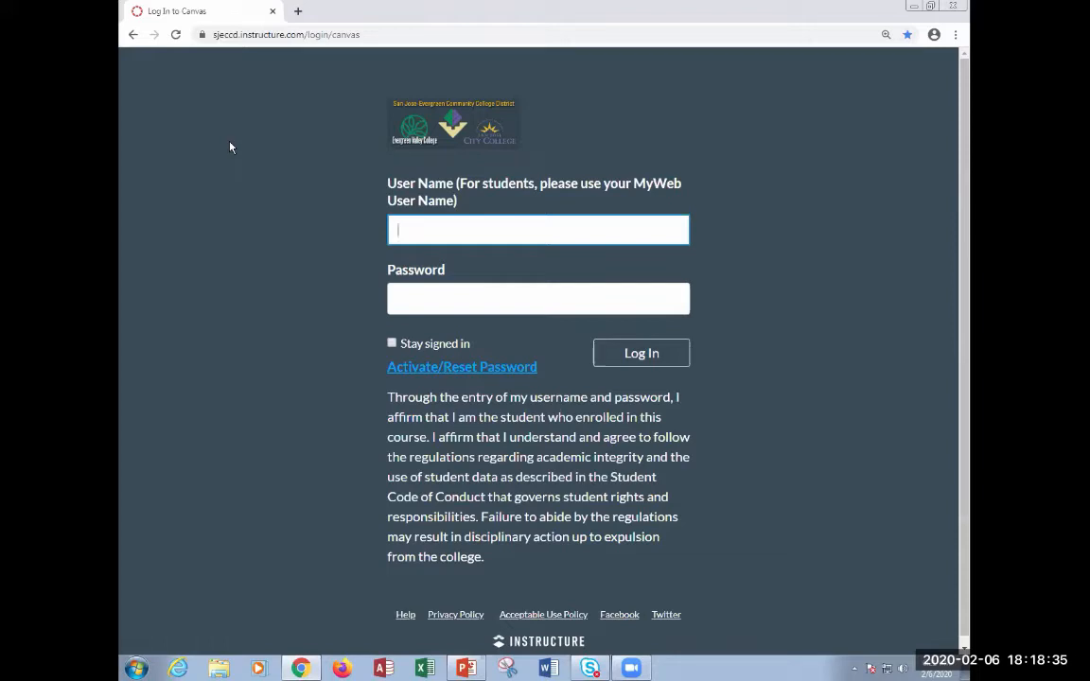
# Log in to Canvas with the instructor's saved user name and the account password.
pyautogui.click(412, 222)
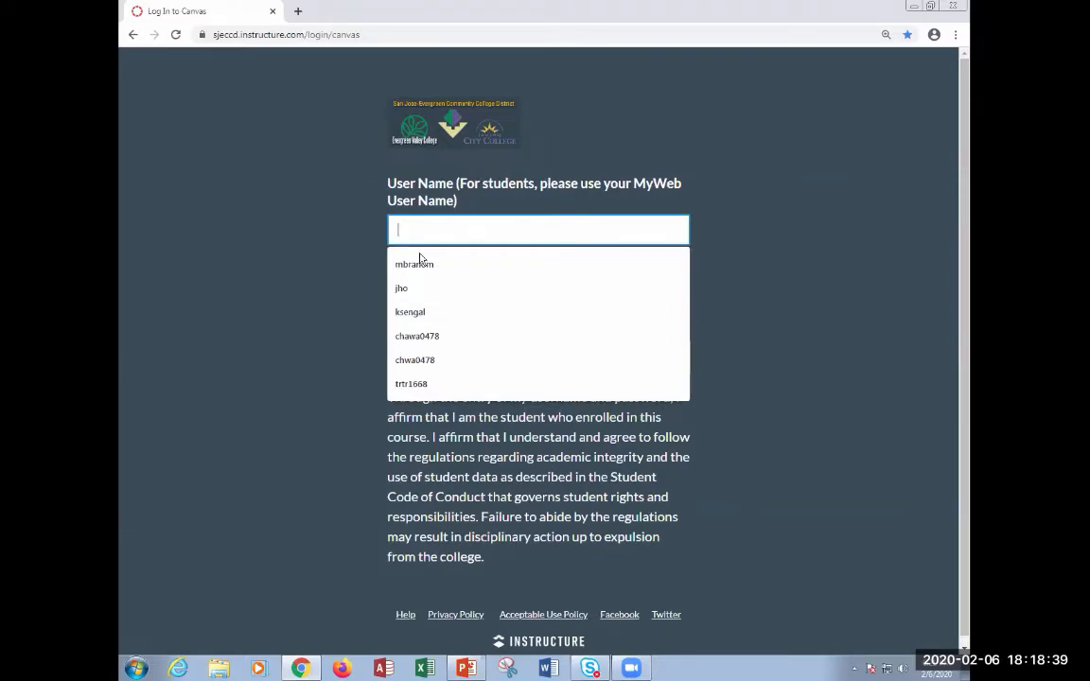
pyautogui.click(414, 264)
pyautogui.click(441, 301)
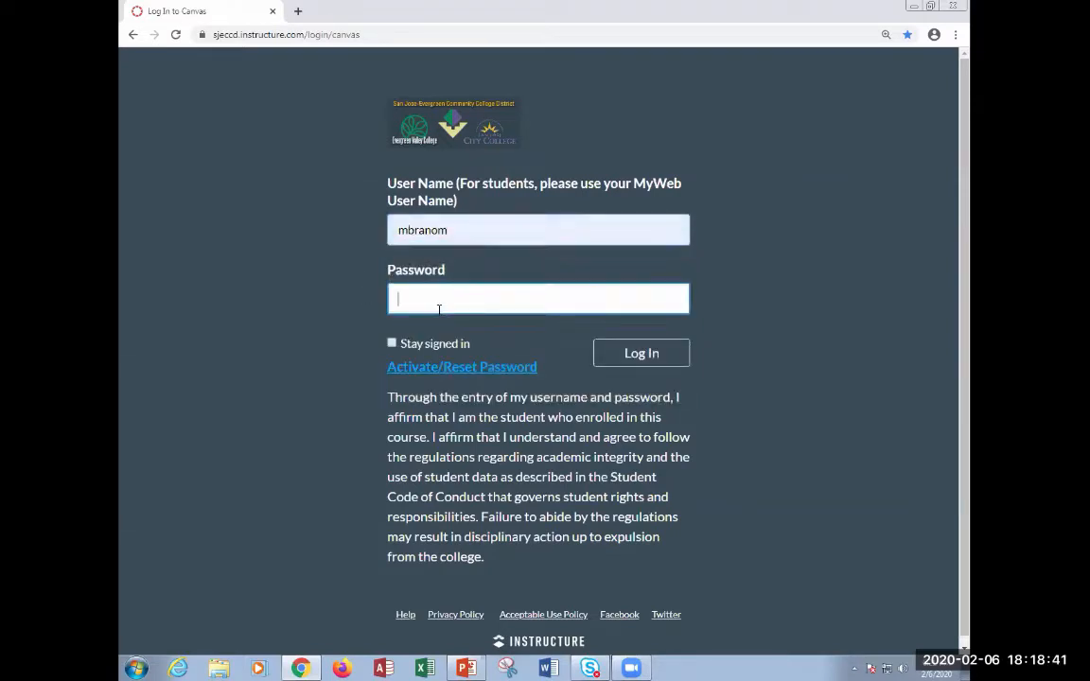
pyautogui.write('•••••••••')
pyautogui.press('Return')
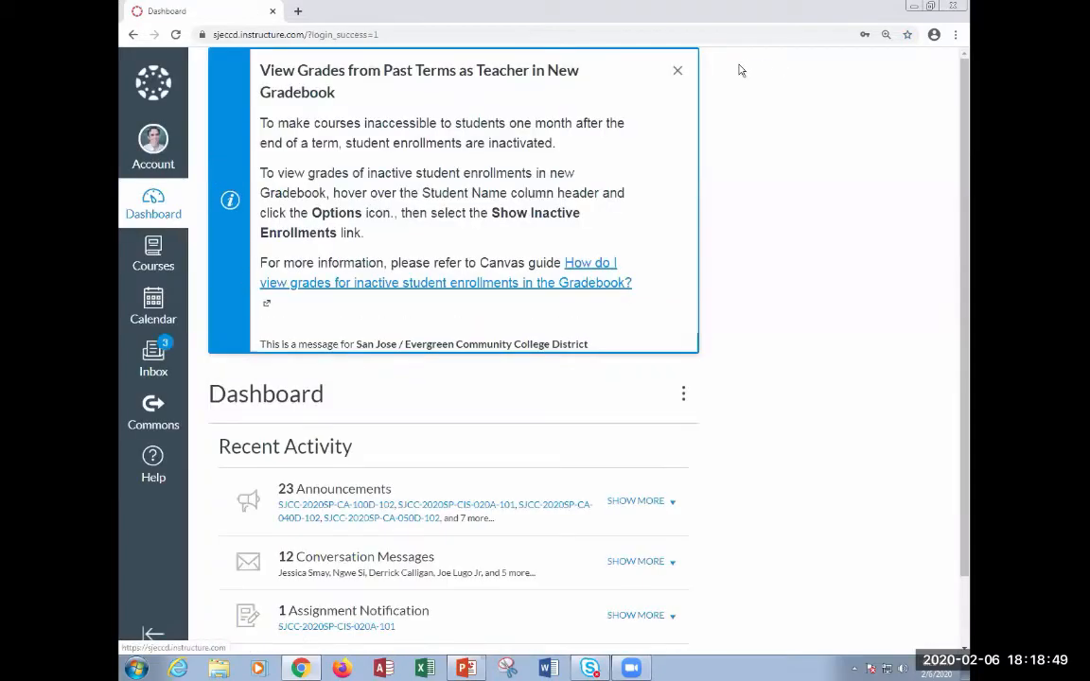
# Dismiss the gradebook notice on the Dashboard and open the course MS Office: CA-100D-102-101230.
pyautogui.click(678, 71)
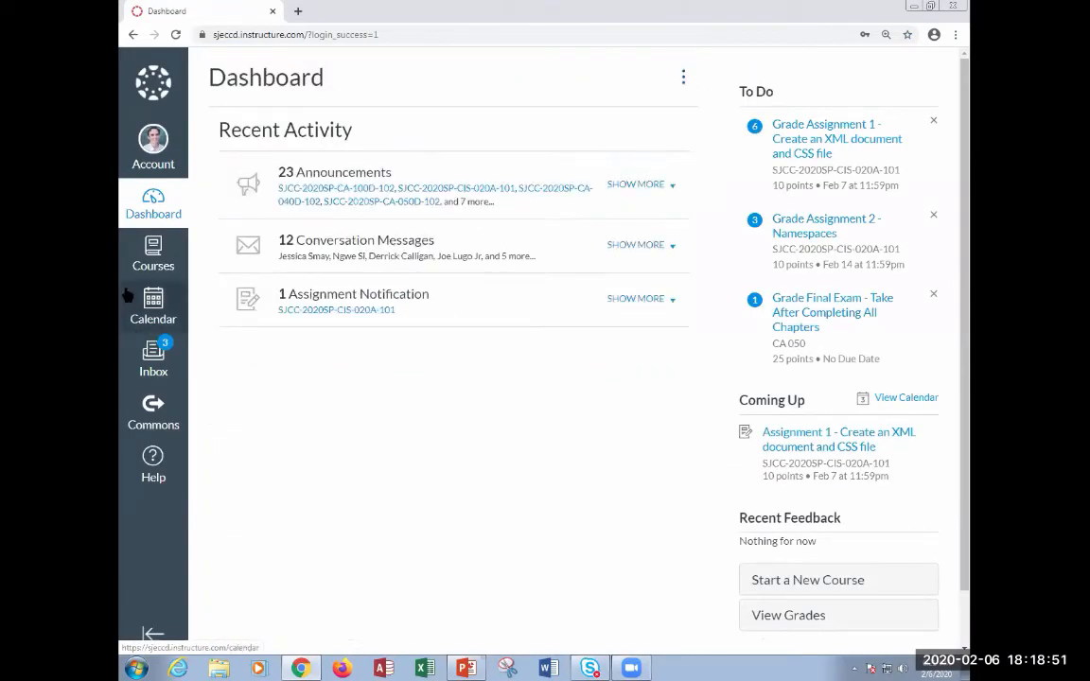
pyautogui.click(152, 254)
pyautogui.scroll(-5, 300, 483)
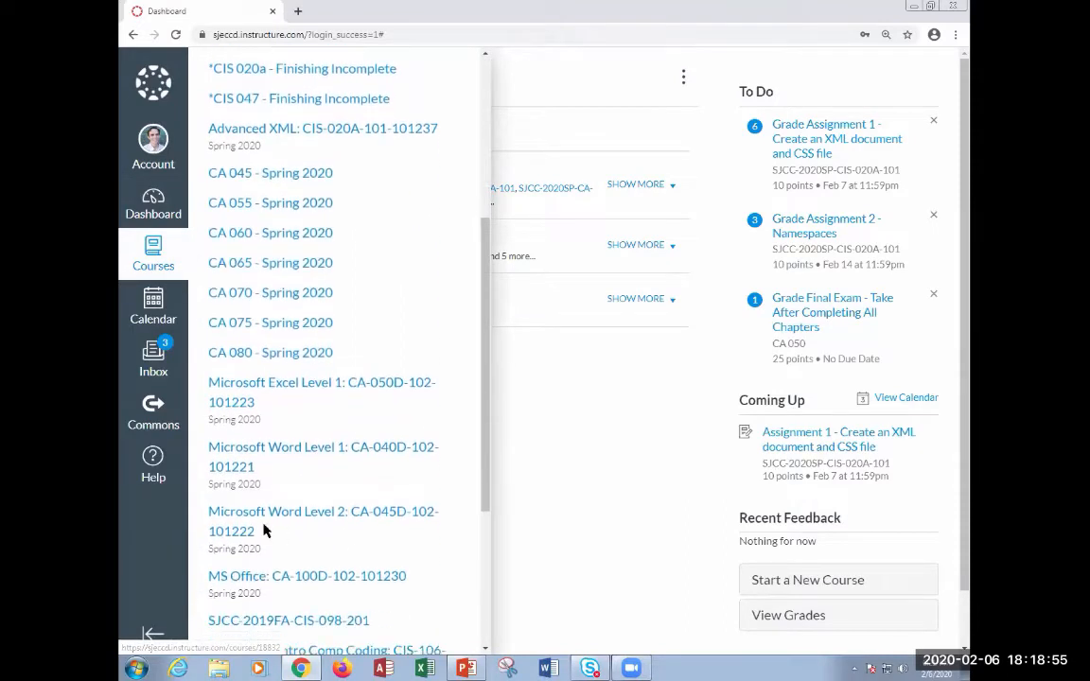
pyautogui.scroll(-1, 284, 539)
pyautogui.scroll(-2, 304, 433)
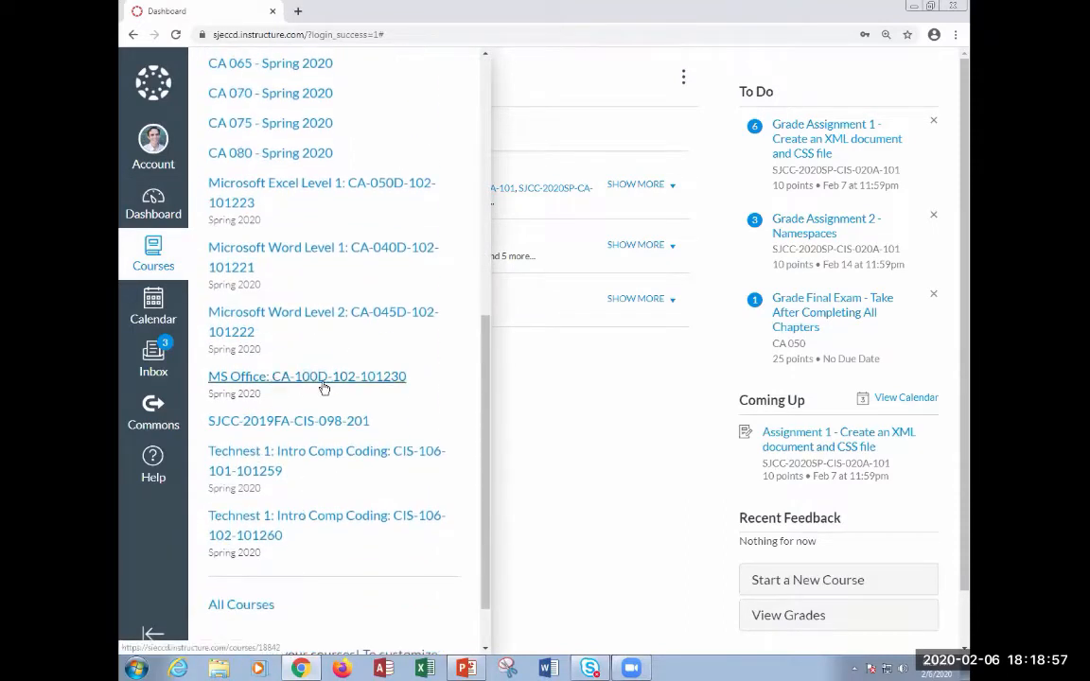
pyautogui.click(303, 383)
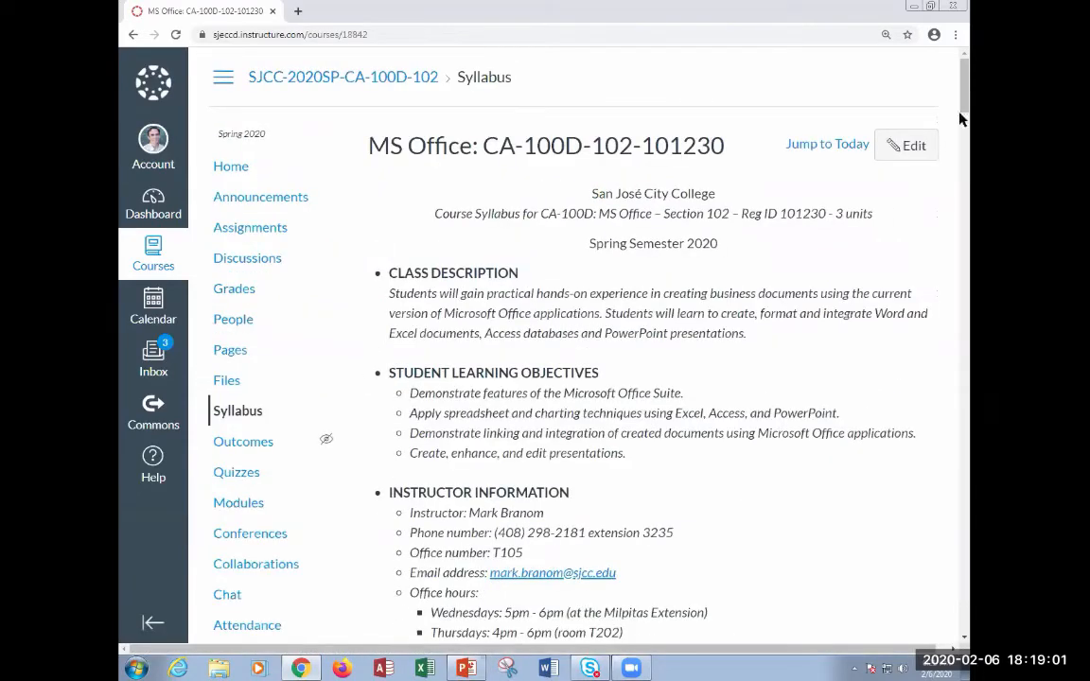
# Switch the MS Office course to Student View and open its Modules page.
pyautogui.scroll(-20, 580, 490)
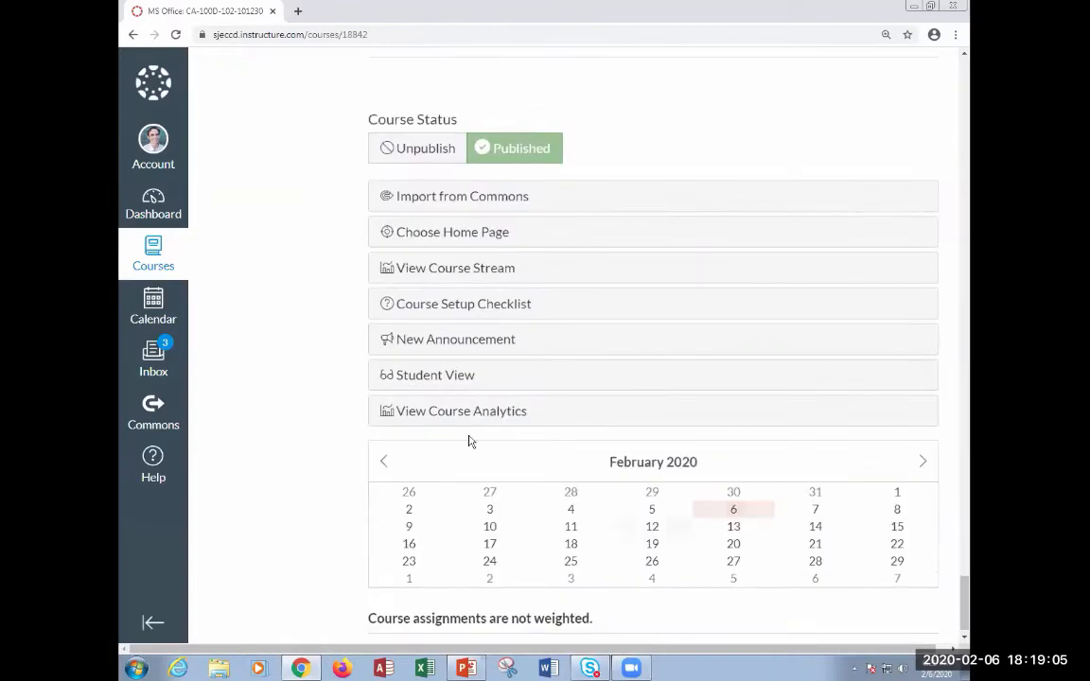
pyautogui.click(450, 375)
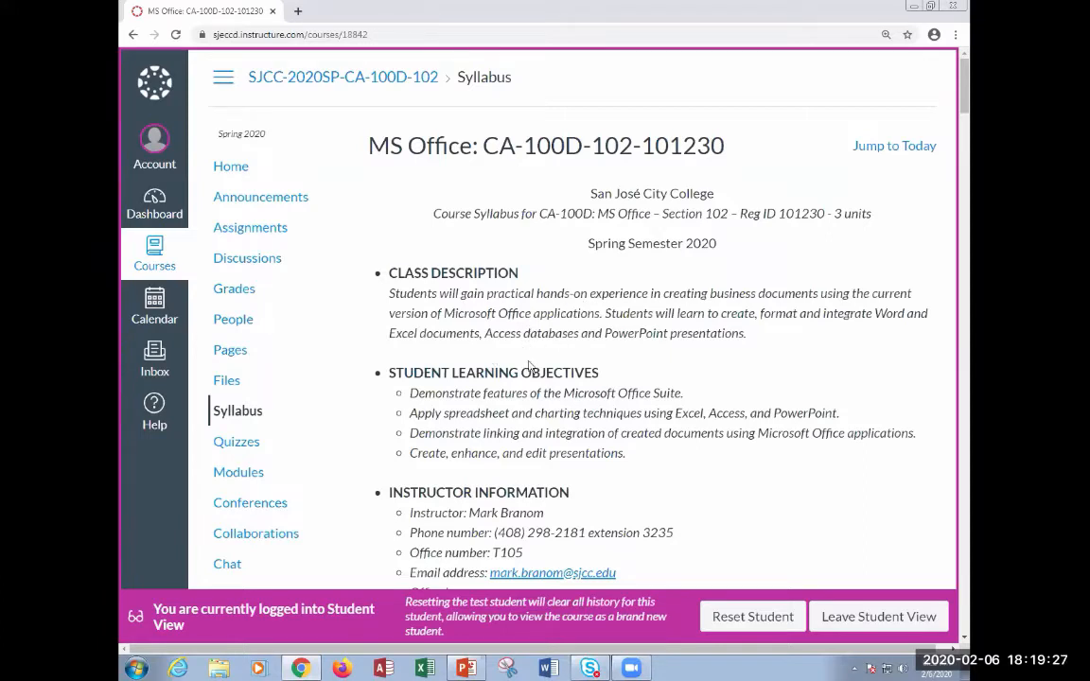
pyautogui.scroll(-1, 332, 401)
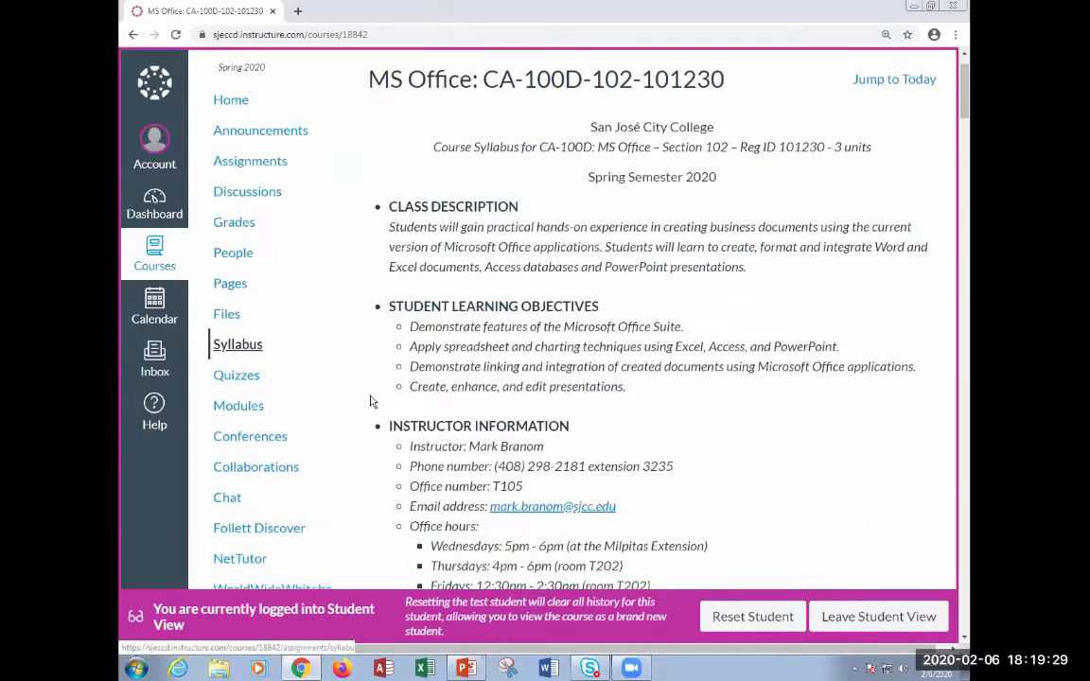
pyautogui.click(235, 411)
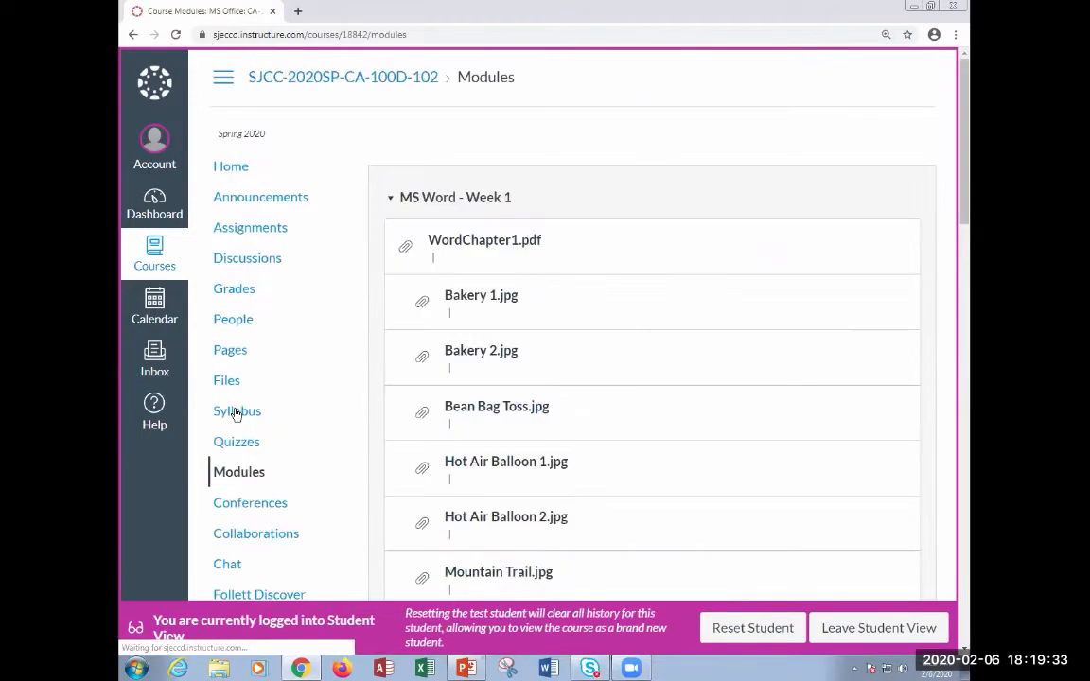
# Collapse the MS Word - Week 1 module and look over the course's module list down to Exams.
pyautogui.click(449, 196)
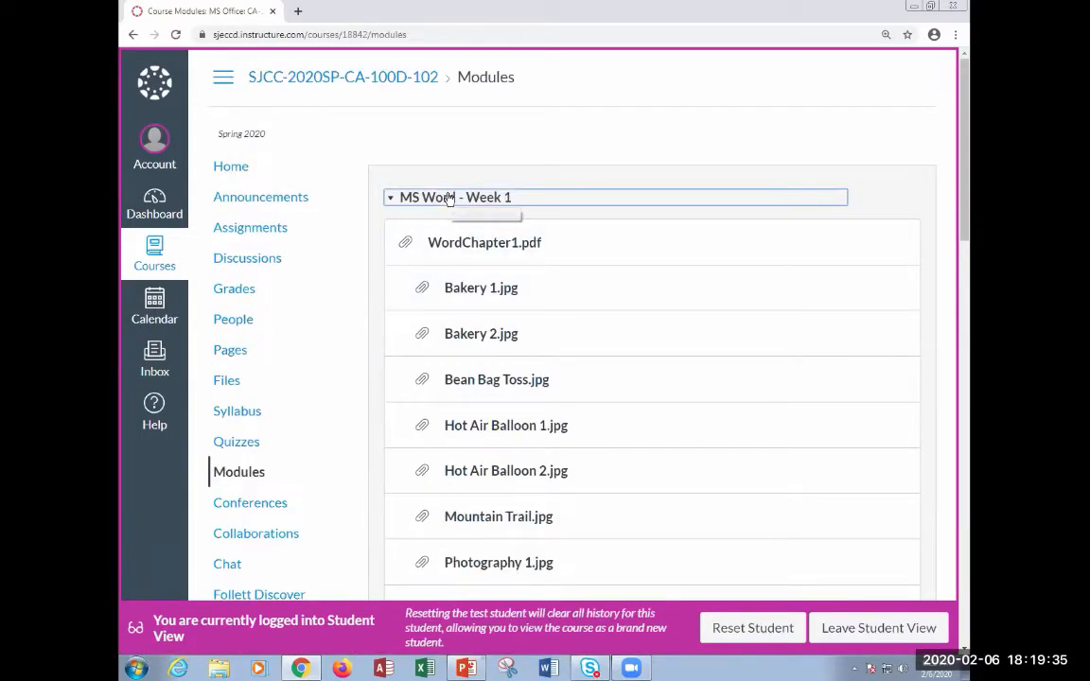
pyautogui.scroll(-2, 541, 374)
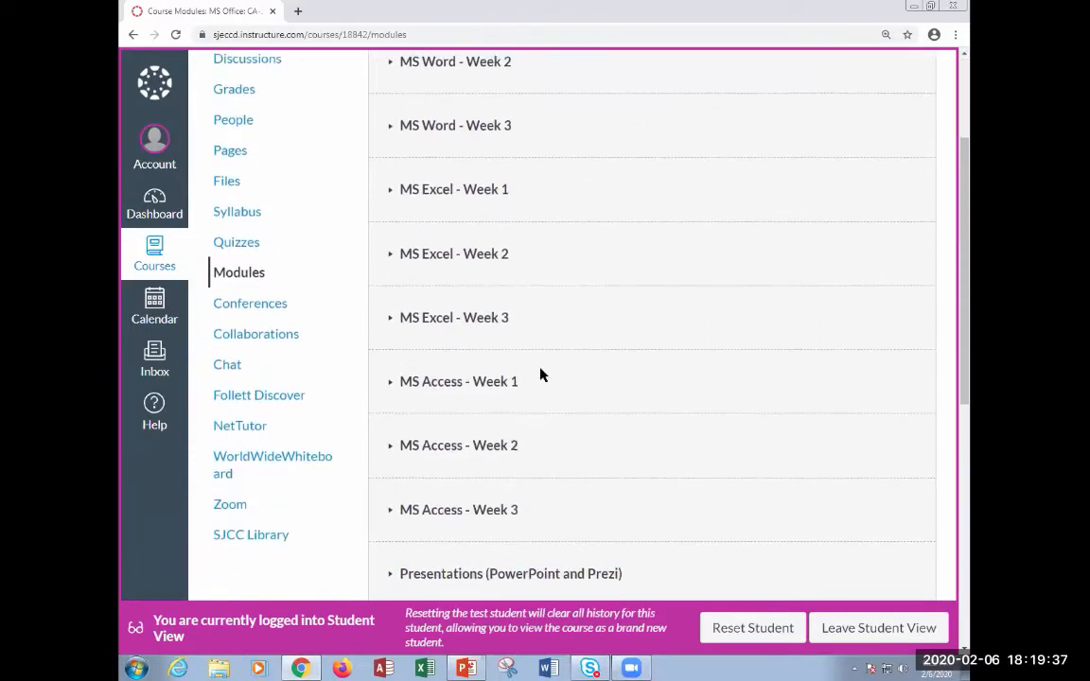
pyautogui.scroll(2, 540, 374)
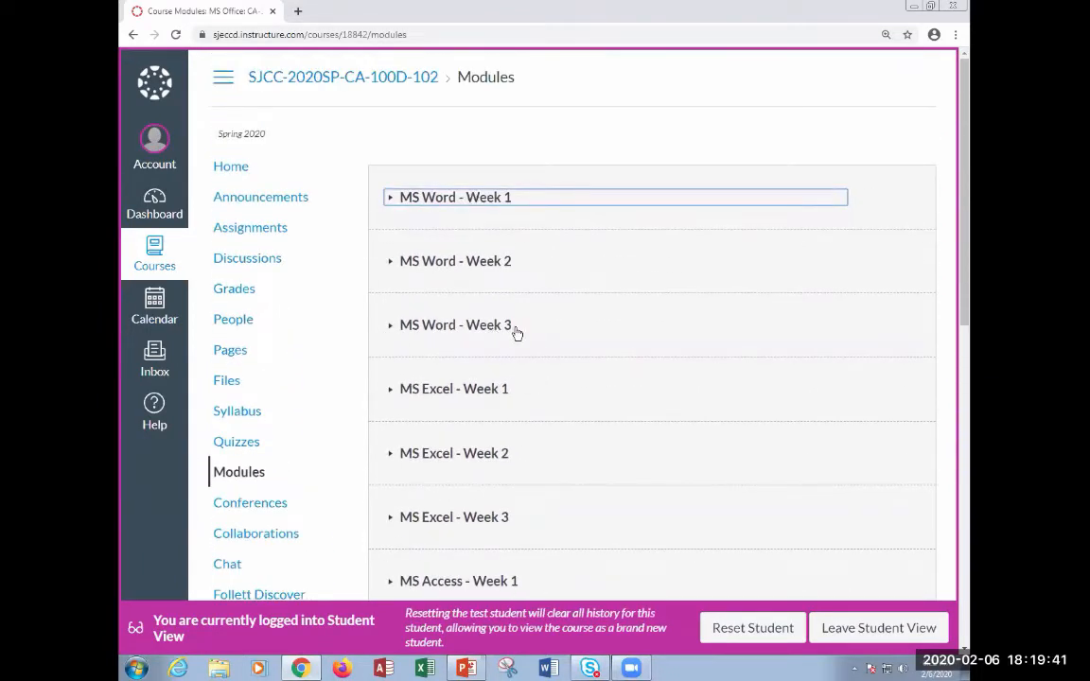
pyautogui.scroll(-1, 514, 332)
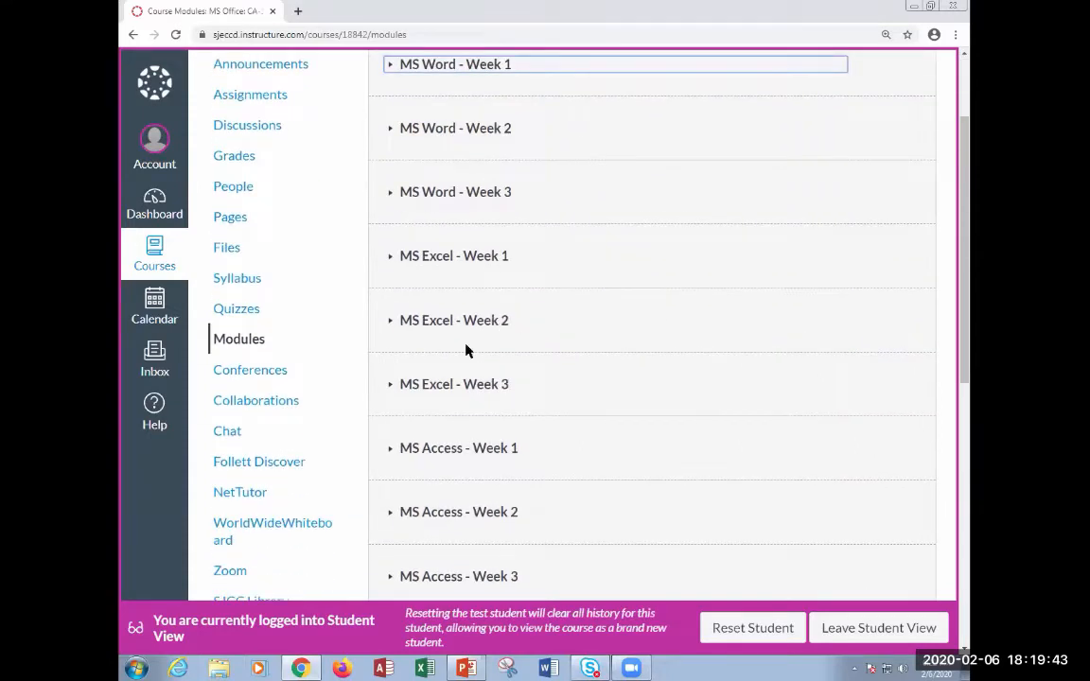
pyautogui.scroll(-1, 663, 378)
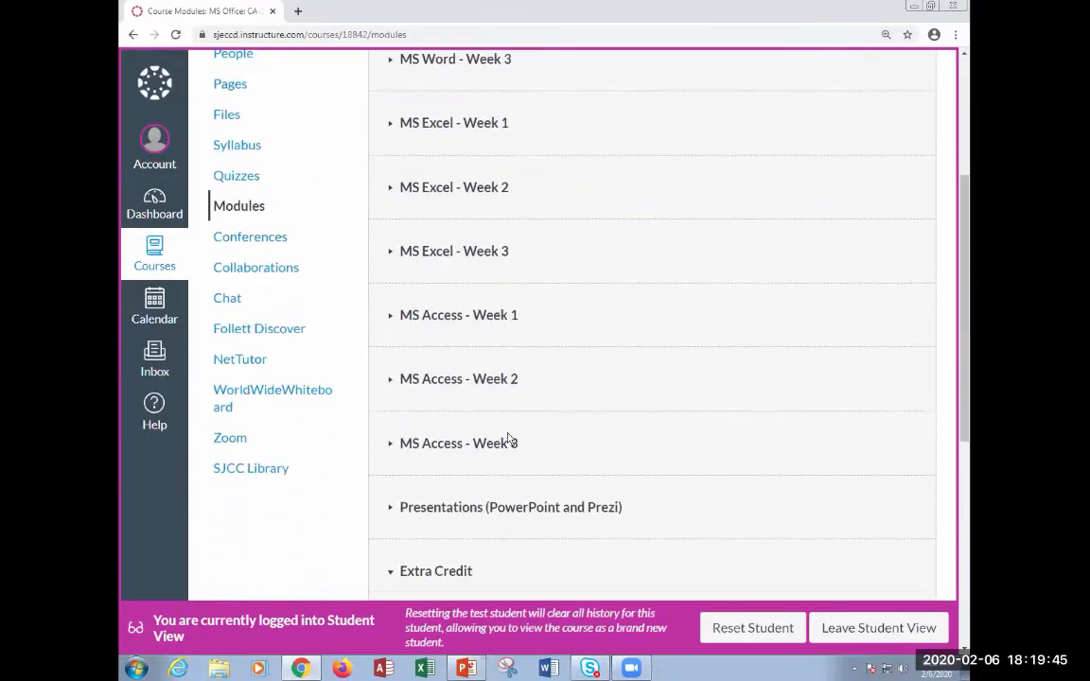
pyautogui.scroll(-2, 520, 436)
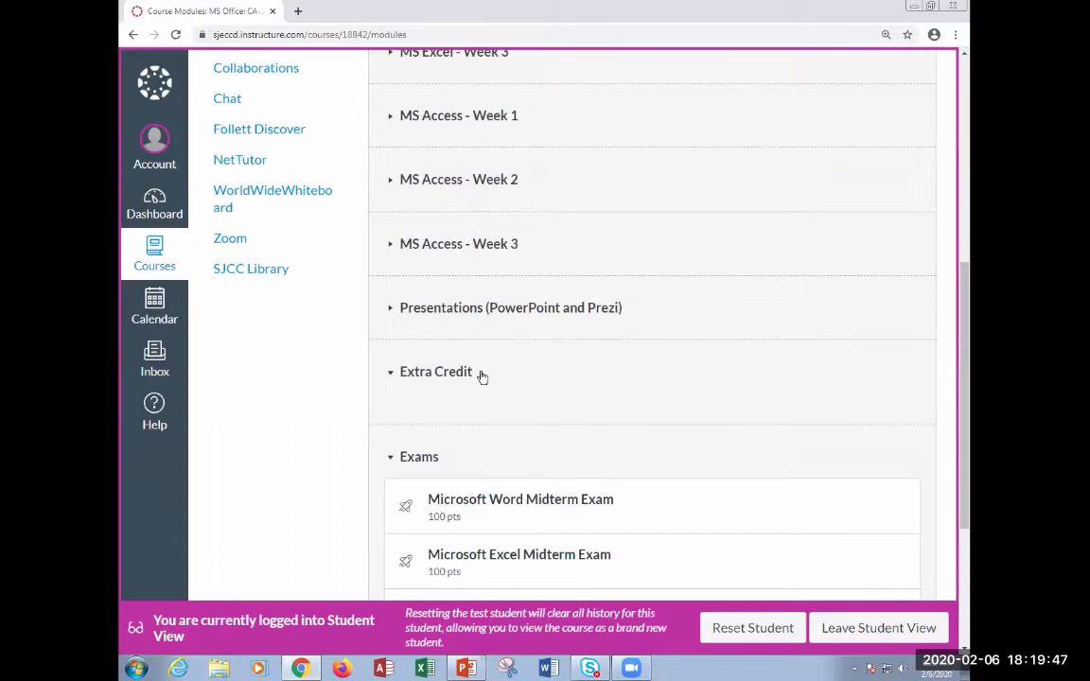
pyautogui.scroll(3, 693, 460)
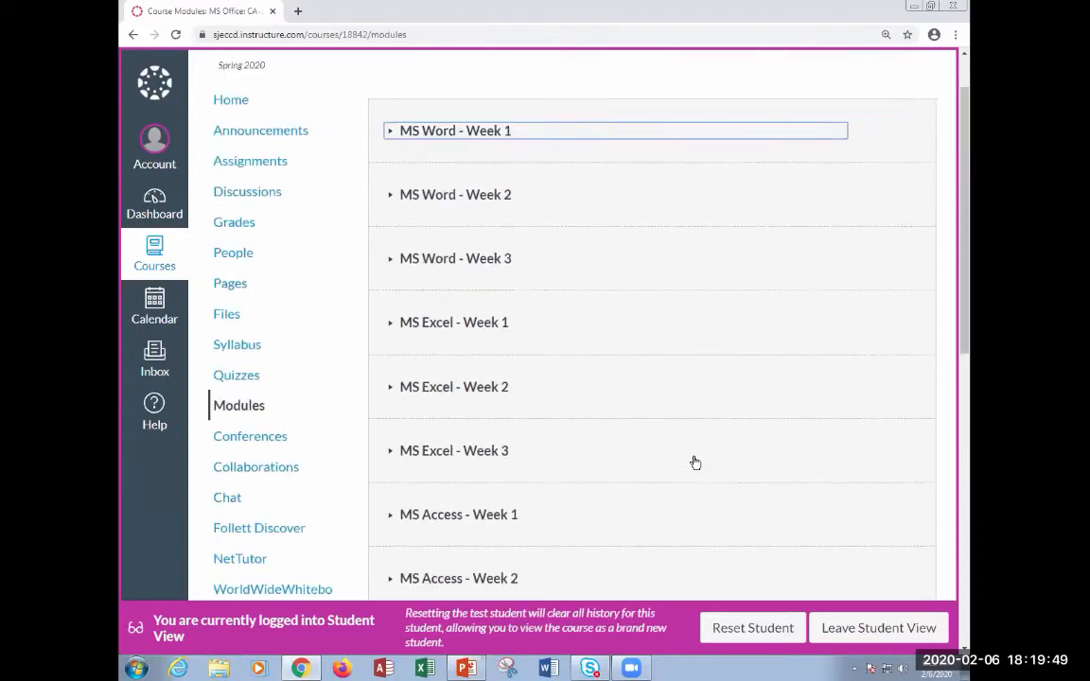
pyautogui.scroll(1, 694, 461)
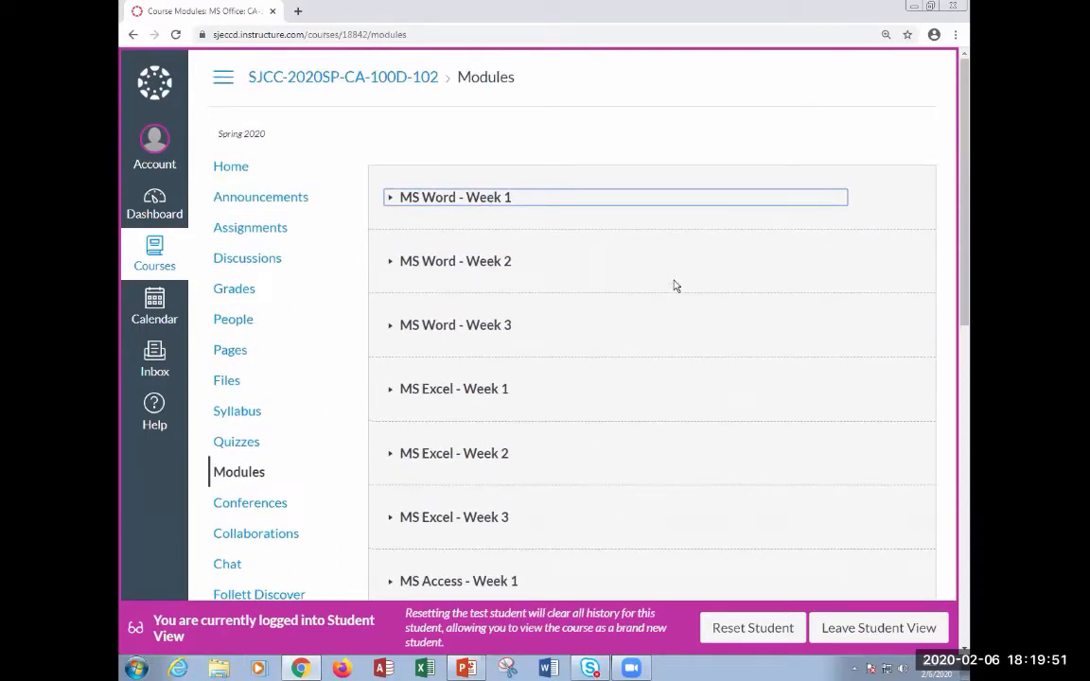
# Expand the MS Word - Week 1 module and review its chapter PDF, picture files and three Chapter 1 assignments.
pyautogui.click(479, 200)
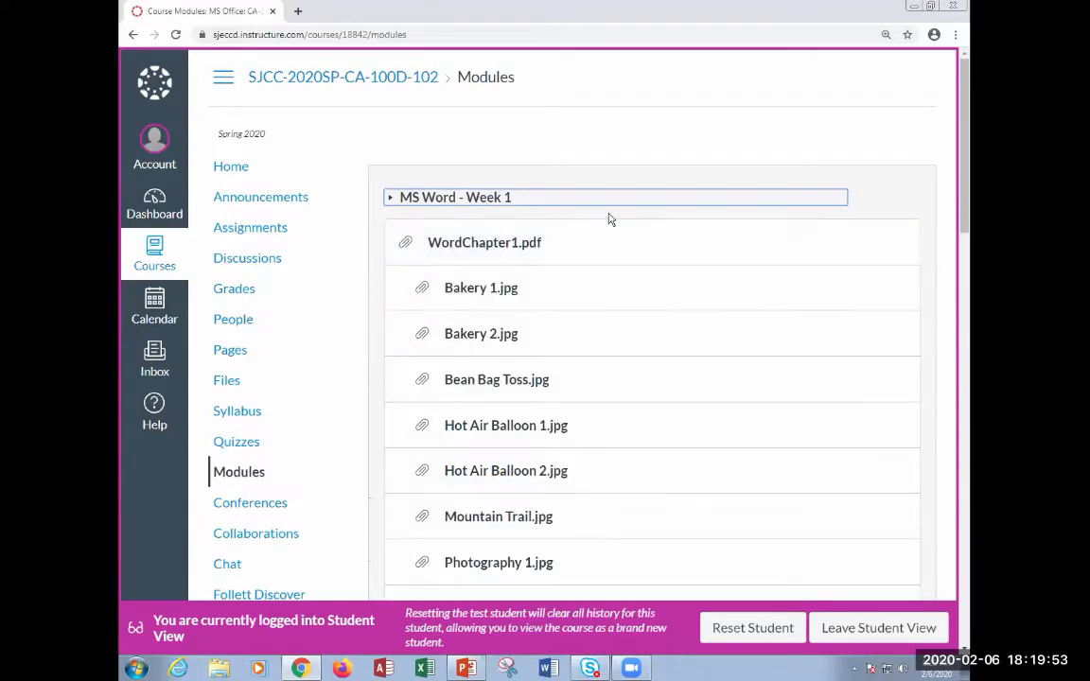
pyautogui.click(481, 252)
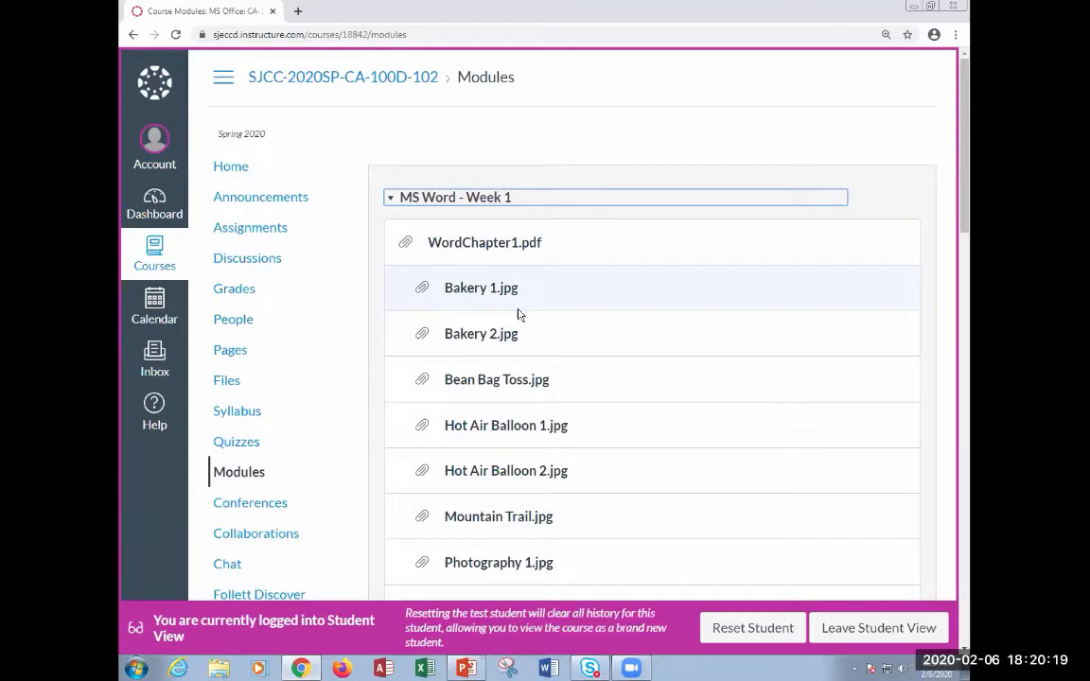
pyautogui.scroll(-3, 567, 338)
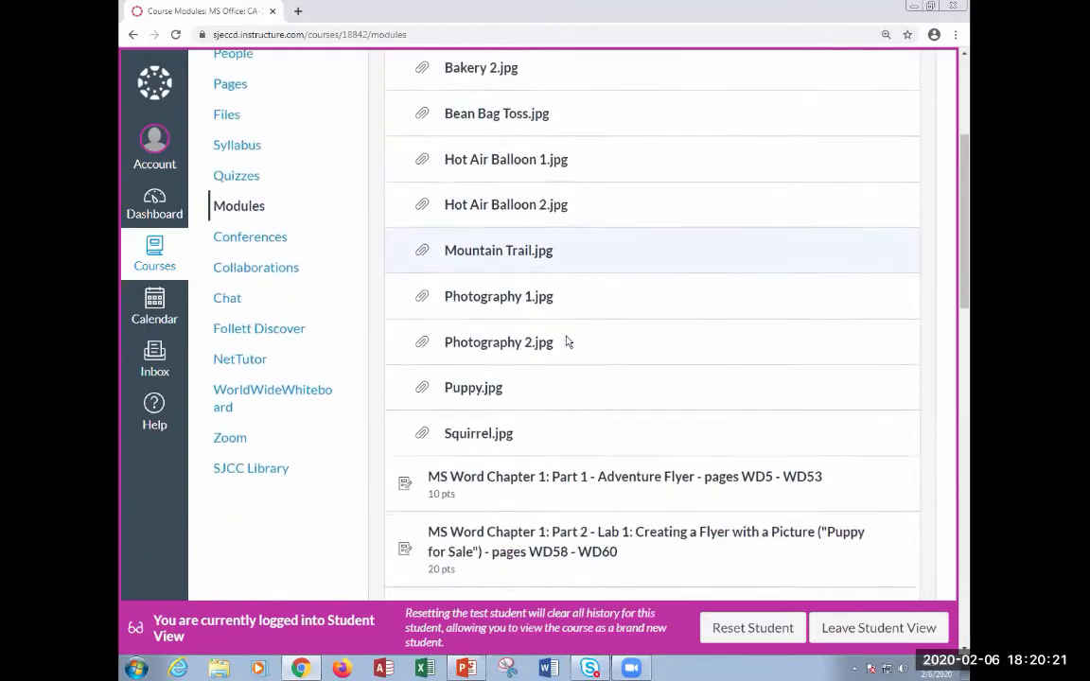
pyautogui.scroll(1, 567, 341)
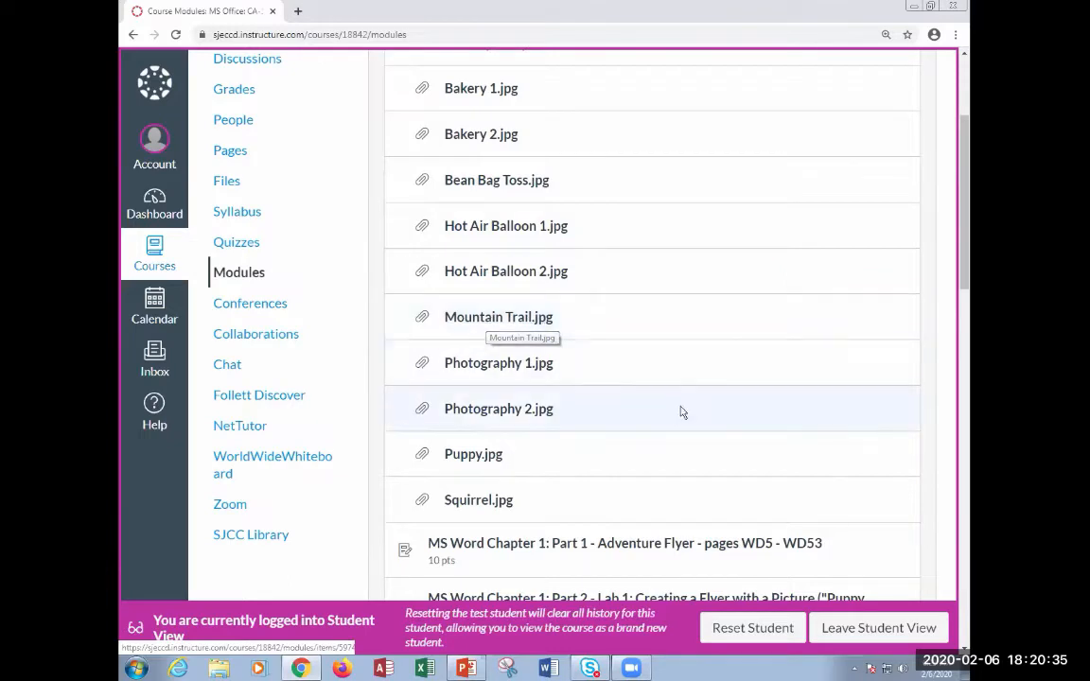
pyautogui.scroll(-1, 690, 409)
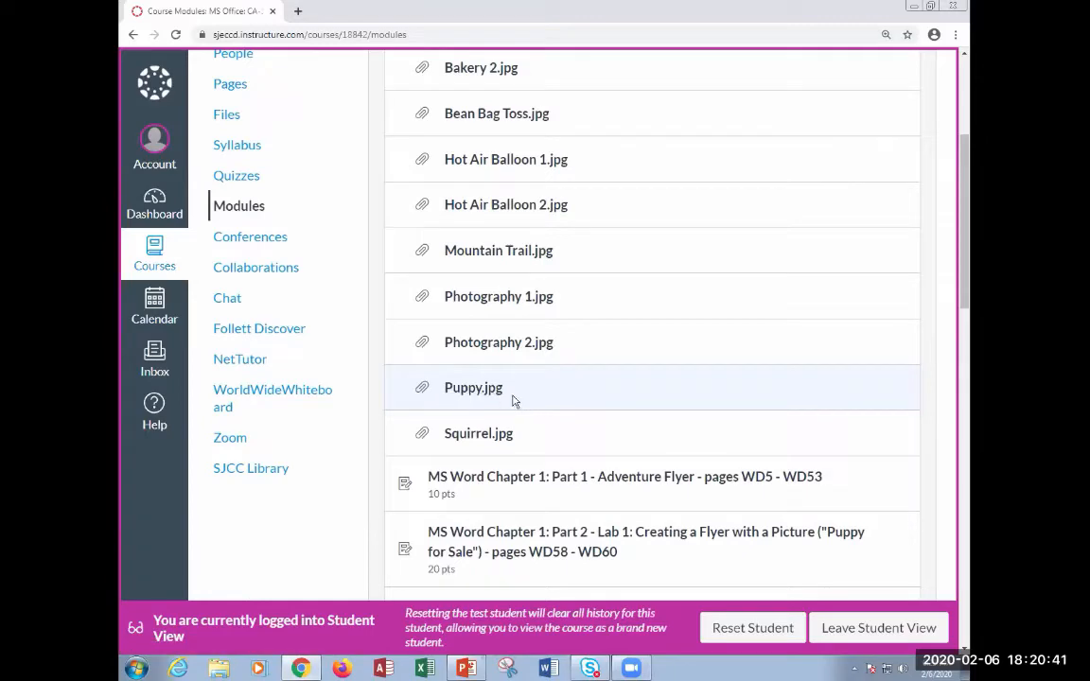
pyautogui.scroll(2, 511, 397)
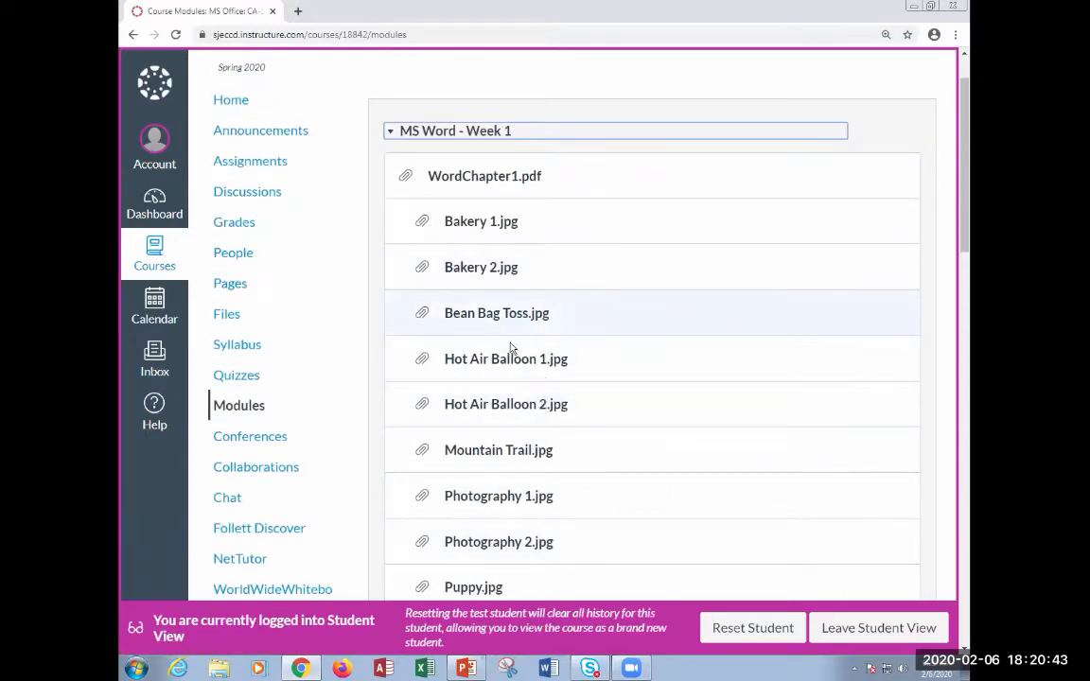
pyautogui.scroll(-2, 505, 315)
pyautogui.scroll(-1, 510, 445)
pyautogui.scroll(-1, 482, 452)
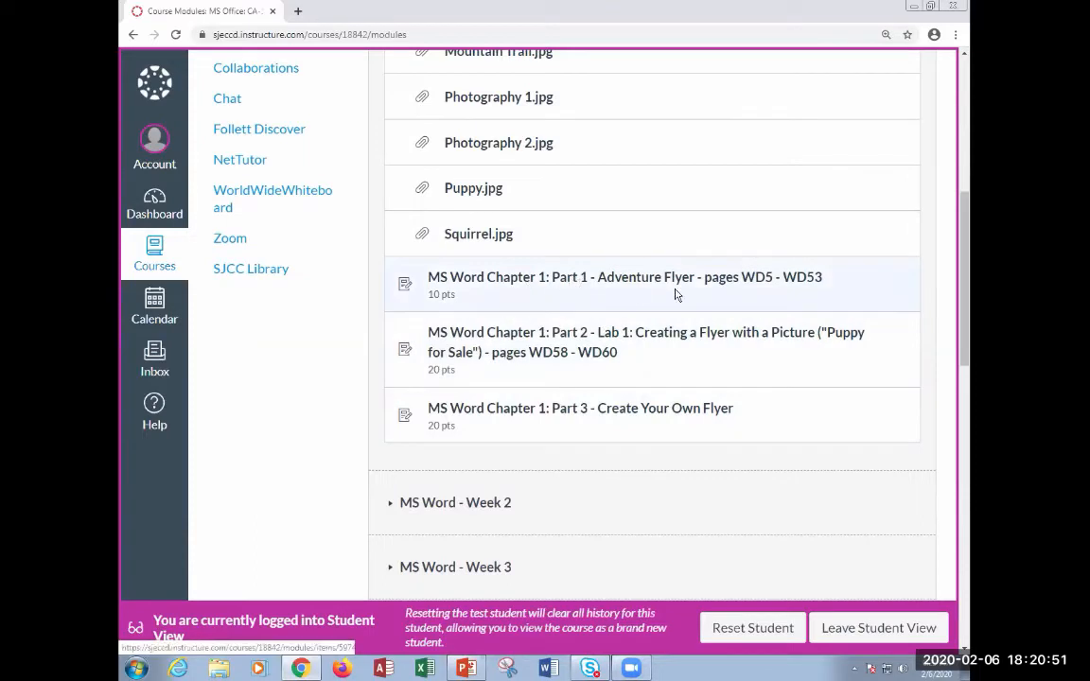
pyautogui.click(572, 277)
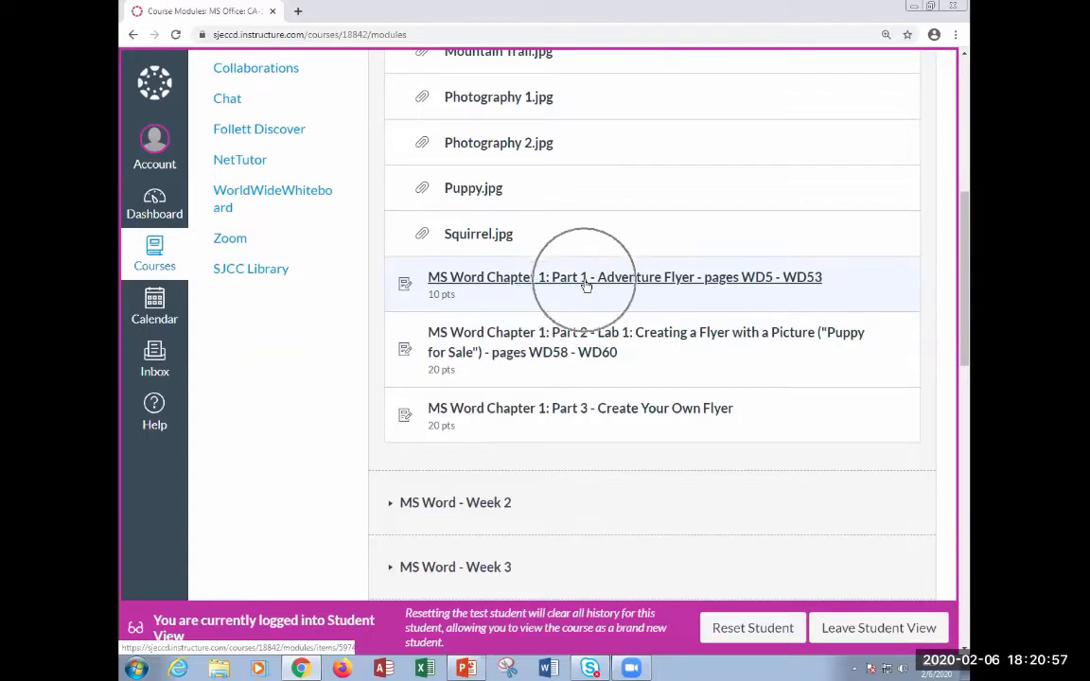
pyautogui.click(556, 347)
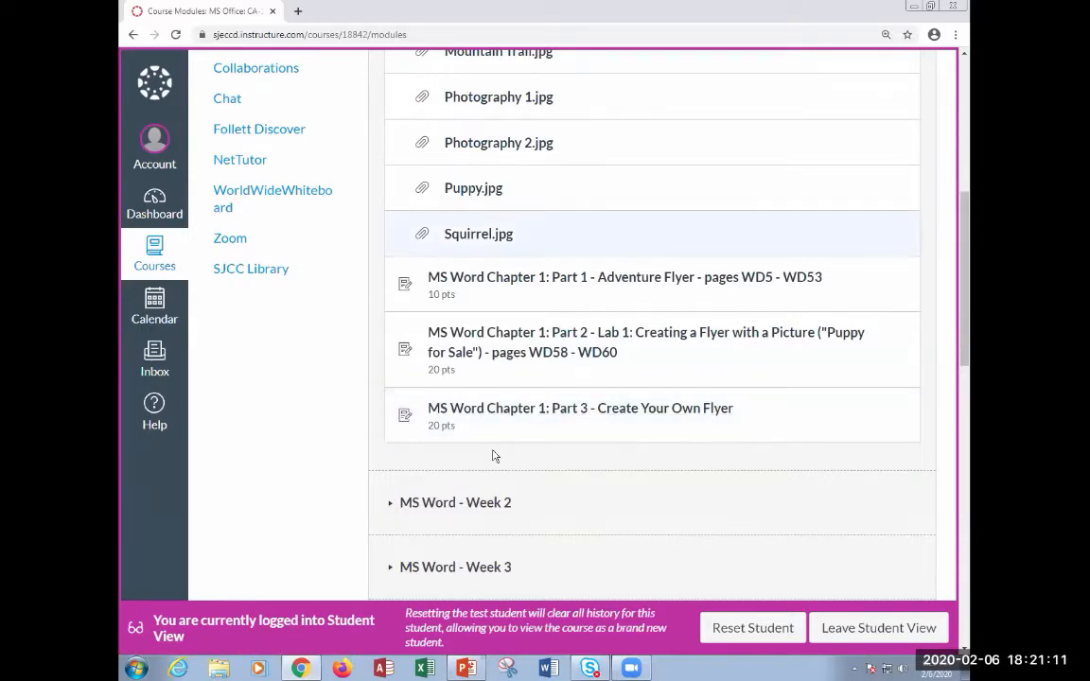
# Open the course's Assignments page, show the assignments by type, and look through the Word Processing group.
pyautogui.scroll(5, 660, 346)
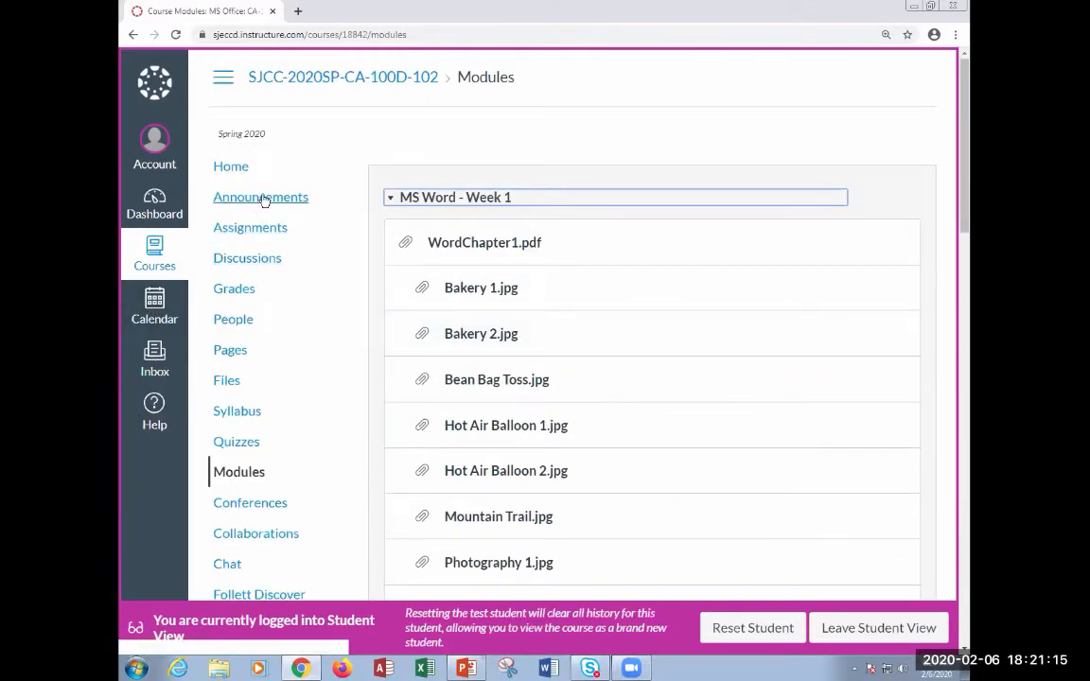
pyautogui.click(264, 232)
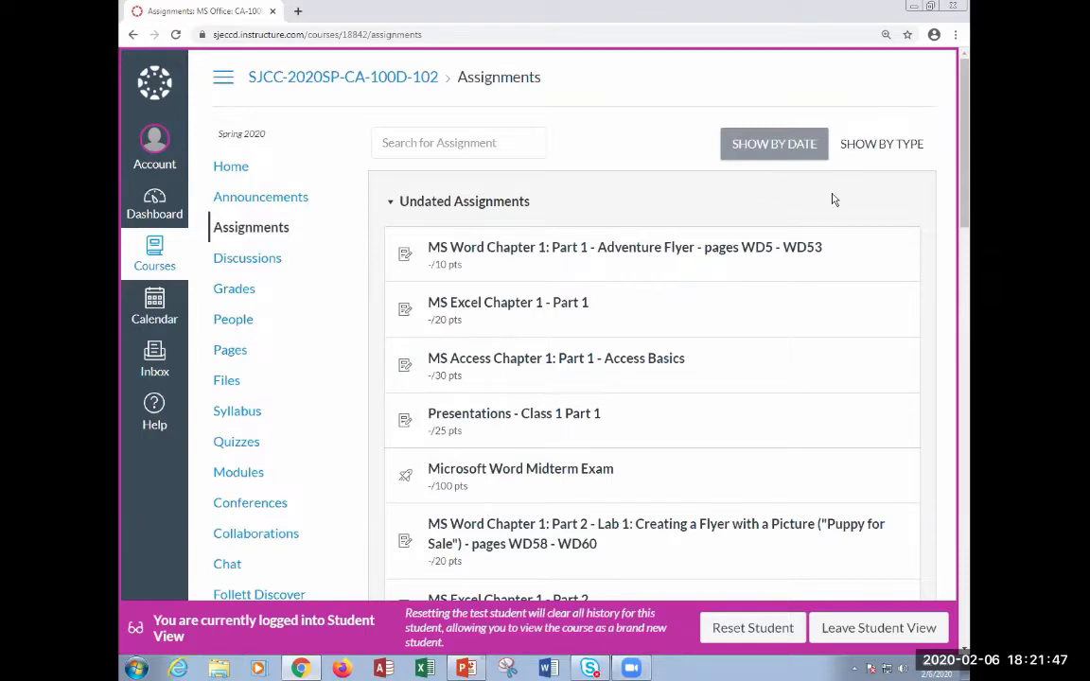
pyautogui.click(890, 144)
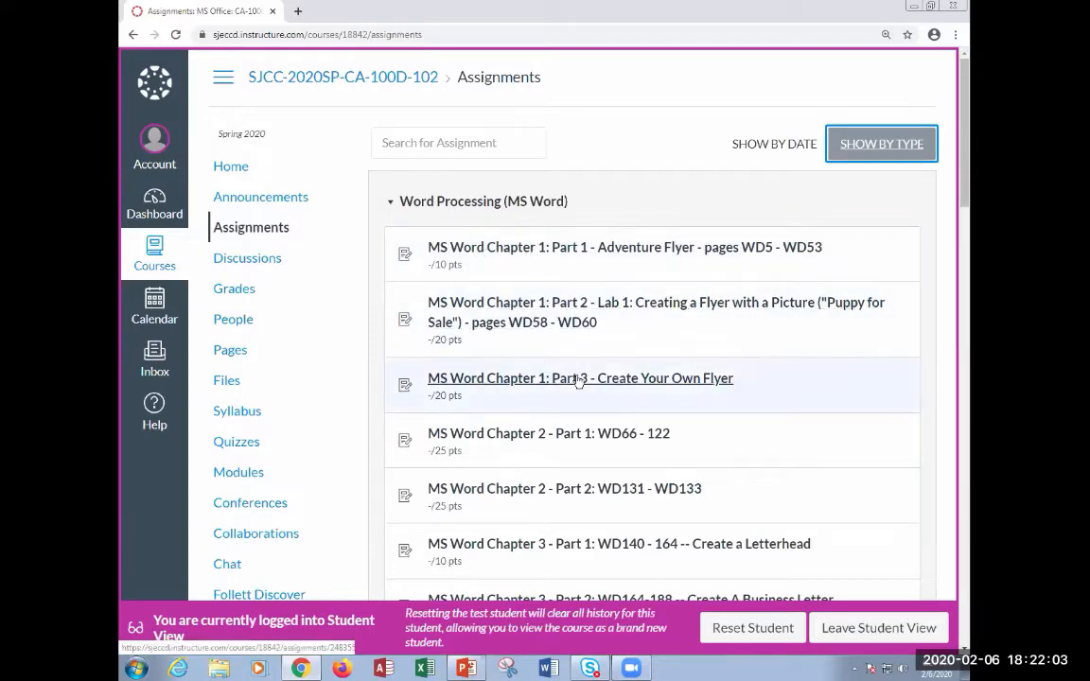
pyautogui.scroll(-2, 544, 336)
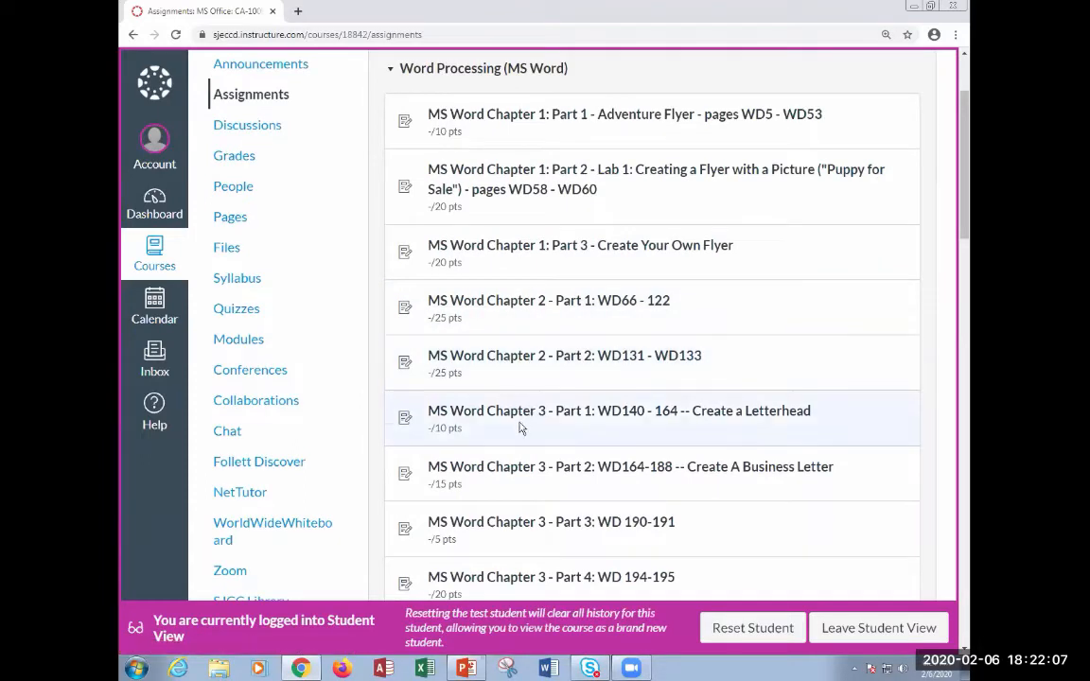
pyautogui.scroll(-2, 516, 397)
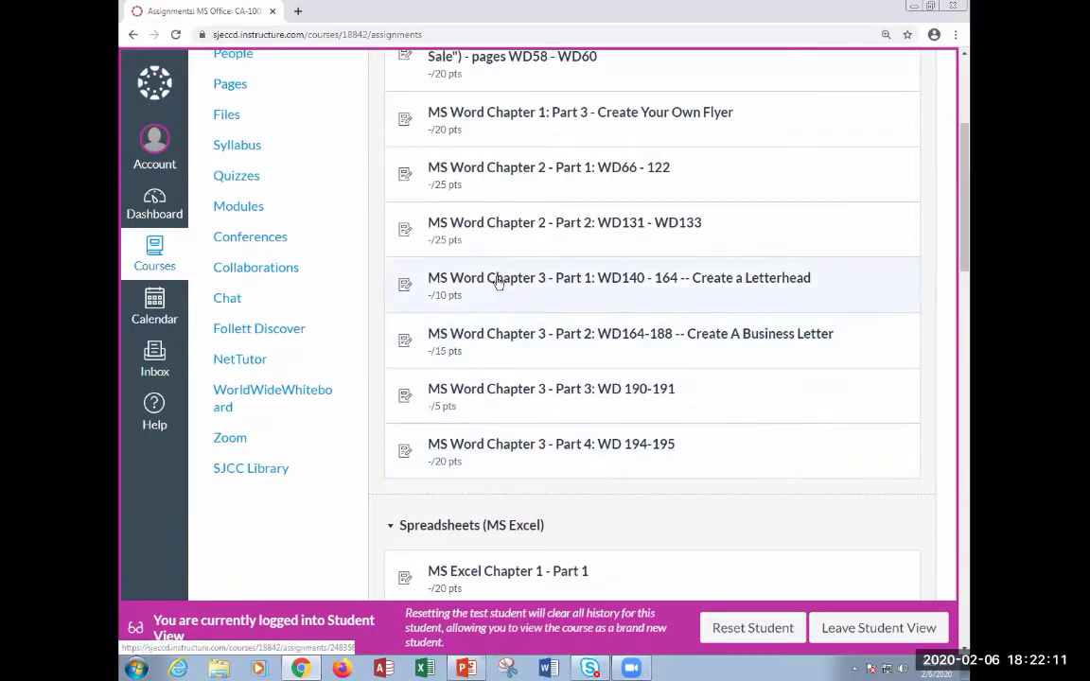
pyautogui.scroll(4, 494, 321)
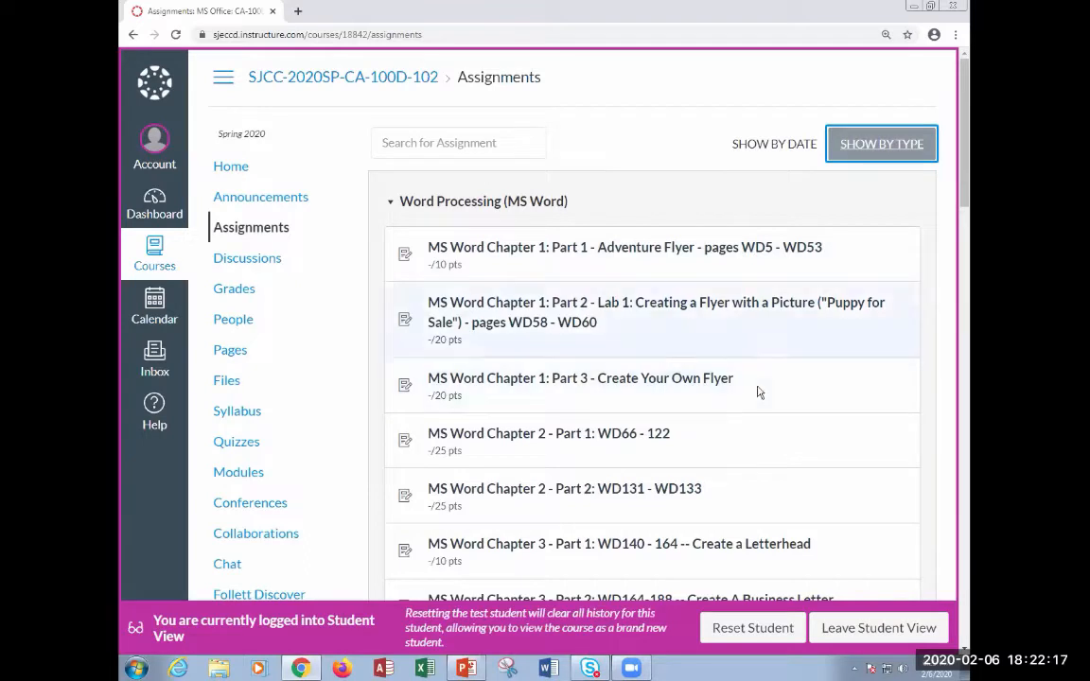
# Open the course's Files page.
pyautogui.click(217, 382)
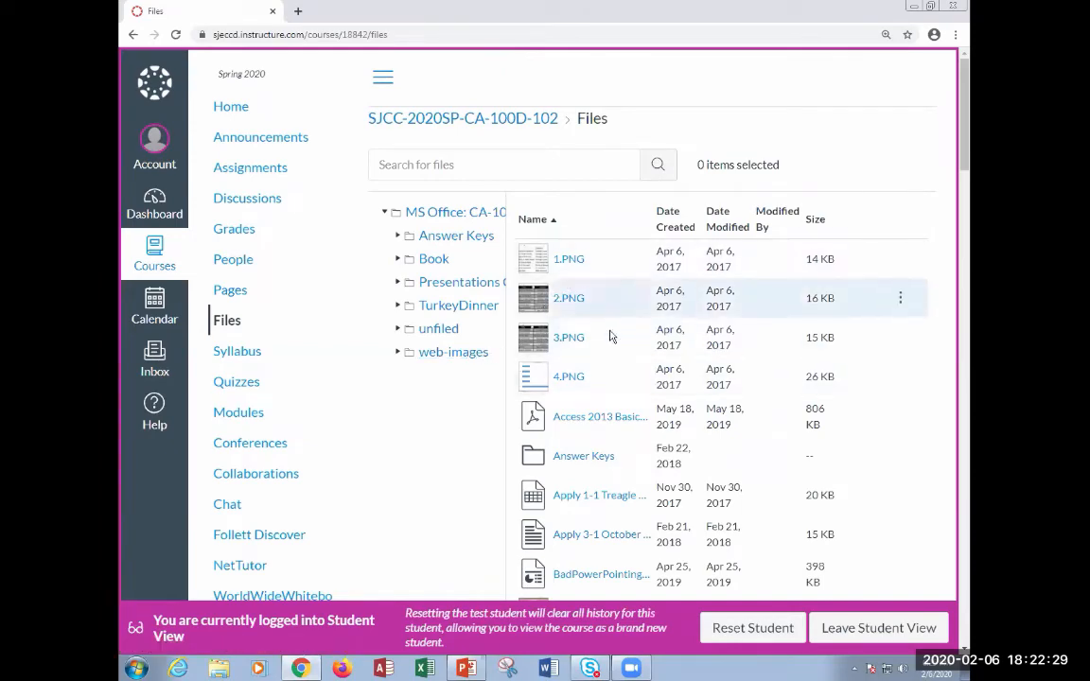
# Look through the course's full file list and its folders on the Files page.
pyautogui.scroll(-1, 670, 448)
pyautogui.scroll(-2, 670, 453)
pyautogui.scroll(3, 669, 451)
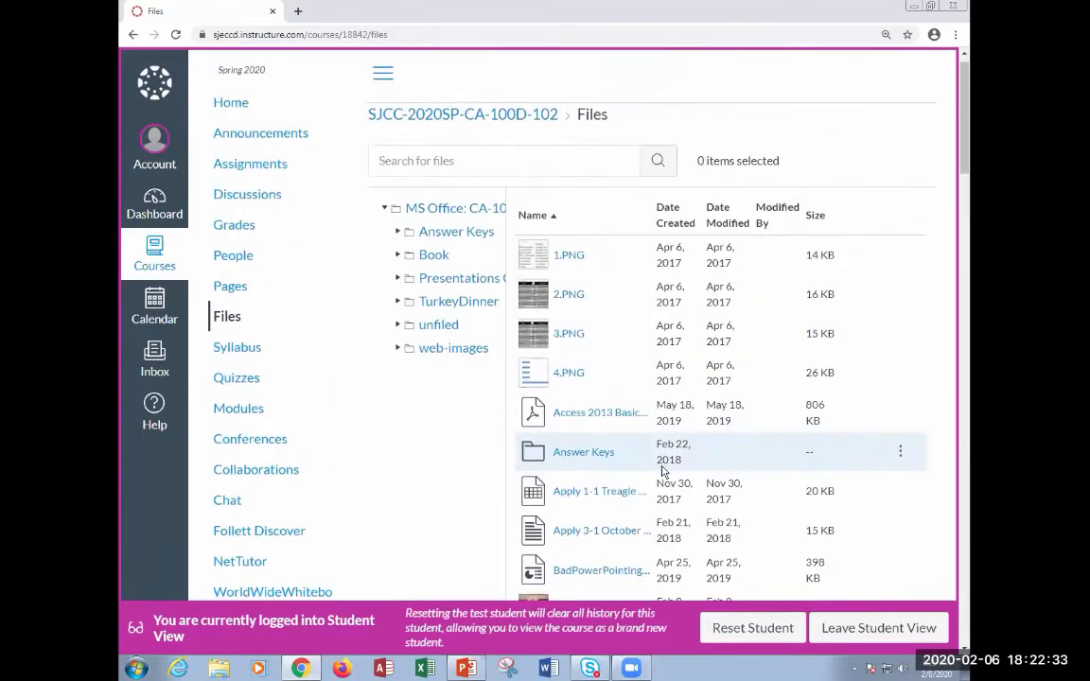
pyautogui.scroll(-5, 662, 470)
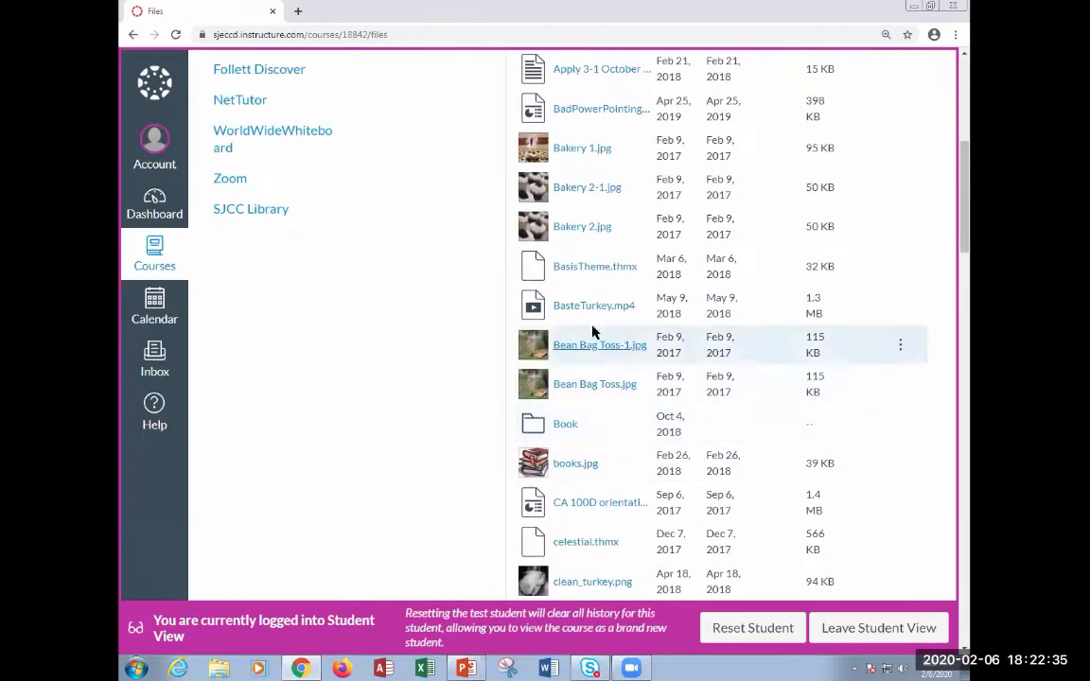
pyautogui.scroll(-2, 622, 433)
pyautogui.scroll(3, 621, 435)
pyautogui.scroll(4, 621, 435)
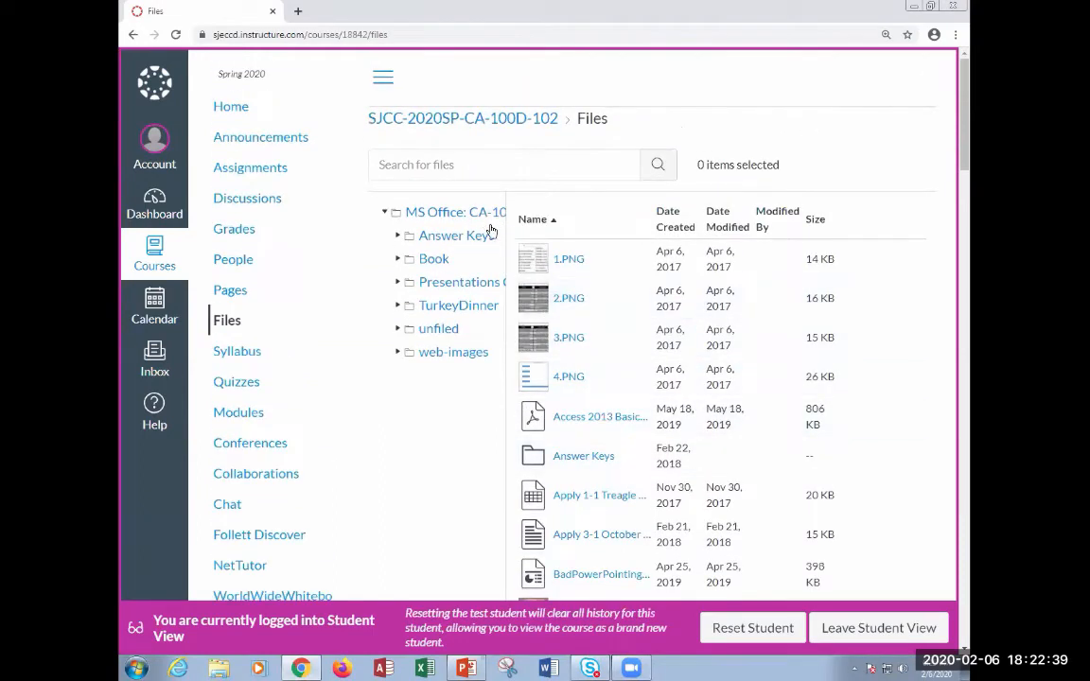
pyautogui.press('ctrl')
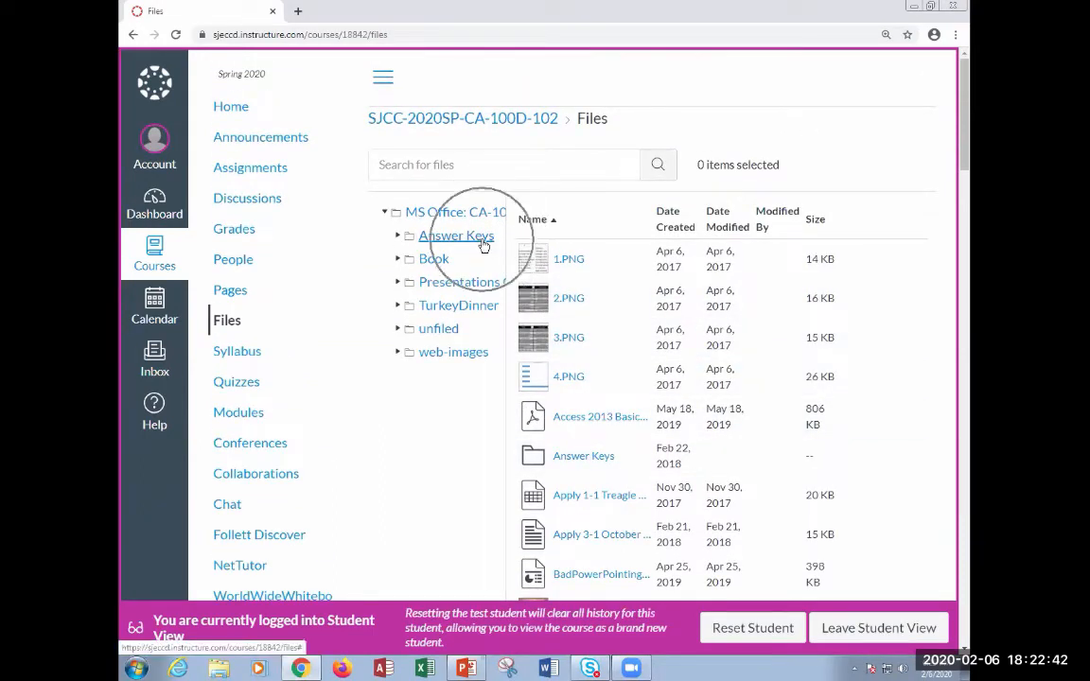
# Open the course's Book folder and view WordChapter1.pdf from it in full screen.
pyautogui.click(434, 261)
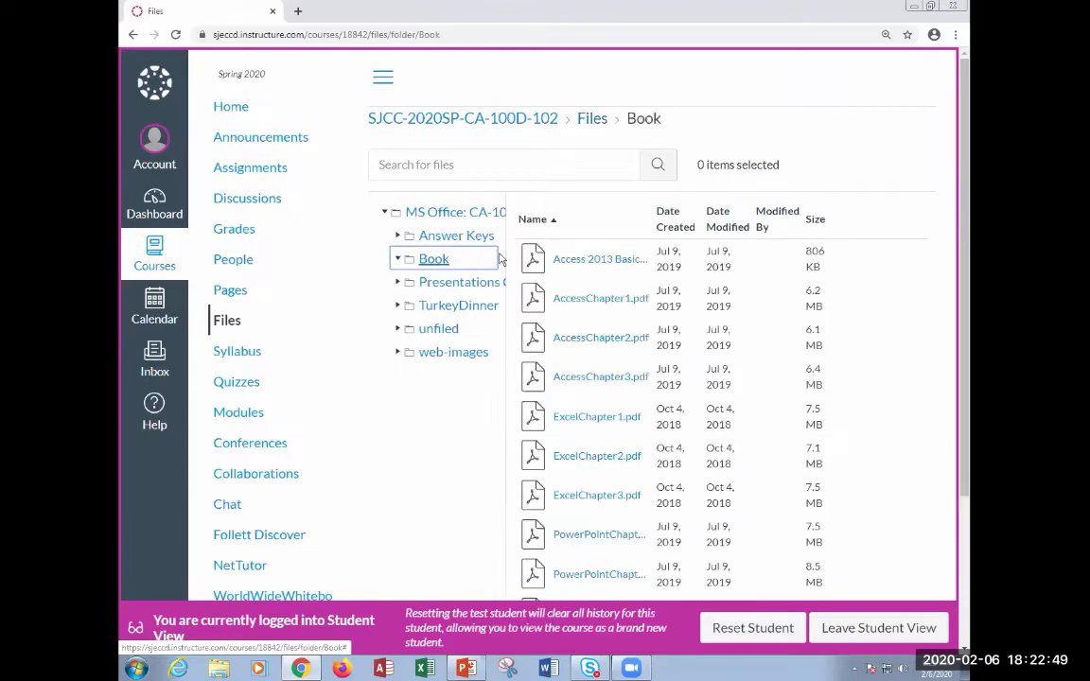
pyautogui.scroll(-4, 656, 409)
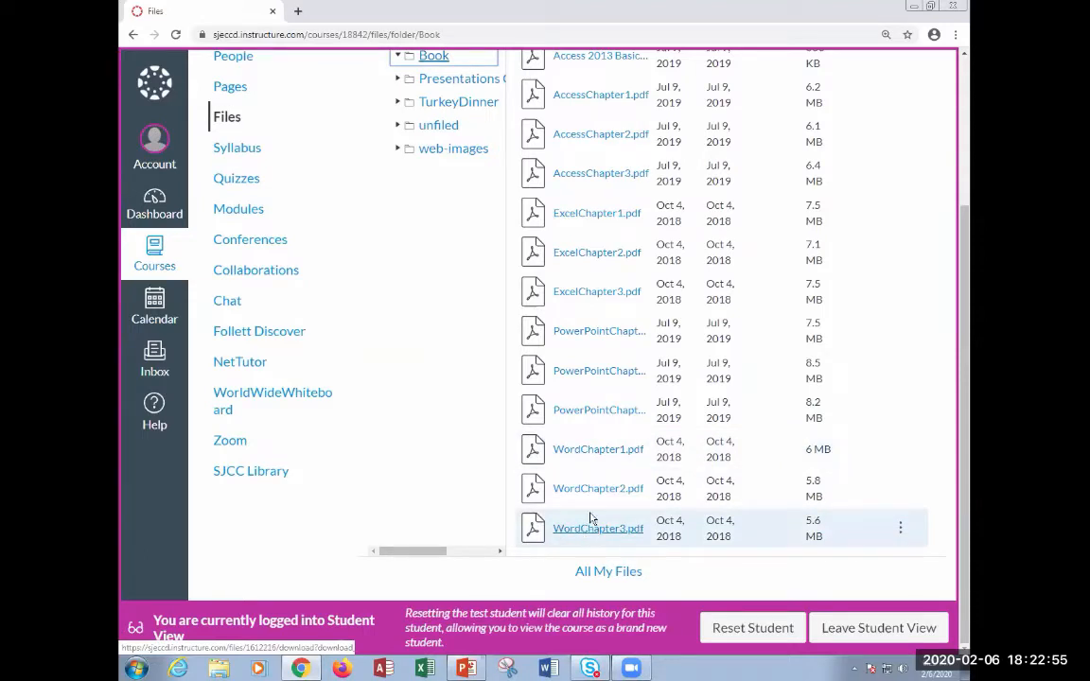
pyautogui.click(594, 451)
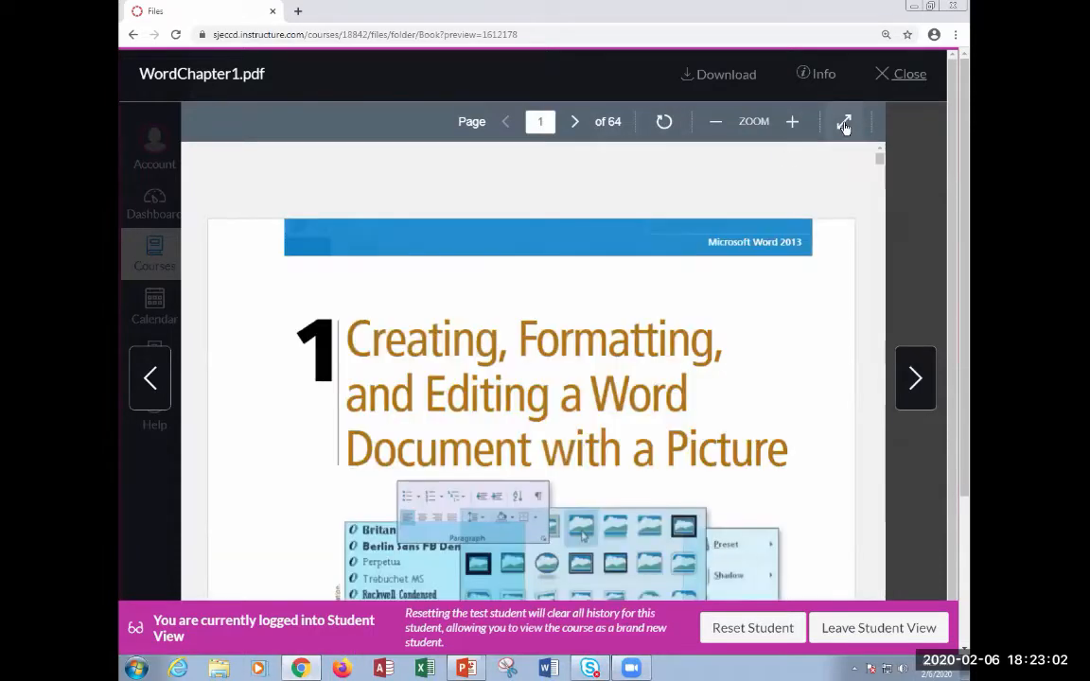
pyautogui.click(844, 123)
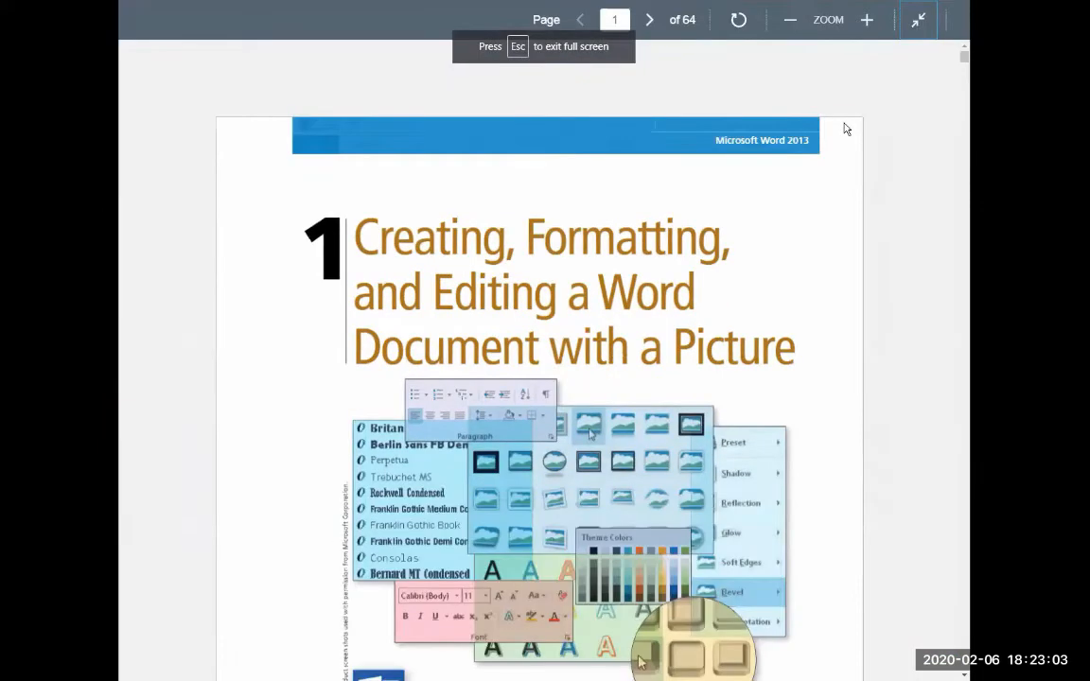
# Read through the Word chapter from its objectives and introduction to the Adventure flyer in Figure 1-1 on page 3.
pyautogui.scroll(-3, 365, 270)
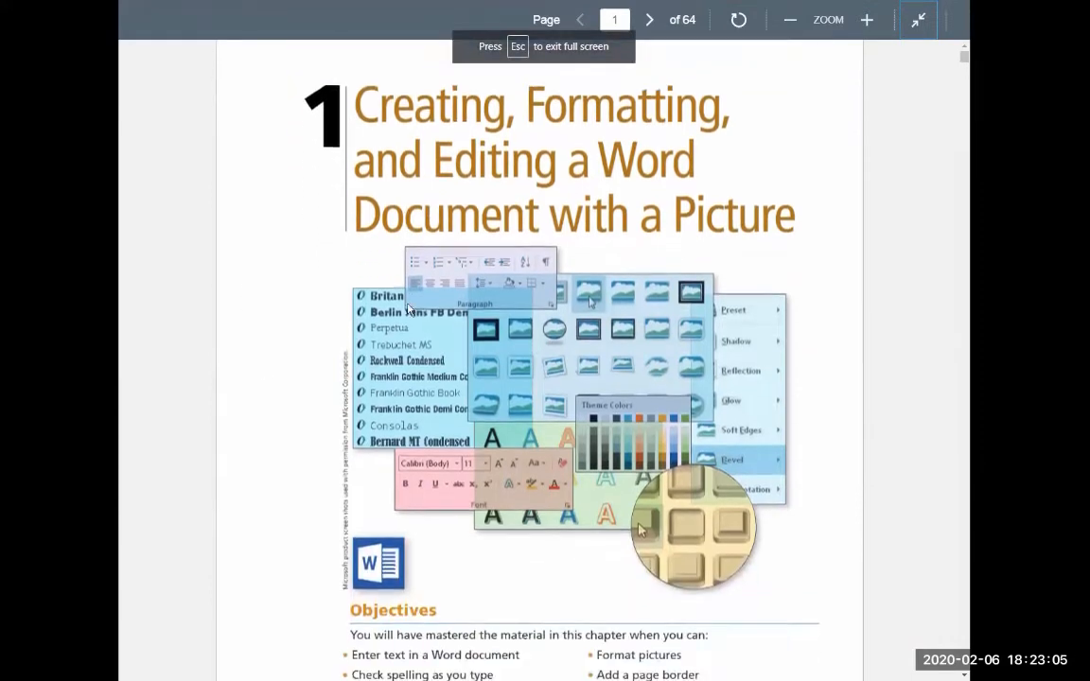
pyautogui.scroll(-2, 404, 326)
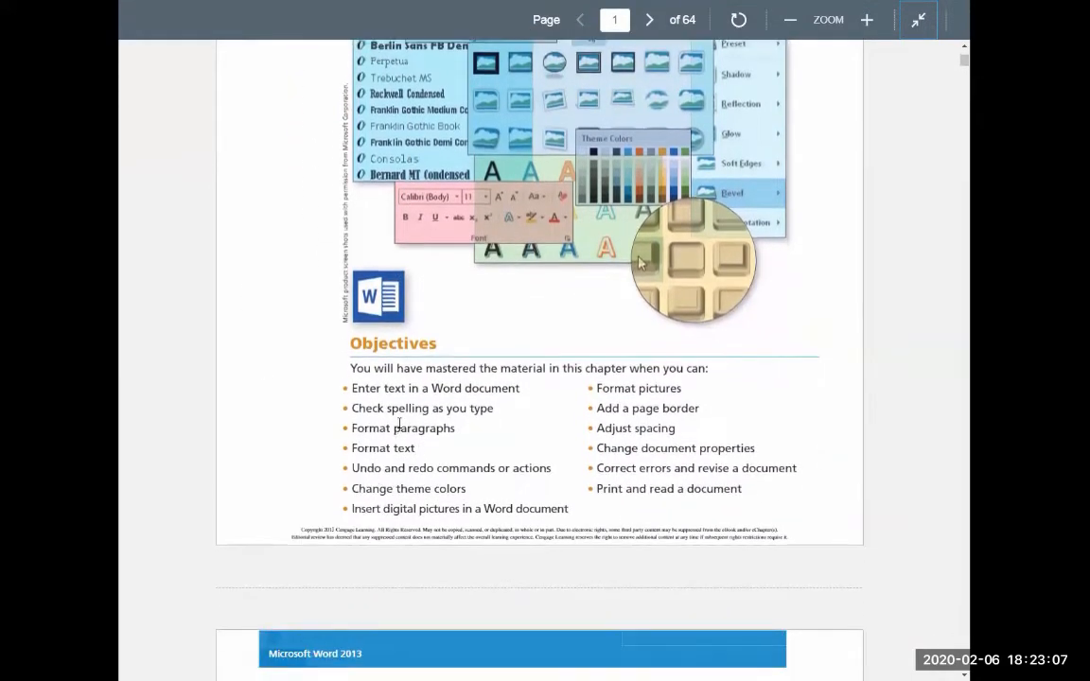
pyautogui.scroll(-5, 469, 402)
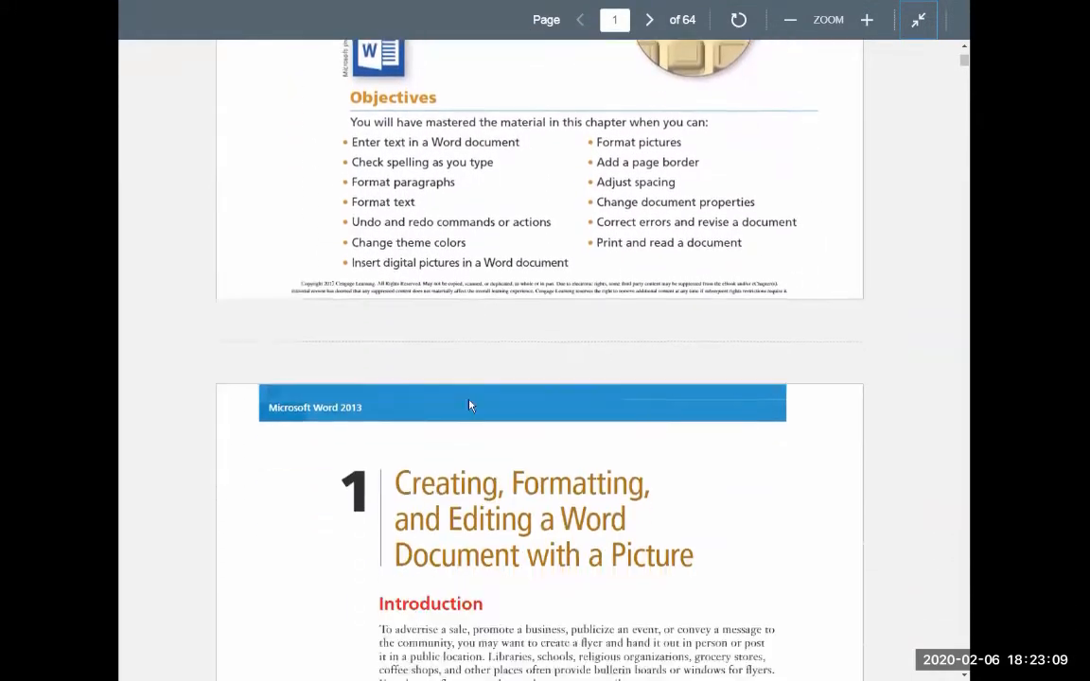
pyautogui.scroll(-4, 470, 405)
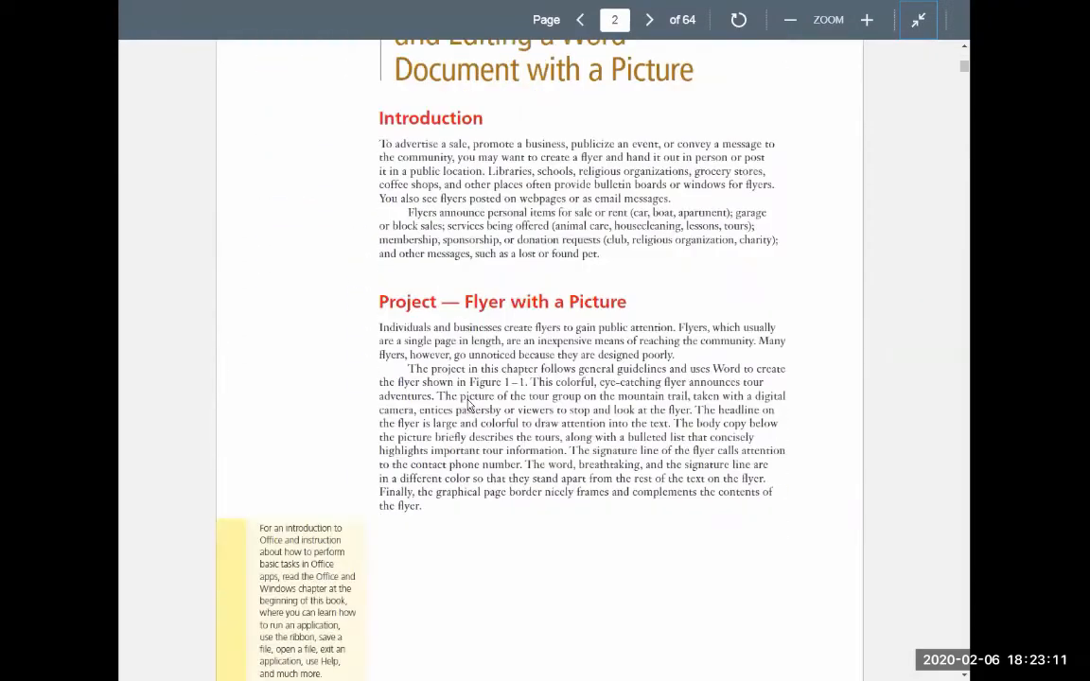
pyautogui.scroll(-5, 468, 405)
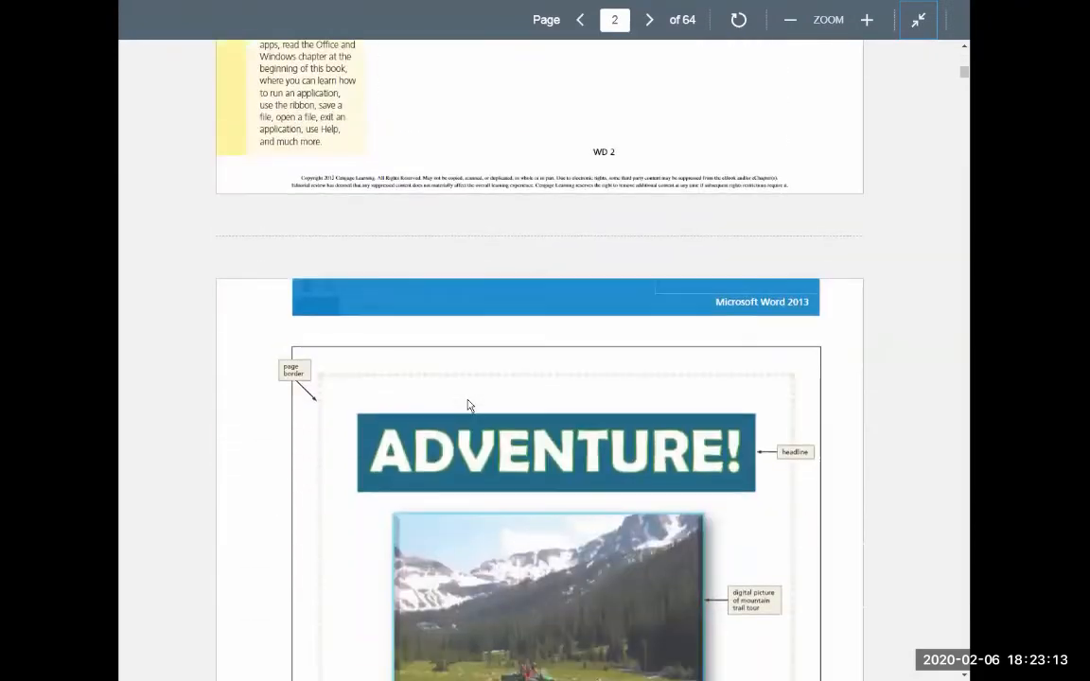
pyautogui.scroll(-4, 467, 405)
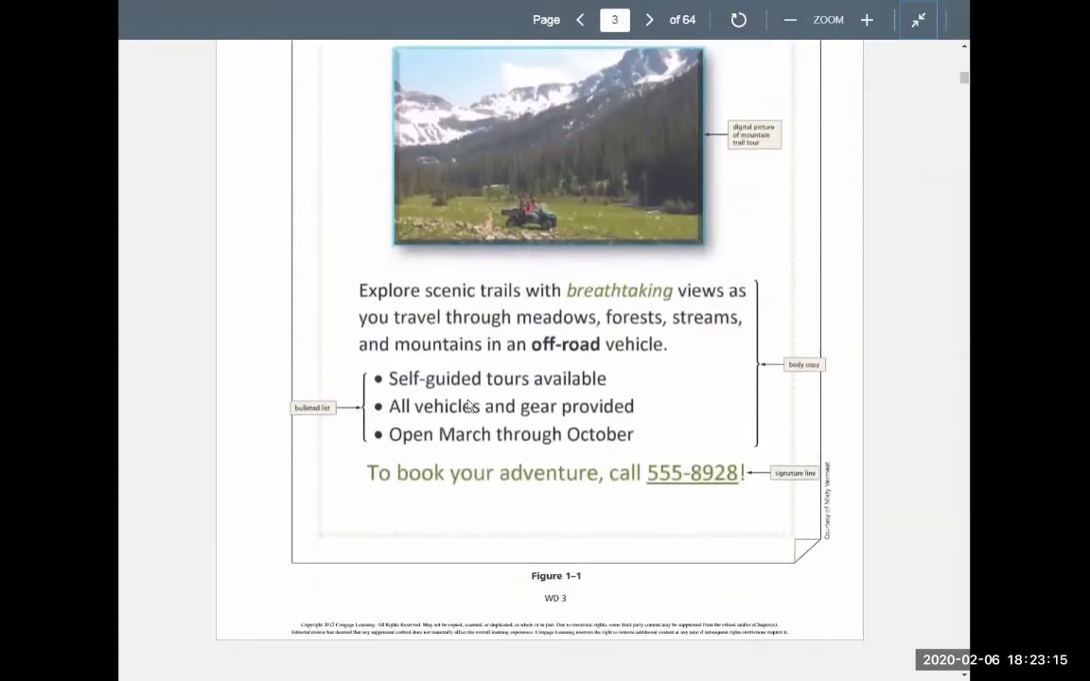
pyautogui.scroll(1, 466, 405)
pyautogui.scroll(1, 465, 405)
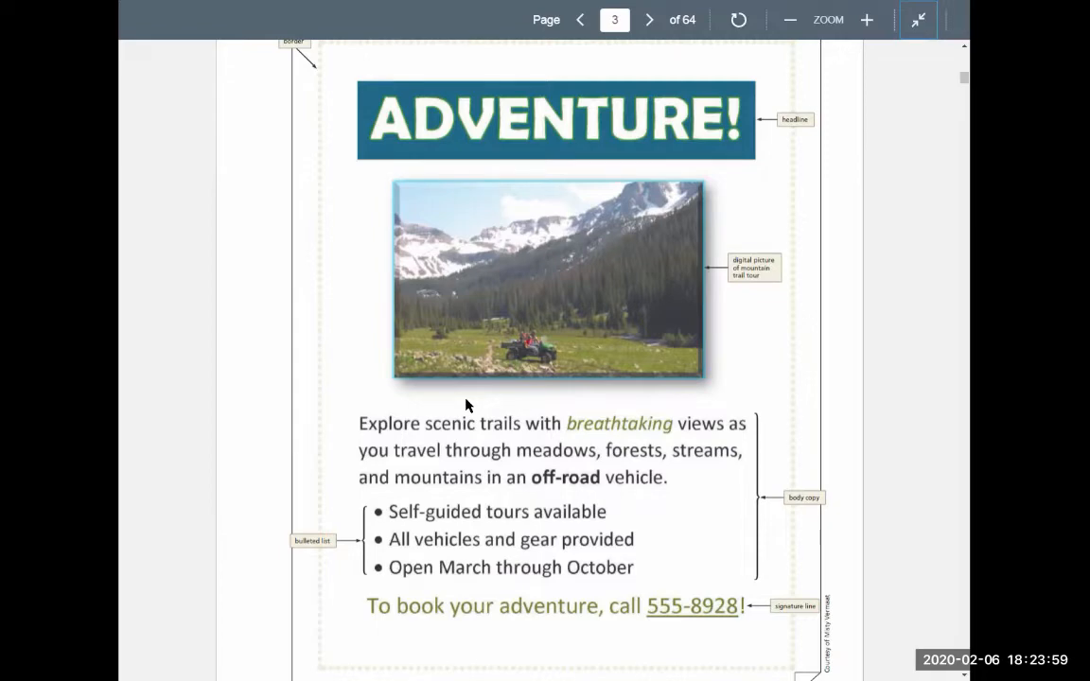
# Leave the full-screen view and close the WordChapter1.pdf preview.
pyautogui.press('Escape')
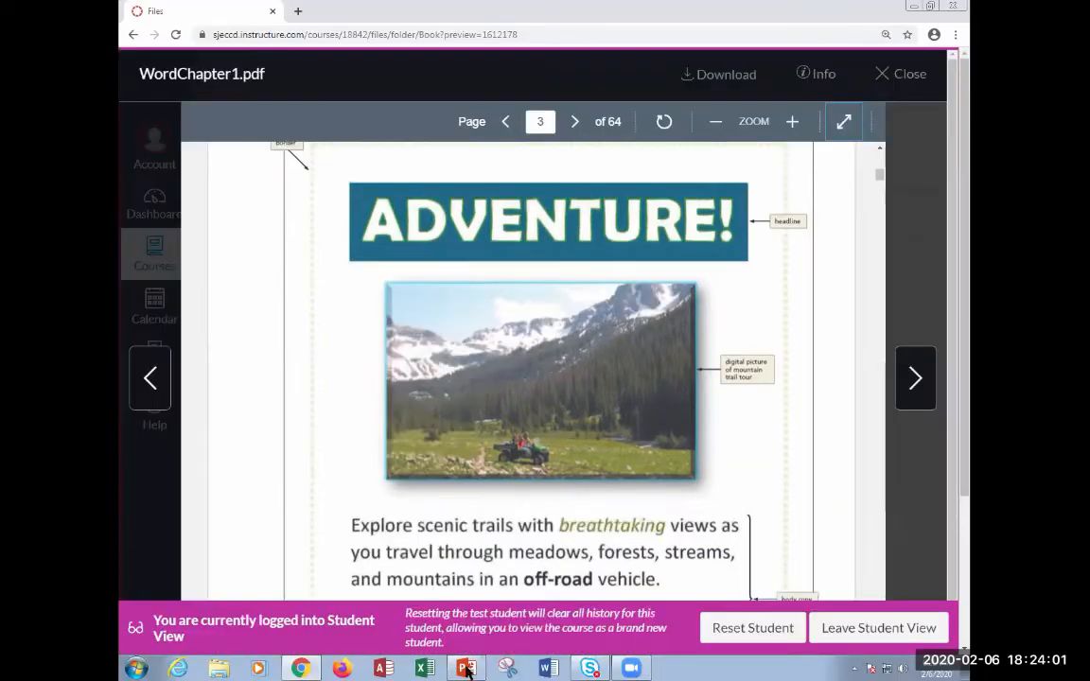
pyautogui.moveTo(466, 669)
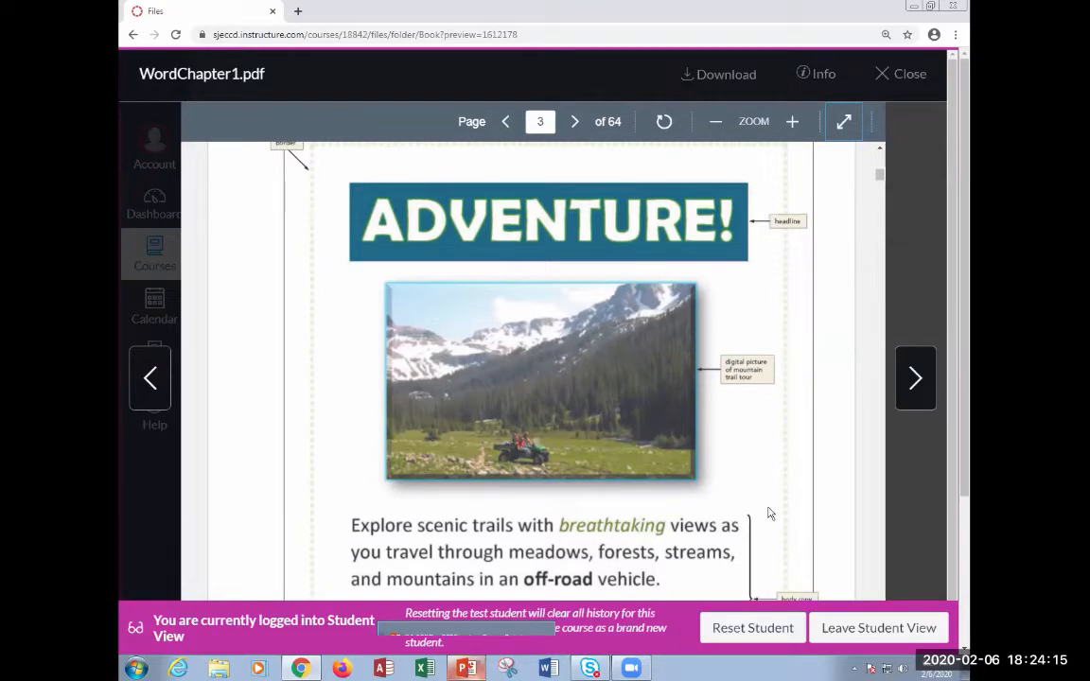
pyautogui.click(898, 76)
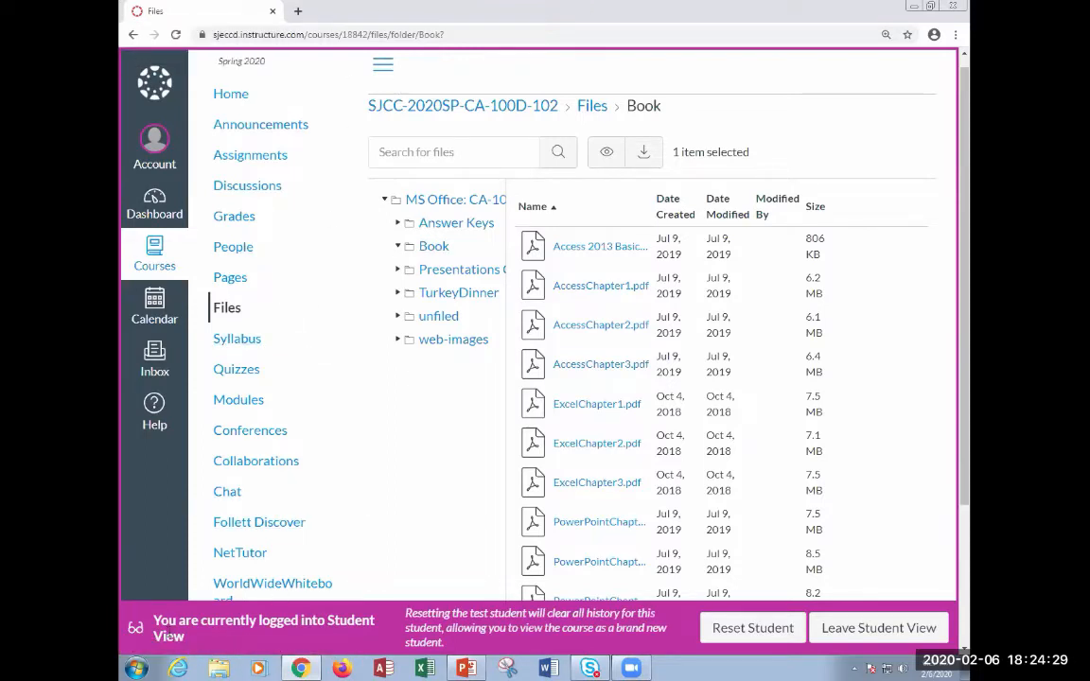
# Minimize the browser and PowerPoint windows and close the Skype for Business sign-in window to show the desktop.
pyautogui.click(914, 7)
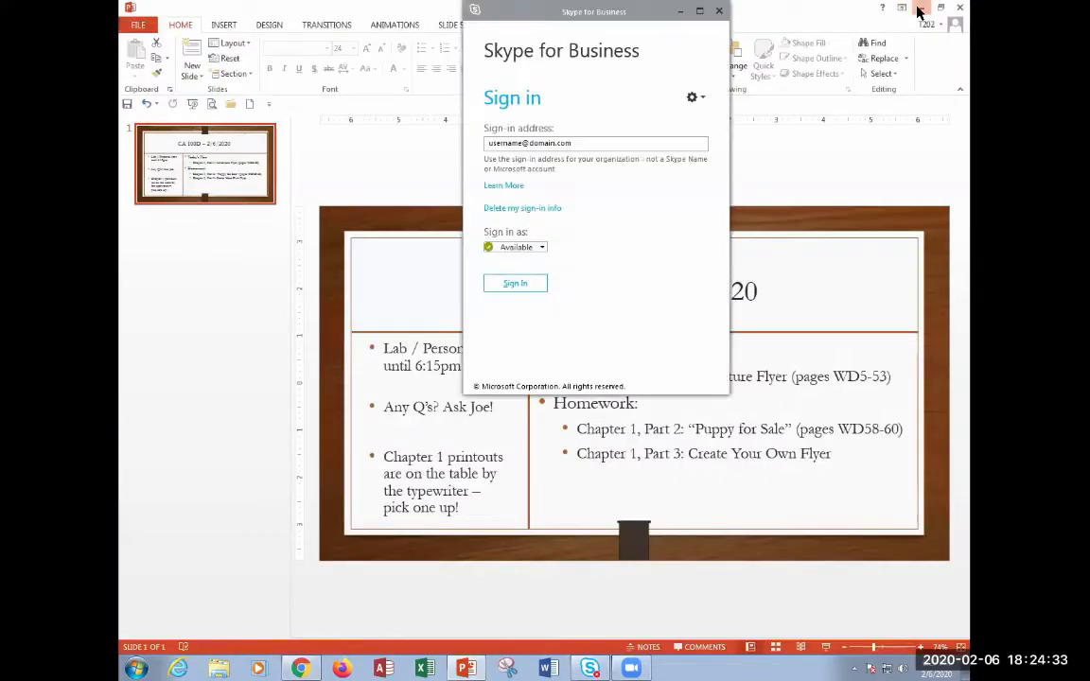
pyautogui.click(908, 9)
pyautogui.click(719, 11)
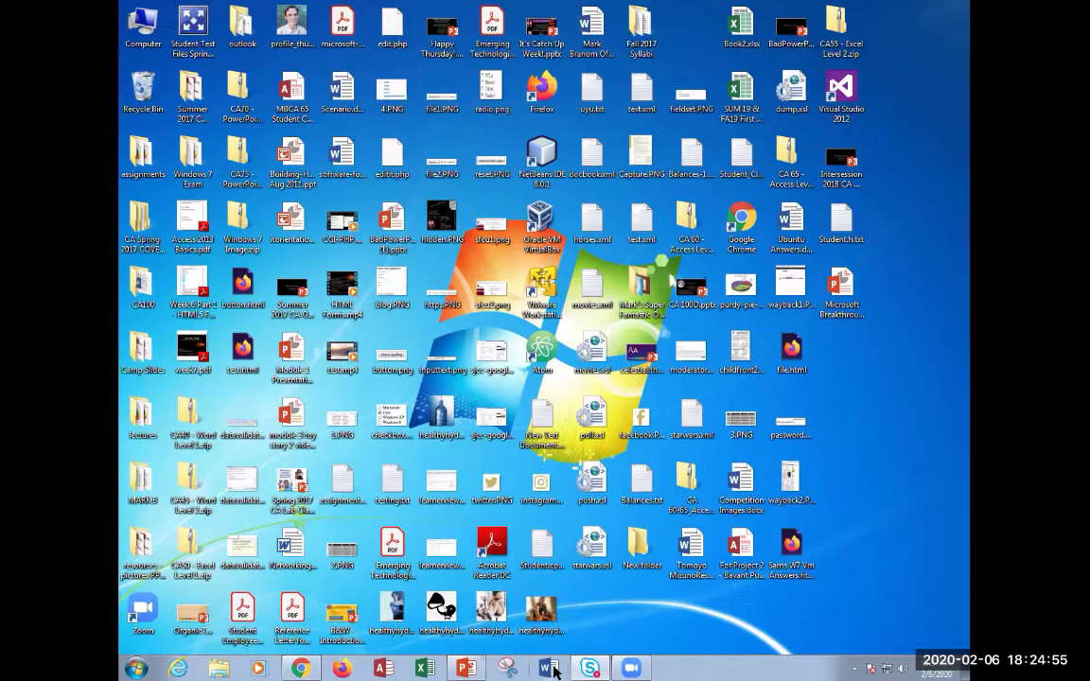
# Launch Word 2013 from the Microsoft Office 2013 program group.
pyautogui.click(137, 669)
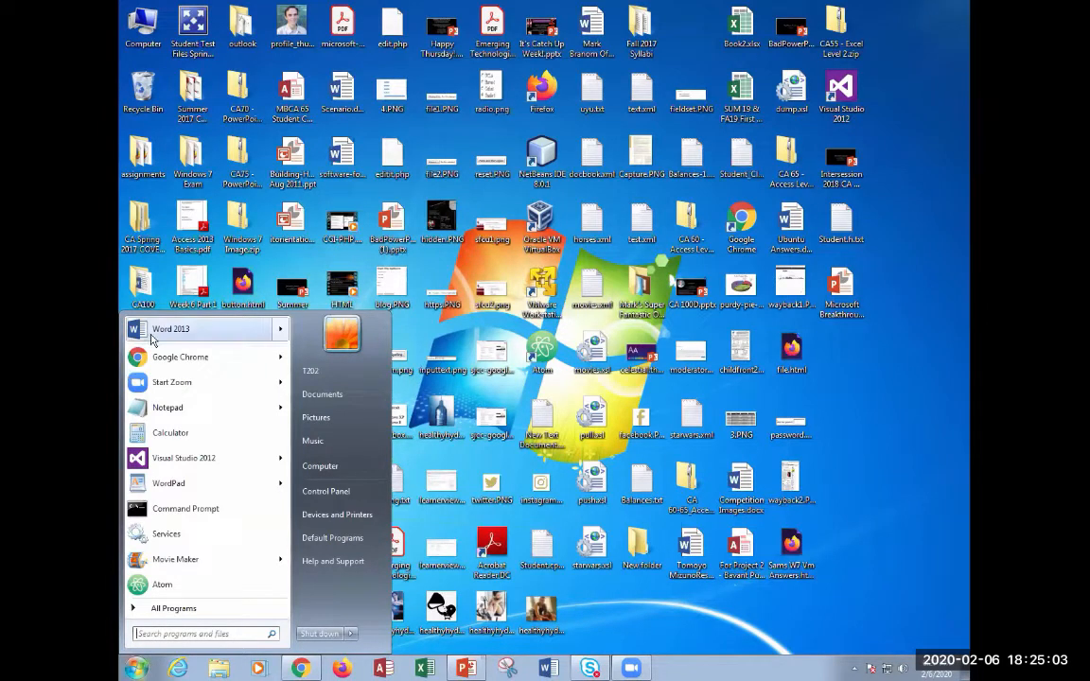
pyautogui.moveTo(177, 333)
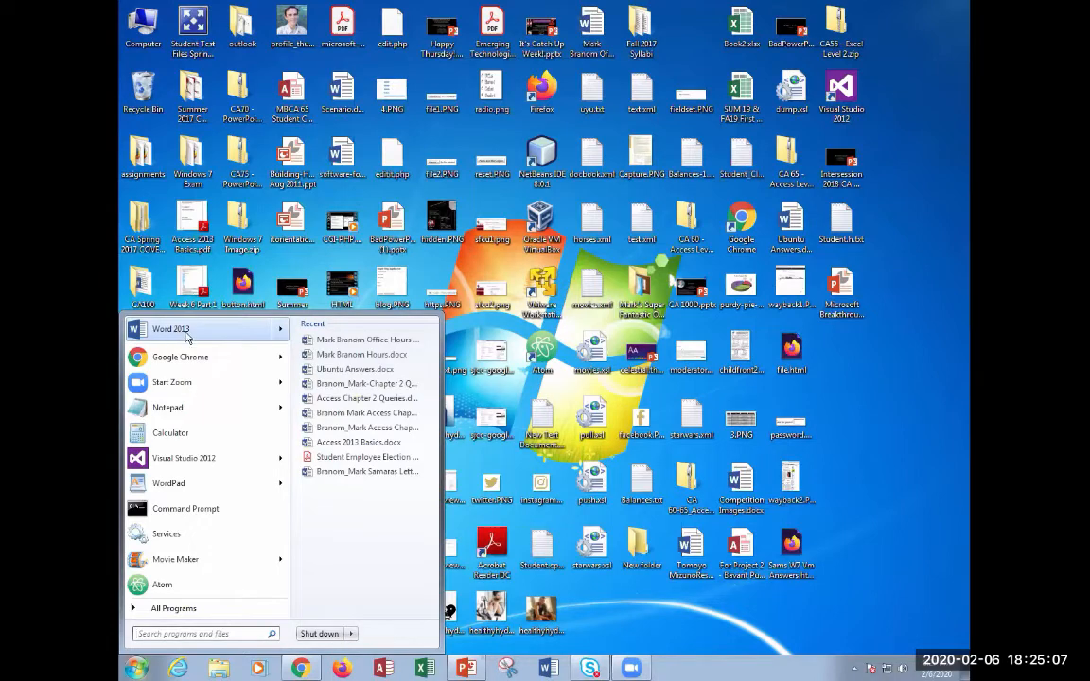
pyautogui.click(187, 610)
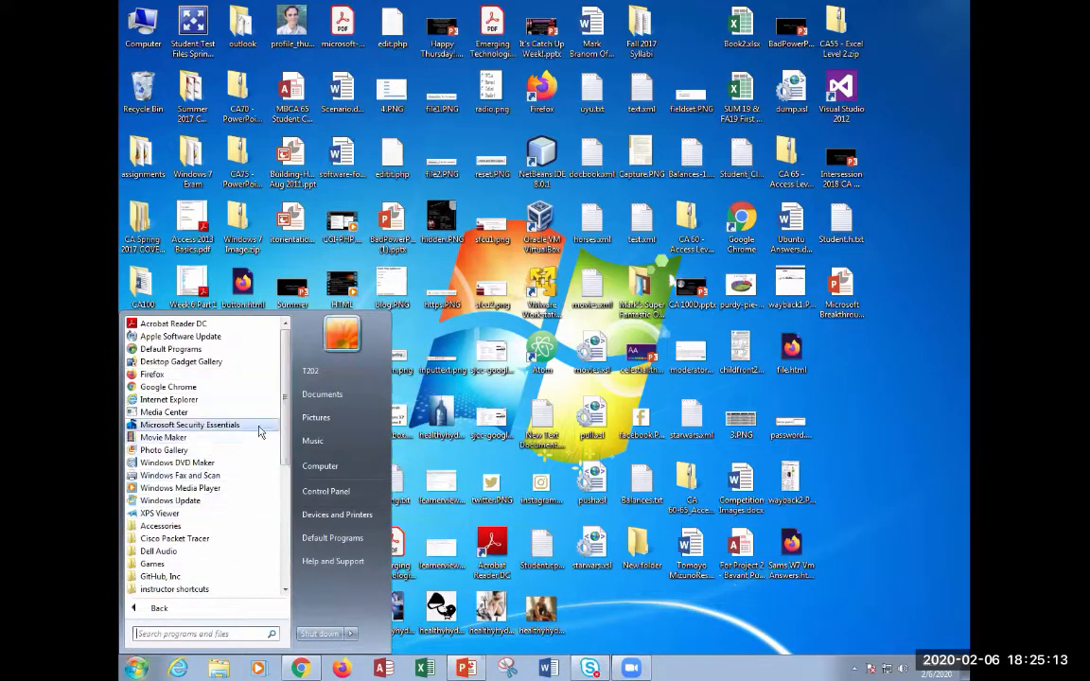
pyautogui.scroll(-3, 224, 477)
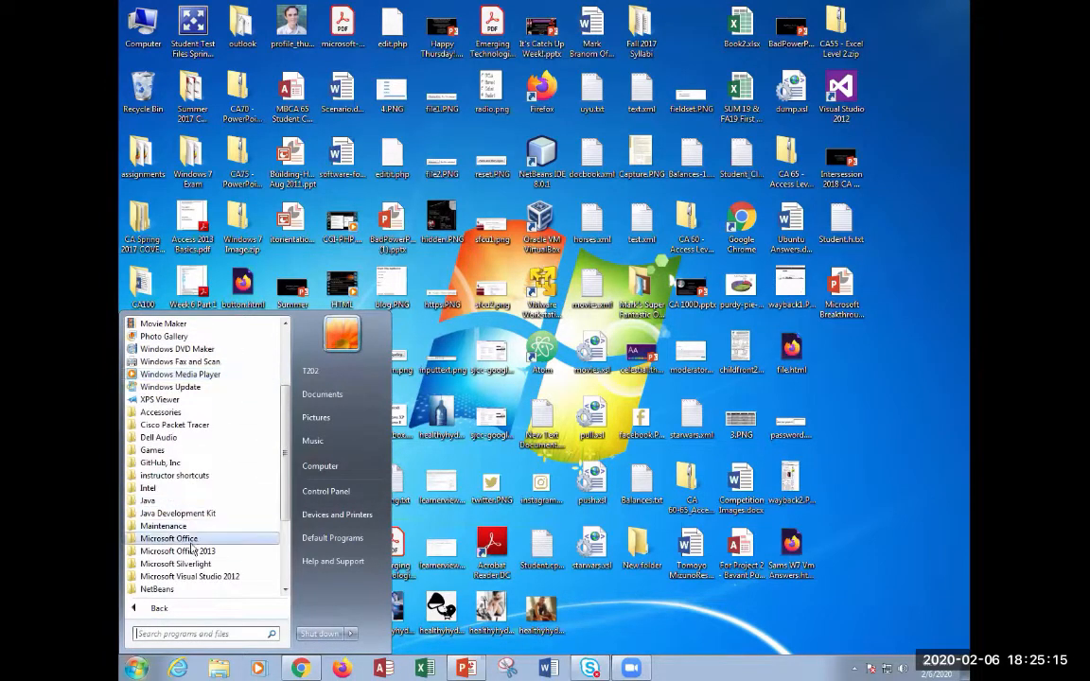
pyautogui.click(189, 551)
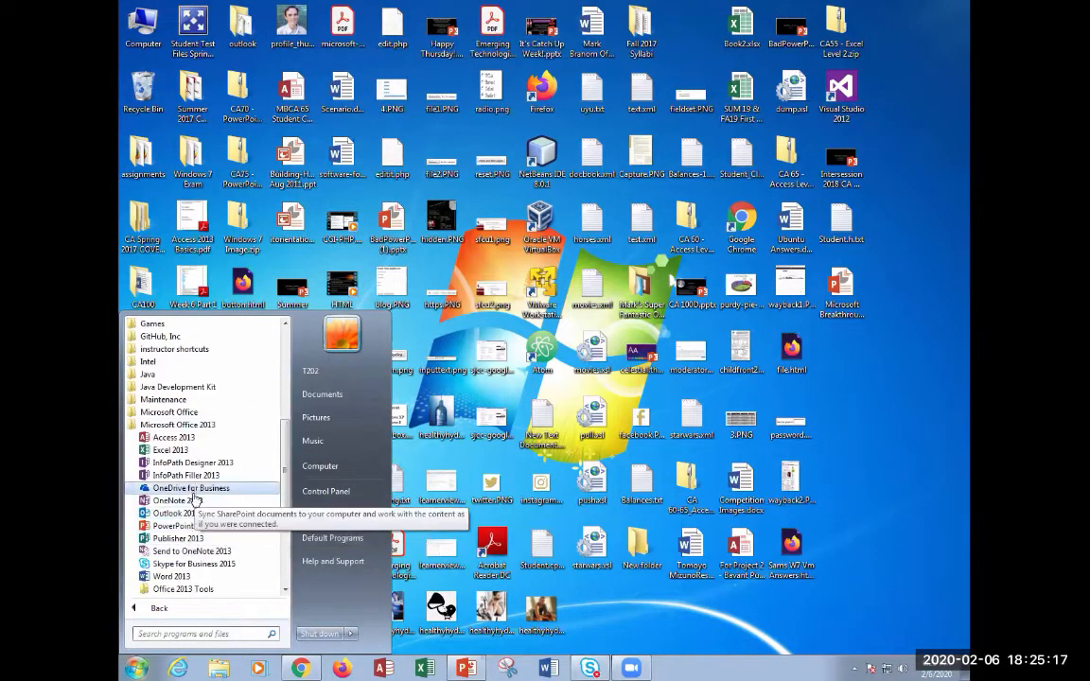
pyautogui.click(163, 577)
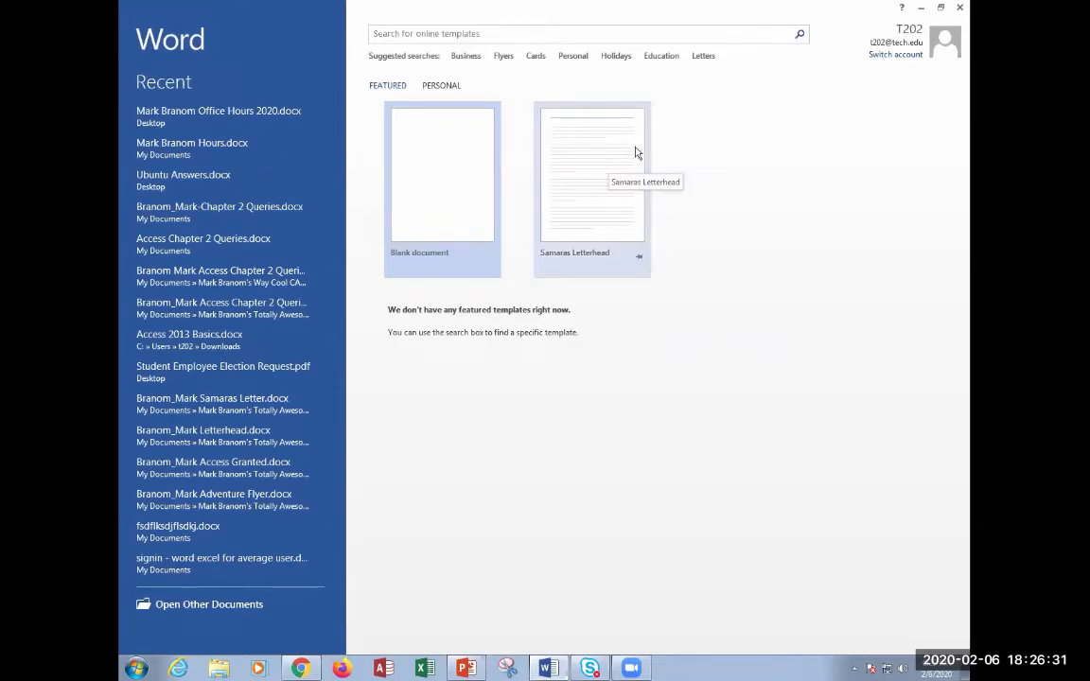
# Browse the online Business templates, including Business Cards, and the Personal templates, and return to the Word start screen.
pyautogui.click(472, 56)
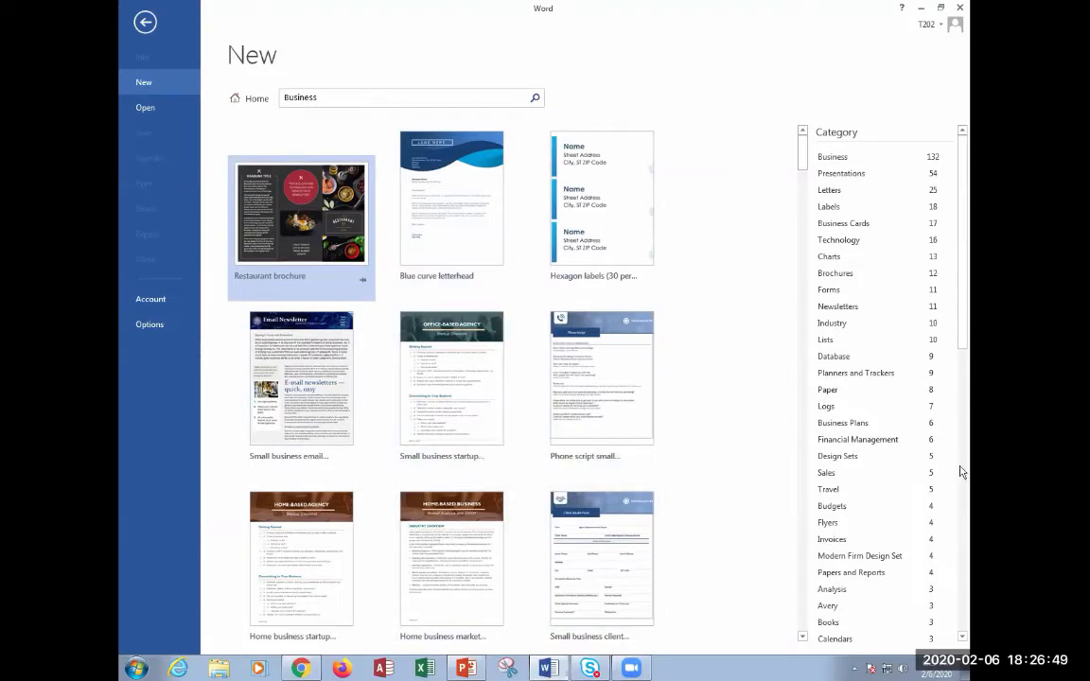
pyautogui.click(852, 225)
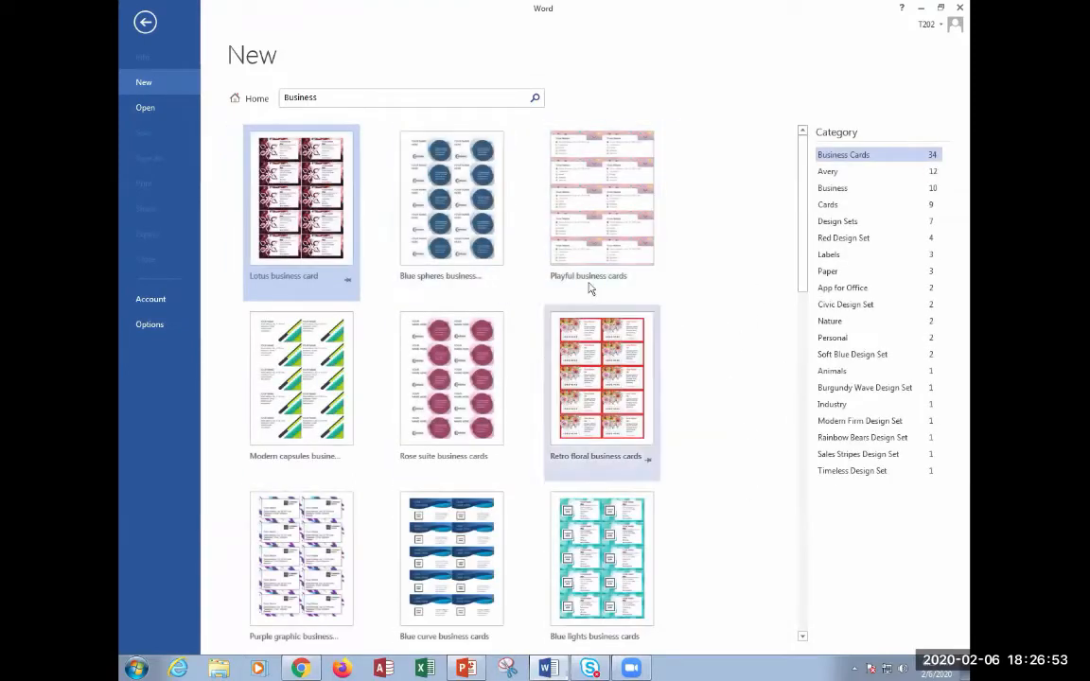
pyautogui.click(145, 22)
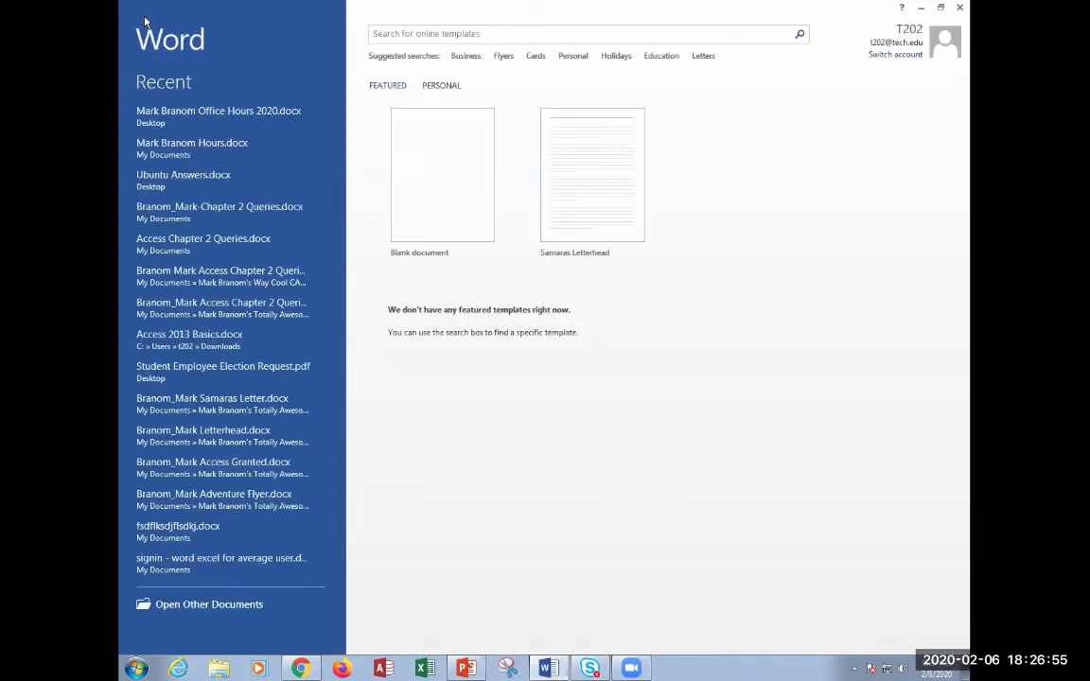
pyautogui.click(574, 57)
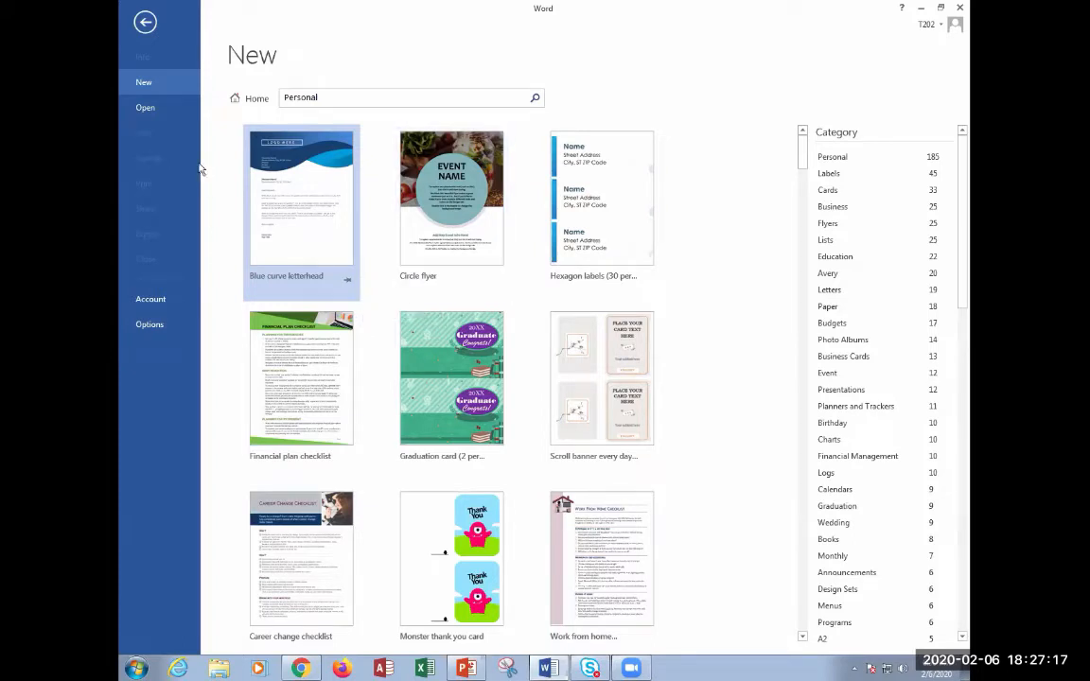
pyautogui.click(145, 21)
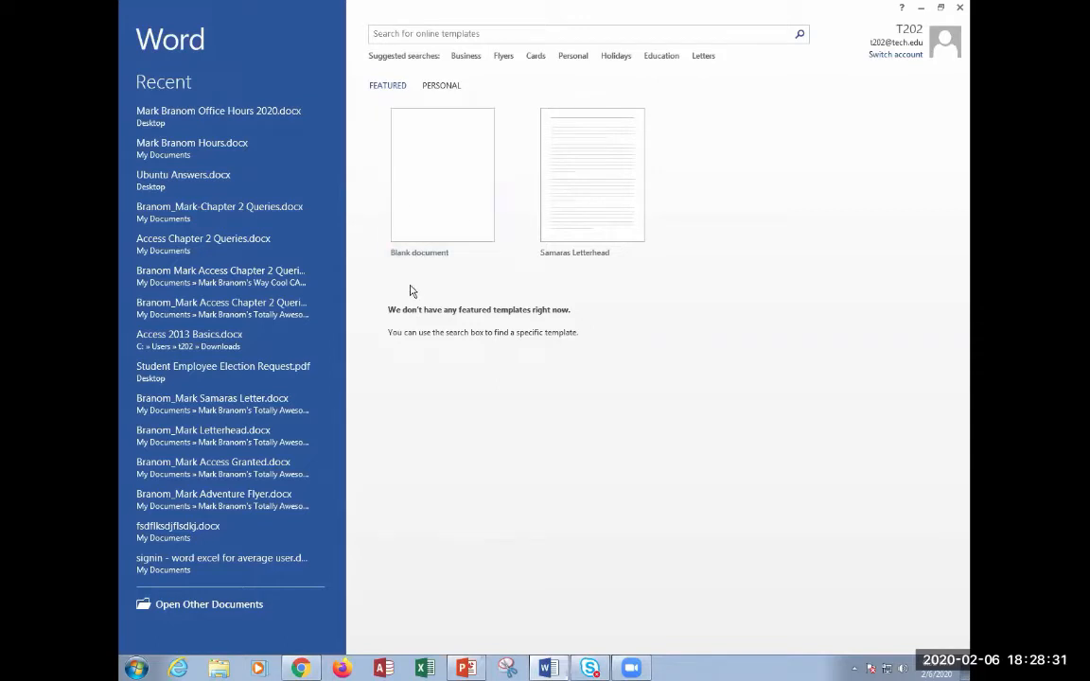
# Create a new blank document.
pyautogui.click(439, 218)
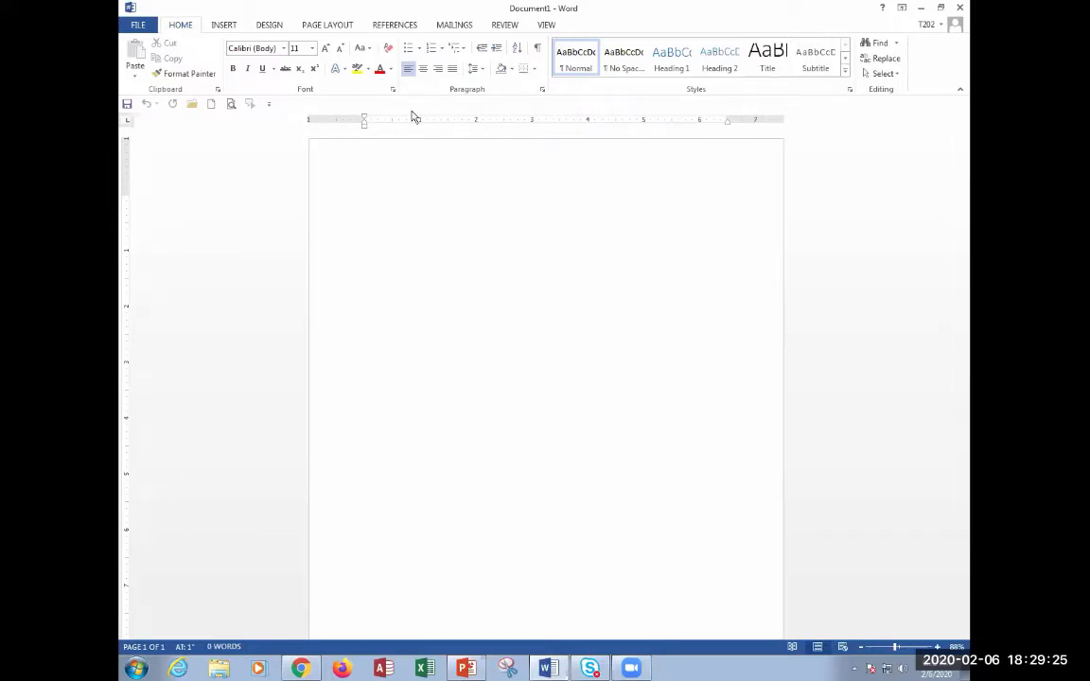
# Set the font size to 72 and write "Fluid User Interface" in the blank document.
pyautogui.click(312, 49)
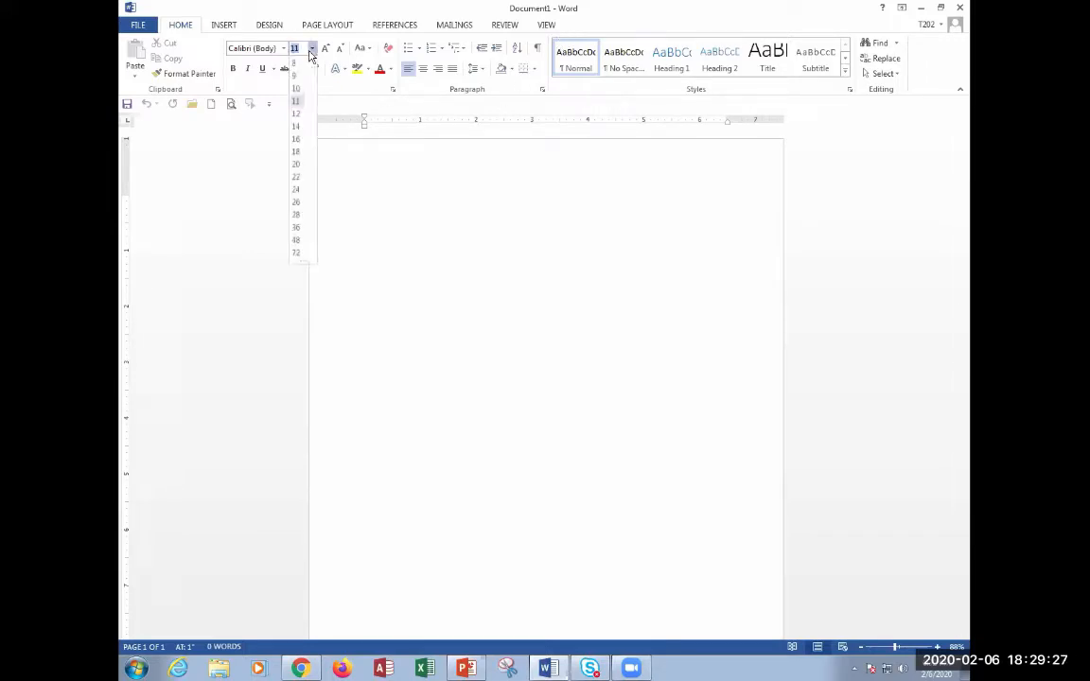
pyautogui.click(299, 251)
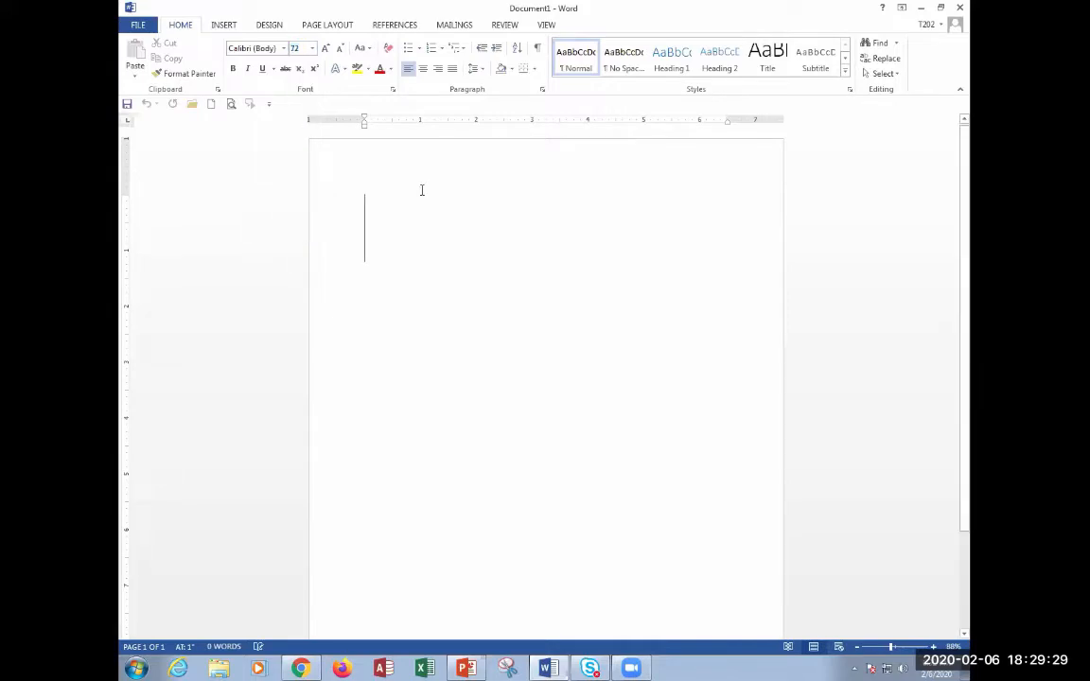
pyautogui.write('Fl')
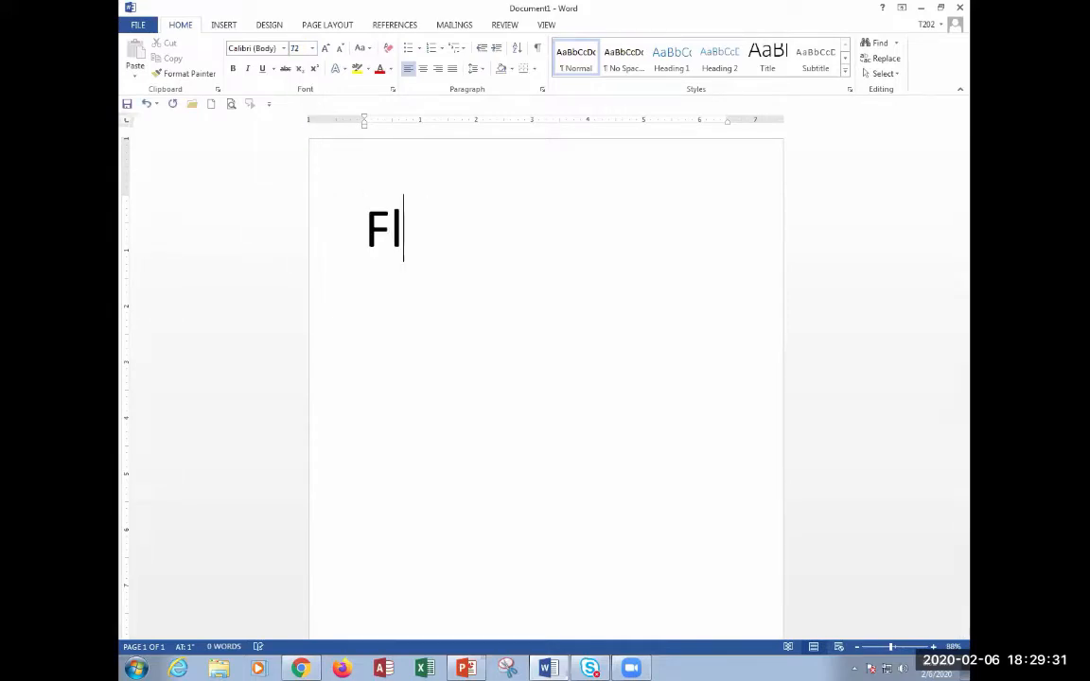
pyautogui.write('uid User Interface')
pyautogui.press('BackSpace')
pyautogui.press('BackSpace')
pyautogui.write('terface')
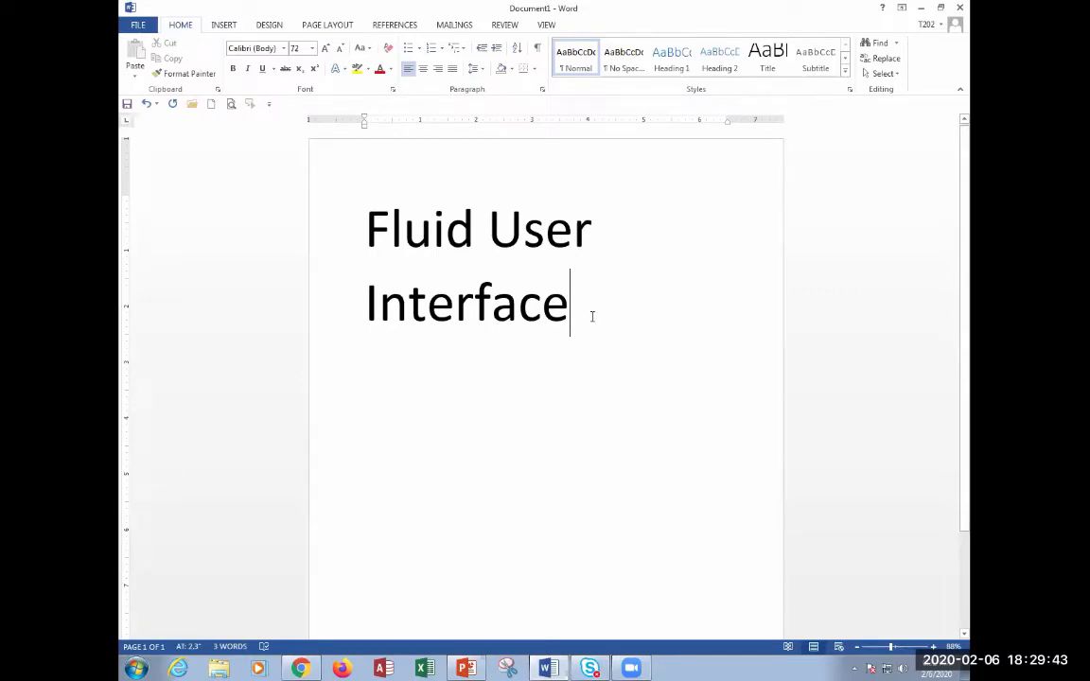
# Replace the phrase "Fluid User Interface" with its abbreviation "FUI".
pyautogui.moveTo(592, 316); pyautogui.dragTo(407, 213)
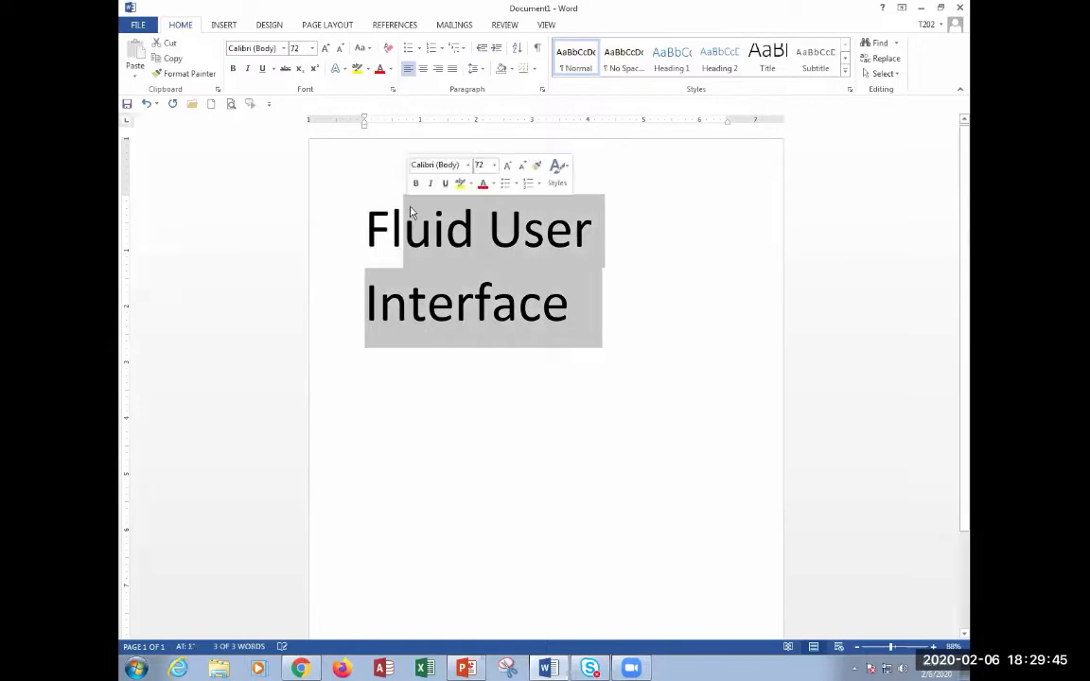
pyautogui.press('BackSpace')
pyautogui.press('BackSpace')
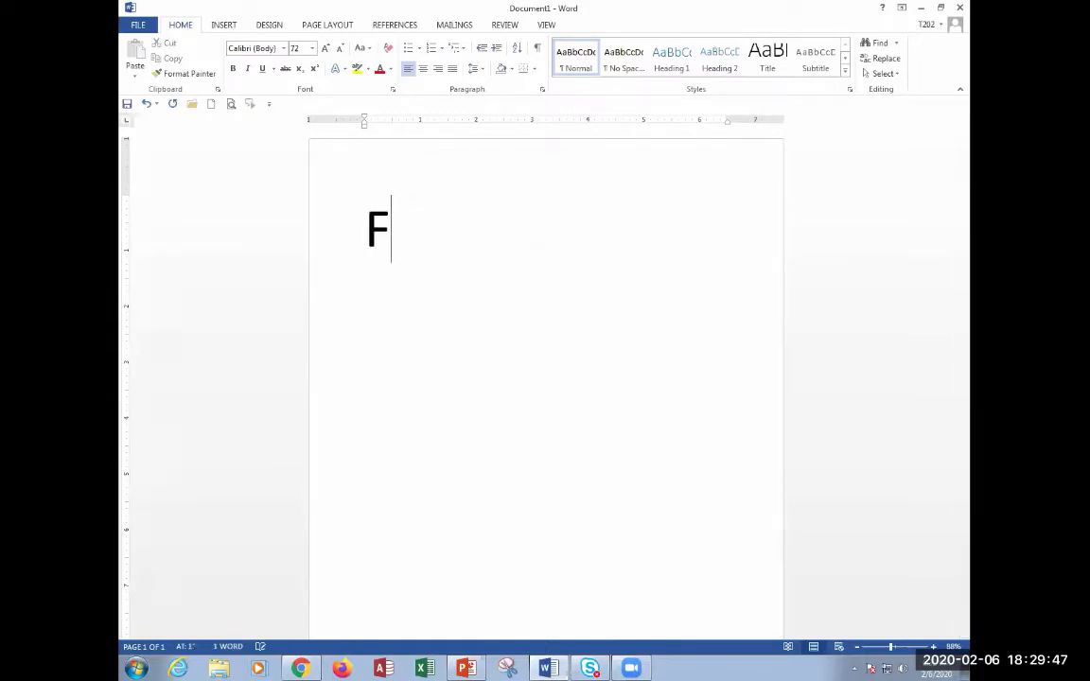
pyautogui.write('U')
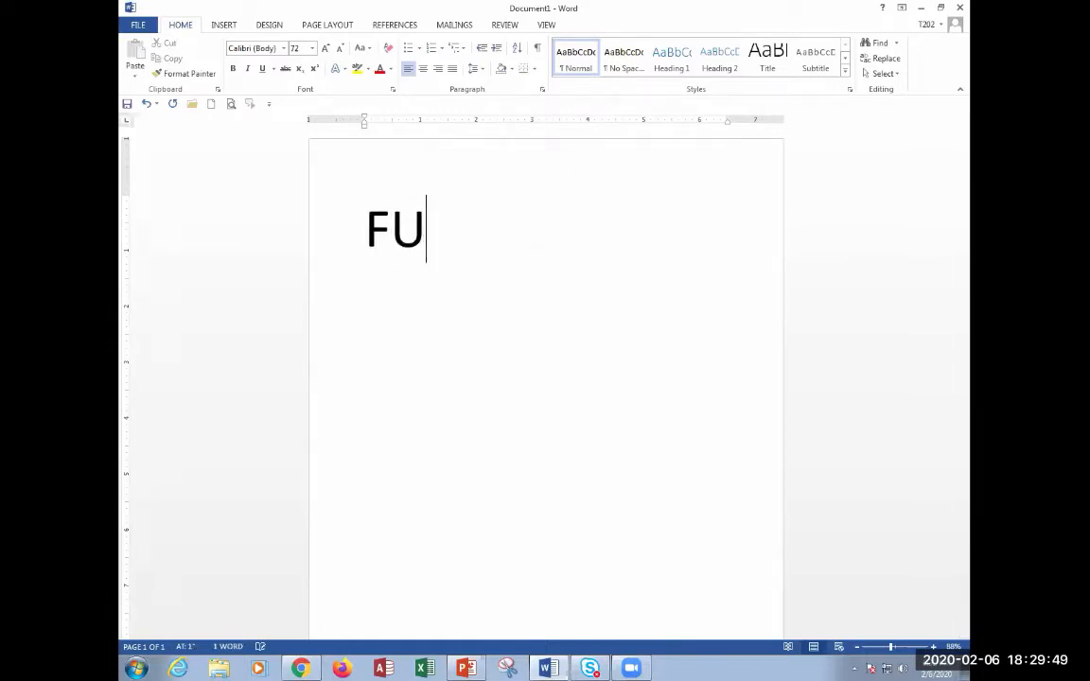
pyautogui.press('BackSpace')
pyautogui.write('UI')
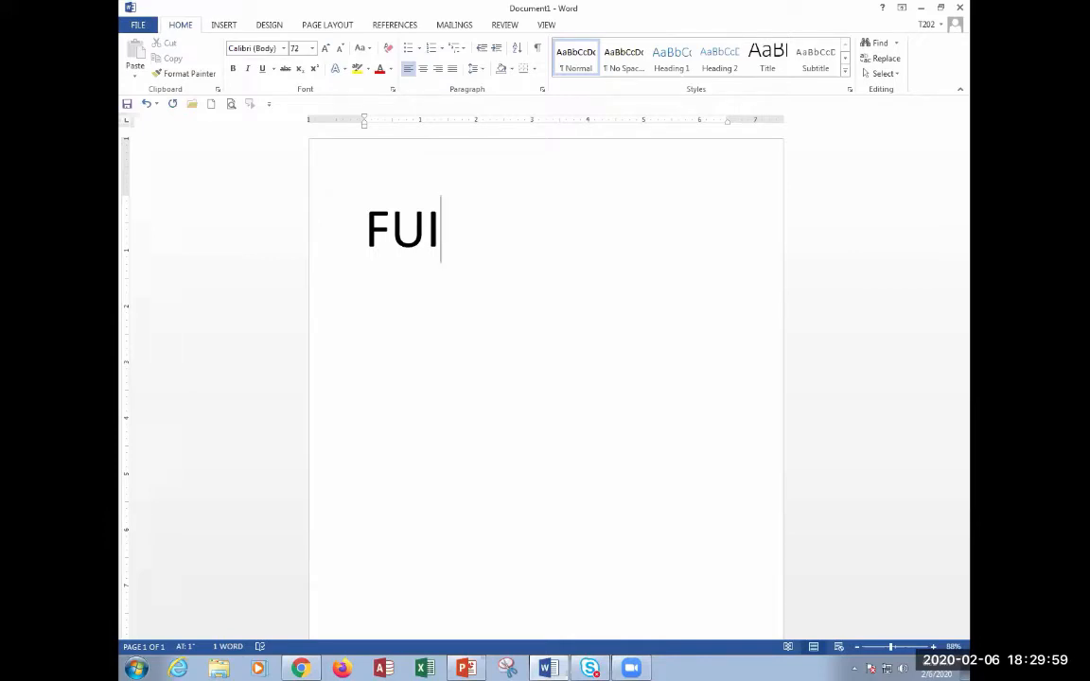
# Delete the abbreviation "FUI" from the page.
pyautogui.press('BackSpace')
pyautogui.press('BackSpace')
pyautogui.press('BackSpace')
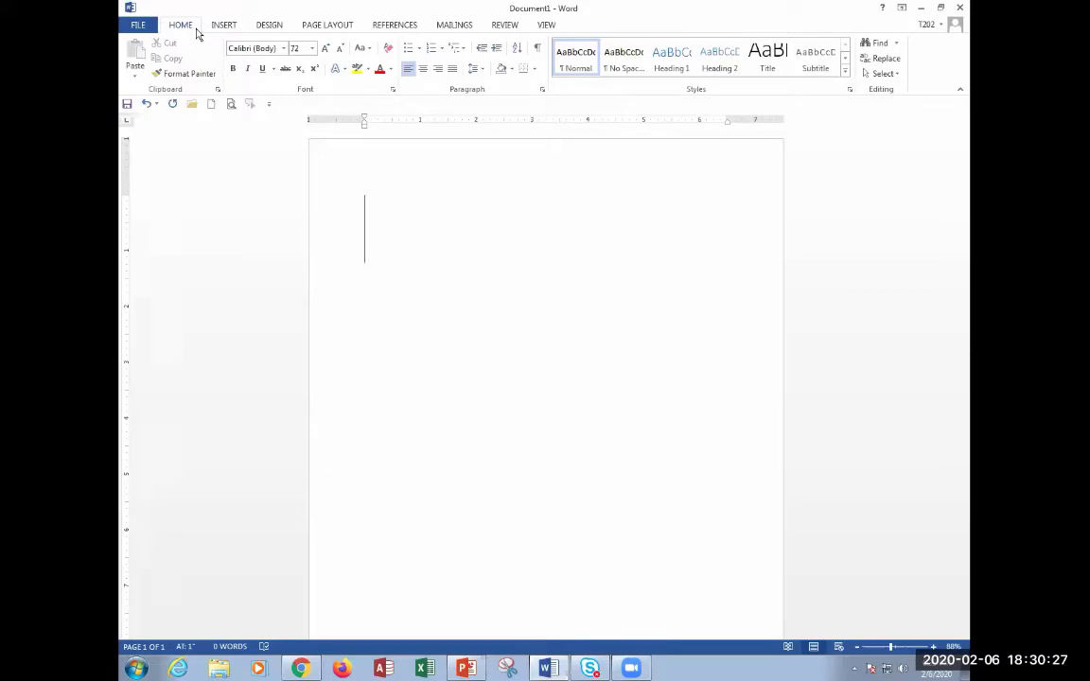
# Look through the Insert, Design, Page Layout, References, Mailings, Review and View ribbon commands and return to the Home commands.
pyautogui.click(225, 25)
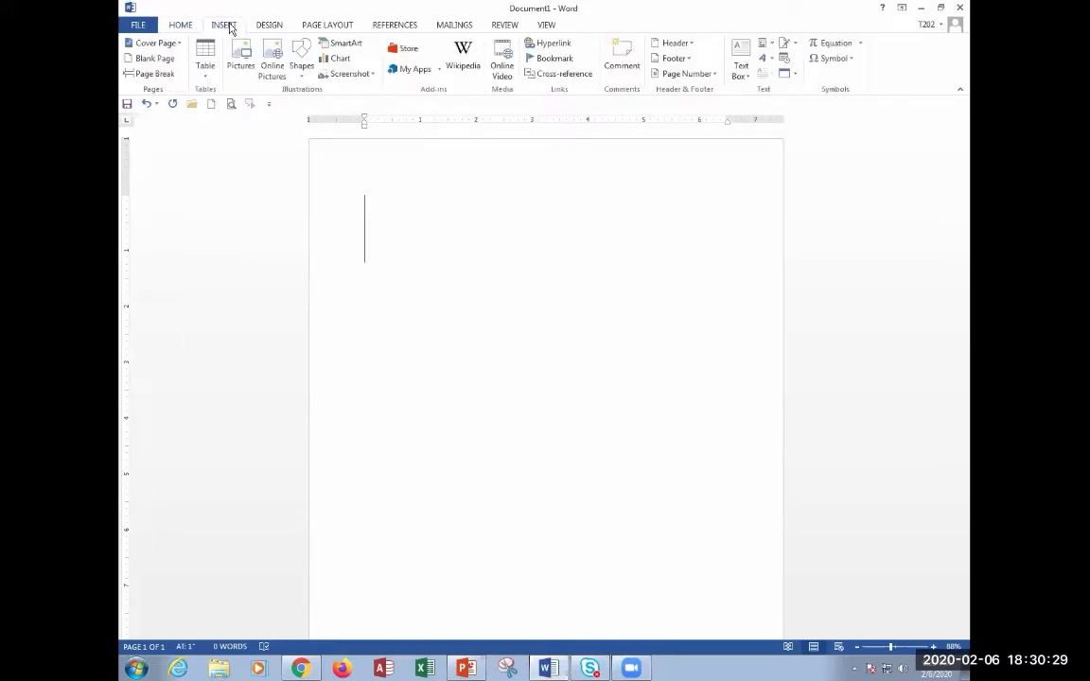
pyautogui.click(268, 30)
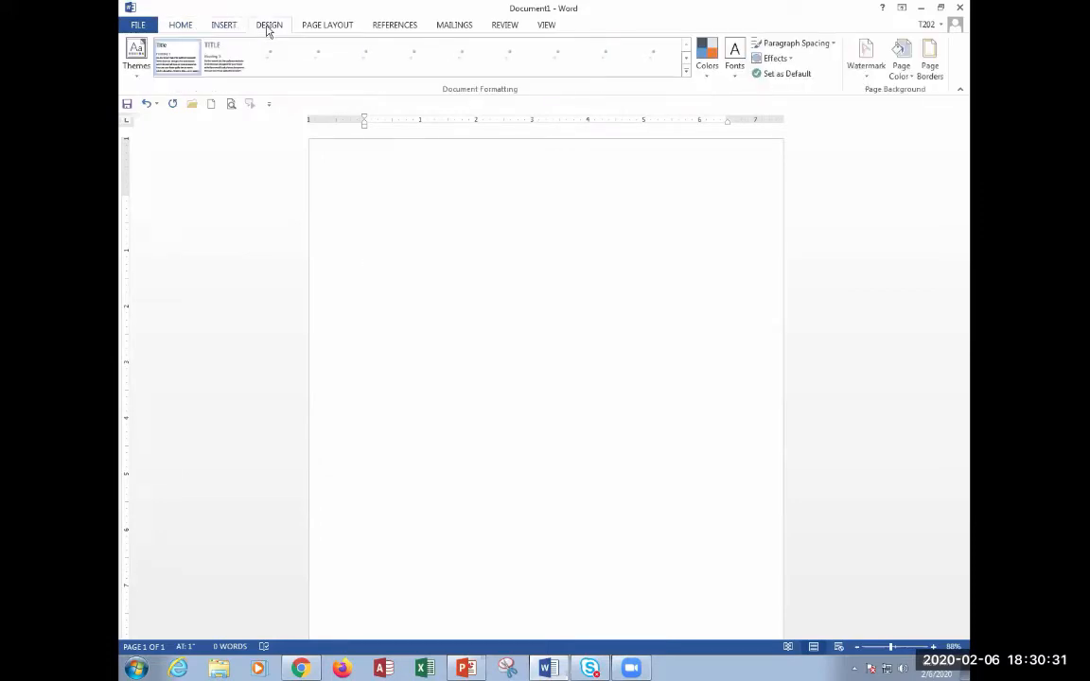
pyautogui.click(327, 25)
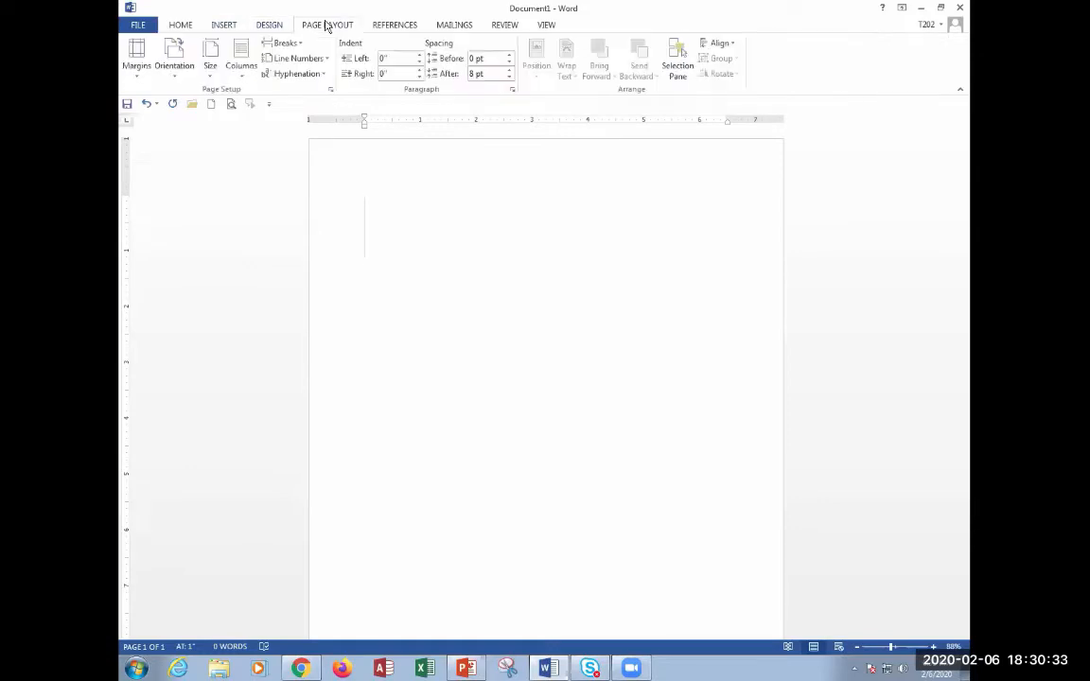
pyautogui.click(383, 25)
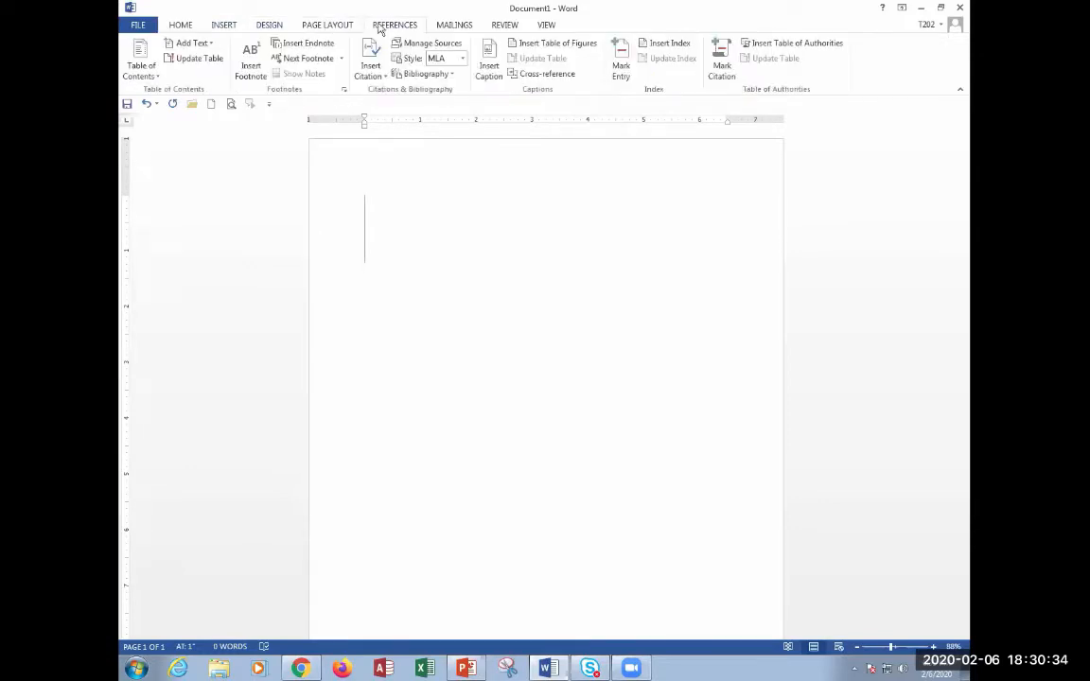
pyautogui.click(446, 26)
pyautogui.click(499, 26)
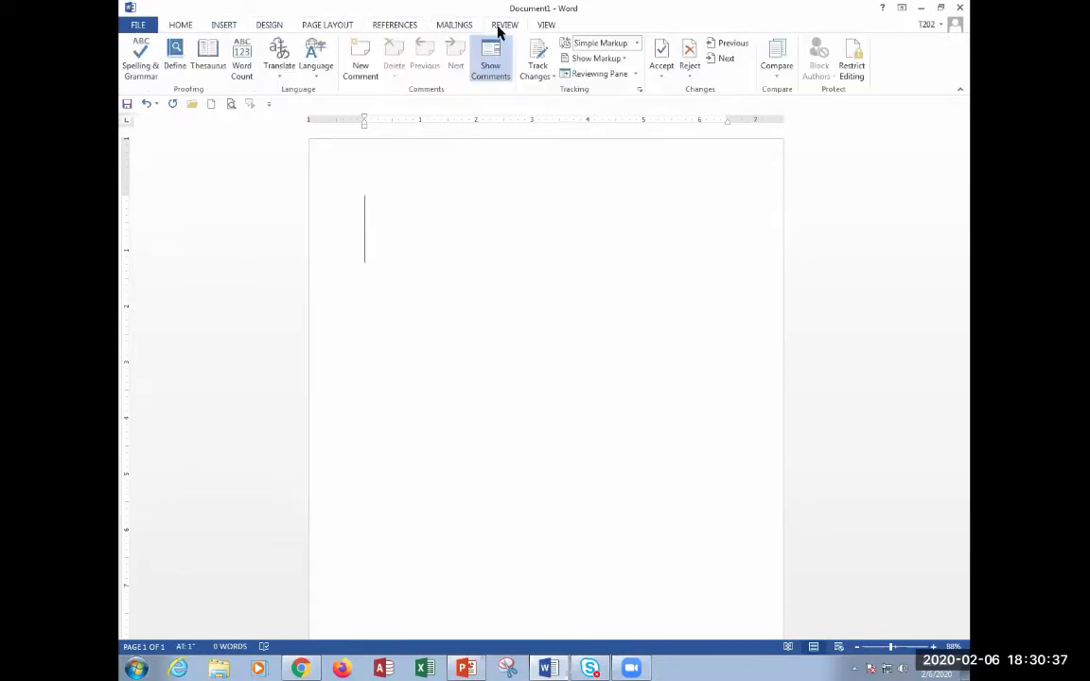
pyautogui.click(546, 26)
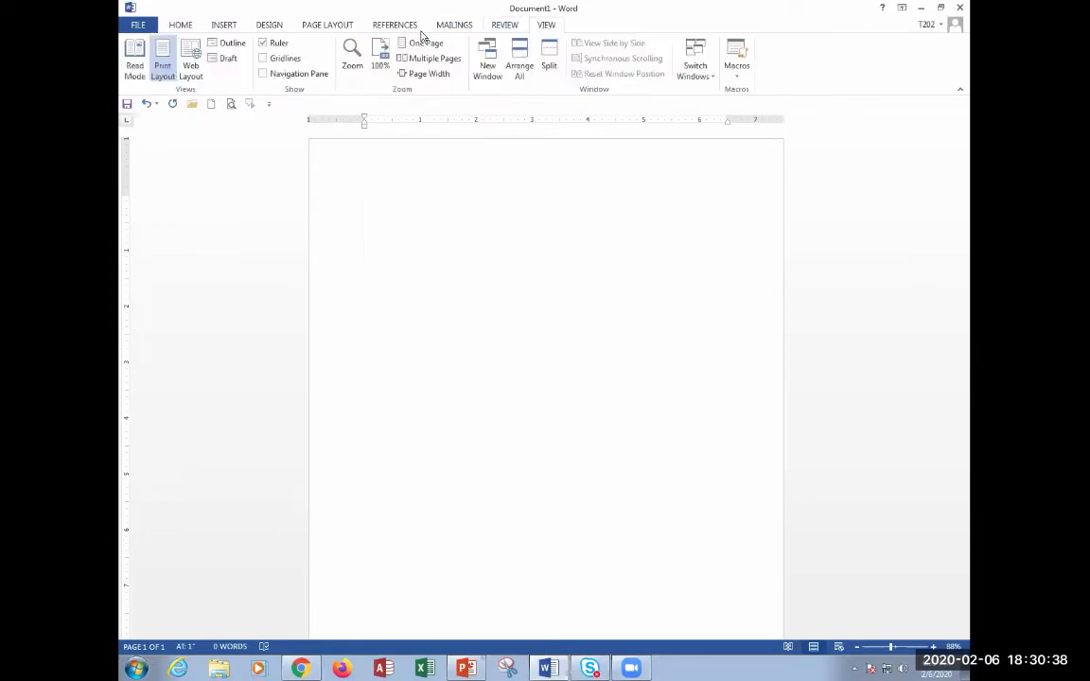
pyautogui.click(186, 31)
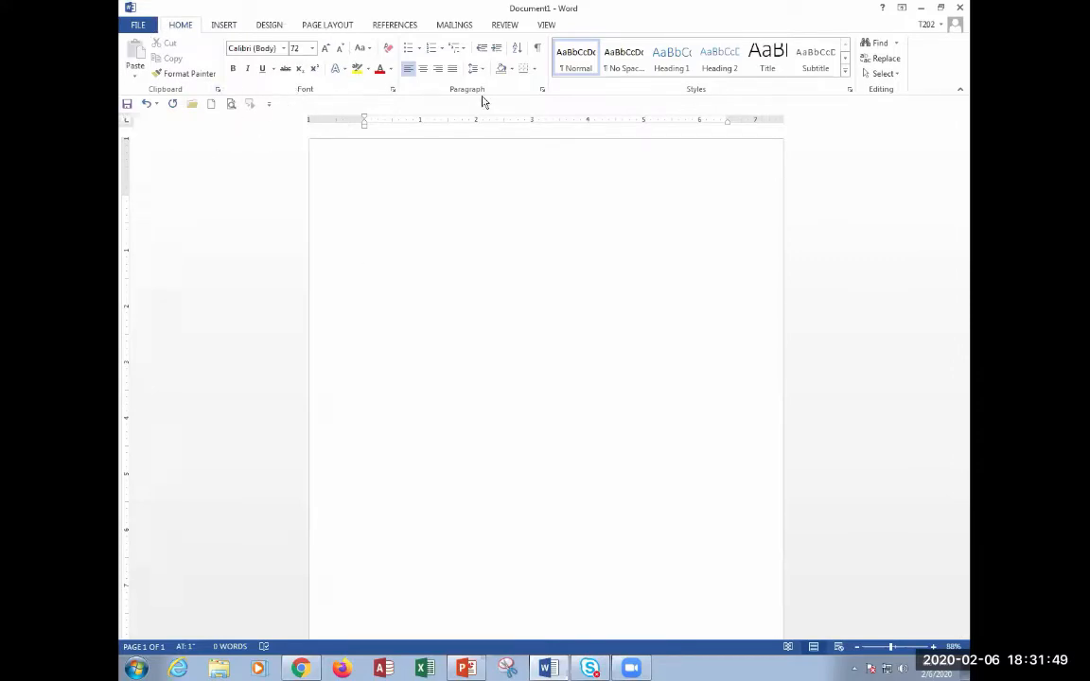
# Switch to Word on the Mac and close its View preferences window.
pyautogui.press('ctrl')
pyautogui.click(593, 669)
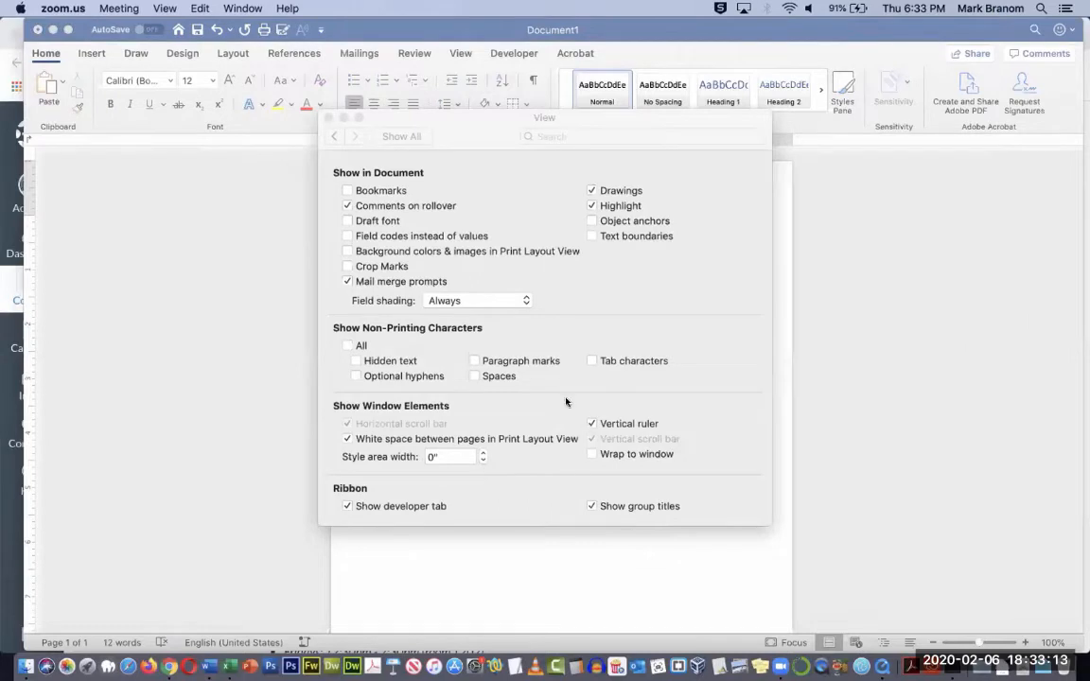
pyautogui.click(328, 117)
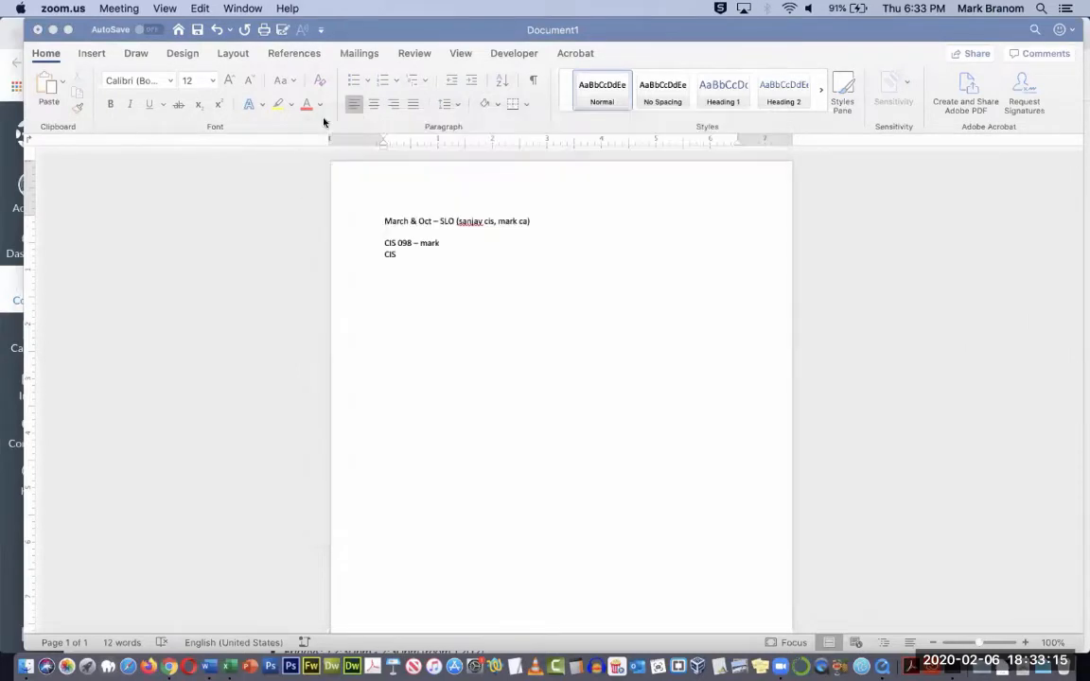
# Bring back the Home ribbon commands and delete all existing text from the Mac document.
pyautogui.click(52, 53)
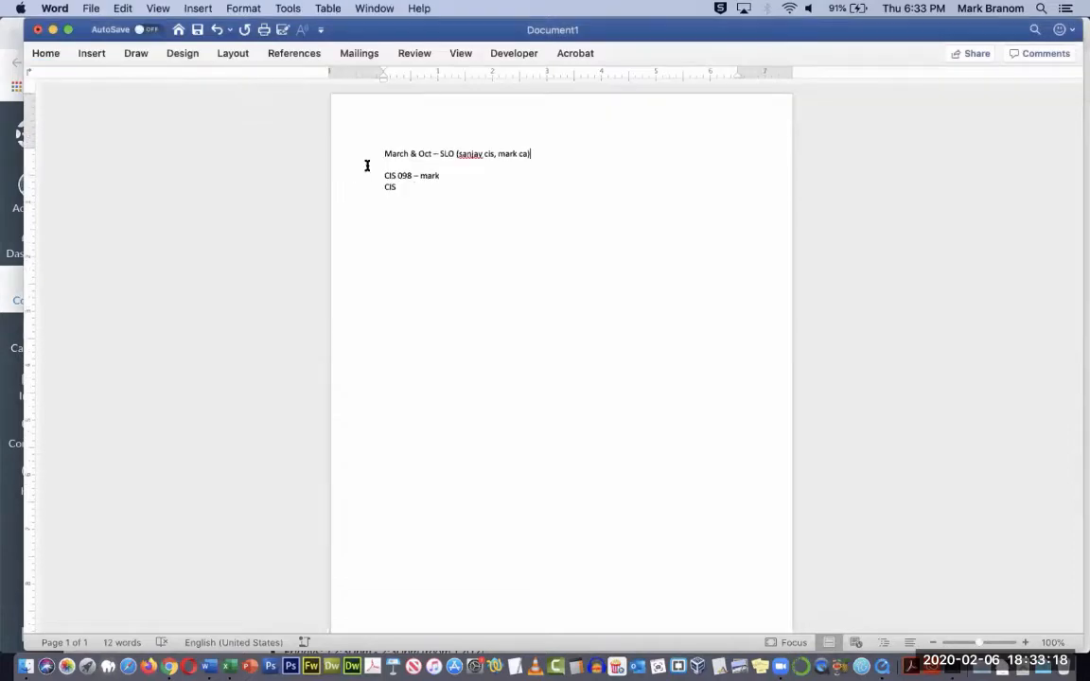
pyautogui.click(54, 54)
pyautogui.press('super+a')
pyautogui.press('BackSpace')
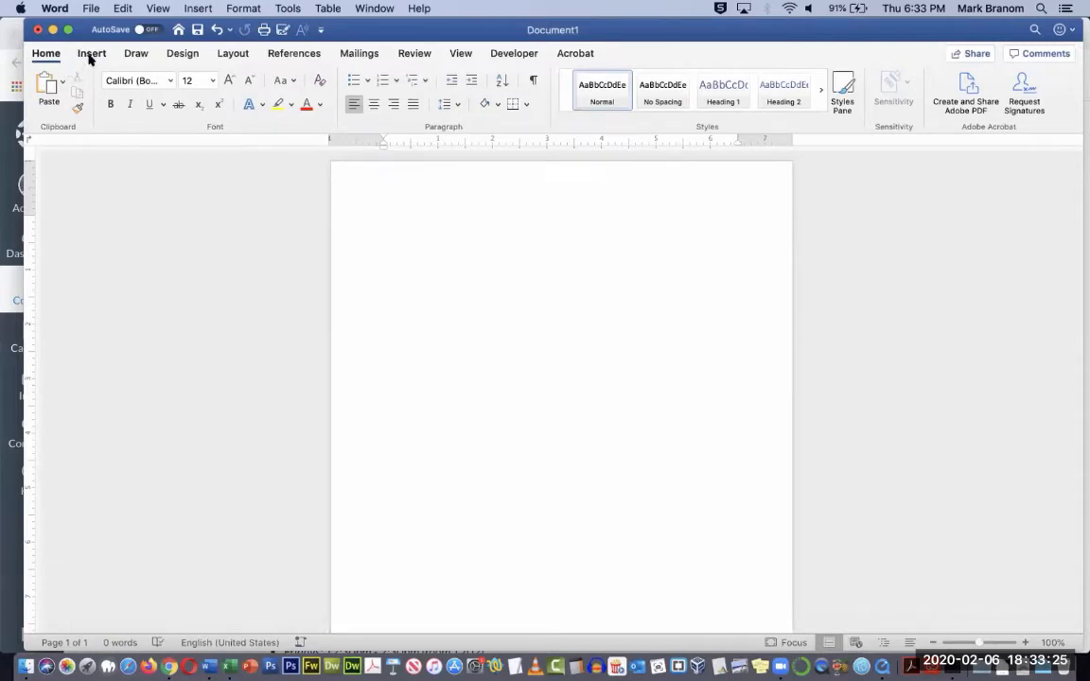
# Look at the Insert, Draw and Design ribbon commands in the Mac version and return to the Home commands.
pyautogui.click(90, 55)
pyautogui.click(138, 53)
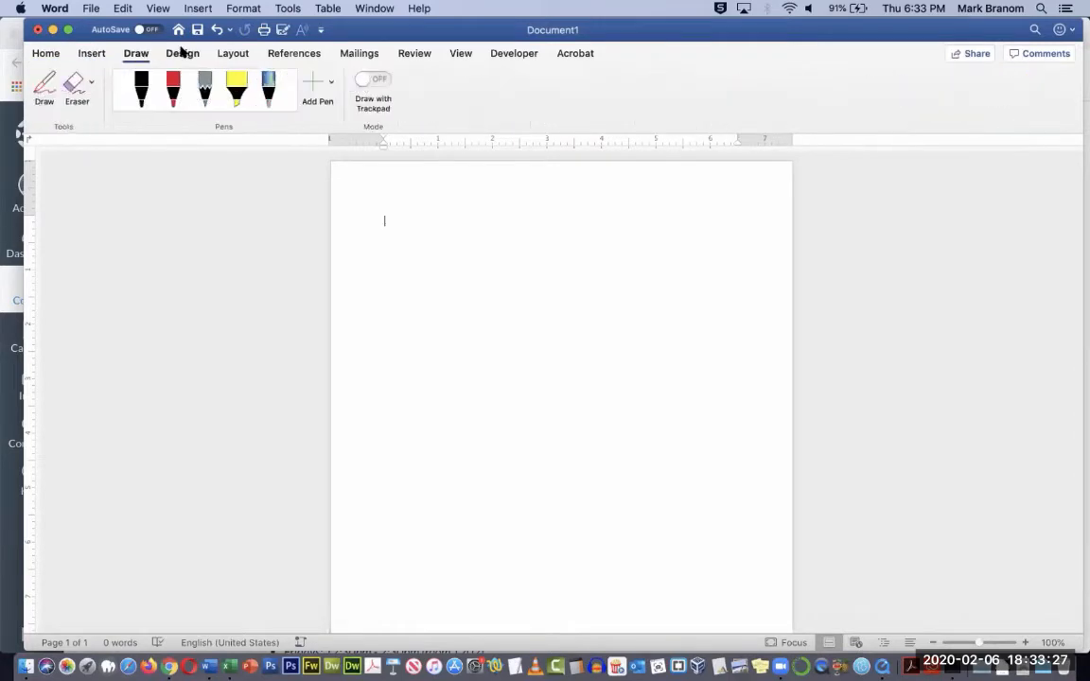
pyautogui.click(184, 54)
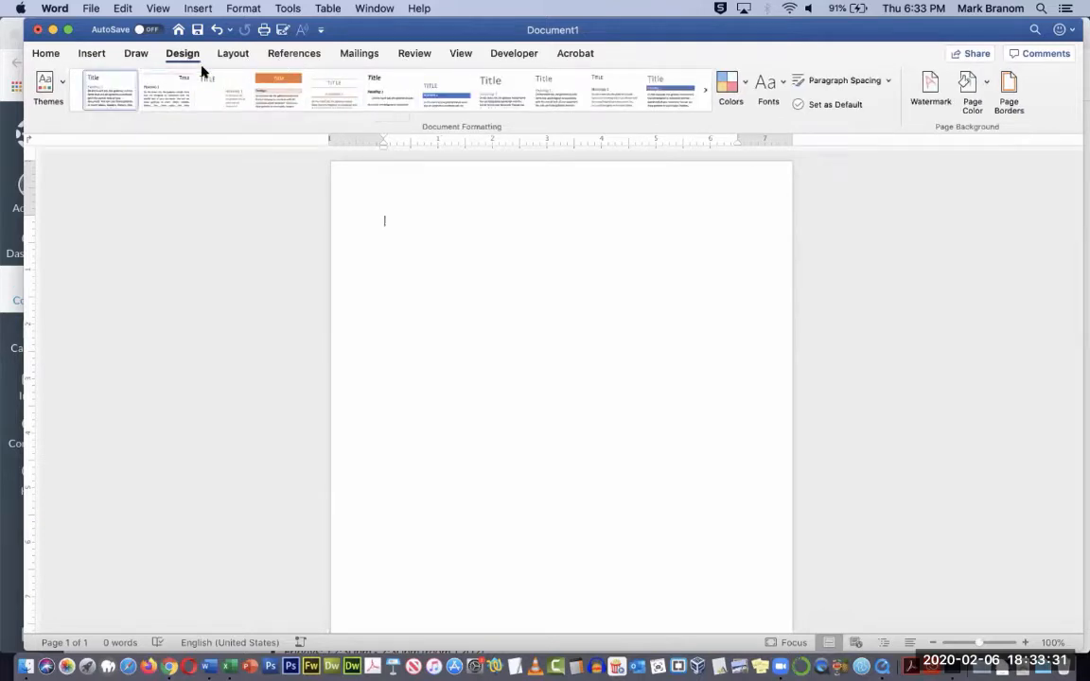
pyautogui.click(46, 55)
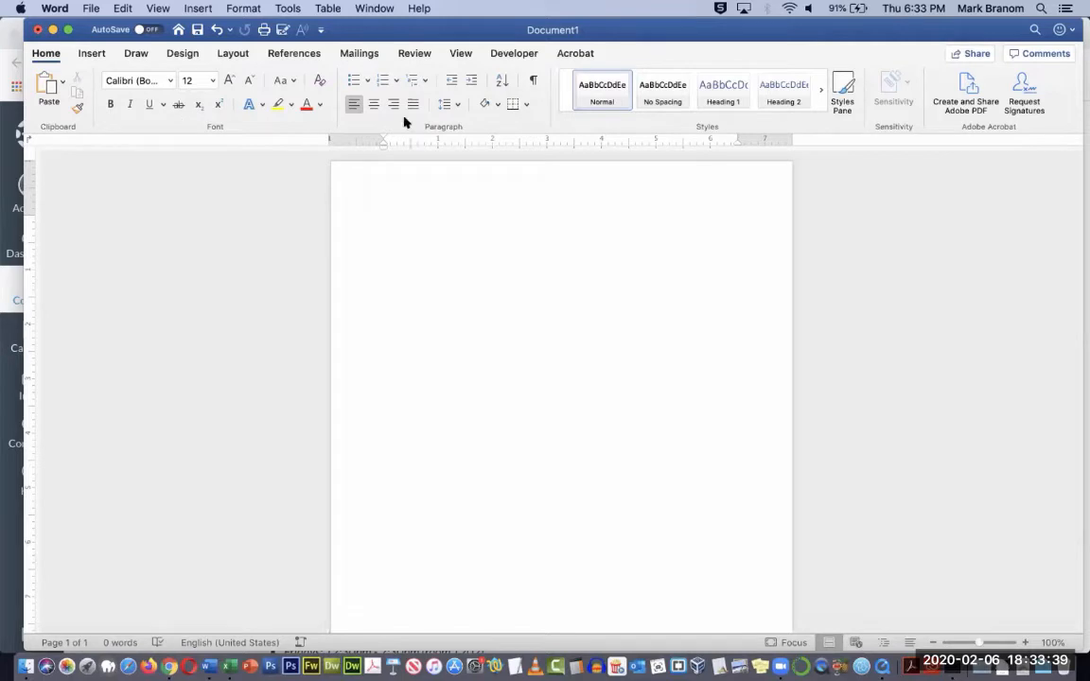
# Examine the ribbon's "Show group titles" option in Word's View preferences and close the preferences window.
pyautogui.click(54, 9)
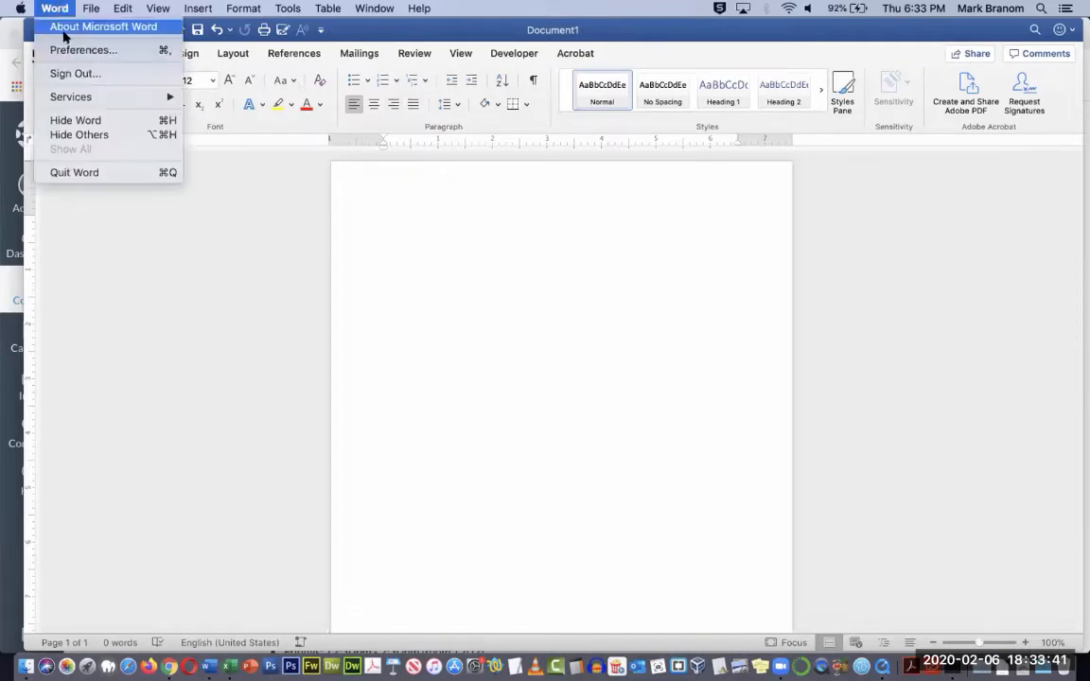
pyautogui.click(70, 48)
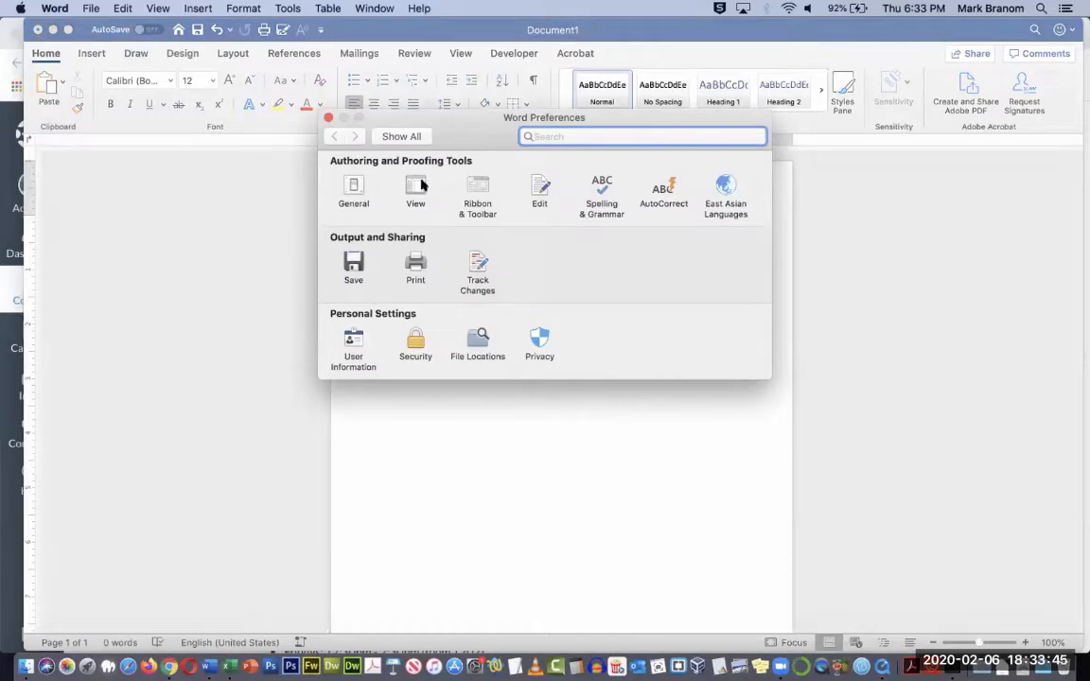
pyautogui.click(416, 189)
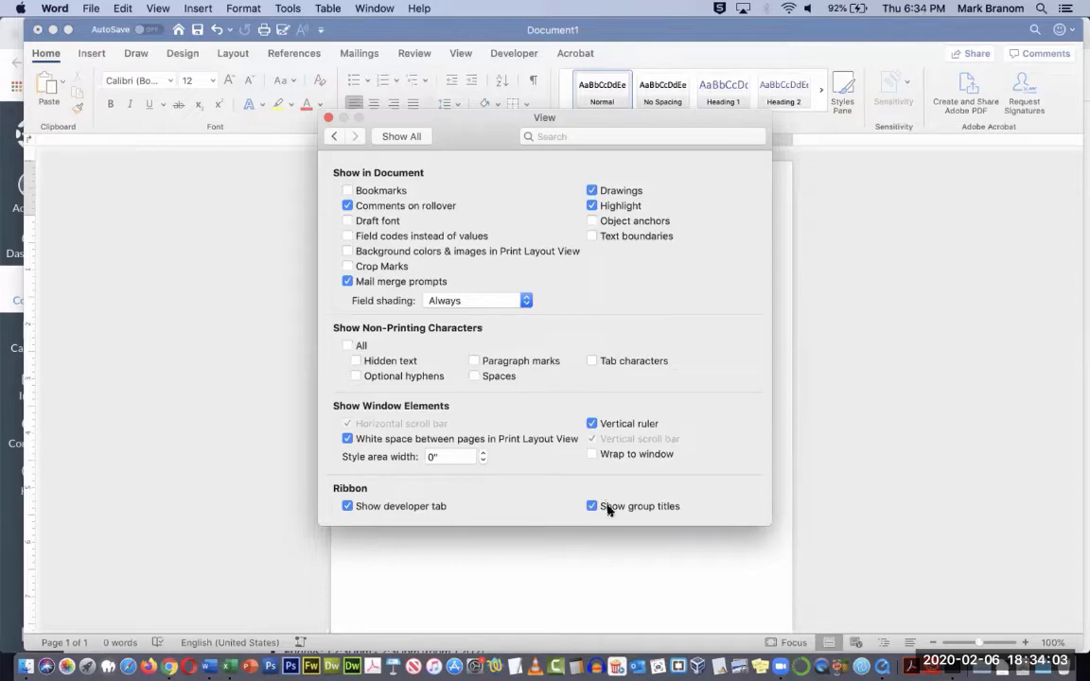
pyautogui.click(329, 117)
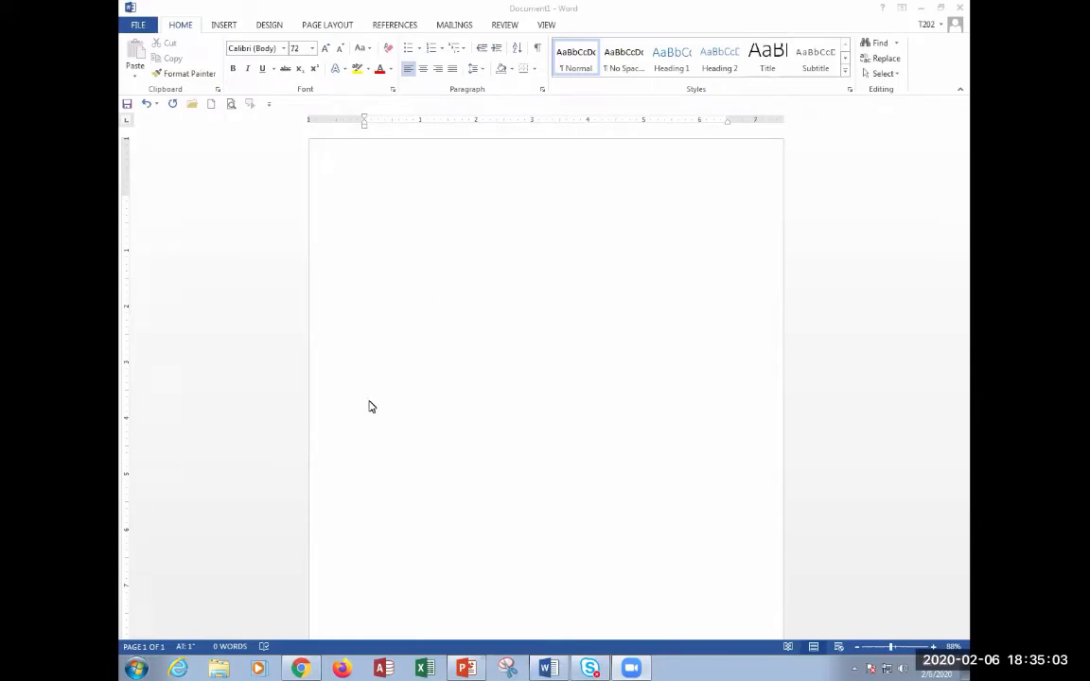
# Back in the blank Word 2013 document, set the font size to 11 and enter "Adventure!" as the first line.
pyautogui.click(388, 260)
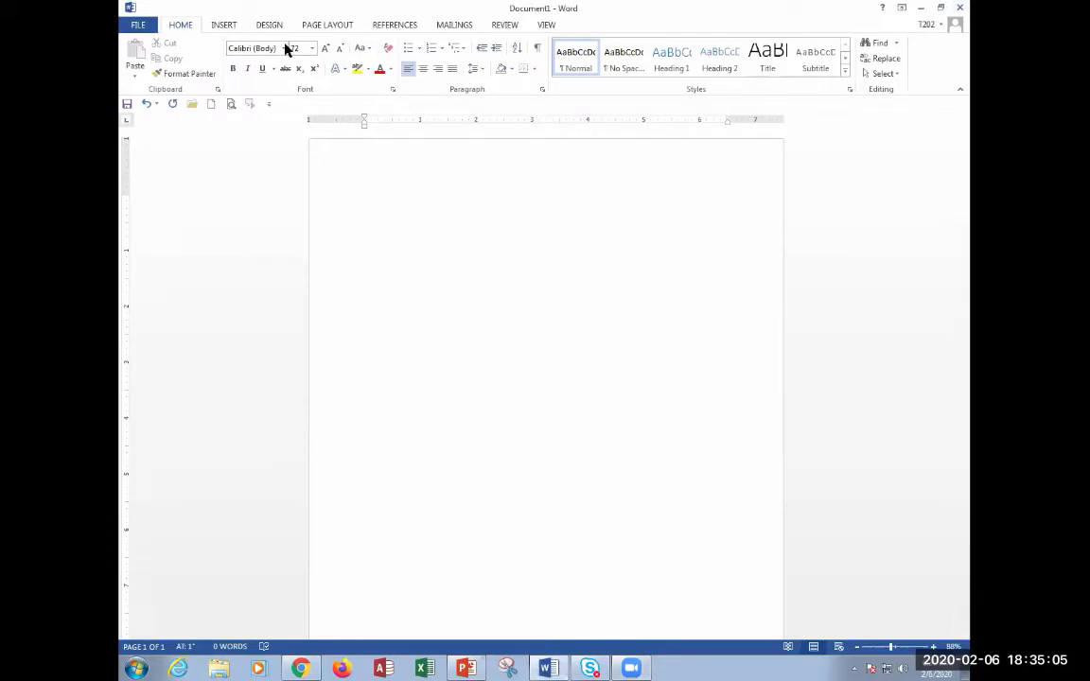
pyautogui.click(313, 55)
pyautogui.click(299, 101)
pyautogui.write('Adventure!')
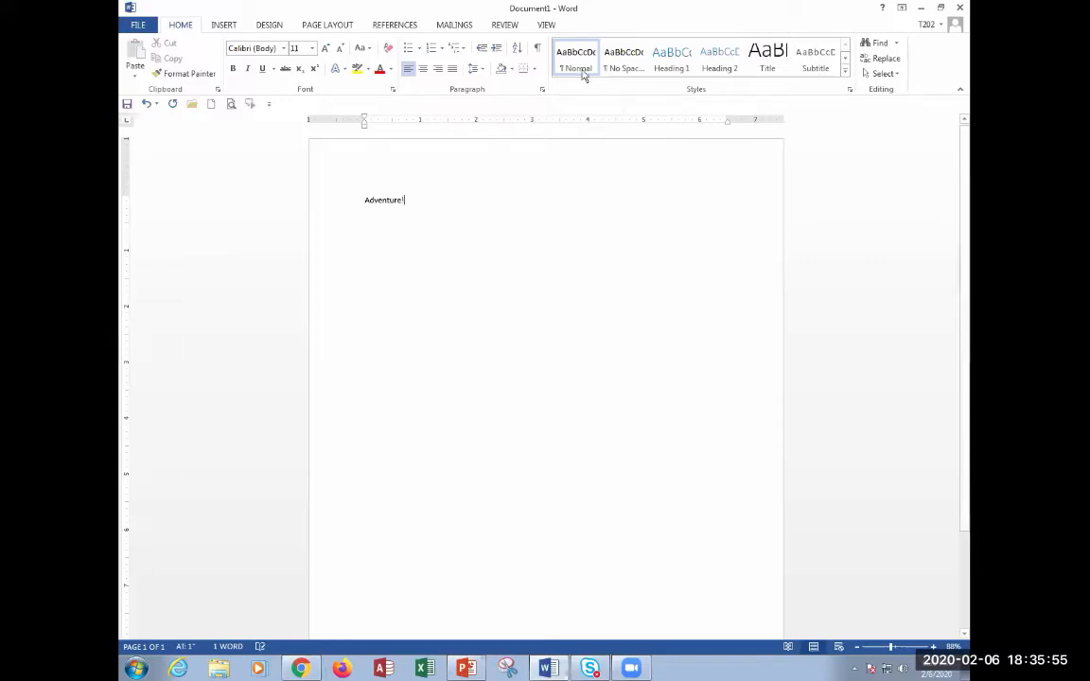
# Show the paragraph marks and other hidden formatting symbols in the document.
pyautogui.press('ctrl')
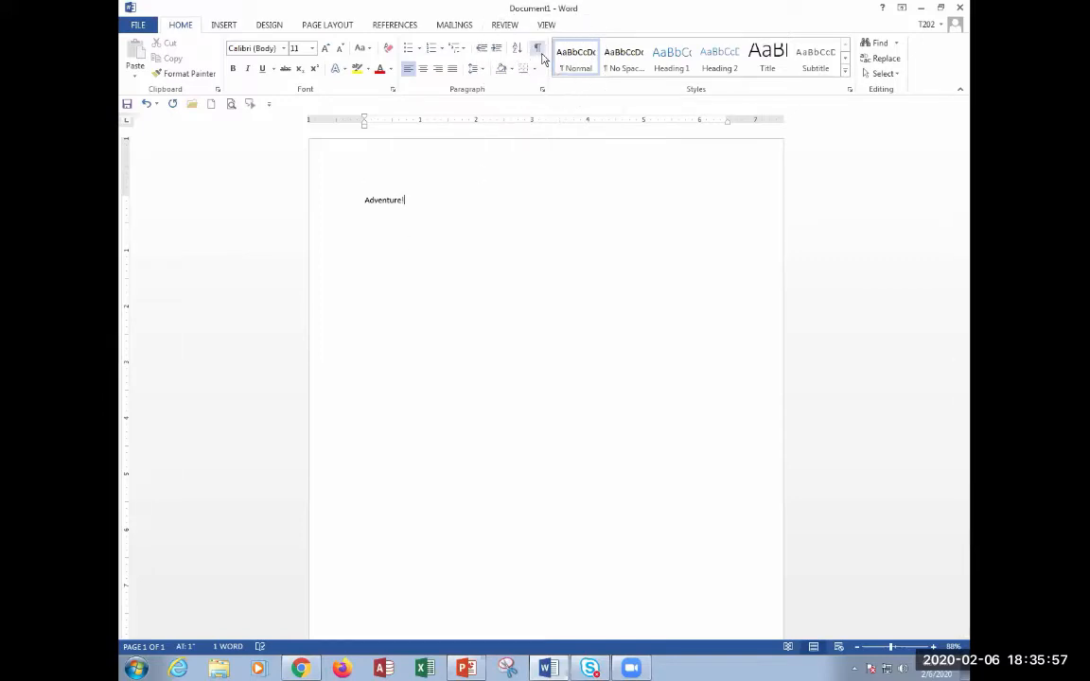
pyautogui.press('ctrl')
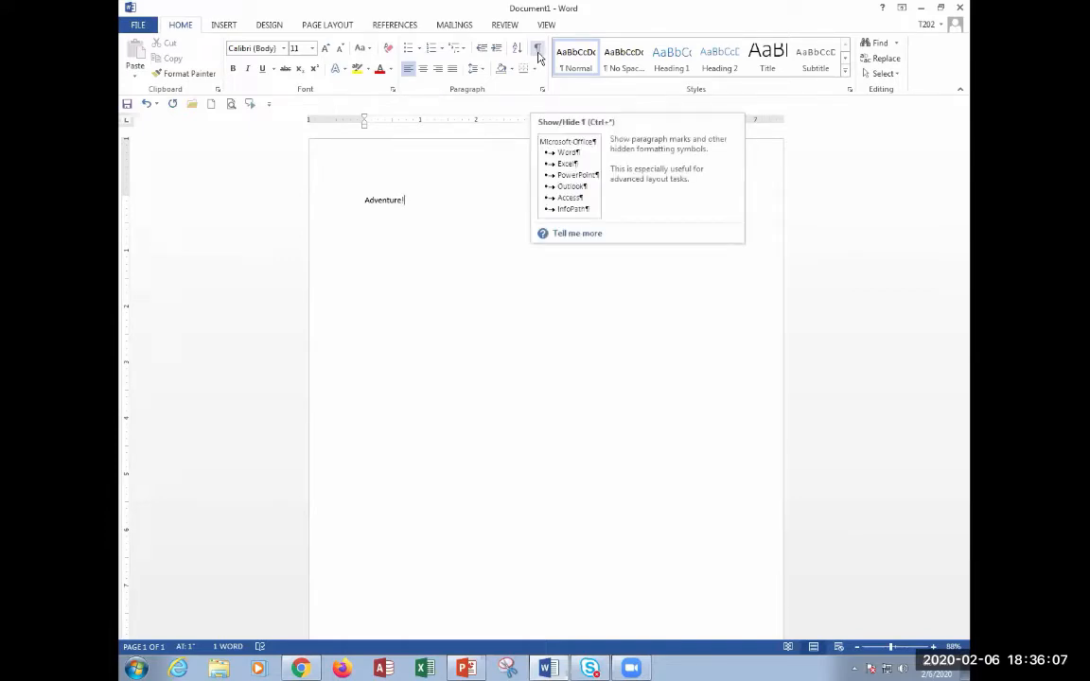
pyautogui.click(537, 55)
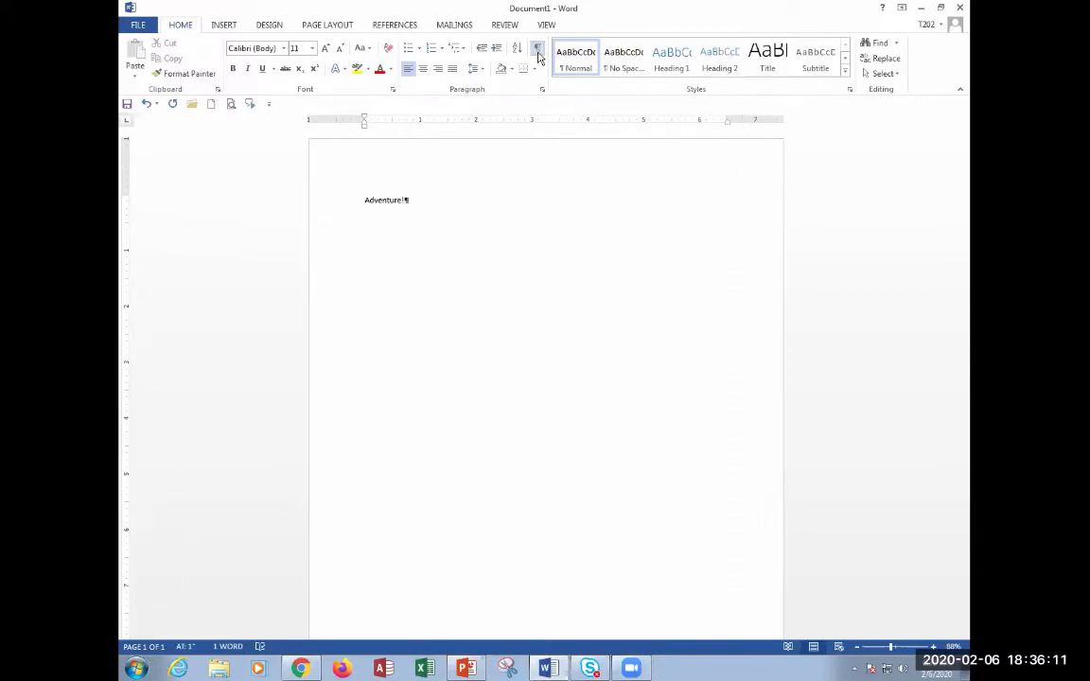
# Zoom the document to Page Width.
pyautogui.click(541, 29)
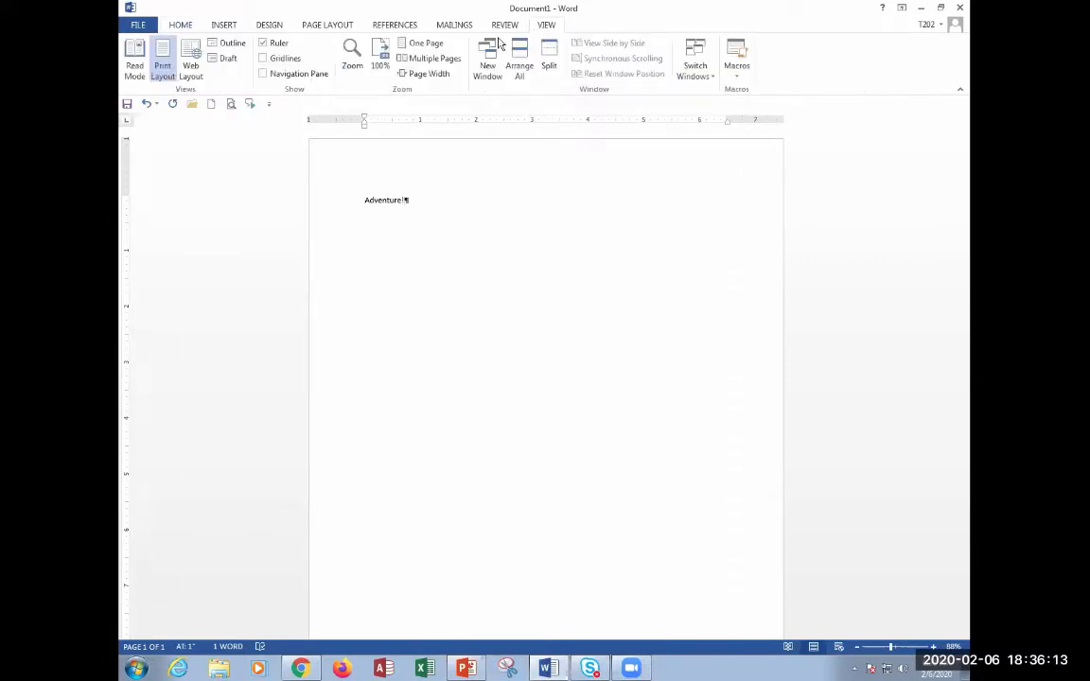
pyautogui.click(421, 74)
pyautogui.scroll(1, 596, 243)
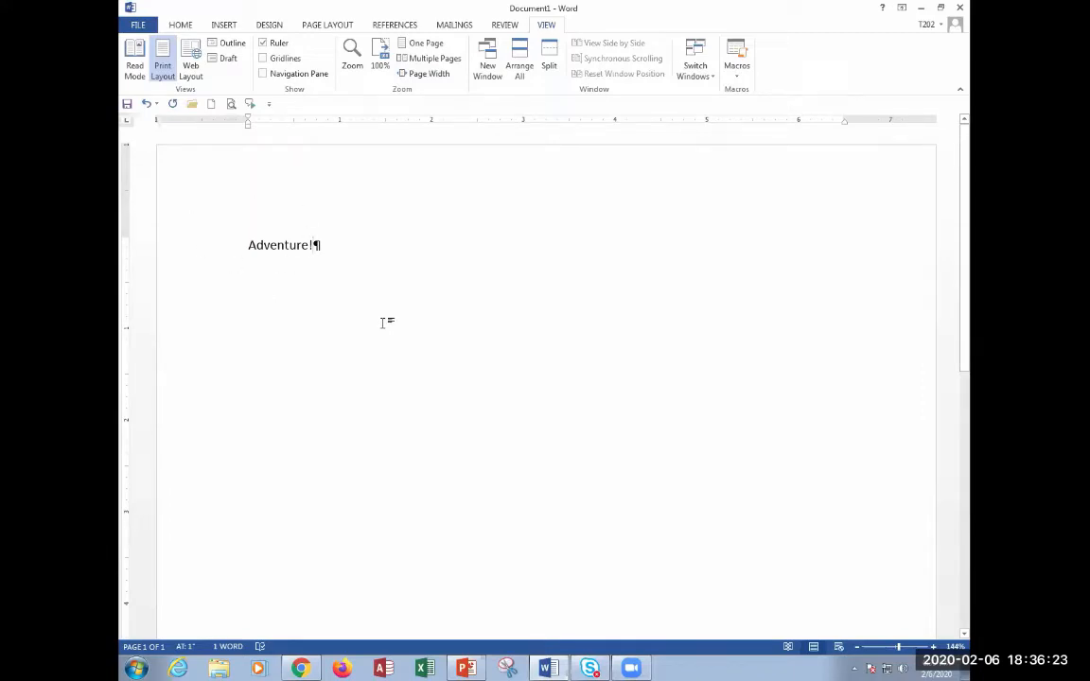
# Add two new paragraphs below "Adventure!" and hide the formatting marks.
pyautogui.press('Return')
pyautogui.press('Return')
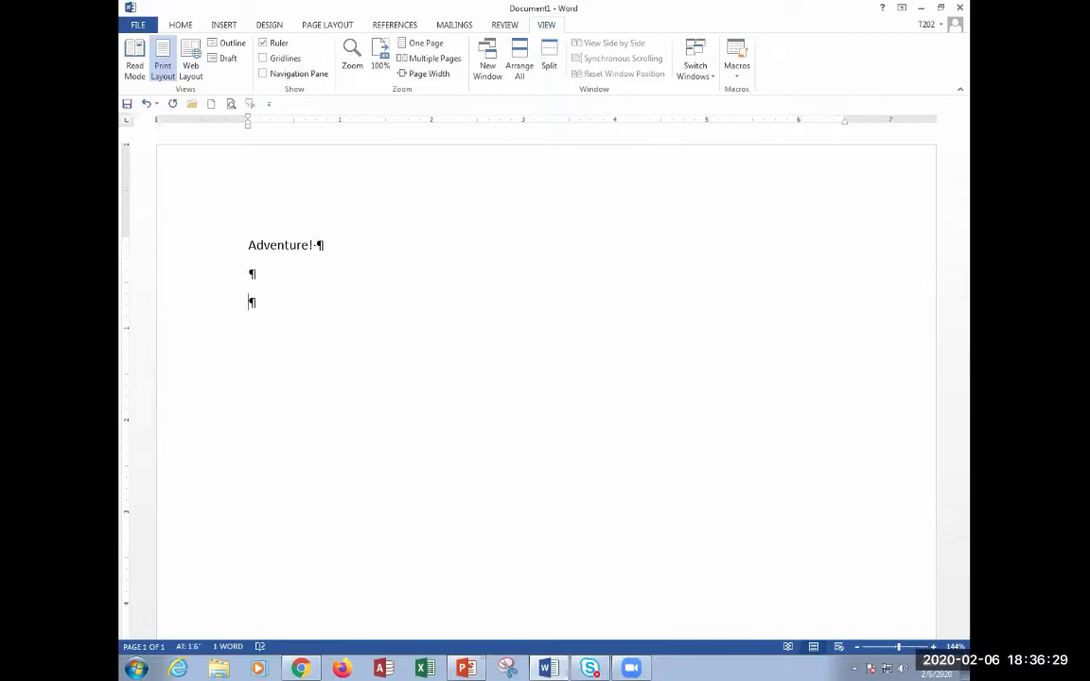
pyautogui.click(162, 24)
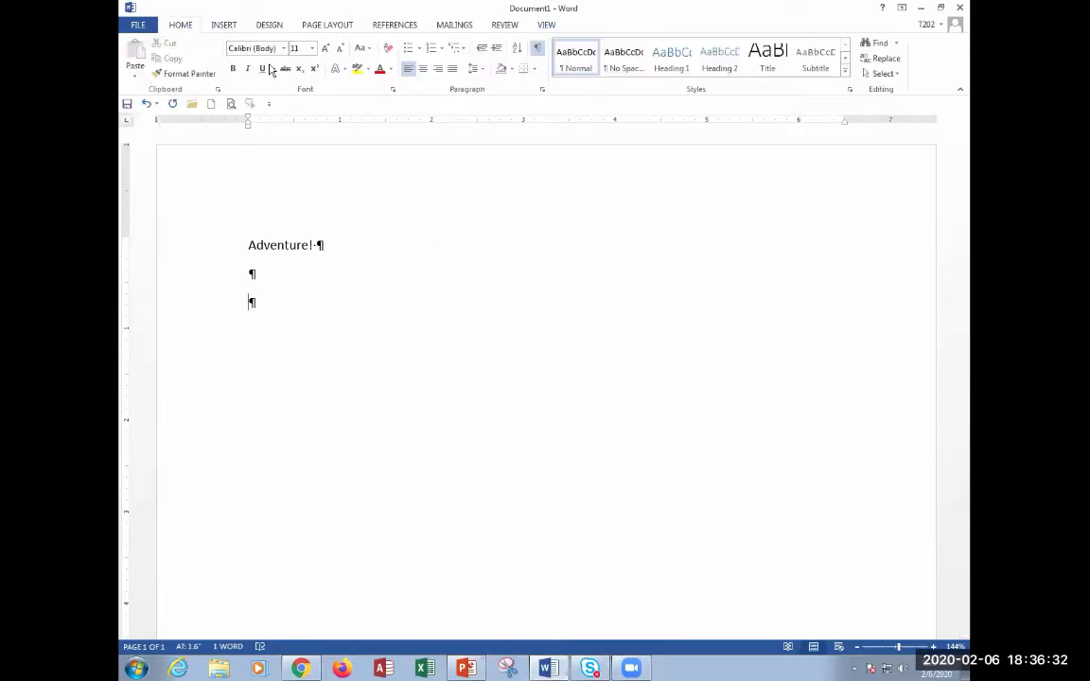
pyautogui.click(535, 49)
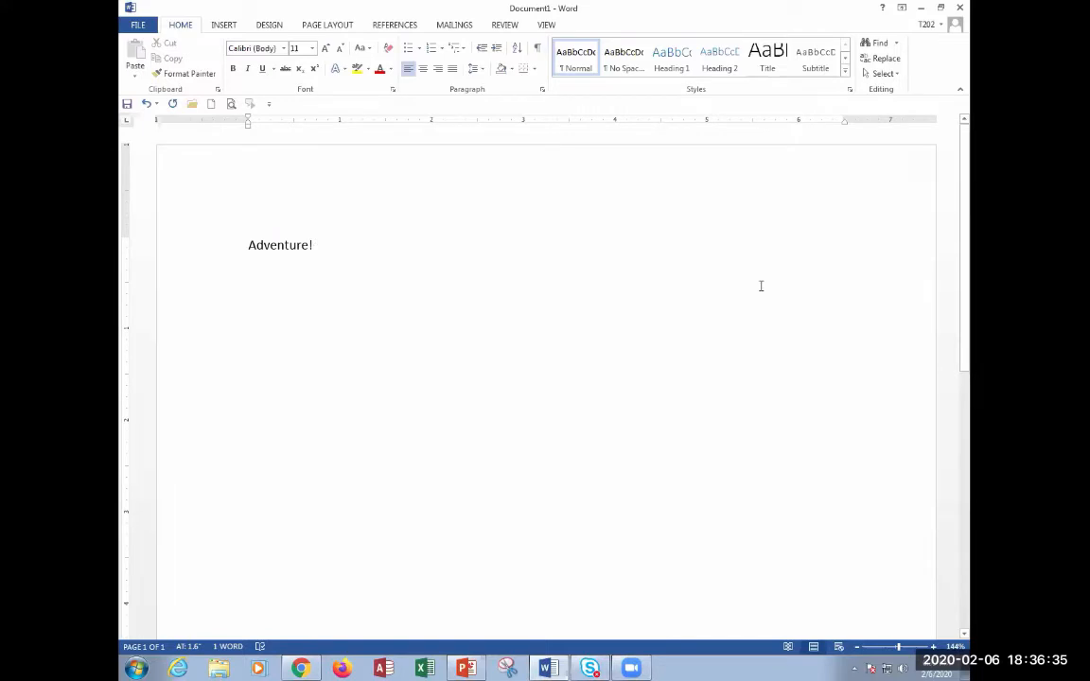
# Delete the blank paragraphs back to "Adventure!" and insert the empty lines below it again.
pyautogui.press('BackSpace')
pyautogui.press('BackSpace')
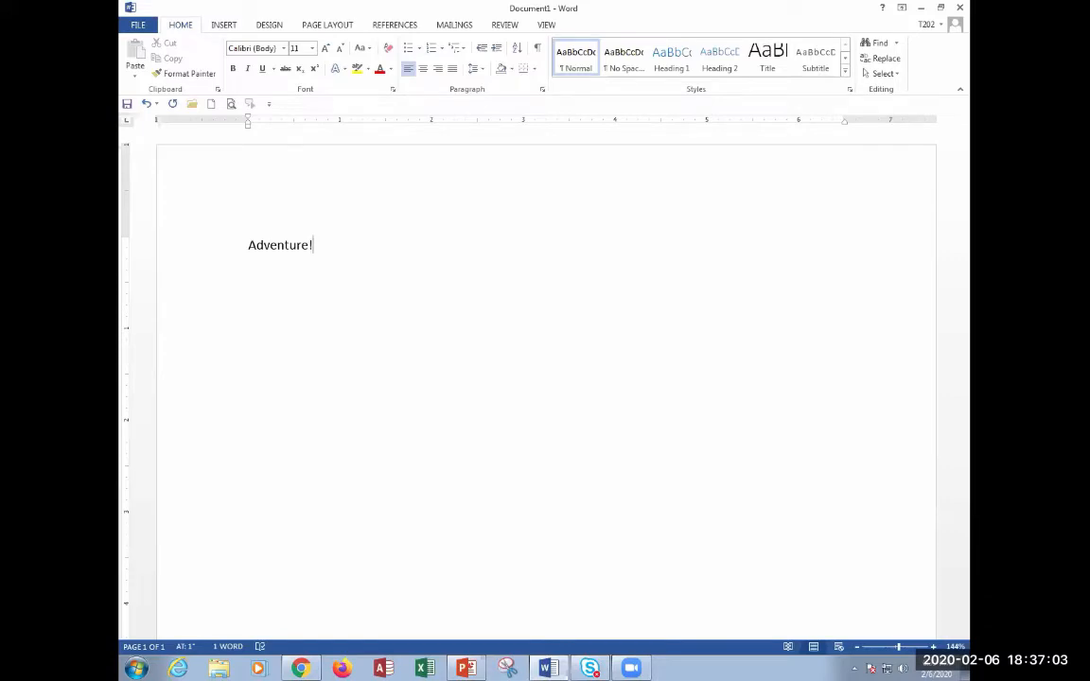
pyautogui.press('Return')
# Try the preset zoom levels on the document: Page Width, One Page and 100%.
pyautogui.click(546, 26)
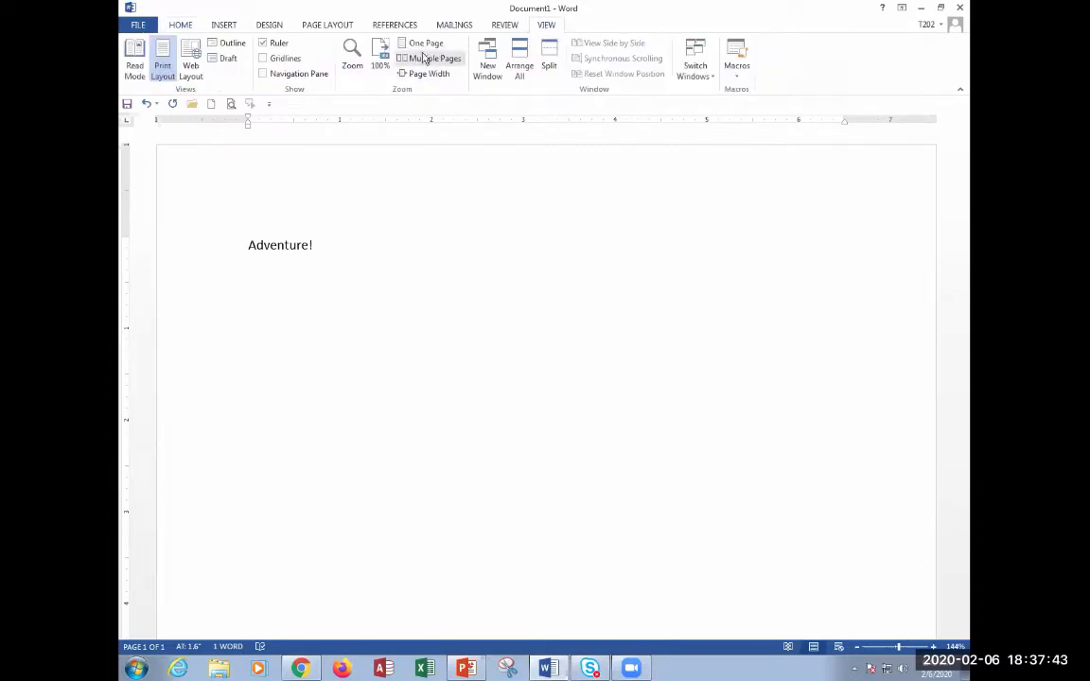
pyautogui.click(442, 82)
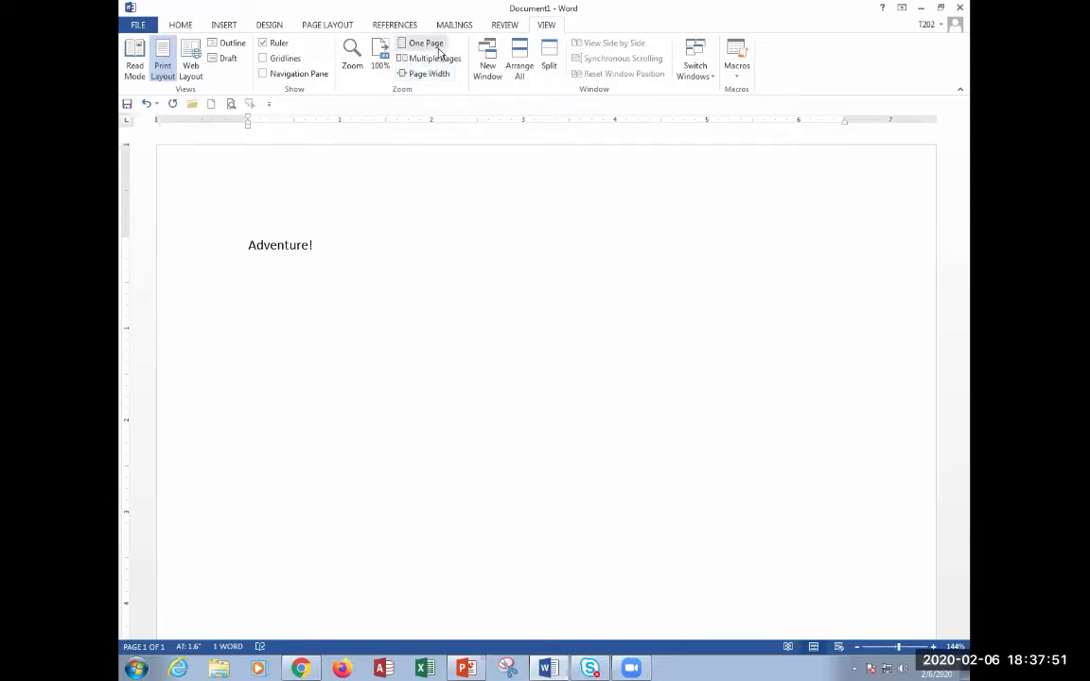
pyautogui.click(437, 46)
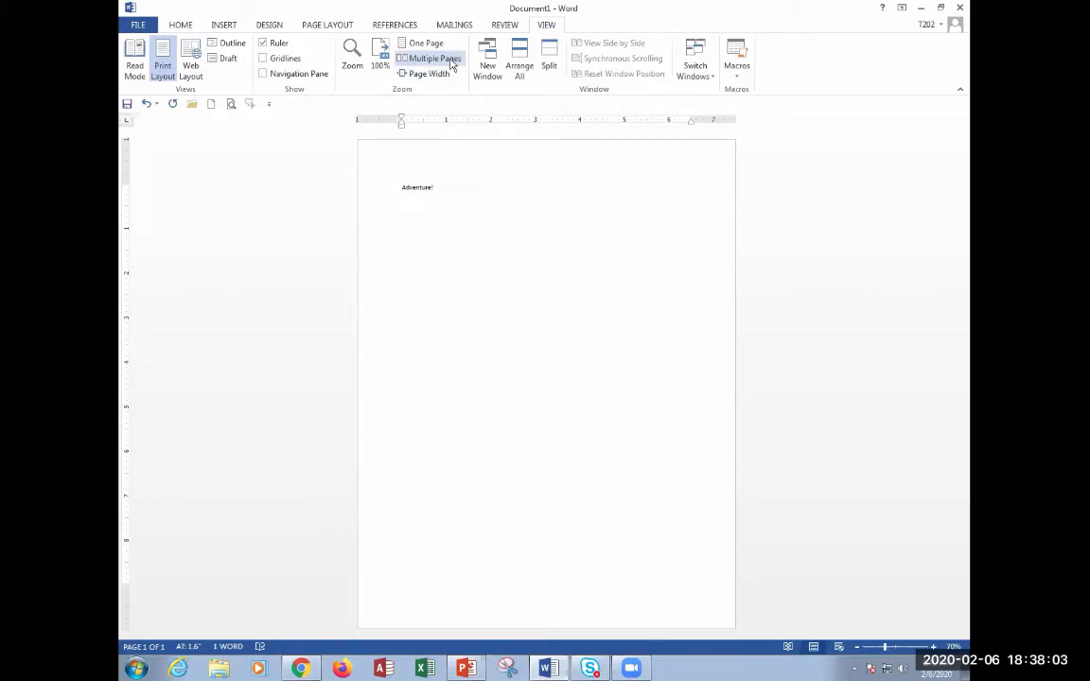
pyautogui.click(382, 59)
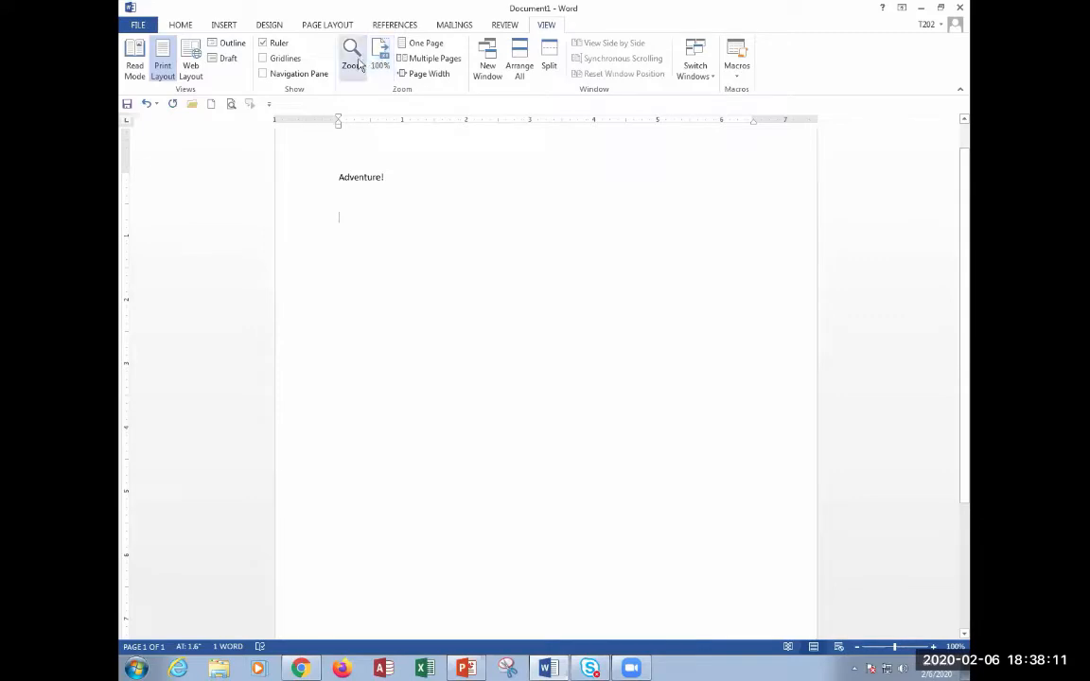
# Compare the preset zoom percentages in the Zoom dialog and apply a custom zoom of 142%.
pyautogui.click(350, 65)
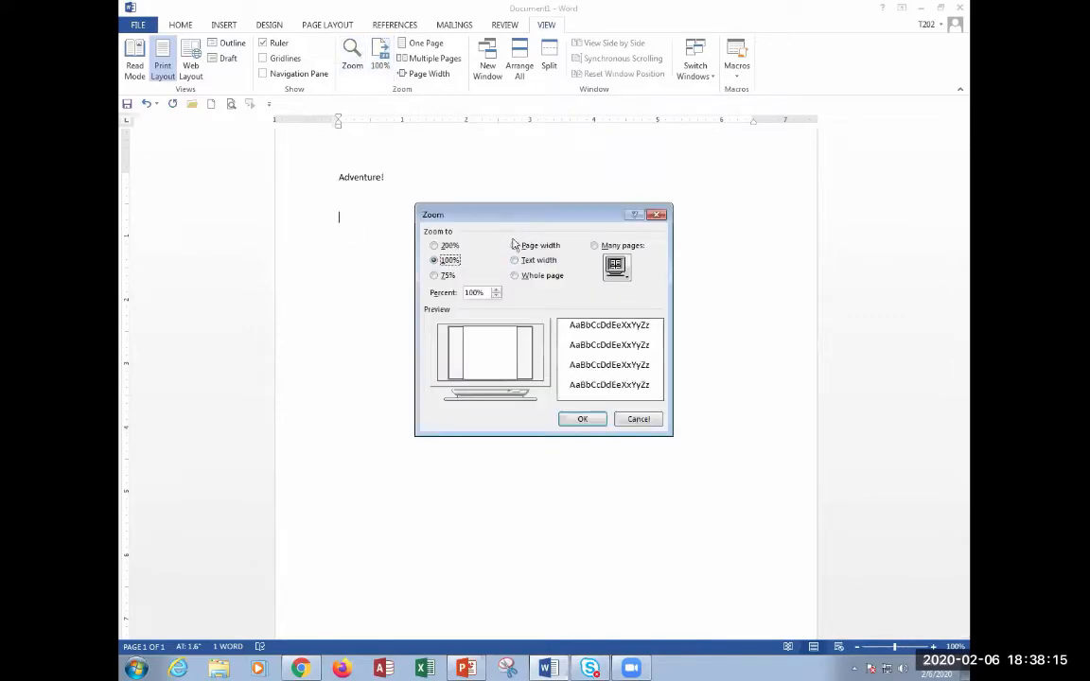
pyautogui.click(434, 248)
pyautogui.click(434, 260)
pyautogui.click(435, 275)
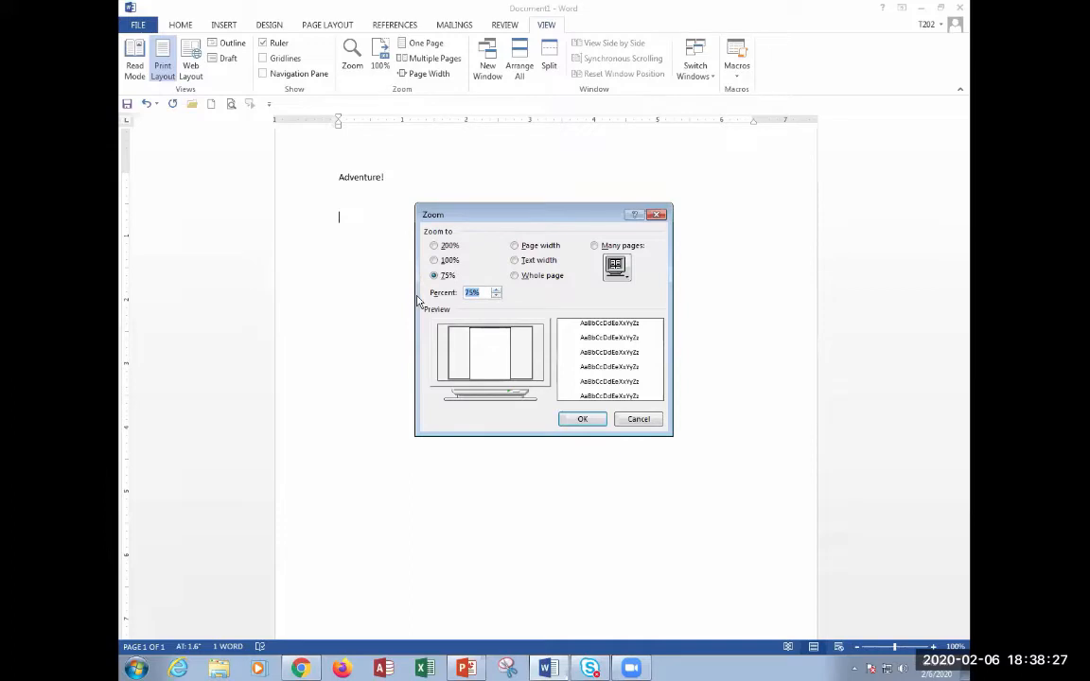
pyautogui.write('142')
pyautogui.press('Tab')
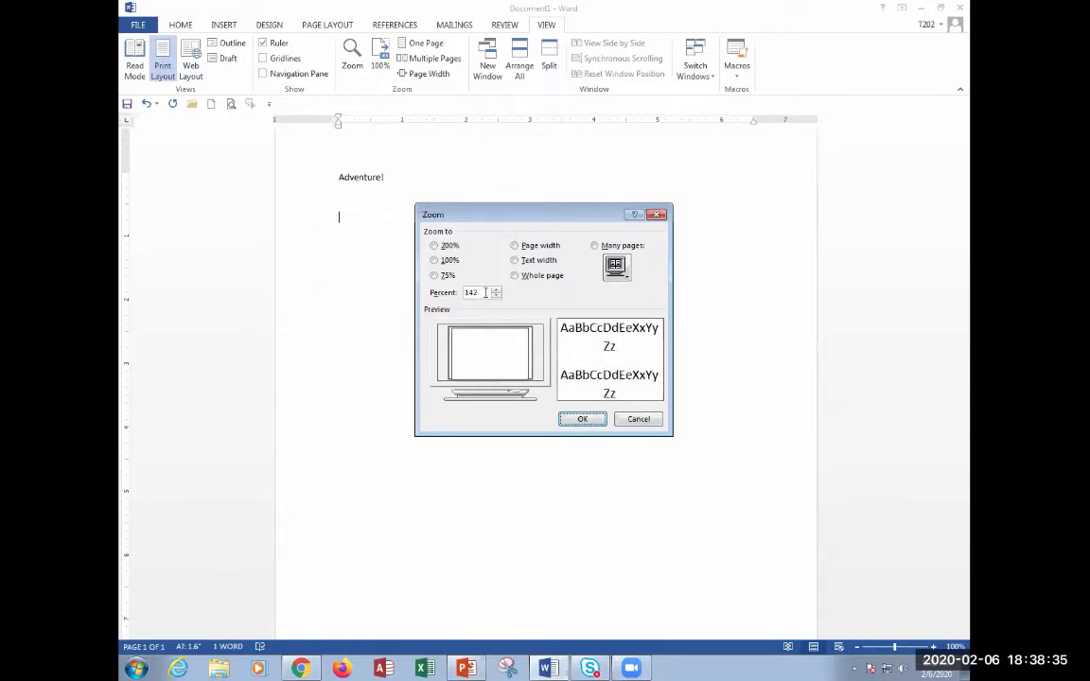
pyautogui.click(583, 419)
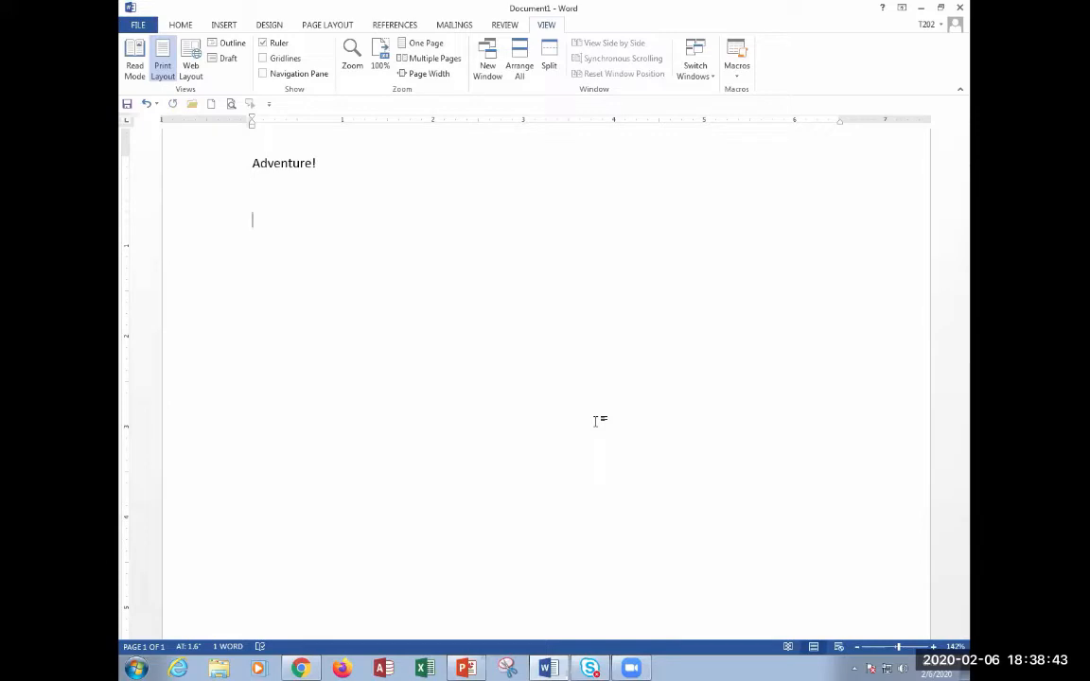
pyautogui.scroll(2, 550, 307)
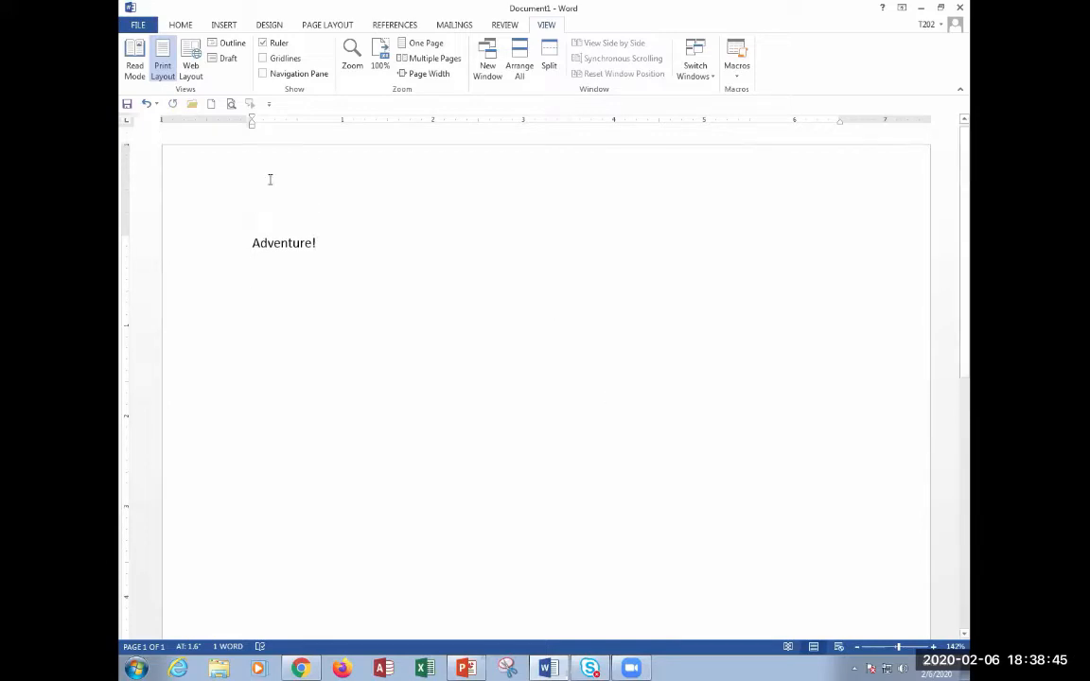
# Raise the document's custom zoom percentage to 500% and apply it.
pyautogui.click(352, 55)
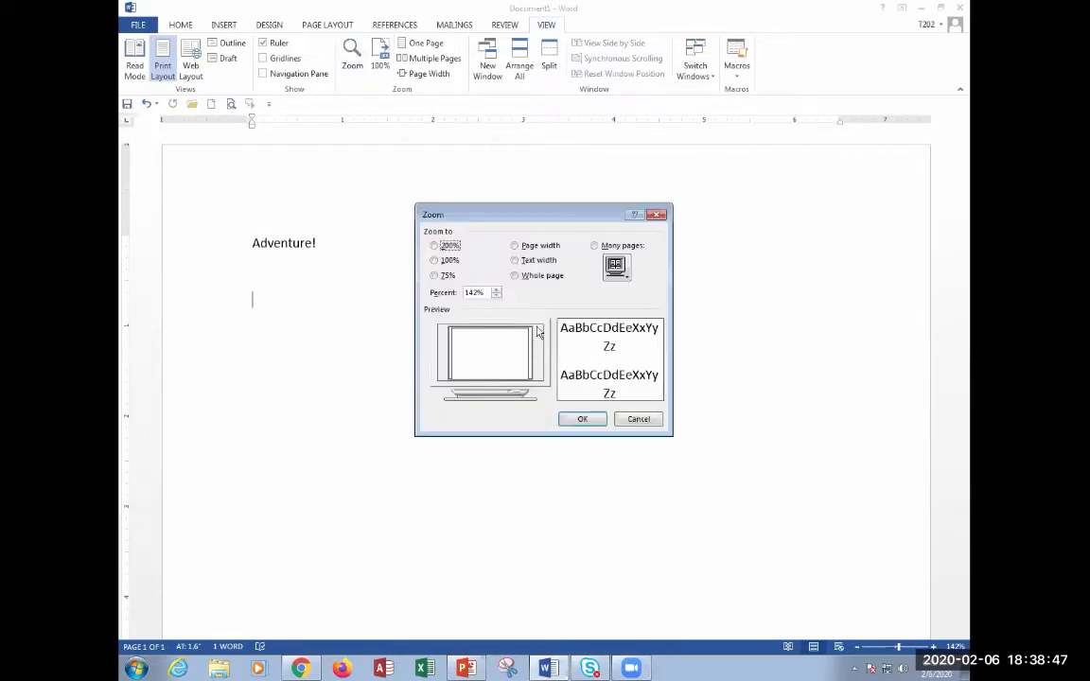
pyautogui.click(497, 290)
pyautogui.click(497, 289)
pyautogui.click(497, 290)
pyautogui.click(496, 291)
pyautogui.click(497, 291)
pyautogui.click(497, 290)
pyautogui.click(497, 291)
pyautogui.click(497, 291)
pyautogui.click(497, 291)
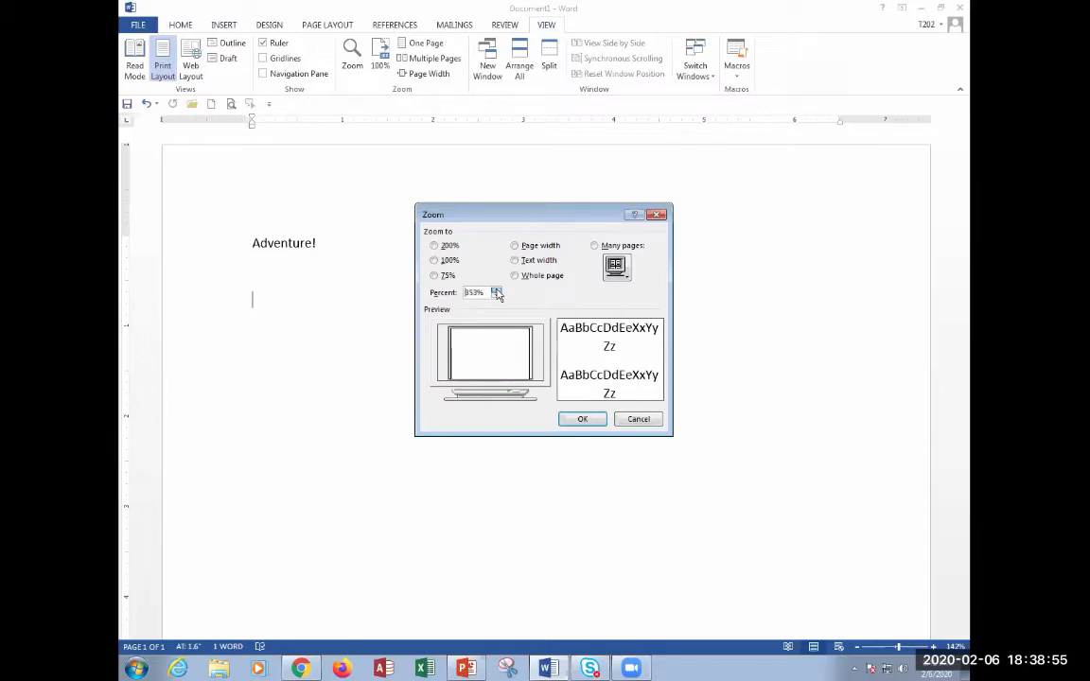
pyautogui.click(496, 291)
pyautogui.click(496, 291)
pyautogui.click(496, 293)
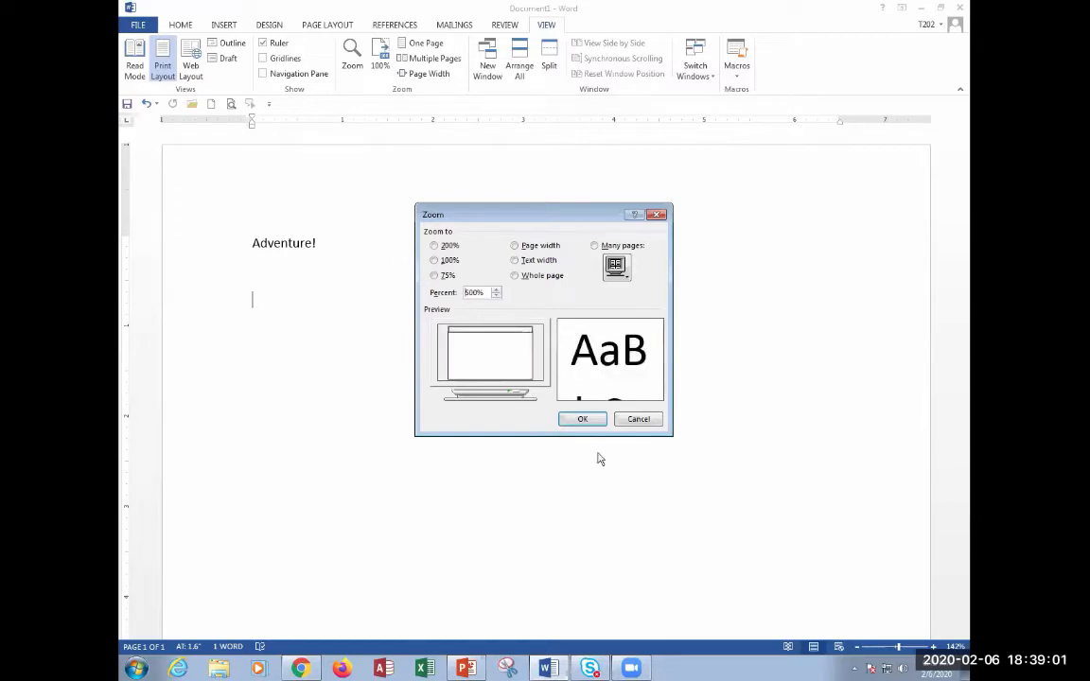
pyautogui.click(581, 419)
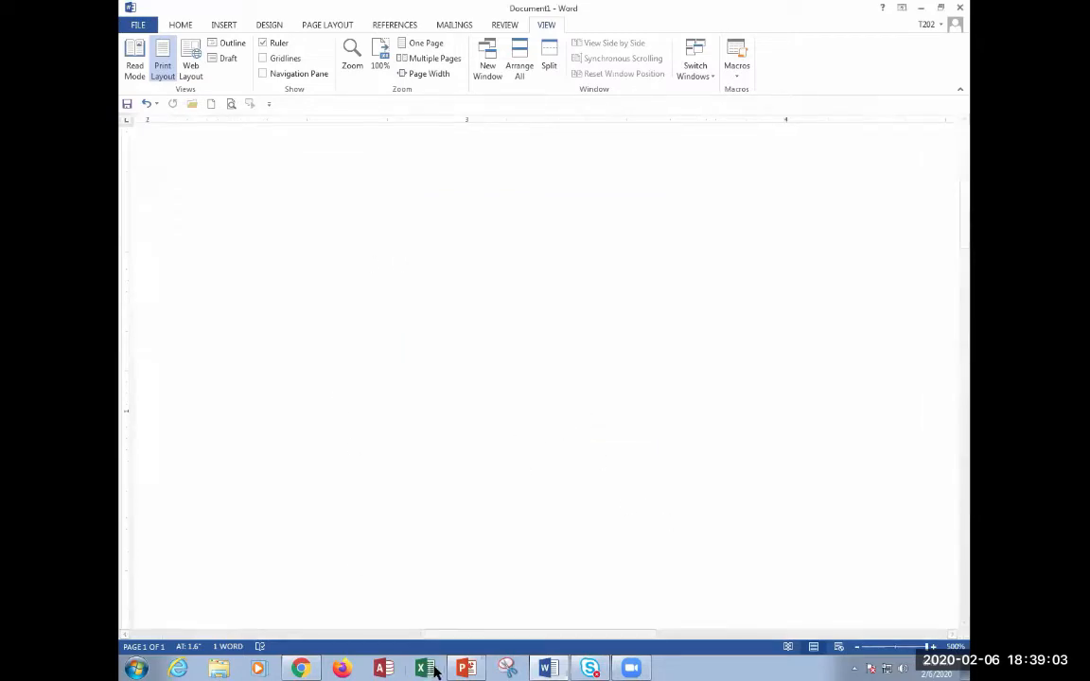
# Bring the enlarged "Adventure!" line into view and return the zoom to Page Width.
pyautogui.moveTo(469, 639); pyautogui.dragTo(231, 637)
pyautogui.scroll(3, 243, 629)
pyautogui.scroll(-3, 243, 628)
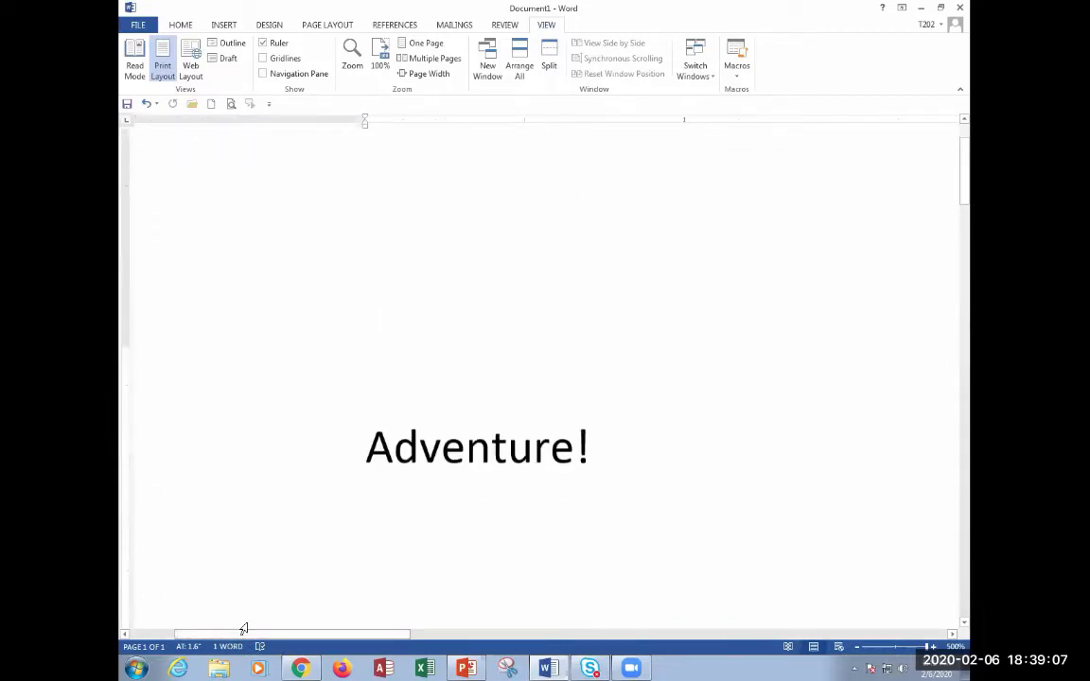
pyautogui.scroll(2, 243, 628)
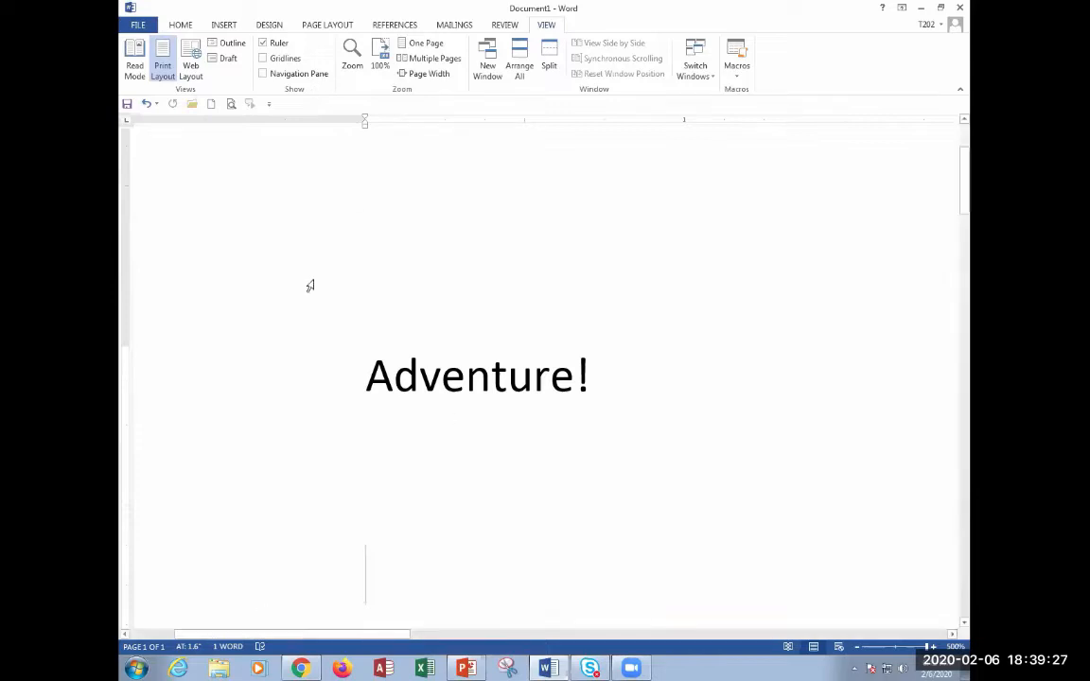
pyautogui.click(431, 74)
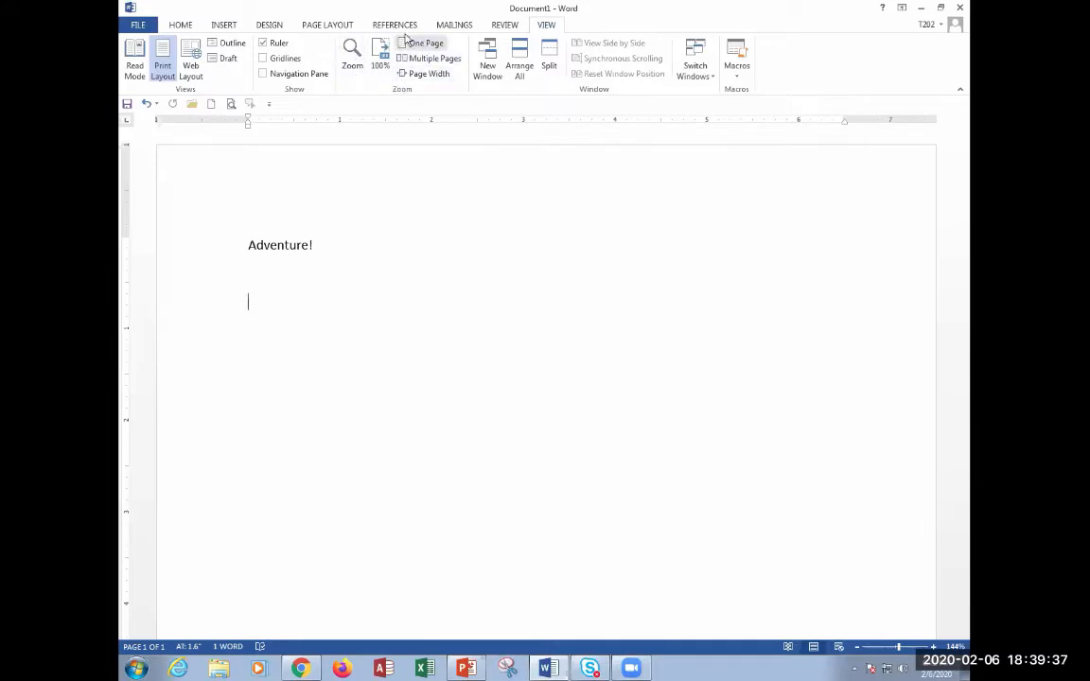
# Enter the paragraph "Explore scenic trails with breathtaking views as you travel through meadows, forests, streams, and mountains in an off-road vehicle." and start a new paragraph.
pyautogui.click(185, 27)
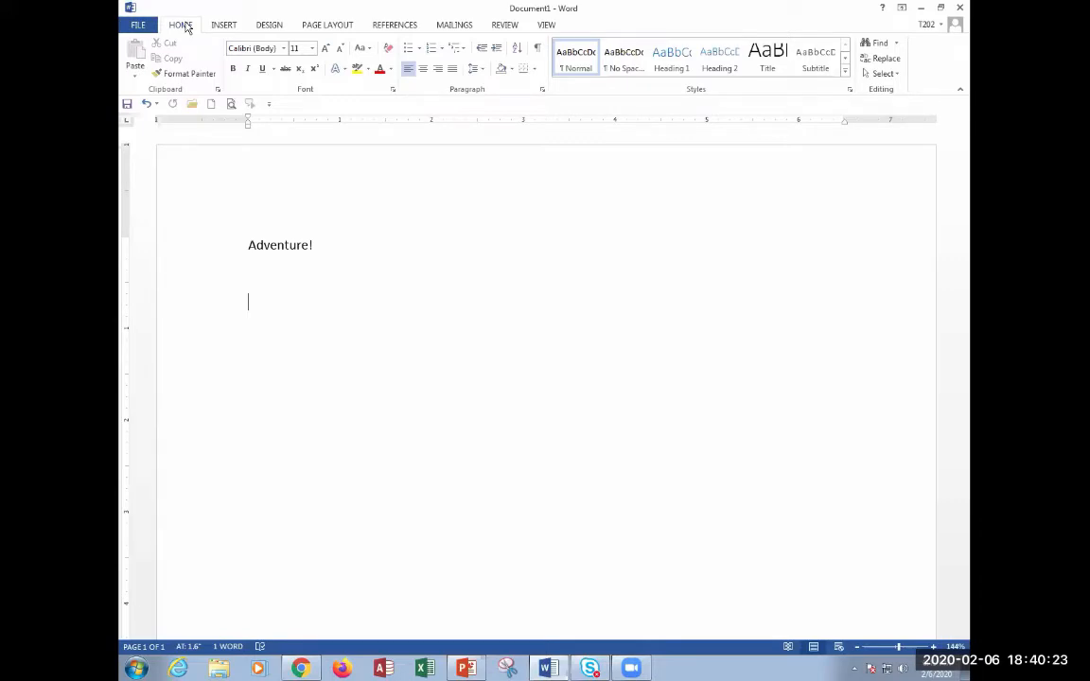
pyautogui.write('Explore scenic trails with breatht')
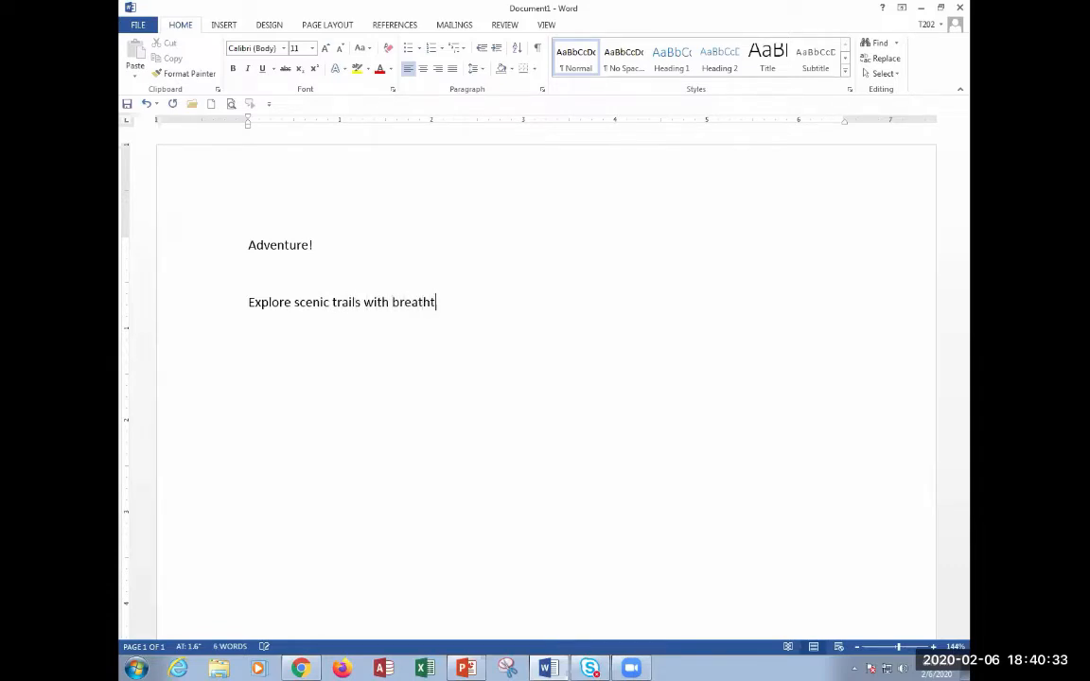
pyautogui.write('aking views as you trave')
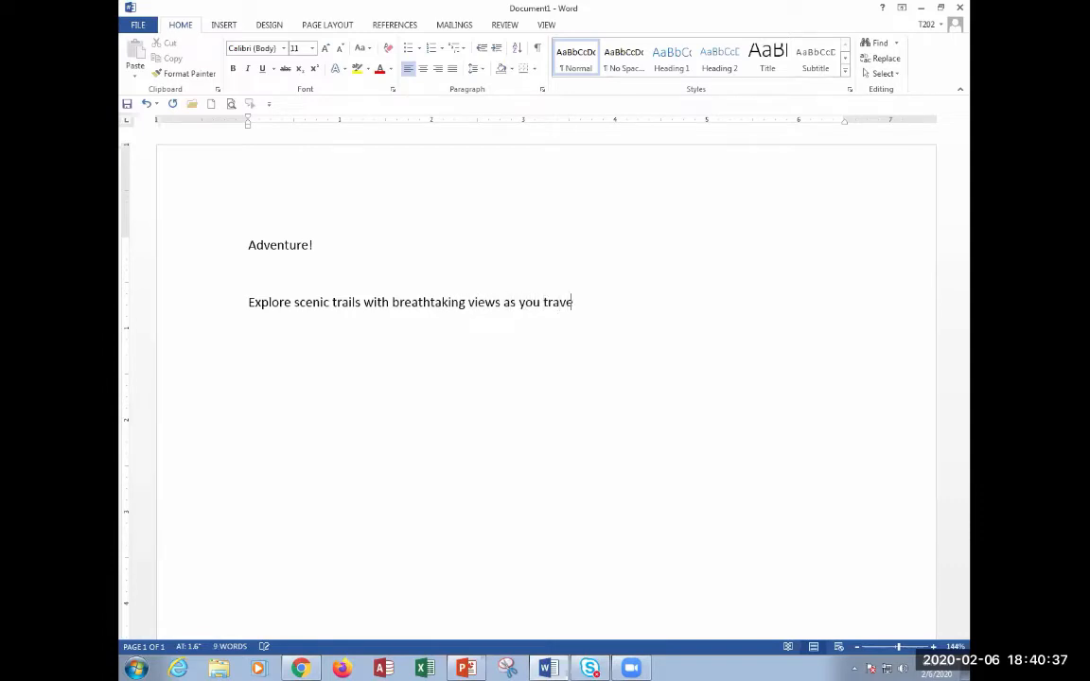
pyautogui.write('l through mea')
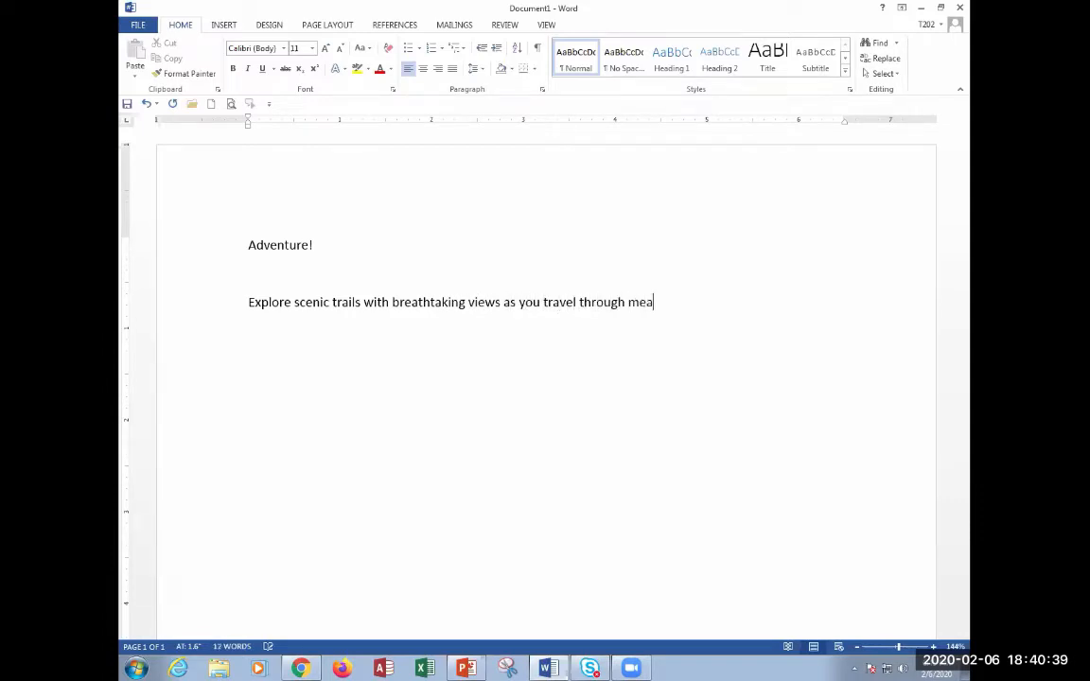
pyautogui.write('dows, forests,')
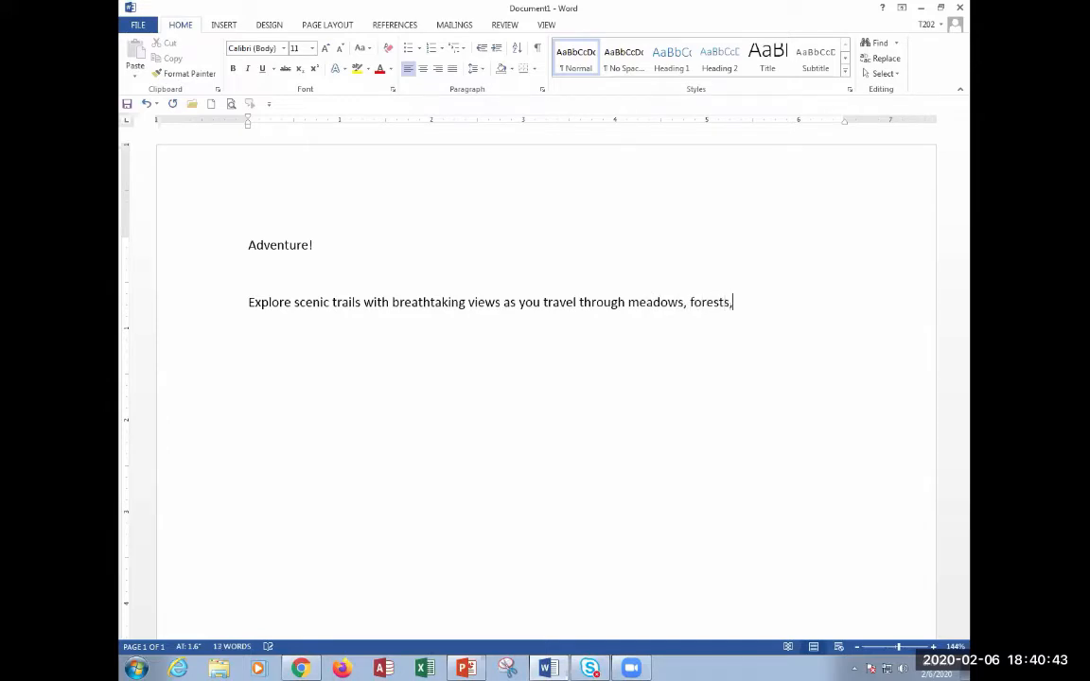
pyautogui.write(' streams, and moun')
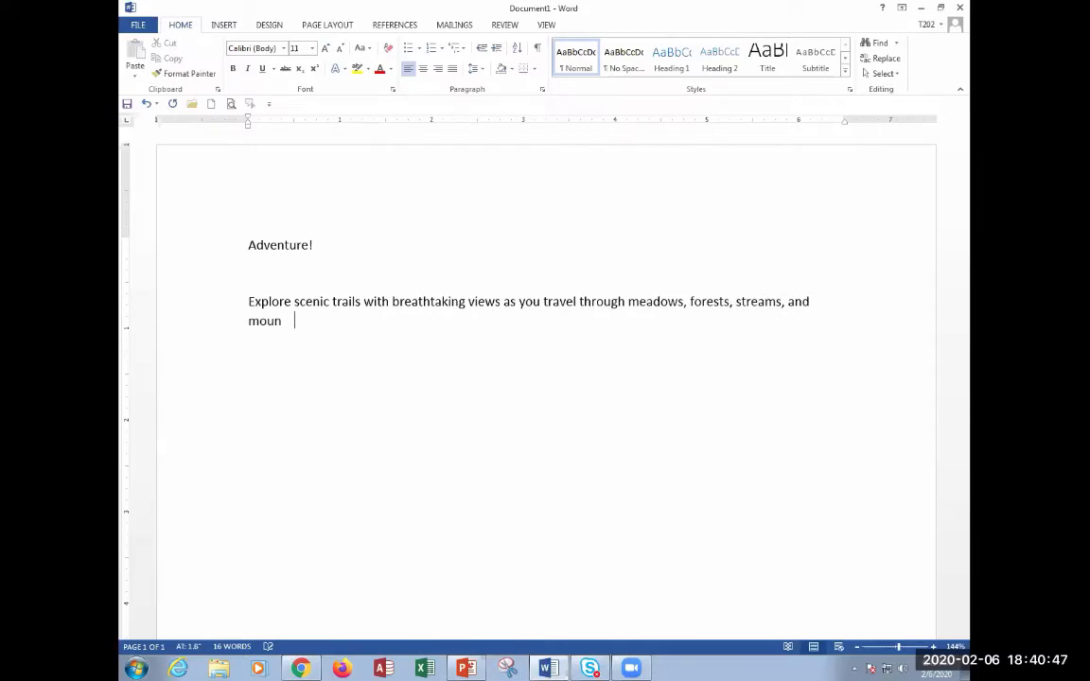
pyautogui.write('tains in an off-ro')
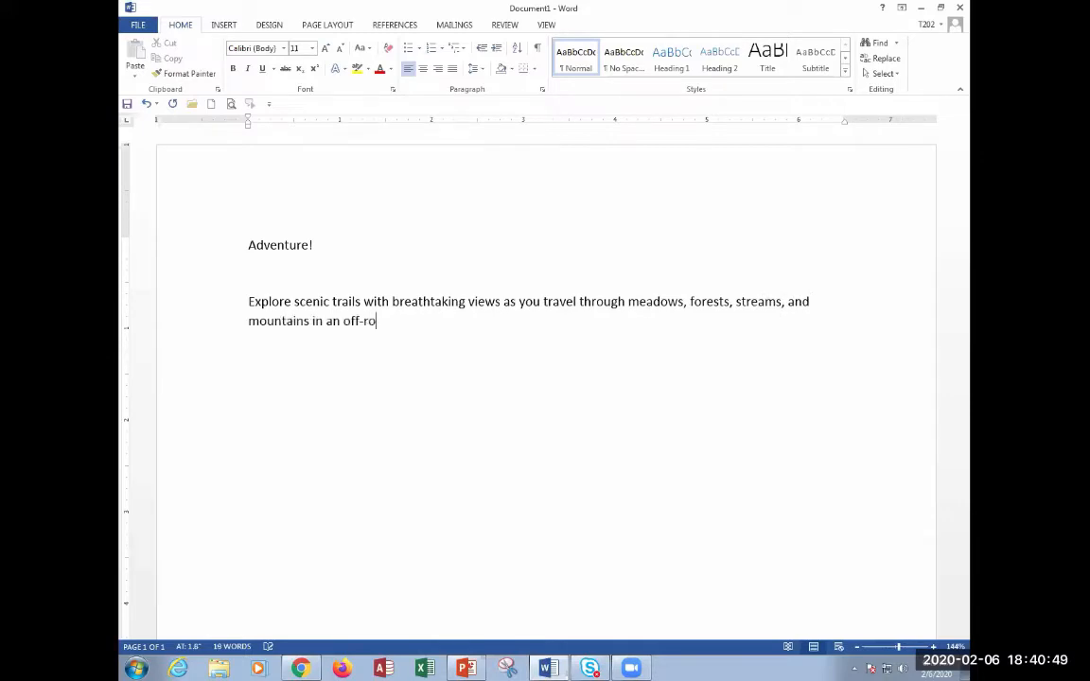
pyautogui.write('ad vehicle.')
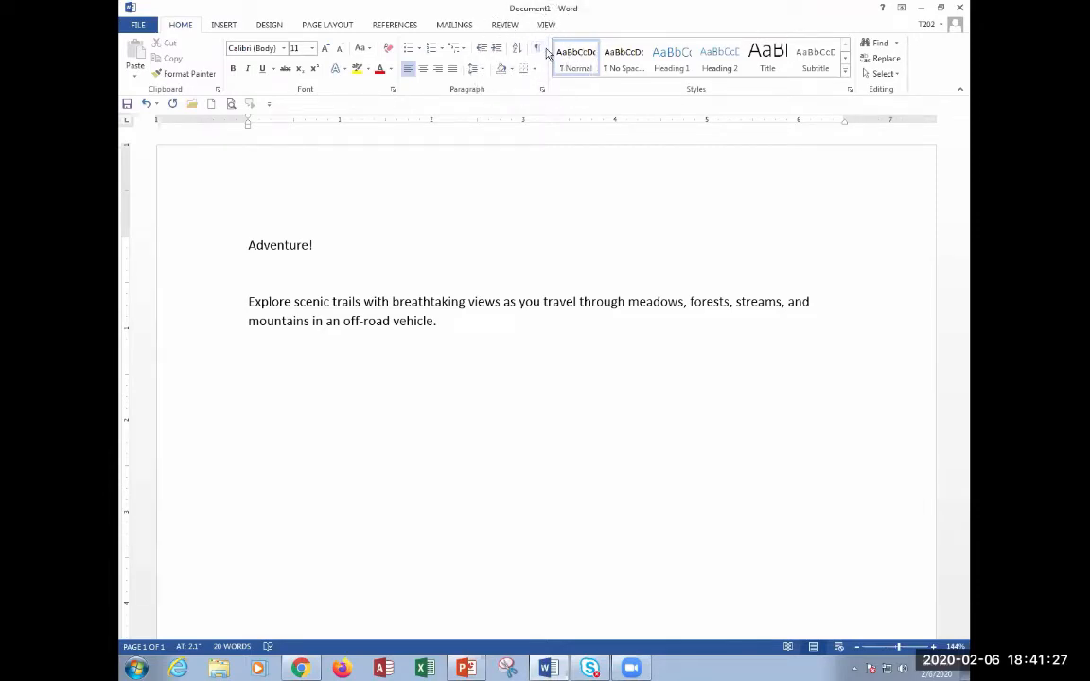
# Show the formatting marks and enlarge the view to 324% to examine the space dots between the words.
pyautogui.click(538, 49)
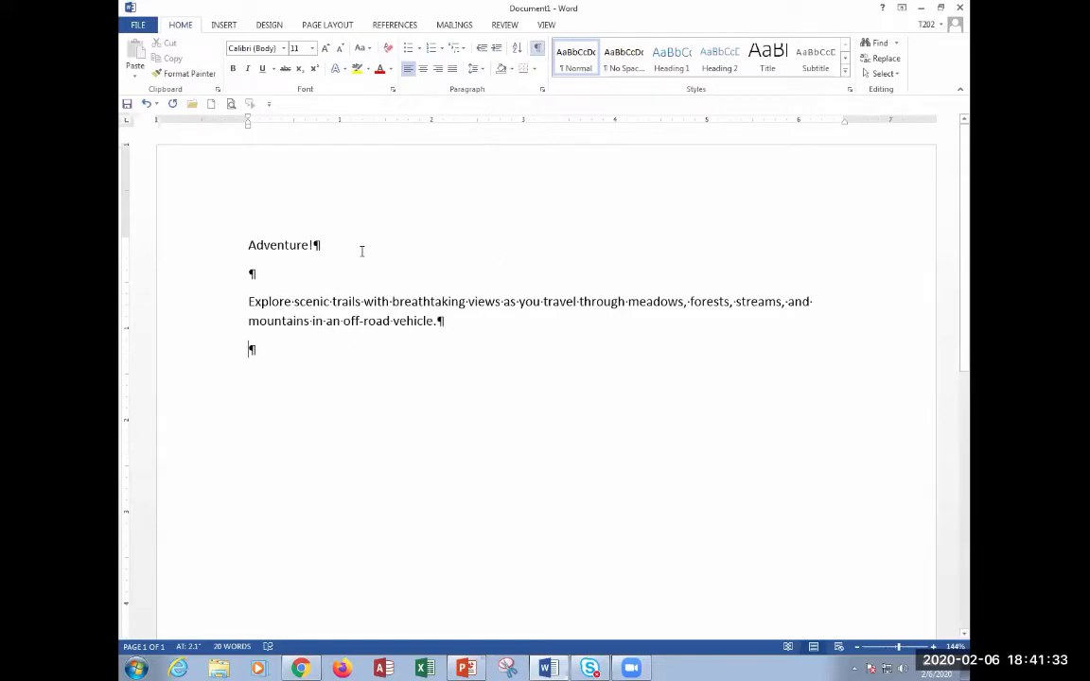
pyautogui.scroll(8, 259, 274)
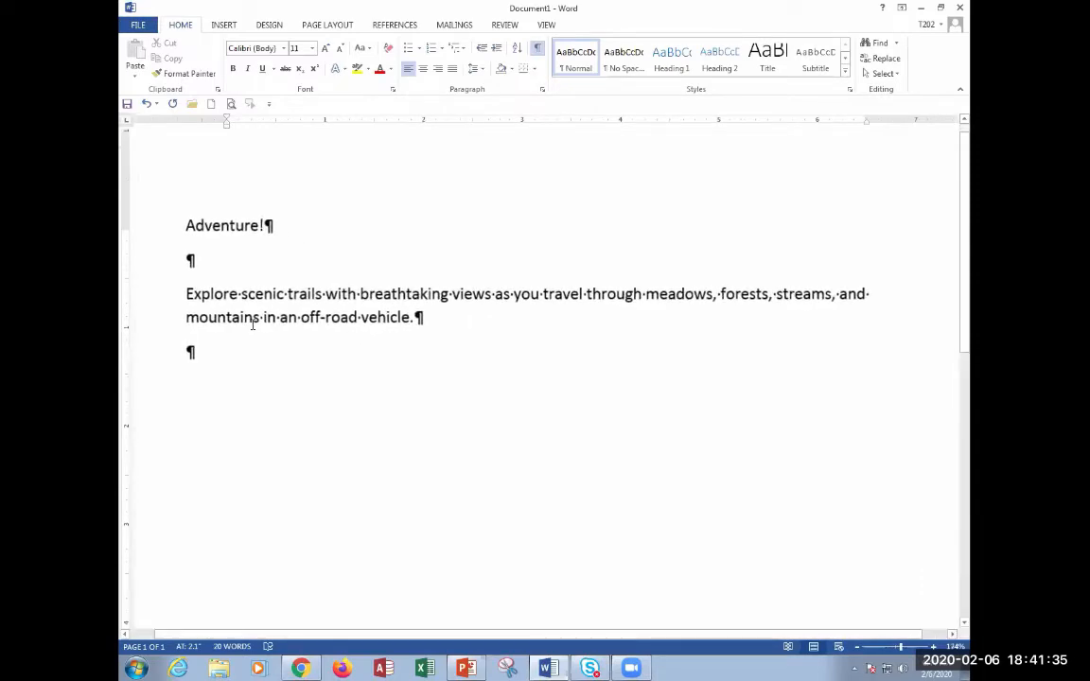
pyautogui.scroll(10, 251, 341)
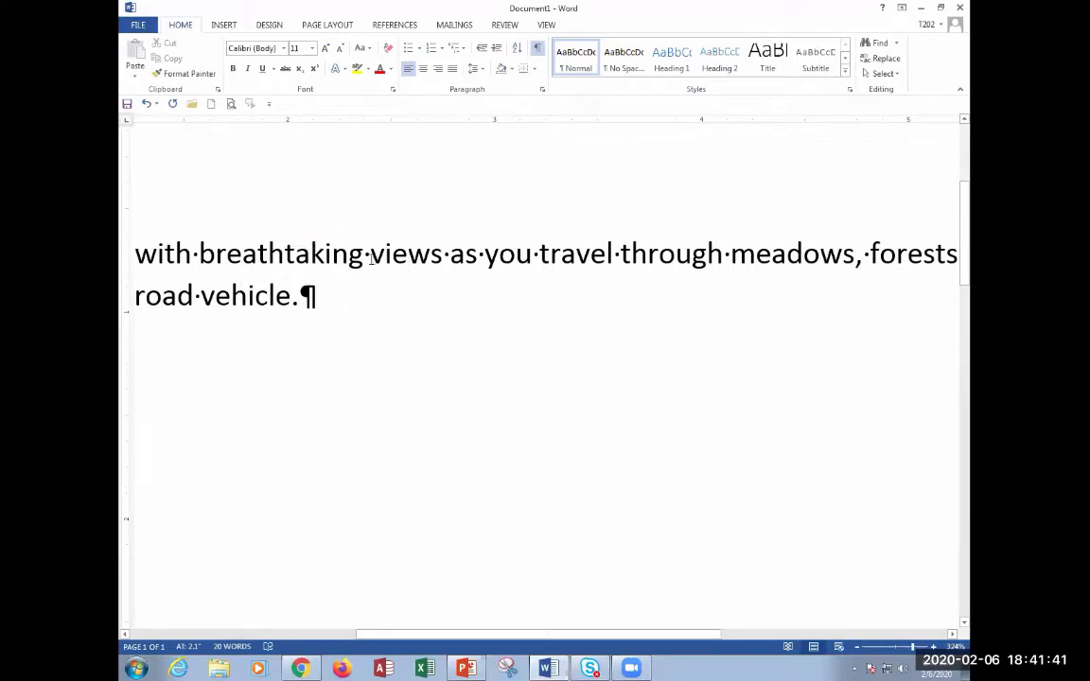
pyautogui.click(417, 248)
pyautogui.click(490, 248)
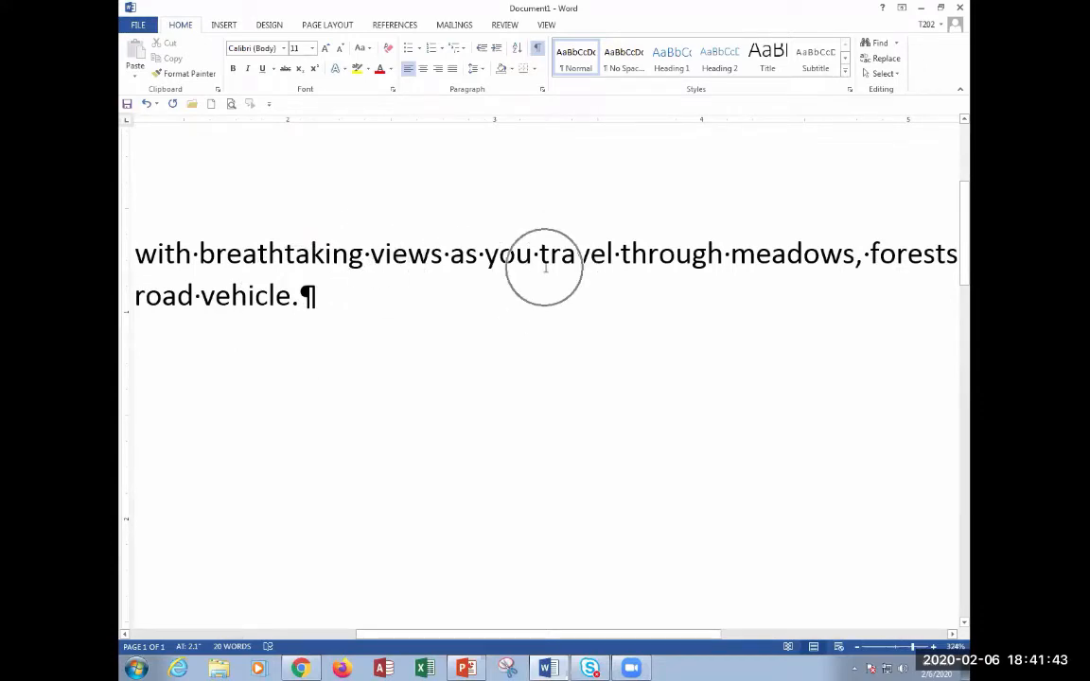
pyautogui.click(550, 248)
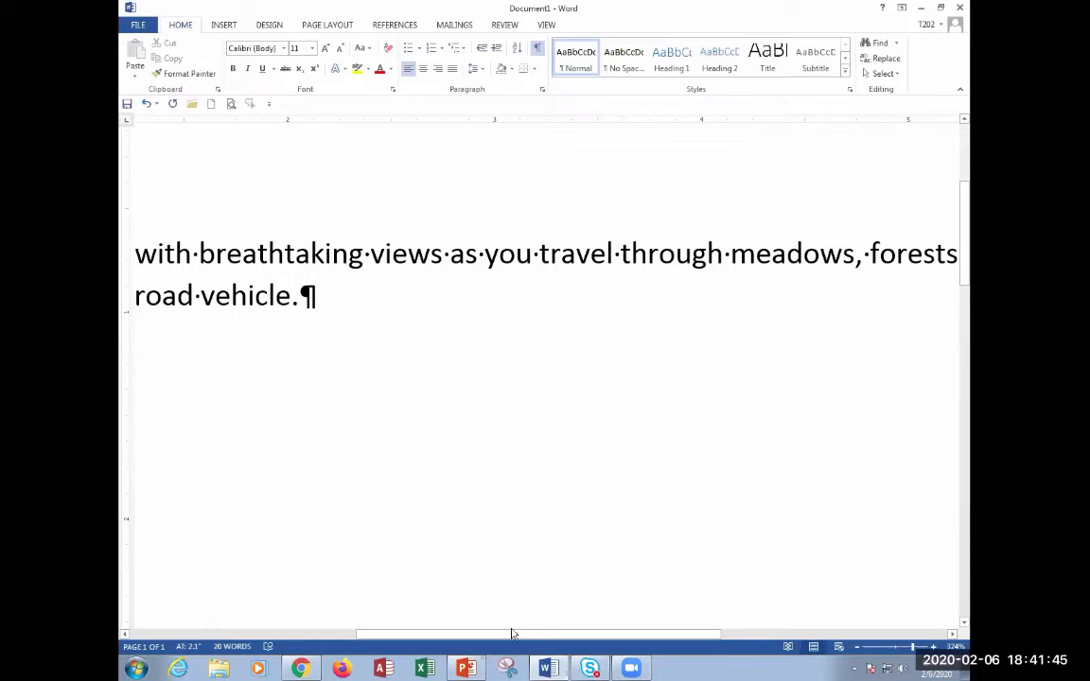
# Insert a paragraph break right after "streams, and" at the end of the paragraph's first line.
pyautogui.moveTo(511, 634); pyautogui.dragTo(555, 633)
pyautogui.hscroll(5, 633, 611)
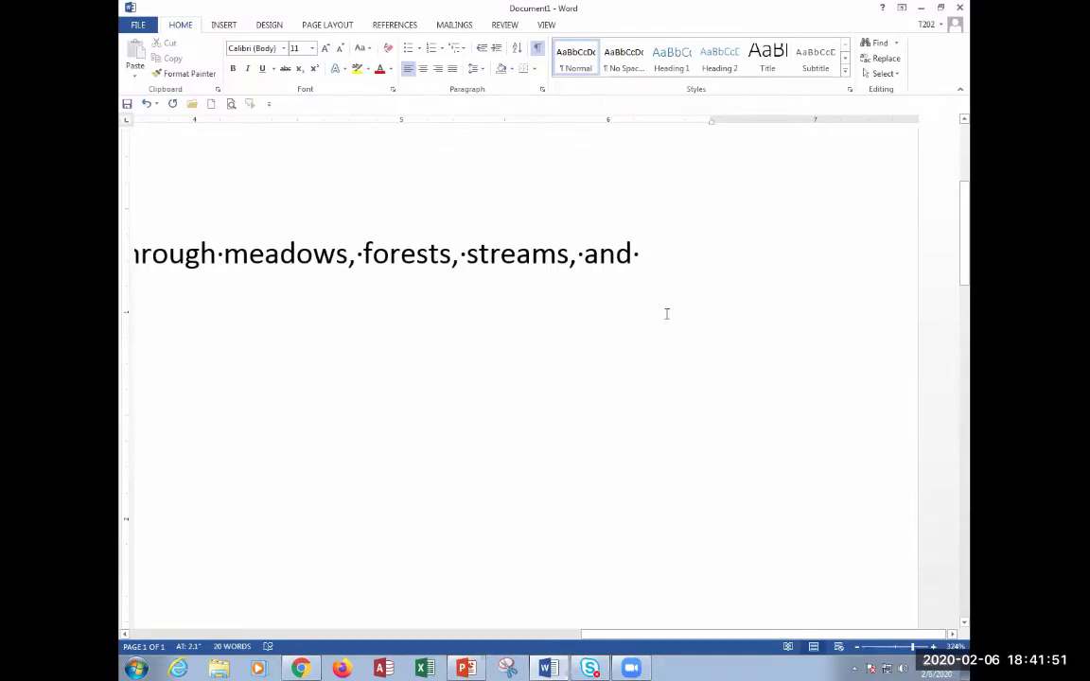
pyautogui.click(634, 256)
pyautogui.press('Return')
pyautogui.press('Left')
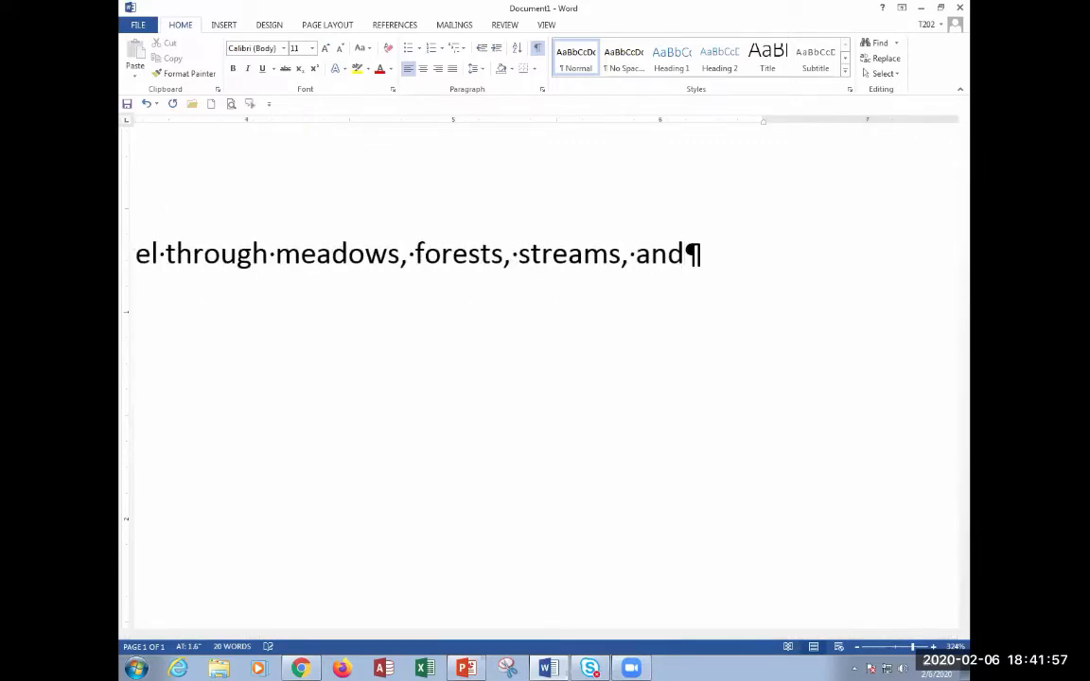
# Remove the extra paragraph break after "streams, and", hide the formatting marks and reduce the zoom to 154%.
pyautogui.press('Right')
pyautogui.press('BackSpace')
pyautogui.click(537, 50)
pyautogui.hscroll(-2, 275, 295)
pyautogui.scroll(-15, 239, 313)
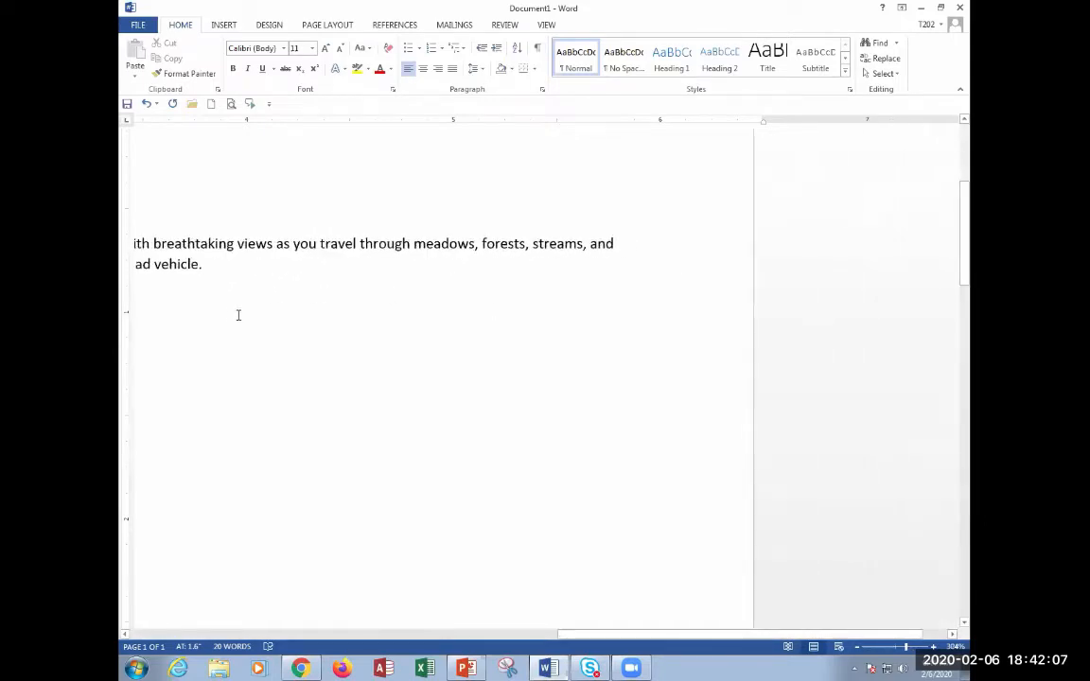
pyautogui.moveTo(368, 639); pyautogui.dragTo(251, 613)
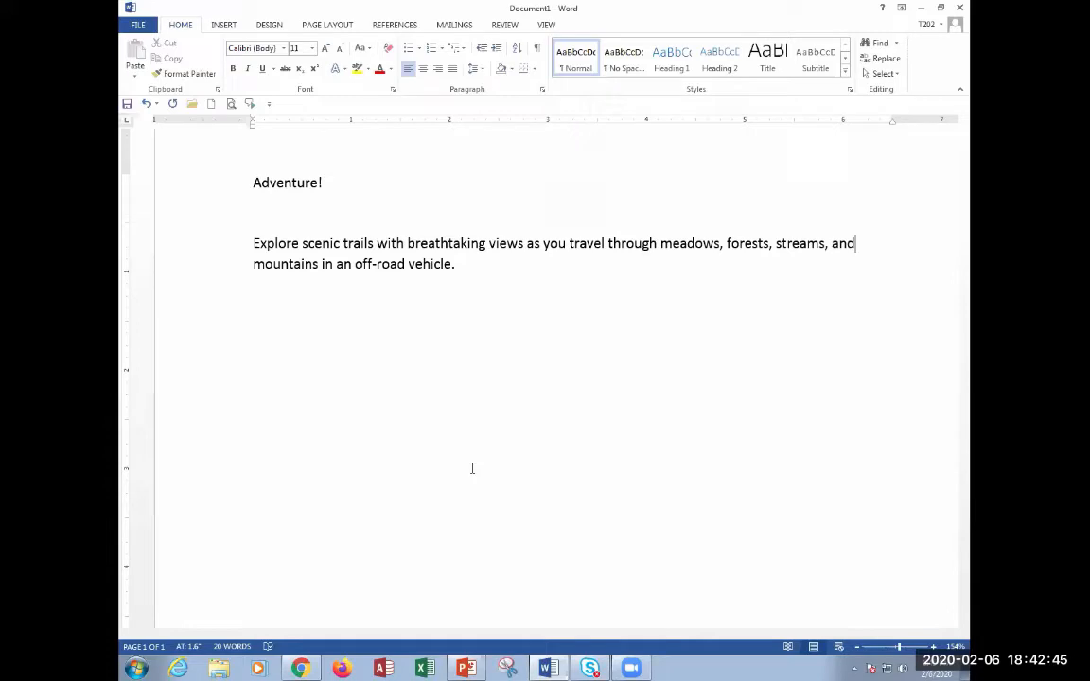
# Start a new paragraph after "off-road vehicle." and enter the deliberately misspelled text "Self-guided tuors".
pyautogui.click(467, 260)
pyautogui.press('Return')
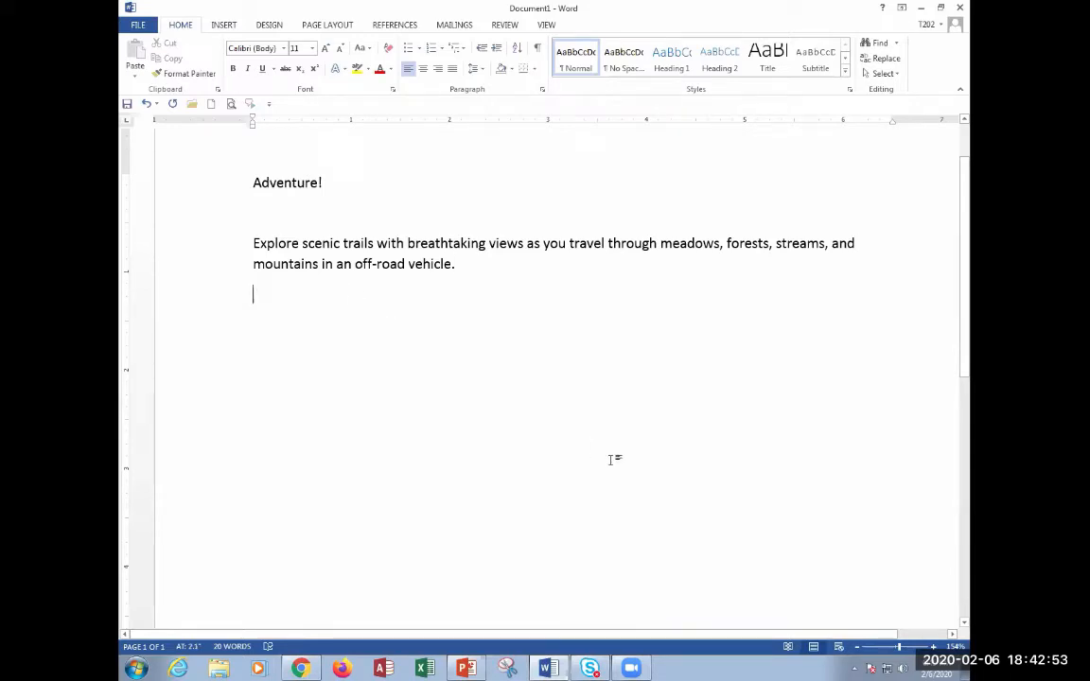
pyautogui.write('Self')
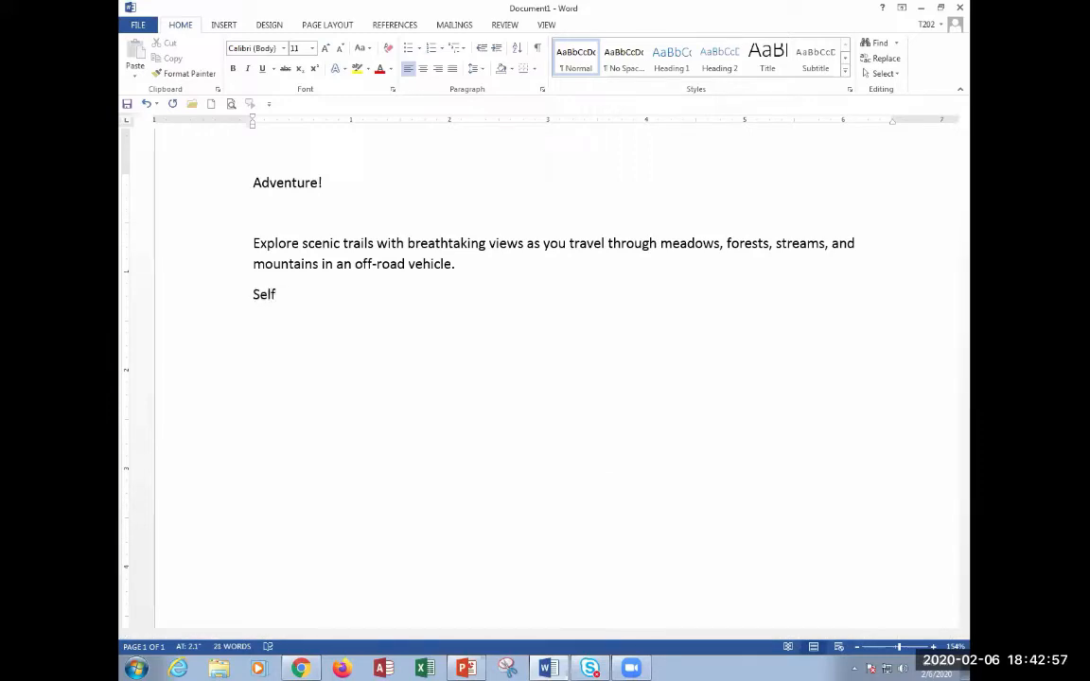
pyautogui.write('-guided tuors')
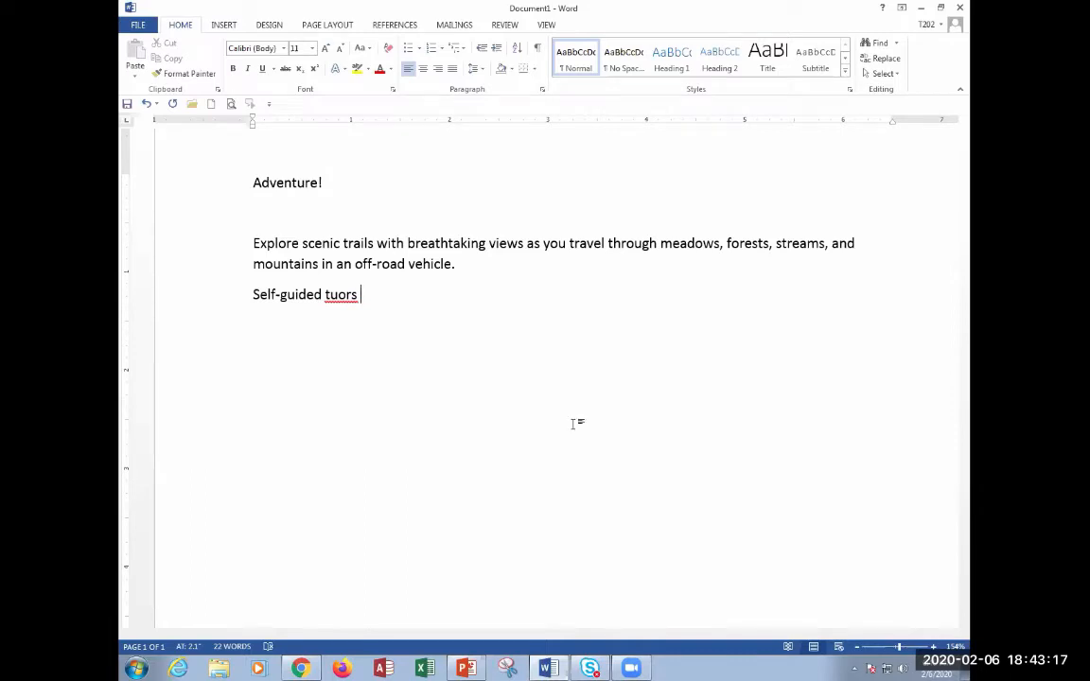
# Enlarge the view to 304% and enter the person's full name in a new paragraph below "Self-guided tuors".
pyautogui.scroll(3, 306, 310)
pyautogui.scroll(5, 306, 311)
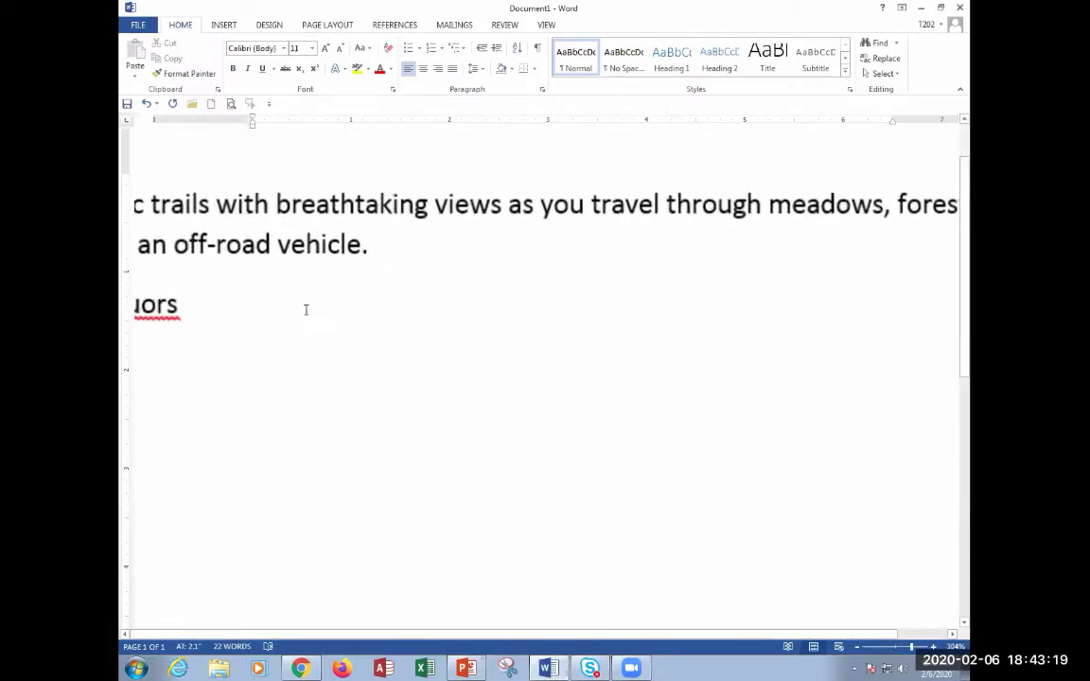
pyautogui.moveTo(530, 635); pyautogui.dragTo(348, 633)
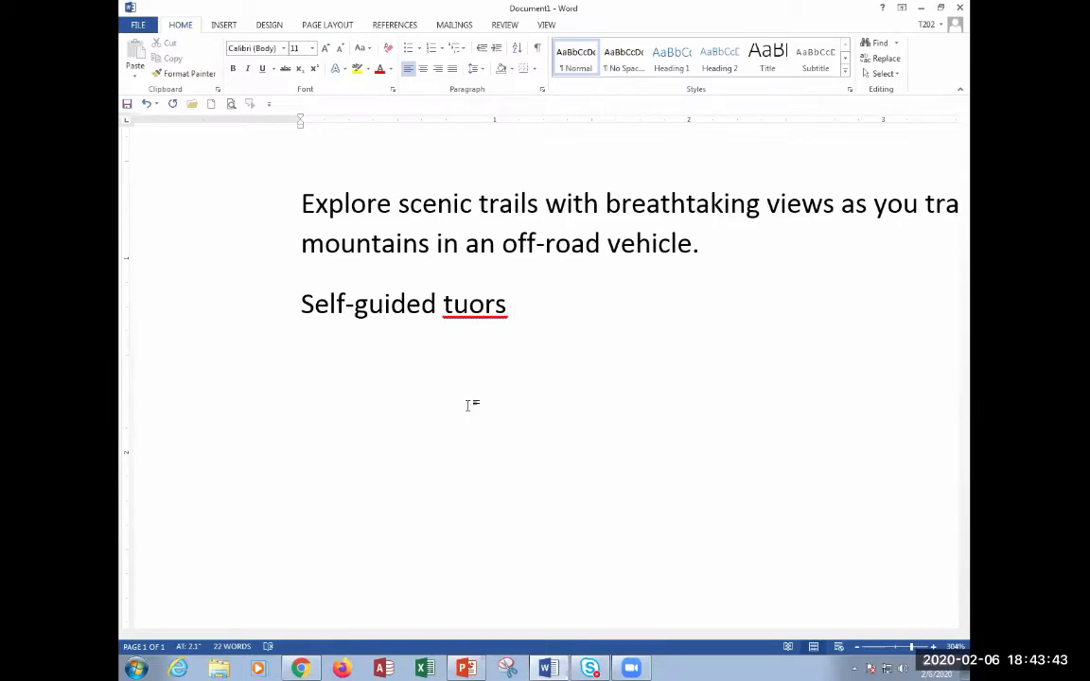
pyautogui.press('Return')
pyautogui.write('Mark Branom')
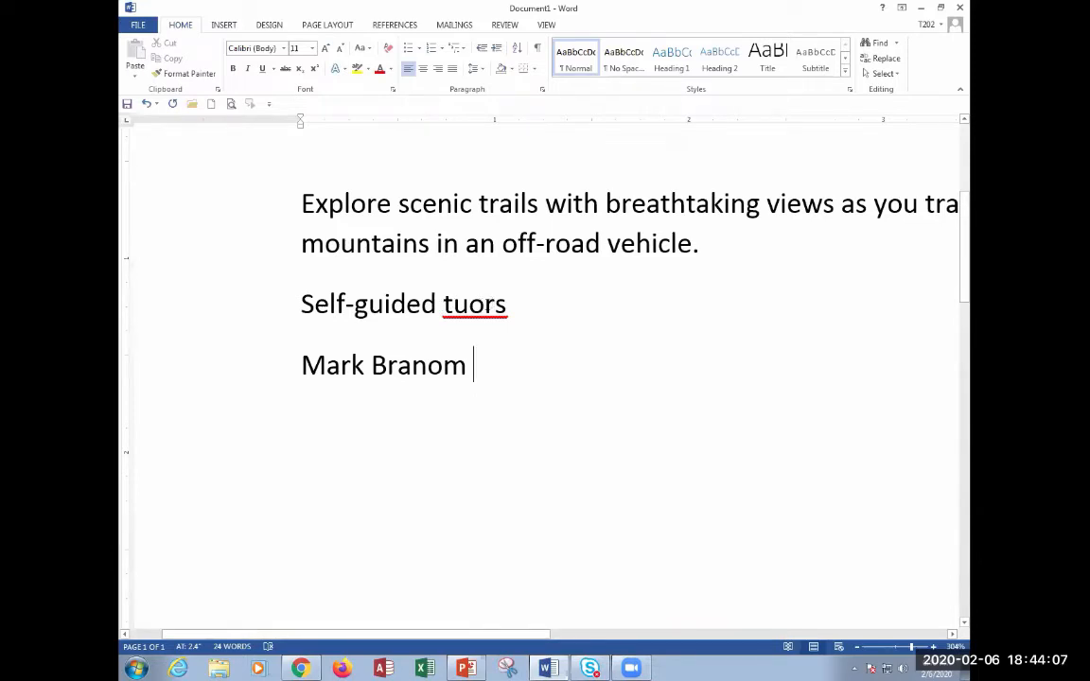
# Review the spelling suggestions and the Ignore All and Add to Dictionary options for the misspelled word "tuors".
pyautogui.click(484, 304)
pyautogui.rightClick(487, 310)
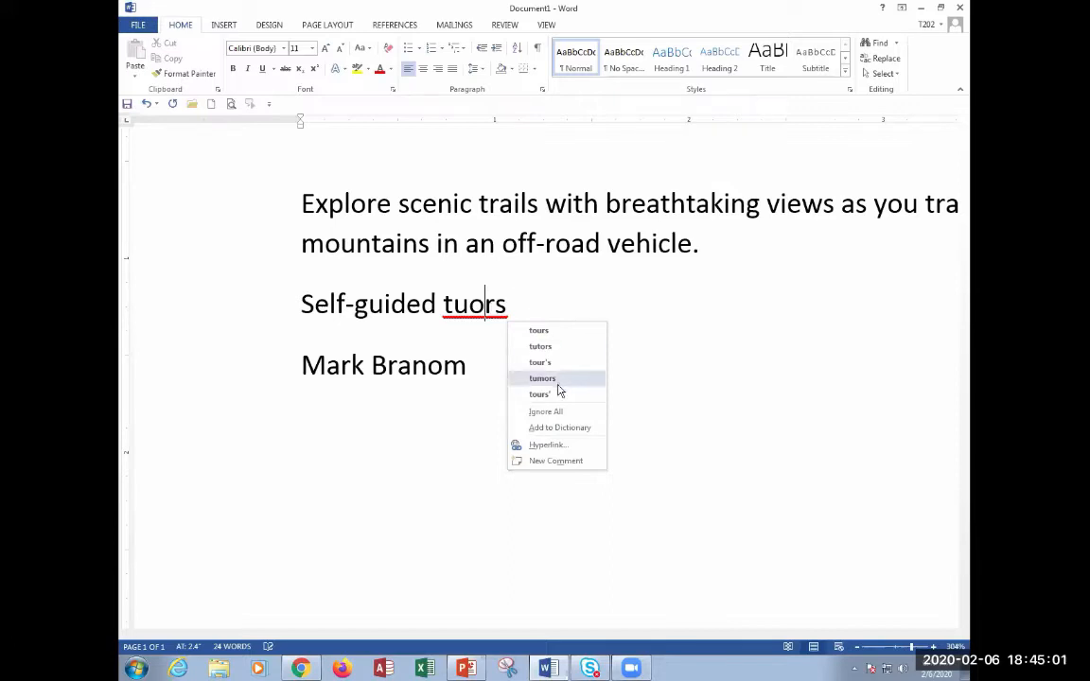
pyautogui.click(571, 414)
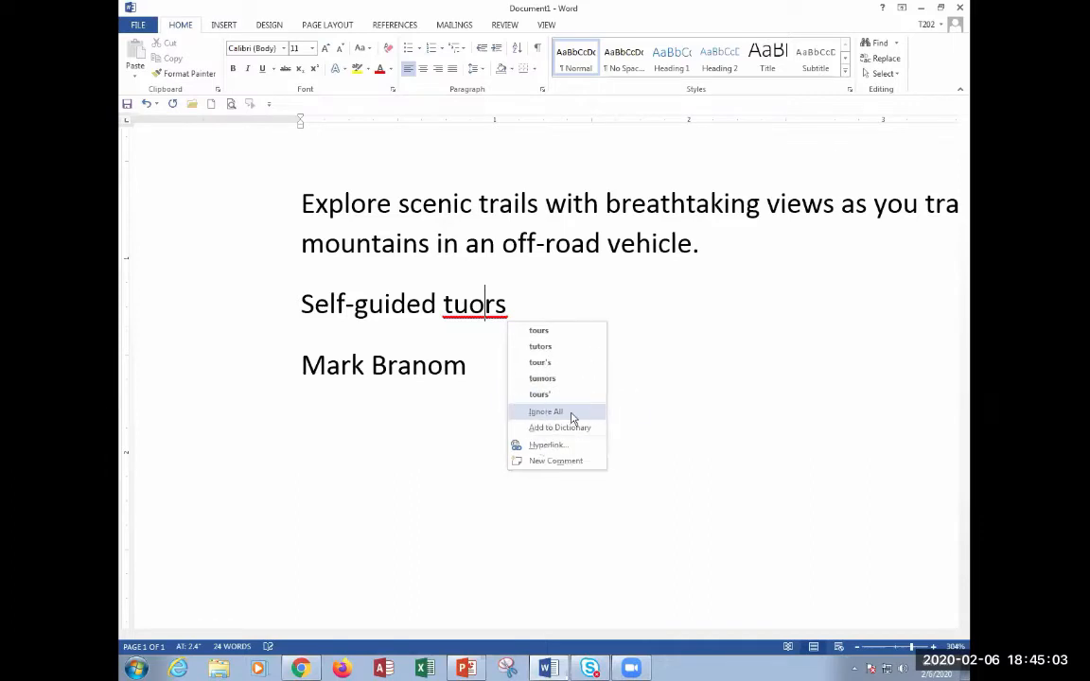
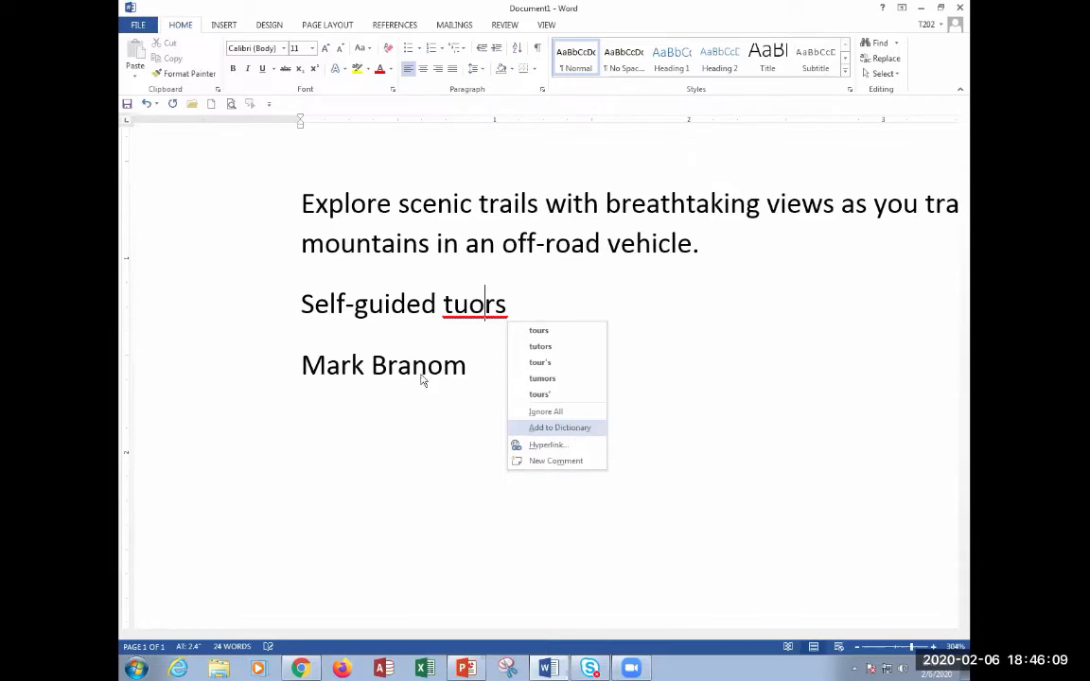
pyautogui.click(335, 417)
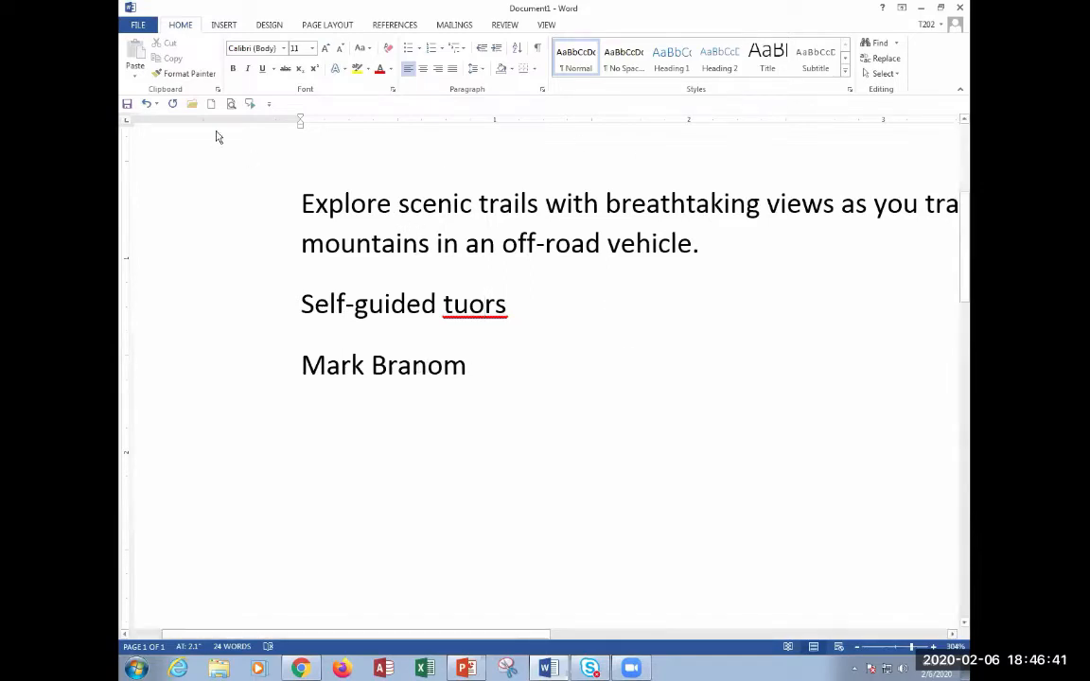
# Remove CUSTOM.DIC from the custom dictionaries list in Word's proofing options and apply the change.
pyautogui.click(134, 27)
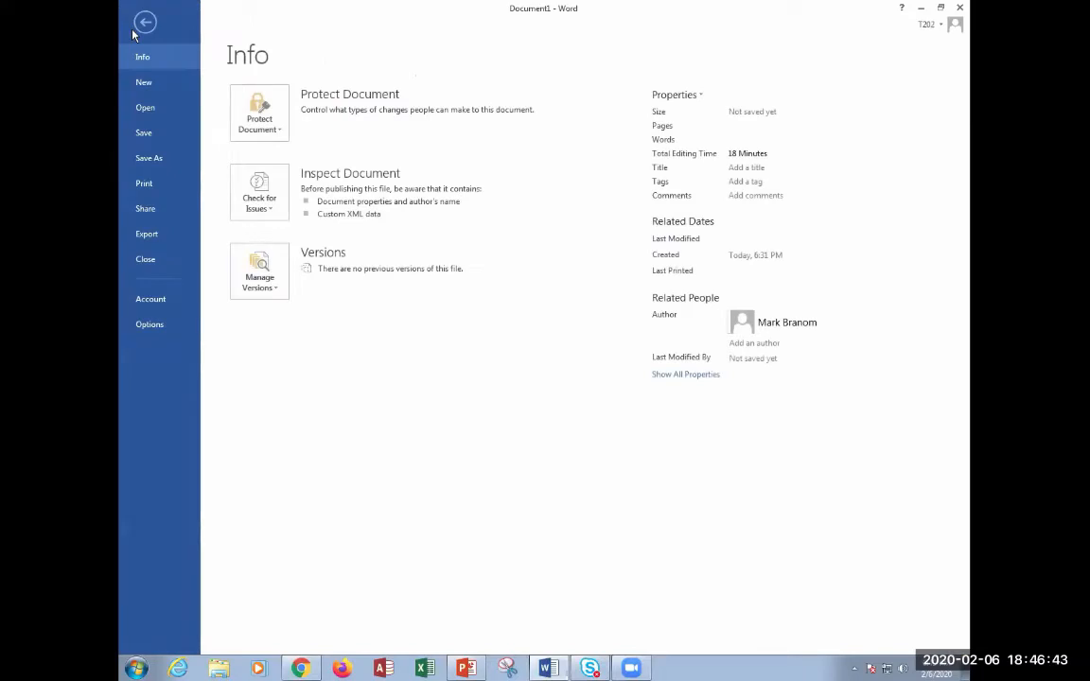
pyautogui.click(144, 21)
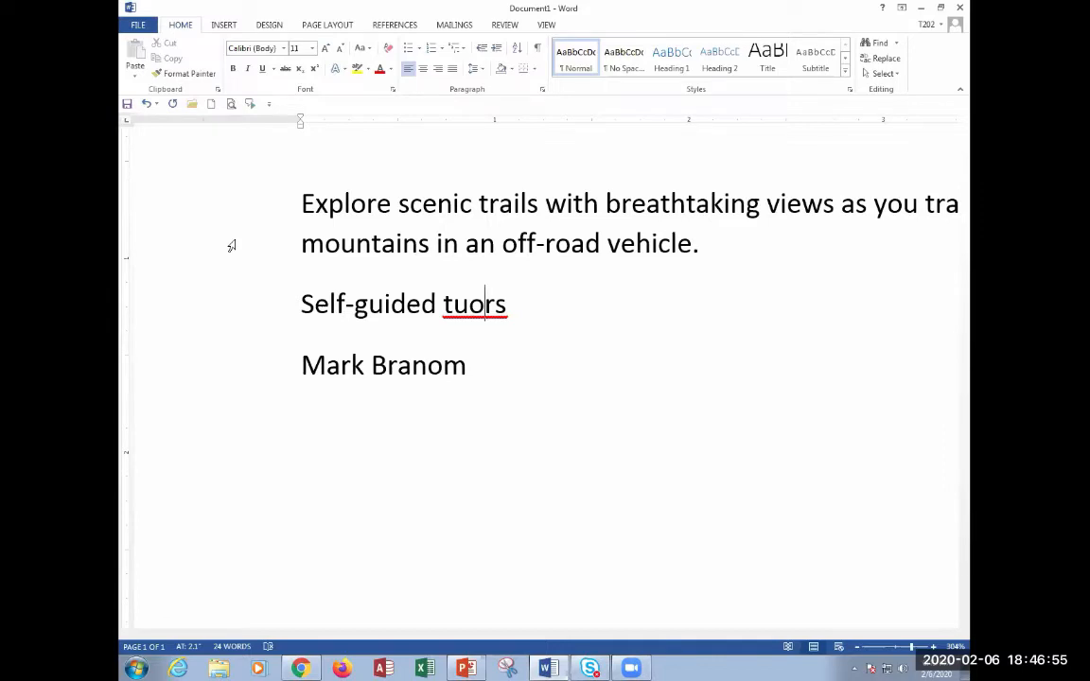
pyautogui.click(140, 25)
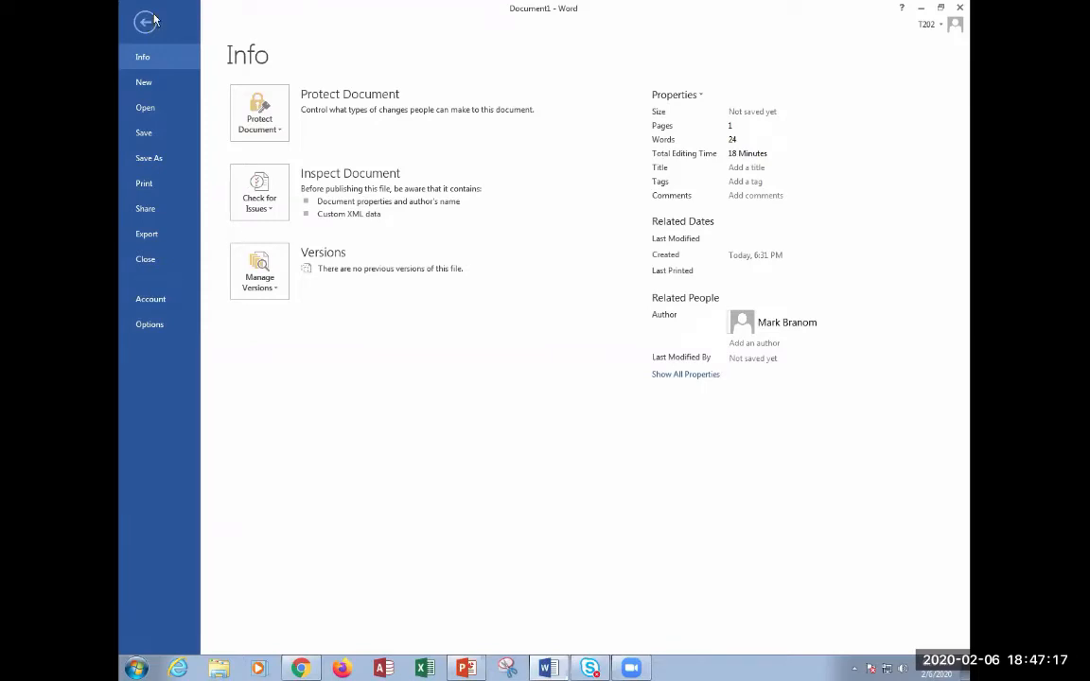
pyautogui.click(166, 328)
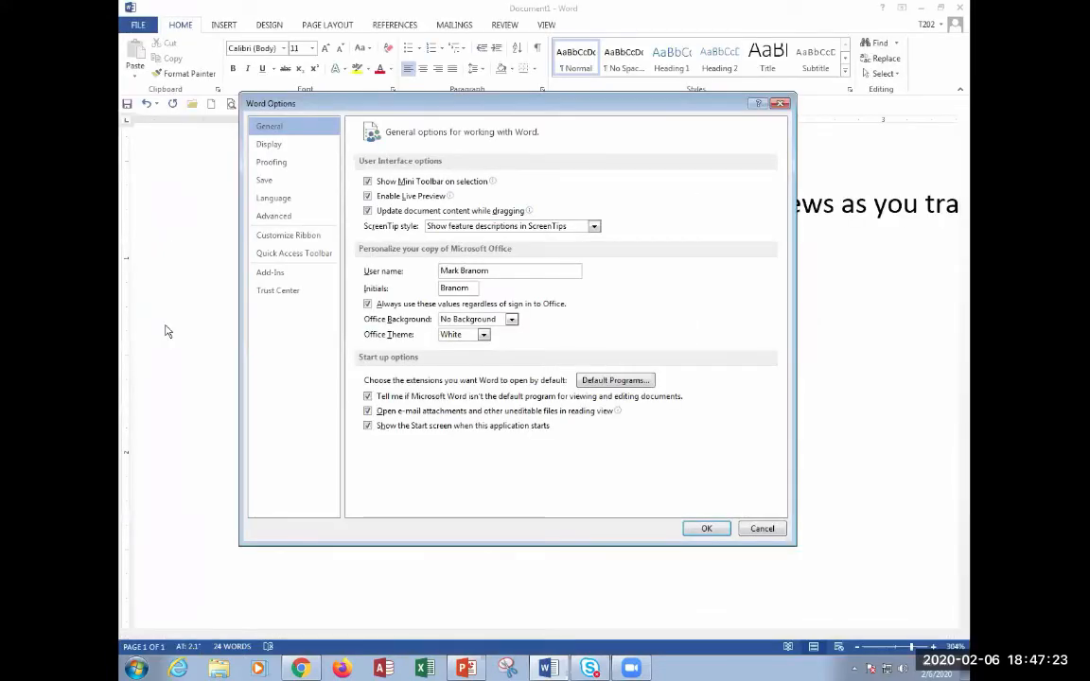
pyautogui.click(296, 168)
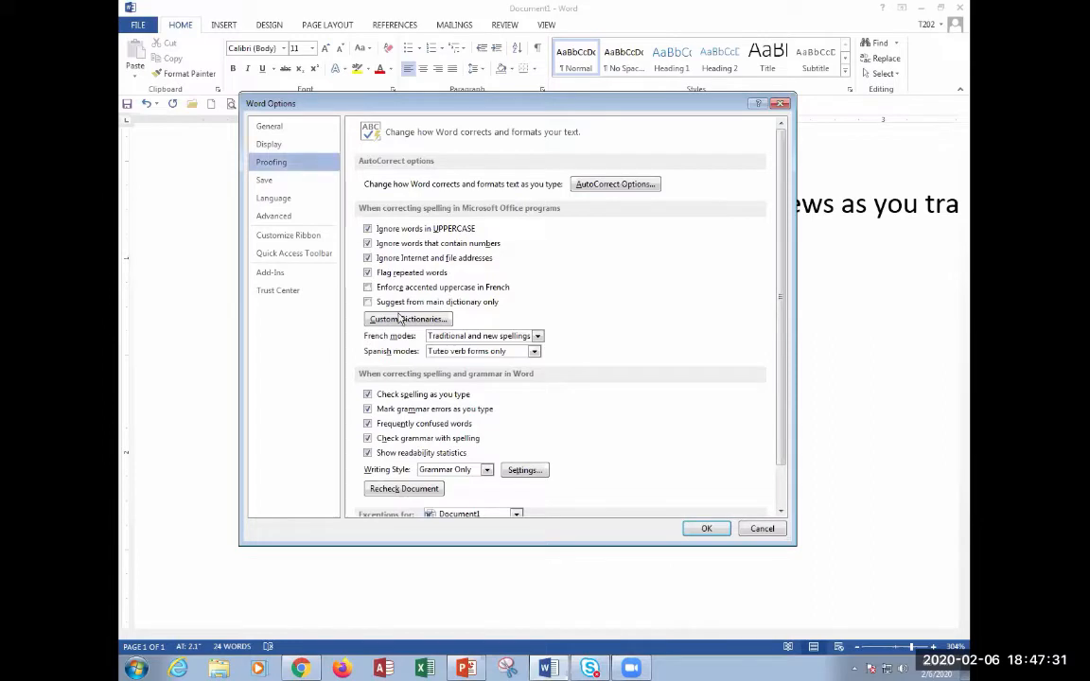
pyautogui.click(400, 328)
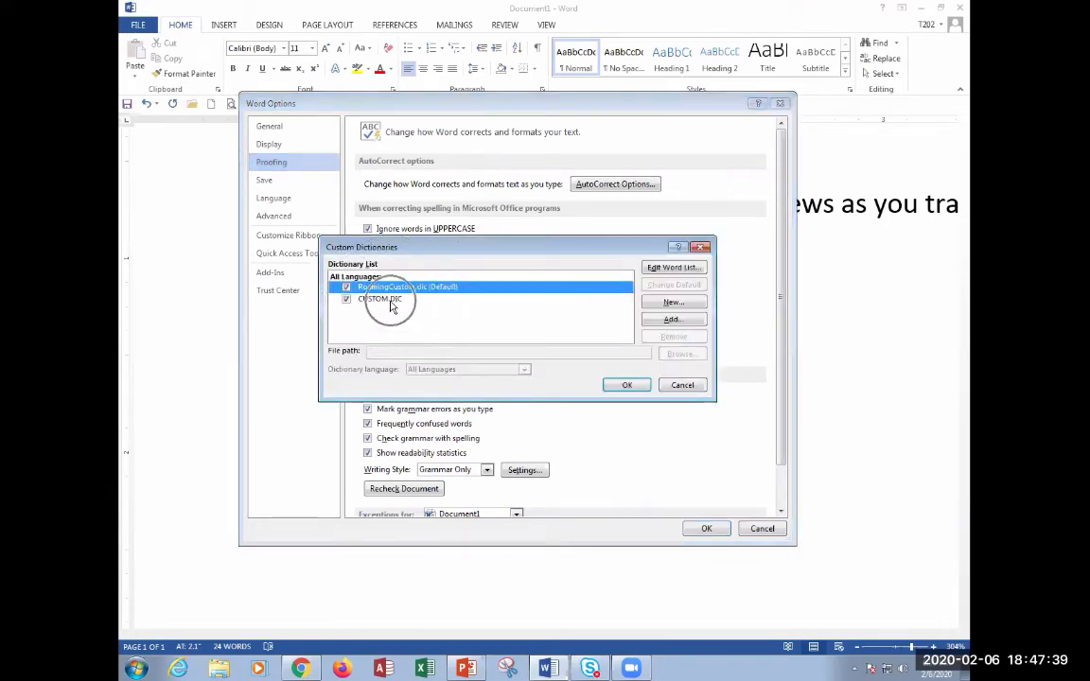
pyautogui.click(390, 299)
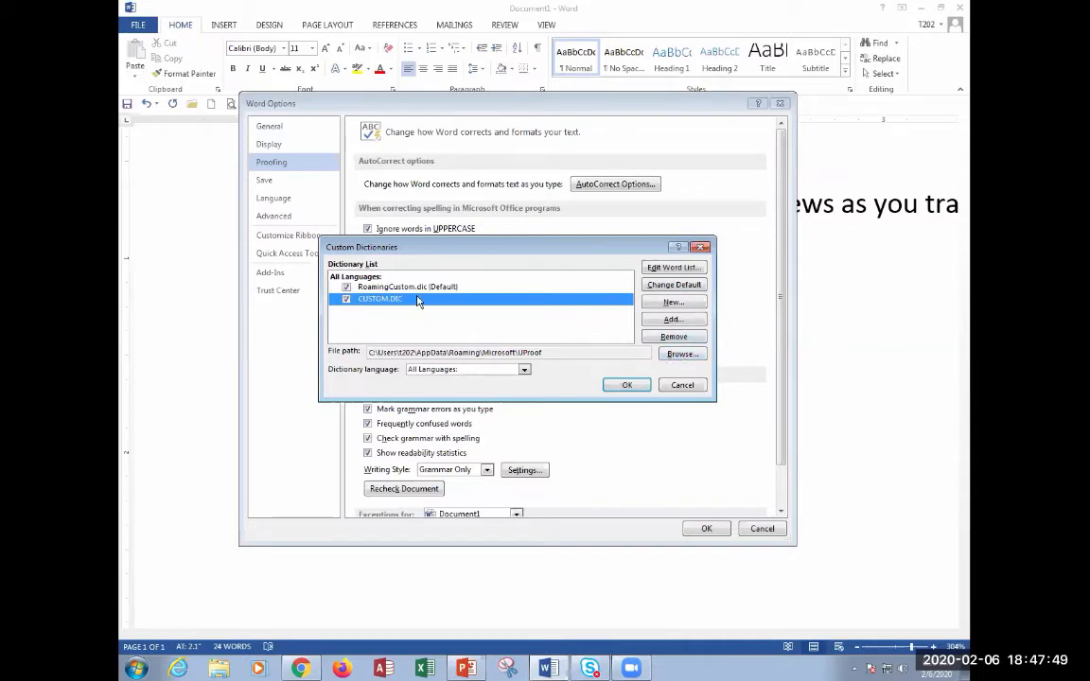
pyautogui.click(674, 338)
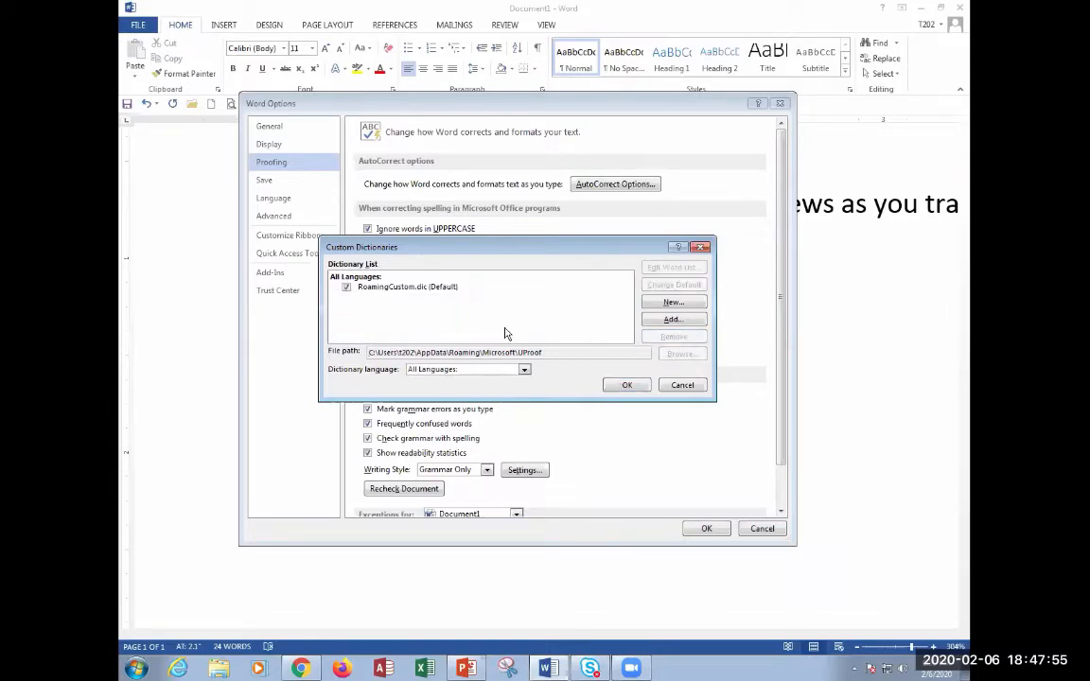
pyautogui.click(626, 384)
pyautogui.click(706, 528)
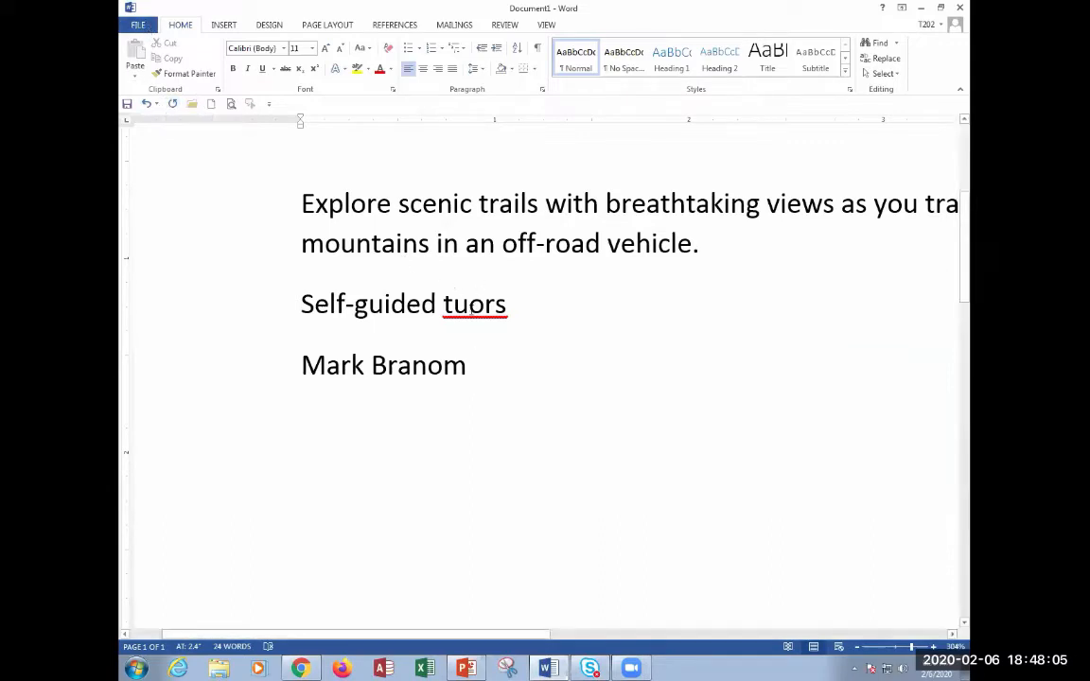
# Copy the entire text of the document and close it without saving.
pyautogui.hotkey('ctrl', 'a')
pyautogui.scroll(5, 263, 175)
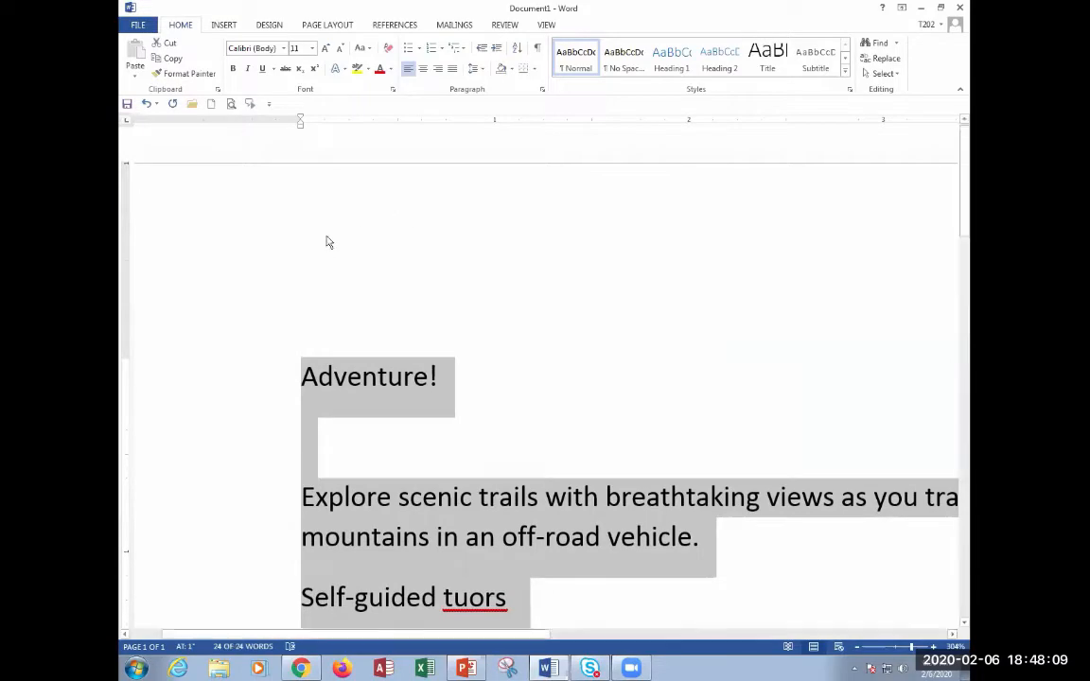
pyautogui.click(960, 9)
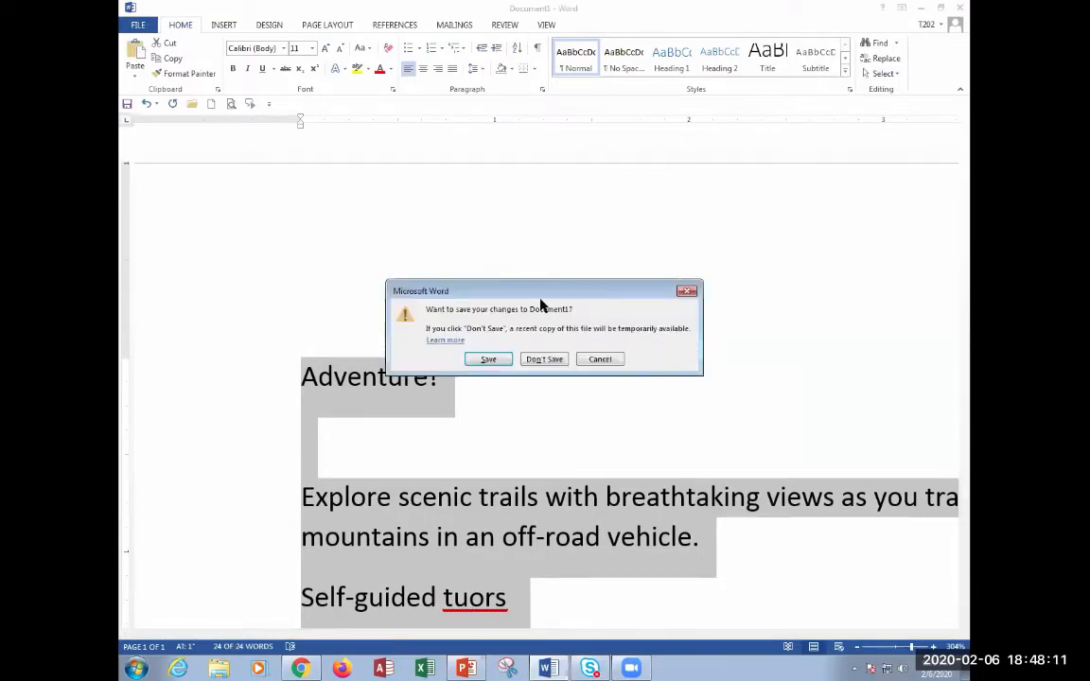
pyautogui.click(554, 360)
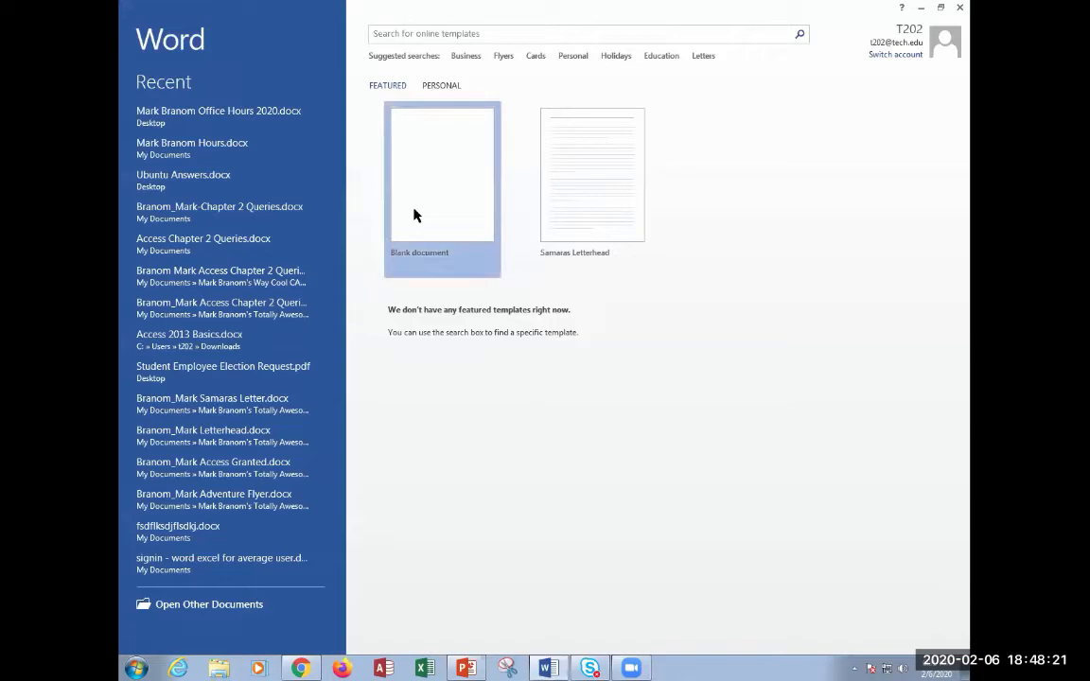
# Create a new blank document, paste the copied flyer text and place the cursor in the name line.
pyautogui.click(416, 214)
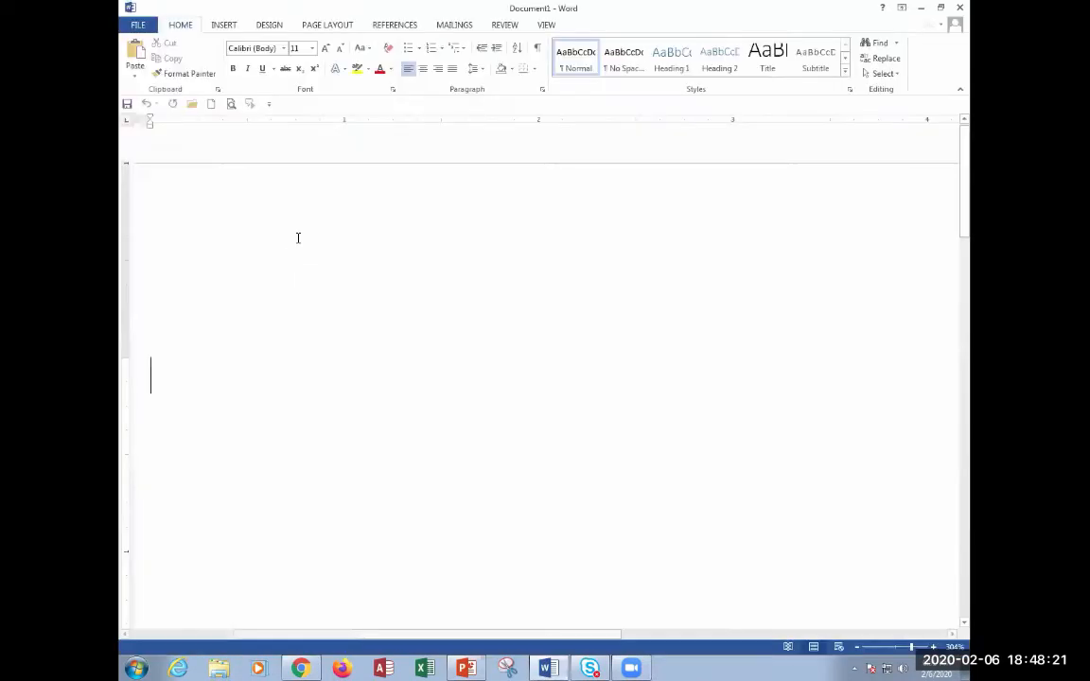
pyautogui.hotkey('ctrl', 'v')
pyautogui.click(382, 465)
pyautogui.click(276, 489)
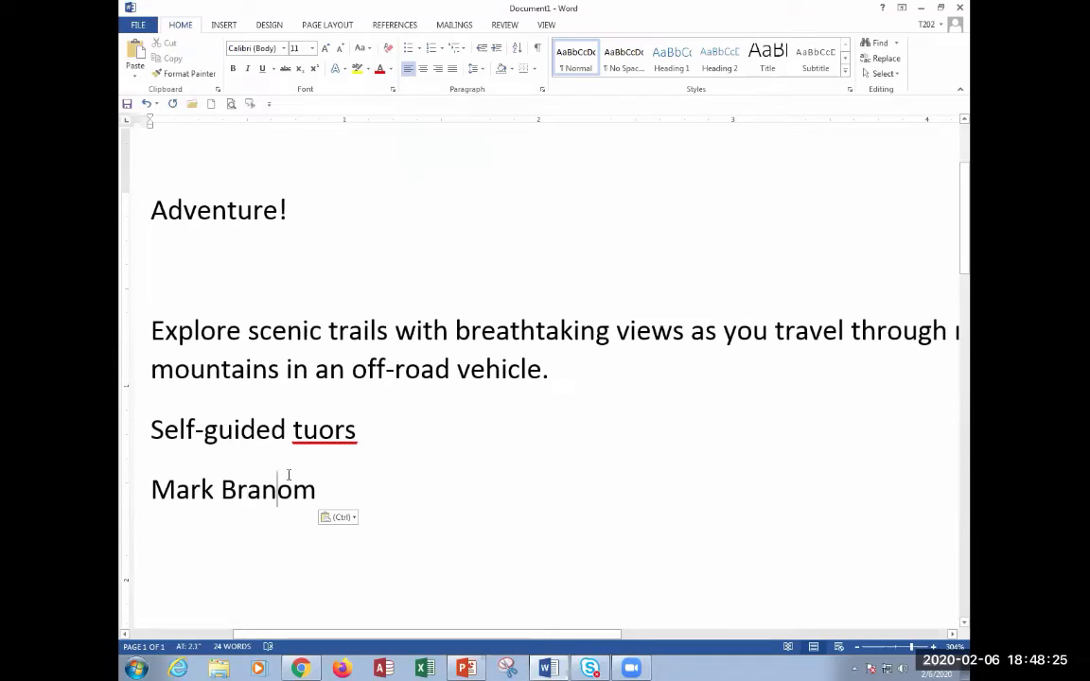
# Check which custom dictionaries are listed in the proofing options, leaving the list without making changes.
pyautogui.click(135, 28)
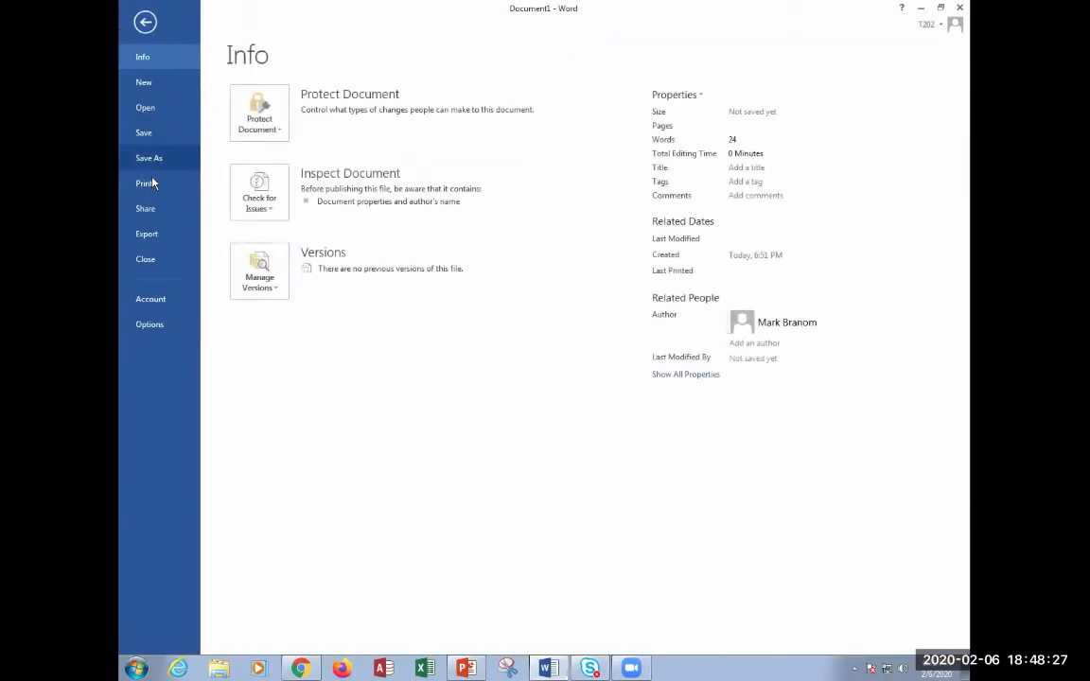
pyautogui.click(152, 324)
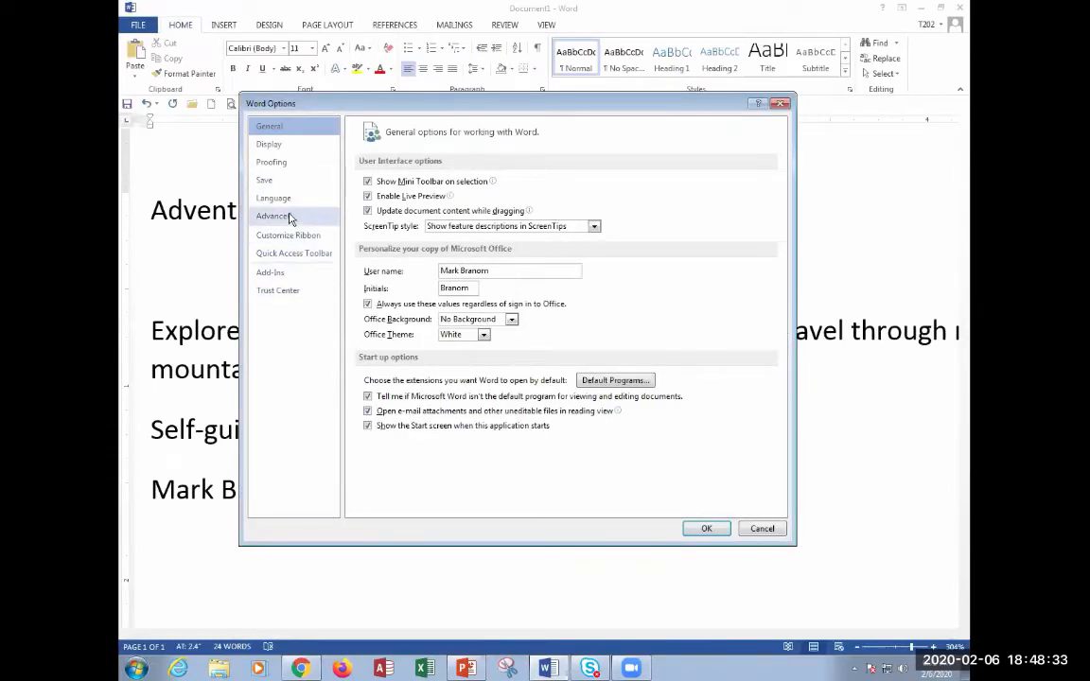
pyautogui.click(284, 164)
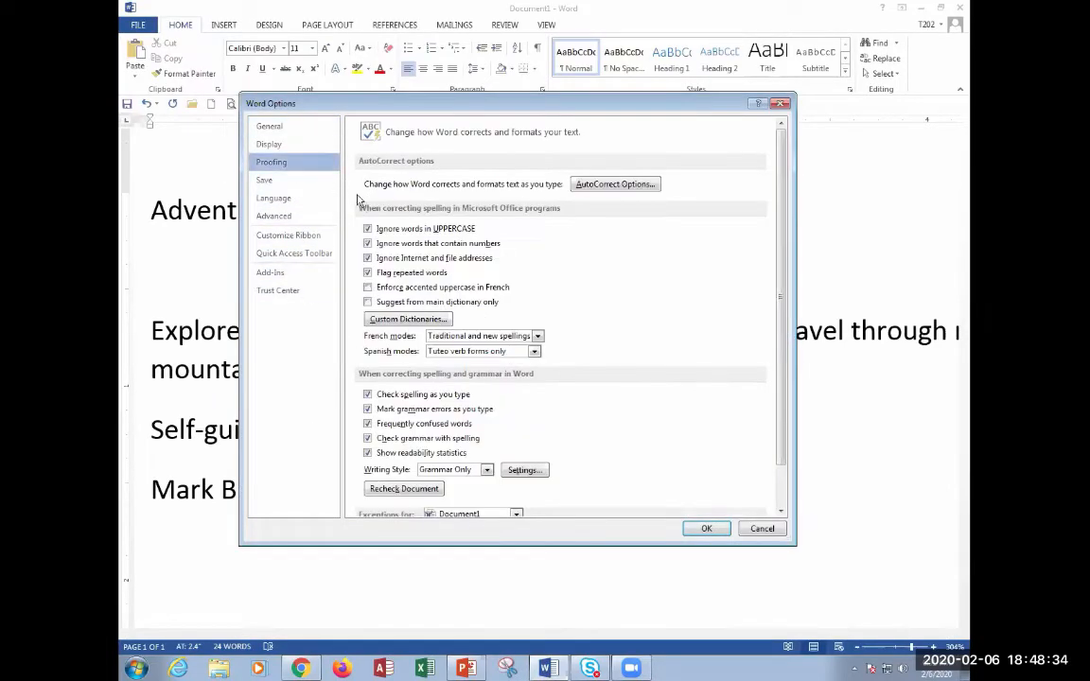
pyautogui.click(413, 321)
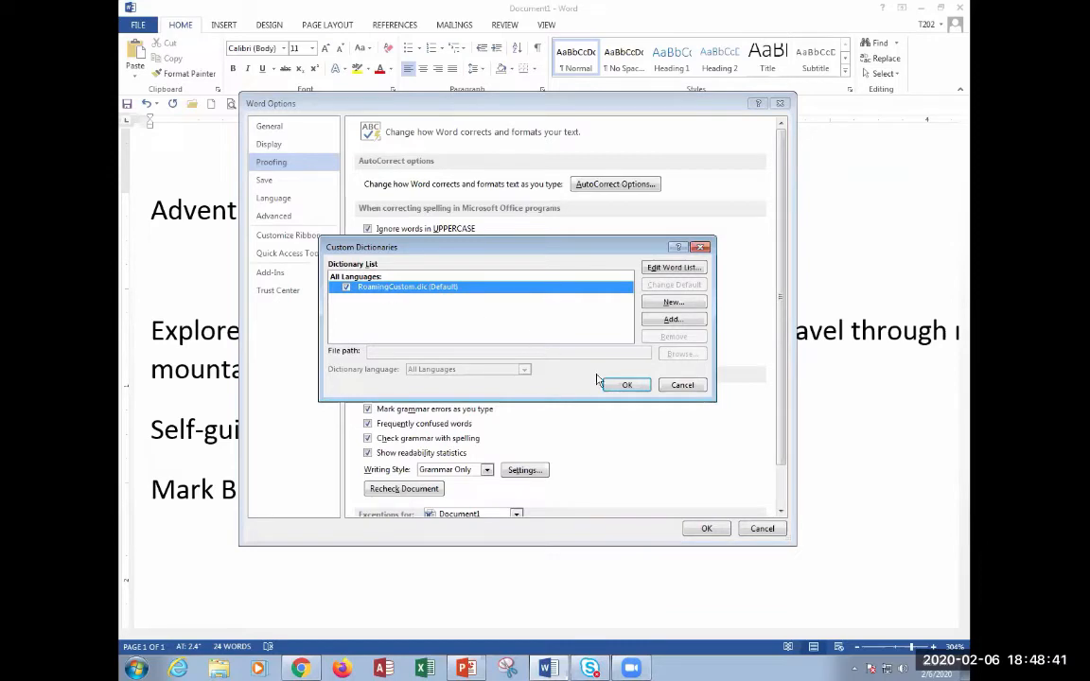
pyautogui.click(683, 393)
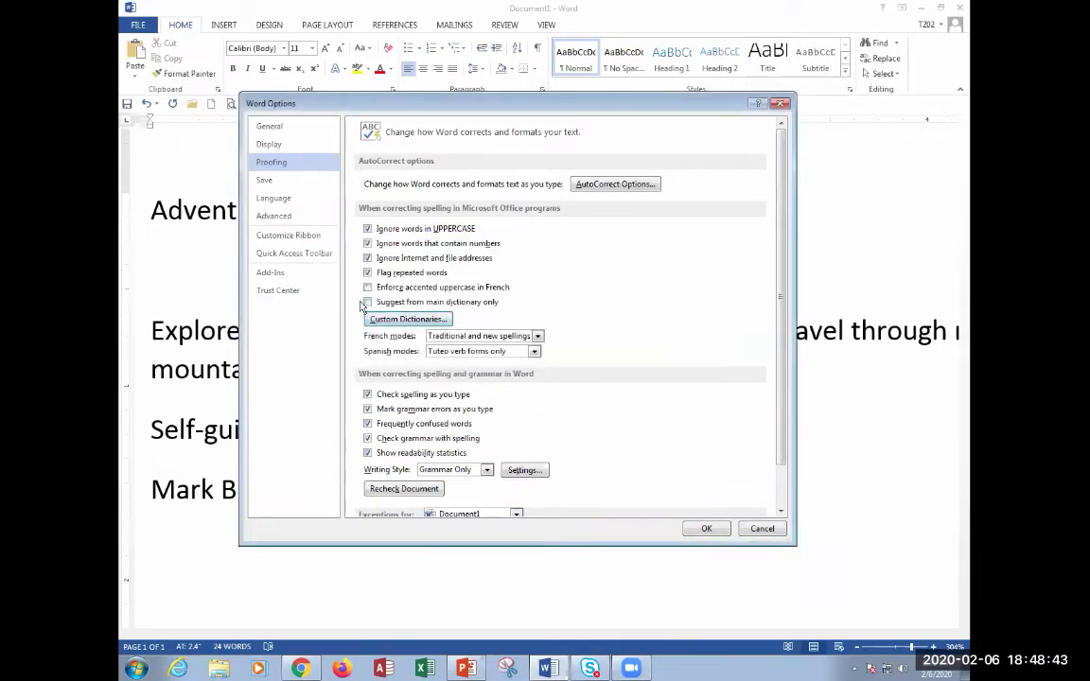
# Turn on "Suggest from main dictionary only" and recheck the document's spelling and grammar.
pyautogui.click(378, 302)
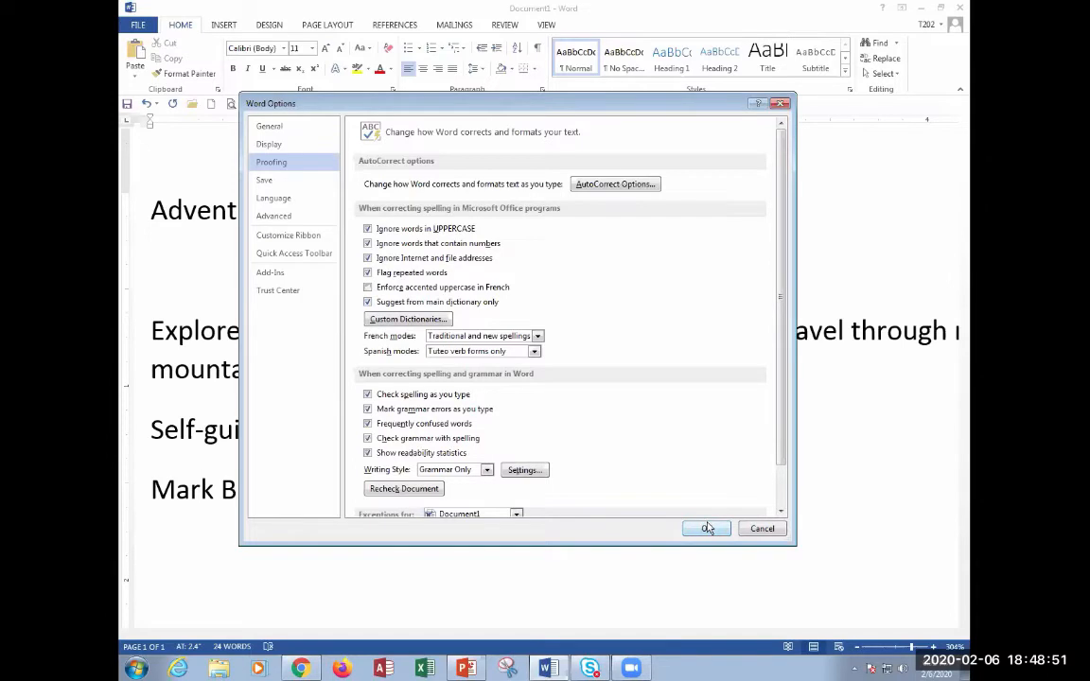
pyautogui.click(414, 488)
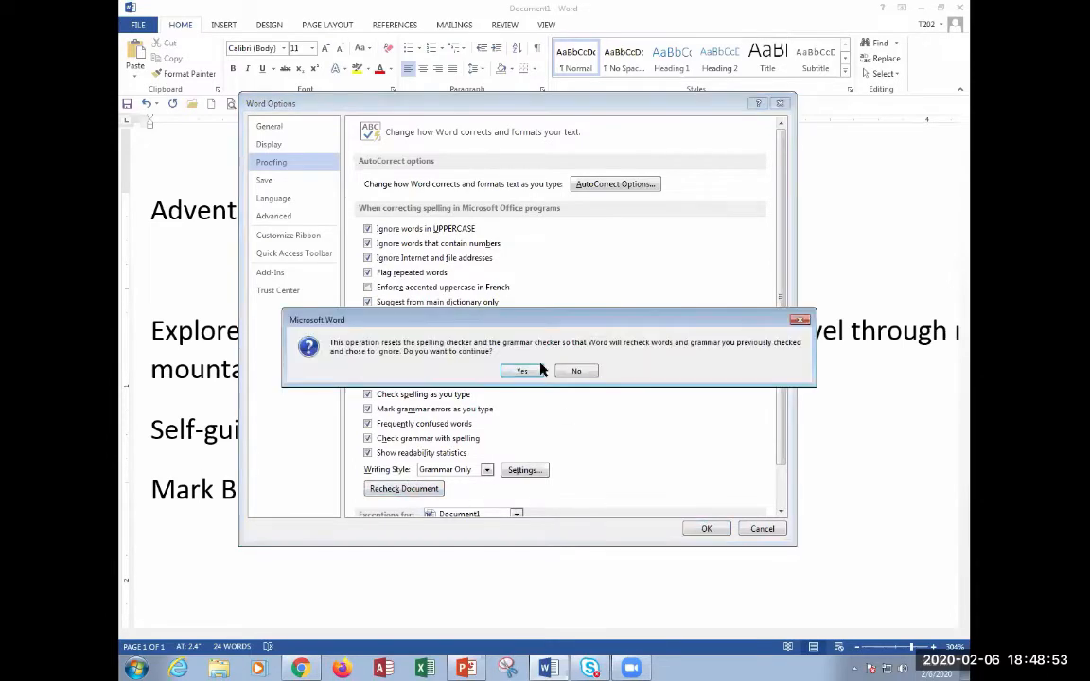
pyautogui.click(538, 371)
pyautogui.click(705, 528)
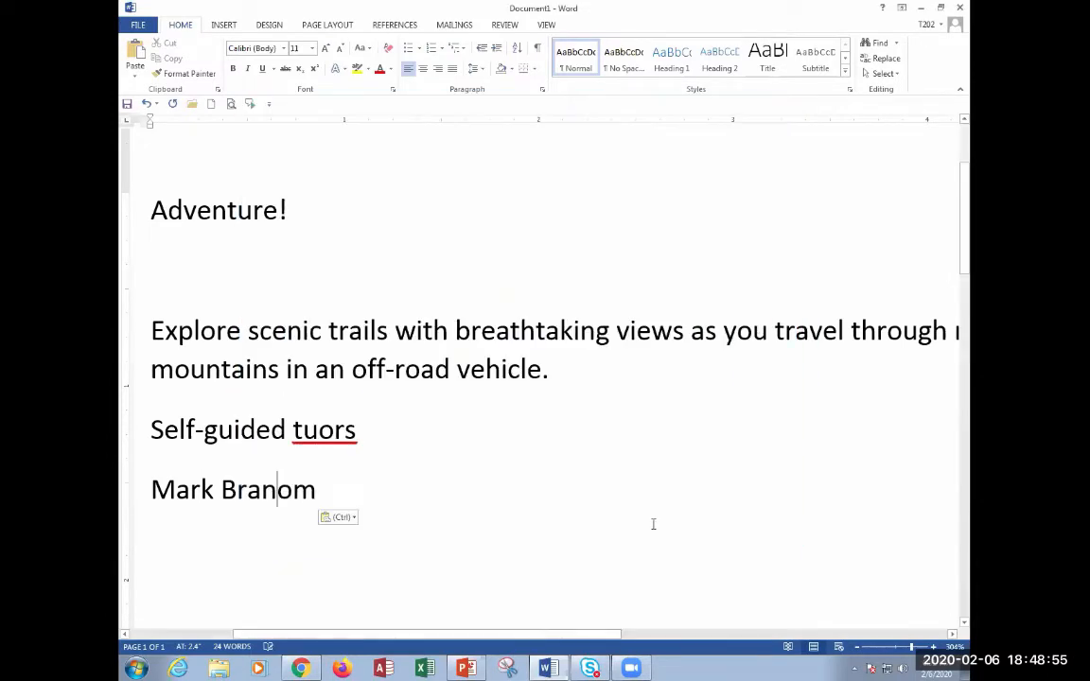
# Add an extra "m" to the end of the surname in the last paragraph.
pyautogui.click(280, 559)
pyautogui.click(316, 493)
pyautogui.write('m')
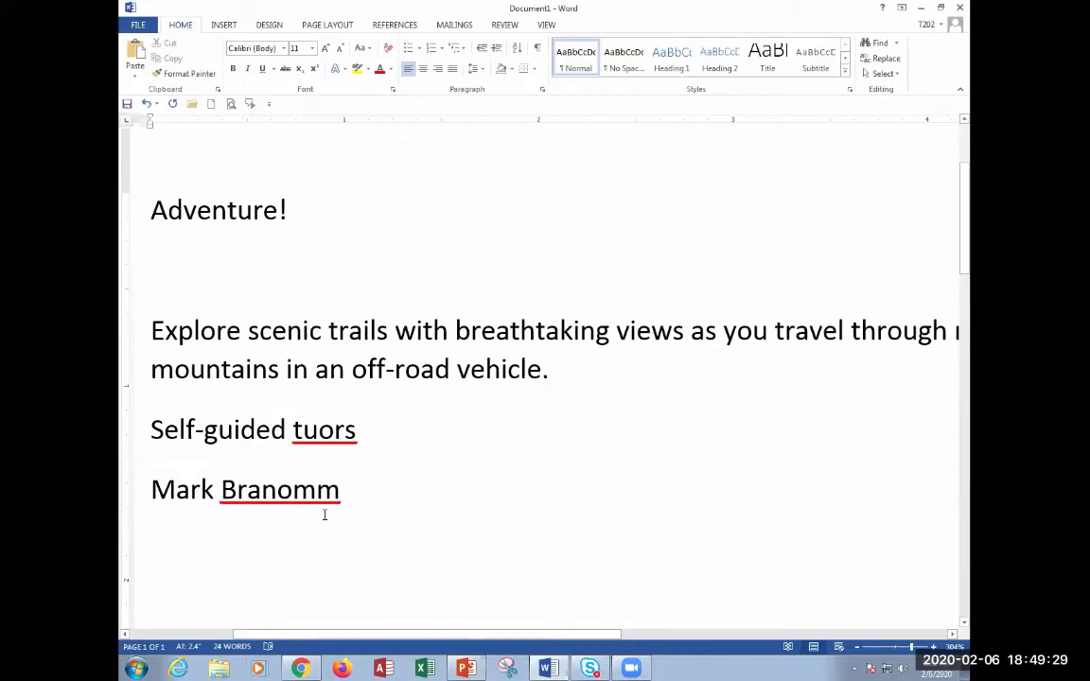
# Check the spelling suggestions for the surname and delete the whole name line below the tours line.
pyautogui.rightClick(280, 489)
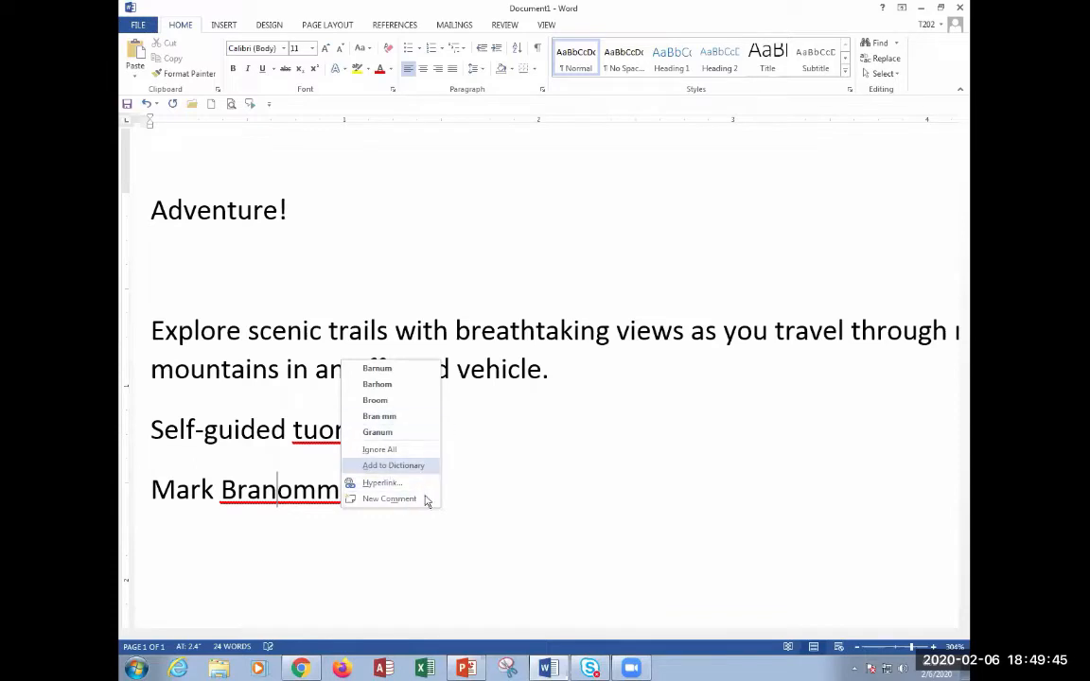
pyautogui.press('Escape')
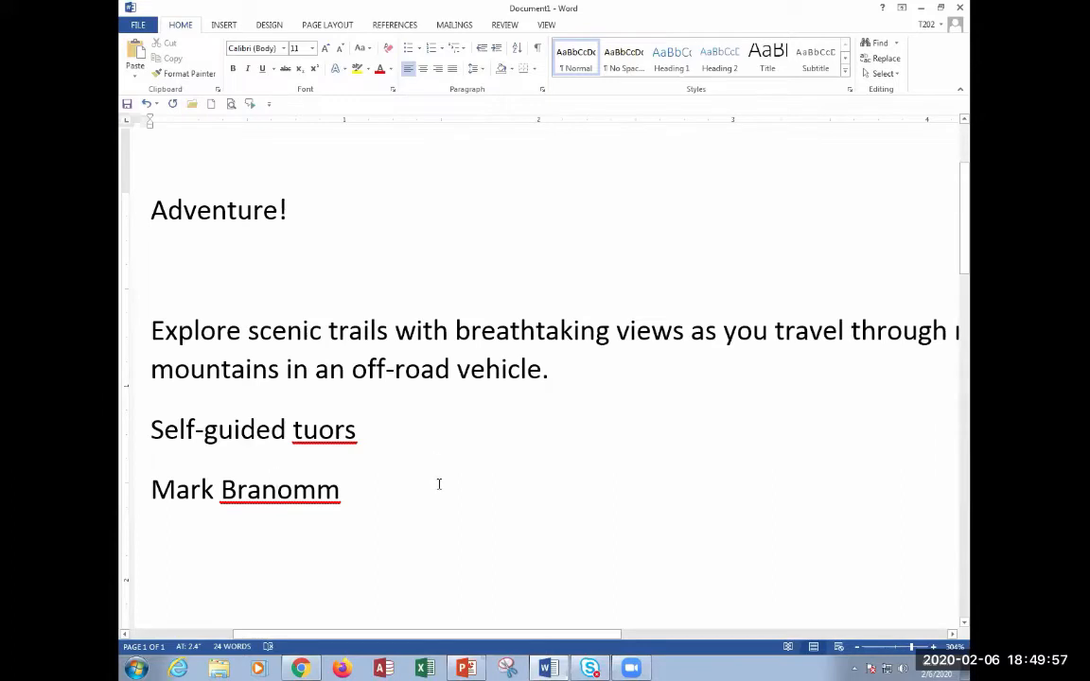
pyautogui.click(128, 509)
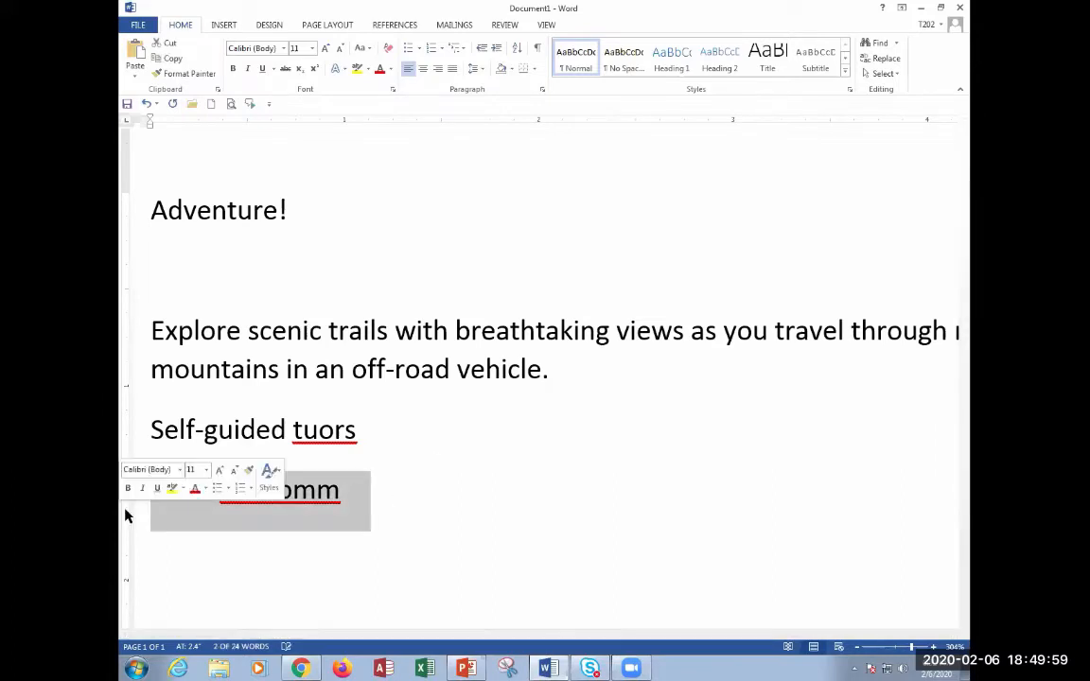
pyautogui.press('BackSpace')
pyautogui.press('BackSpace')
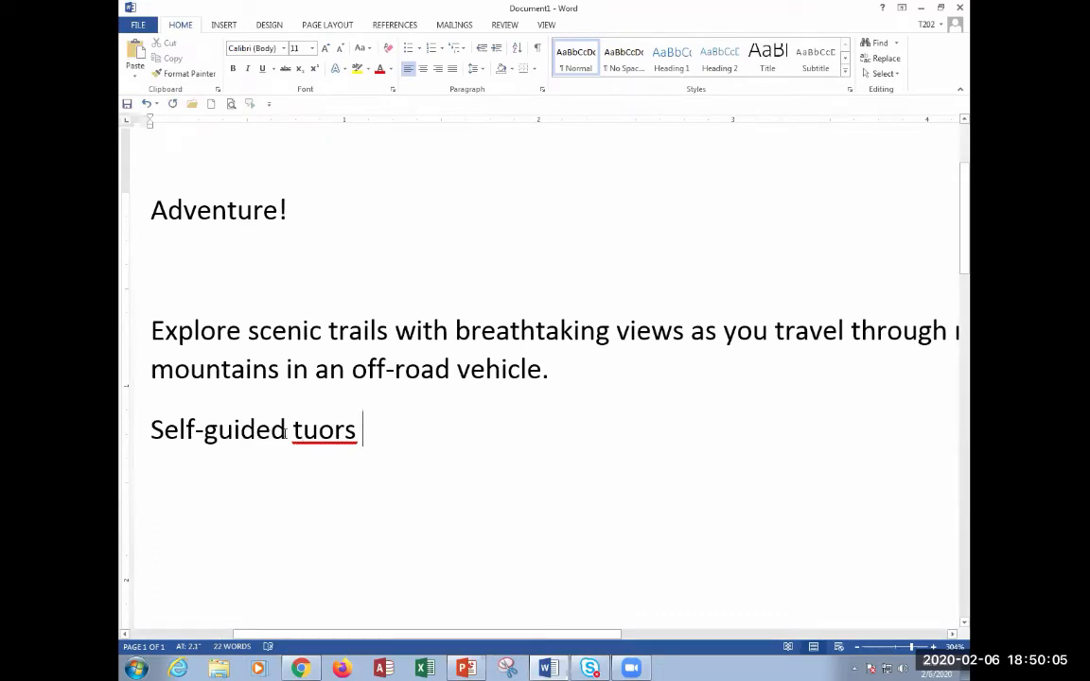
# Correct "tuors" to "tours" using the suggested spelling and complete the line with "available".
pyautogui.rightClick(331, 433)
pyautogui.click(390, 458)
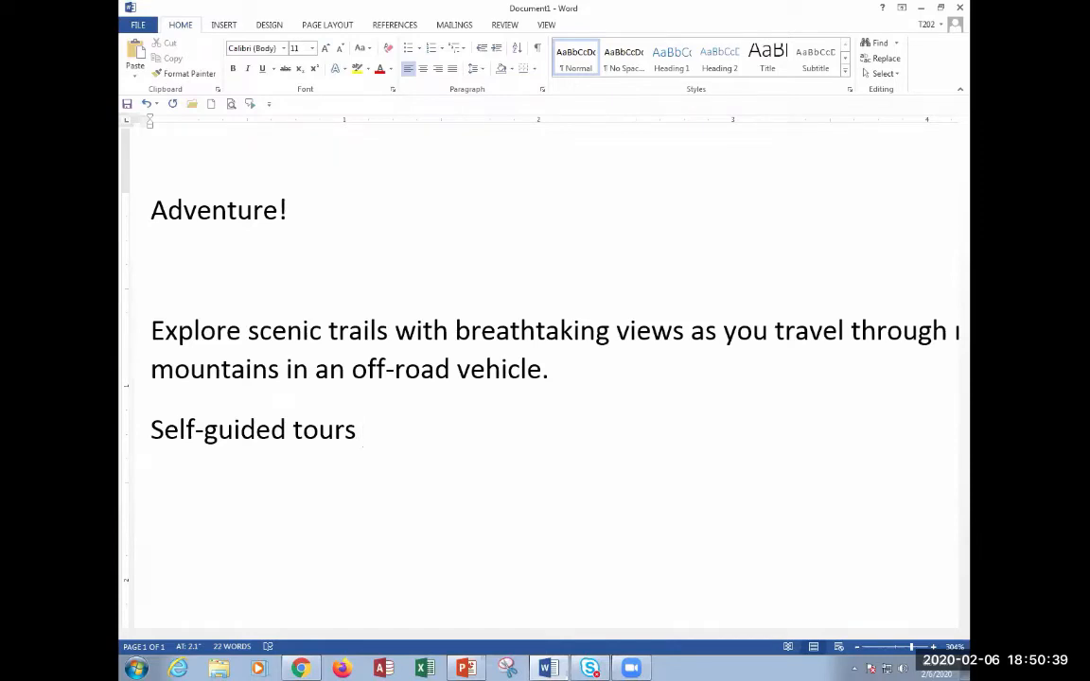
pyautogui.write('available')
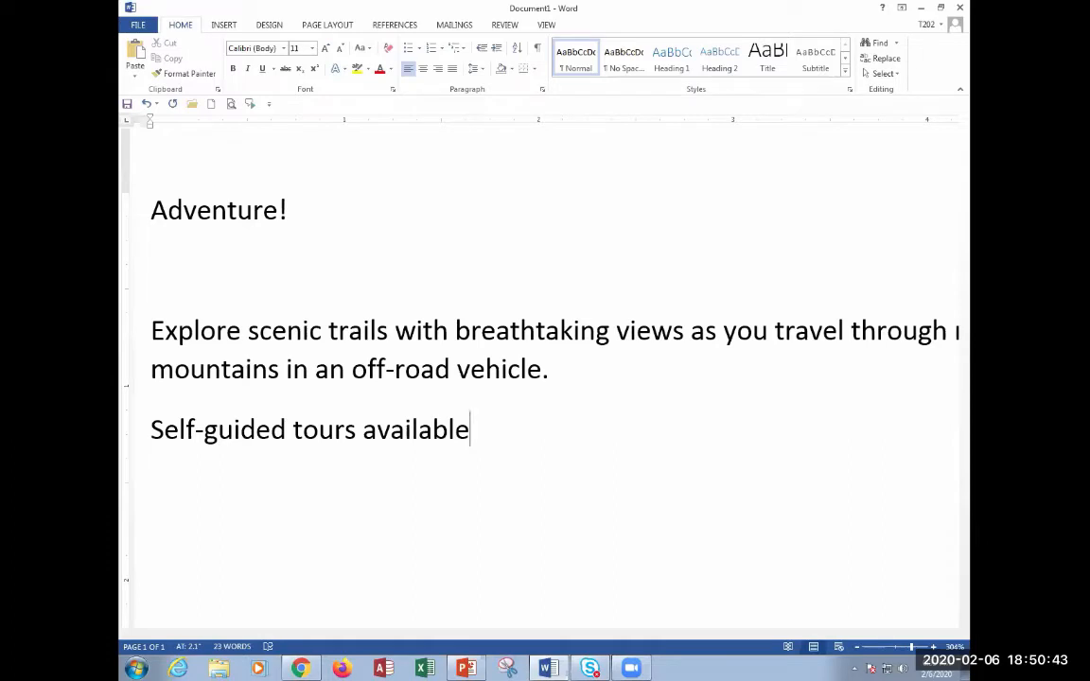
# Add the paragraphs "Open March through October" and "All vehicles and gear provided" below the tours line.
pyautogui.press('Return')
pyautogui.write('Open March through October')
pyautogui.press('Return')
pyautogui.write('All v')
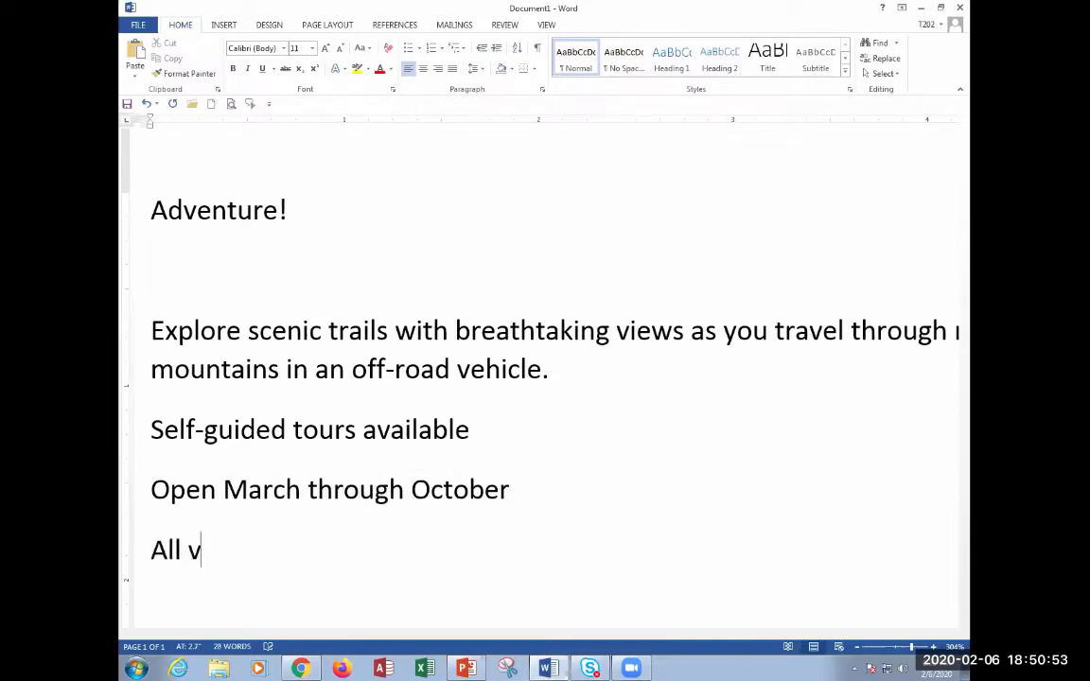
pyautogui.write('ehicles and g')
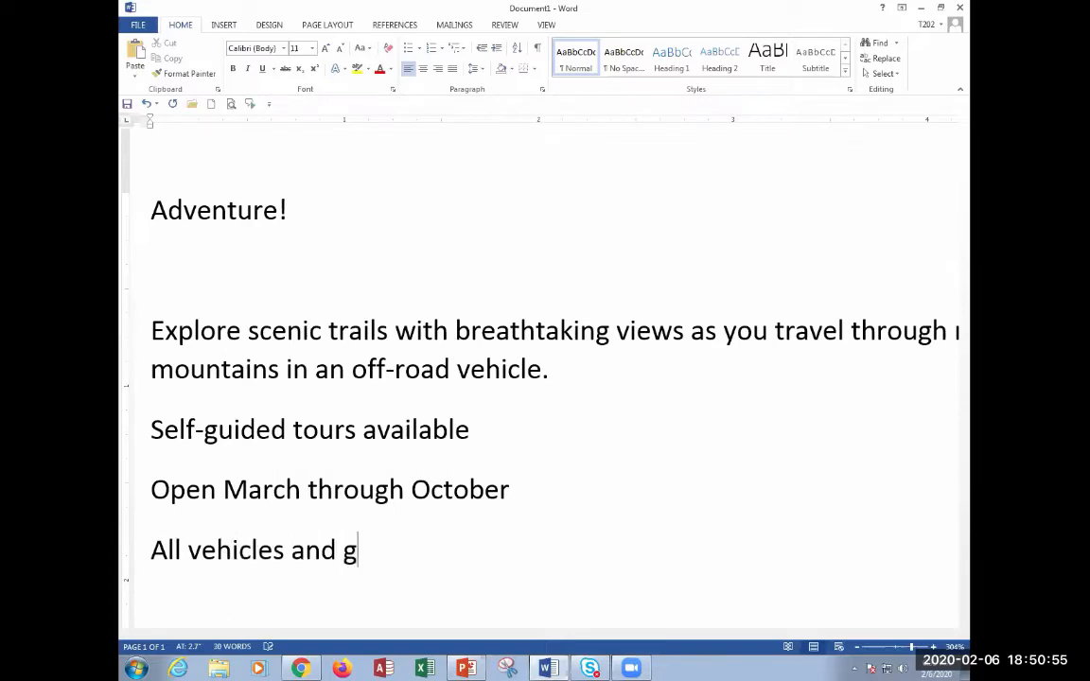
pyautogui.write('ear provided ')
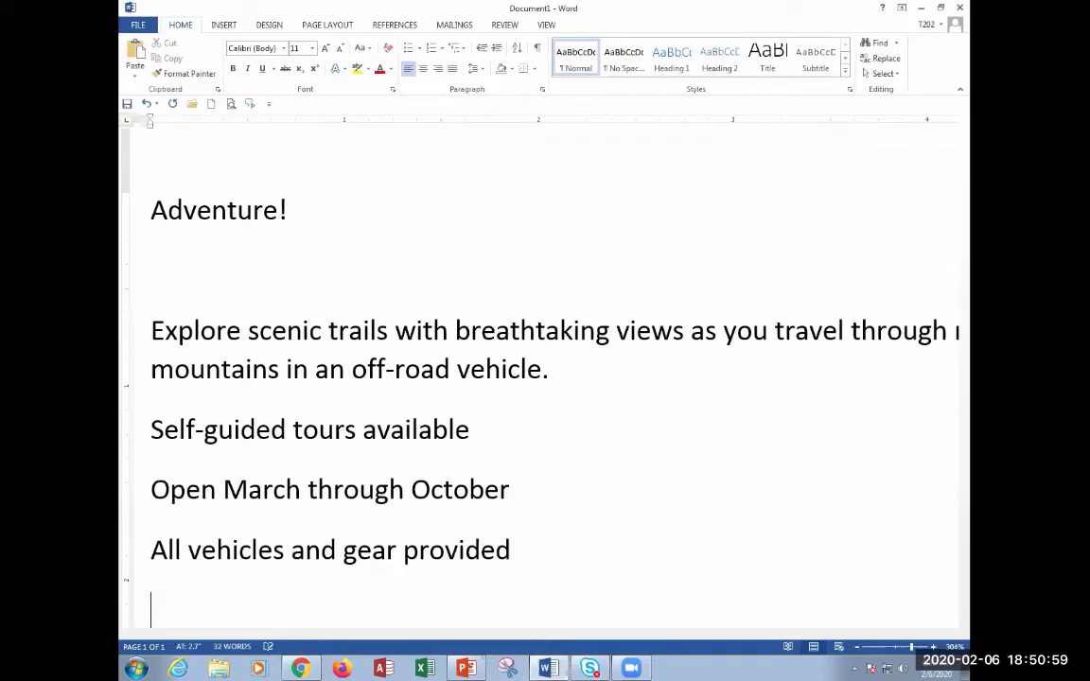
# Write the closing line "To book your adventure, call" followed by the booking phone number and an exclamation mark.
pyautogui.write('To book your adventure, call ')
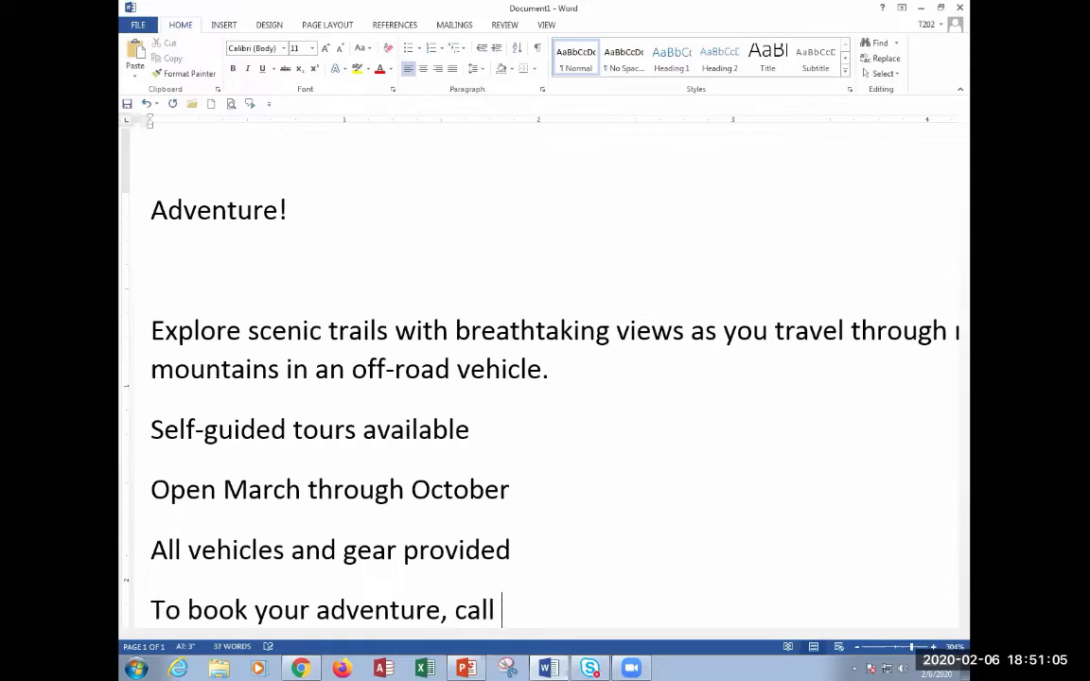
pyautogui.write('555')
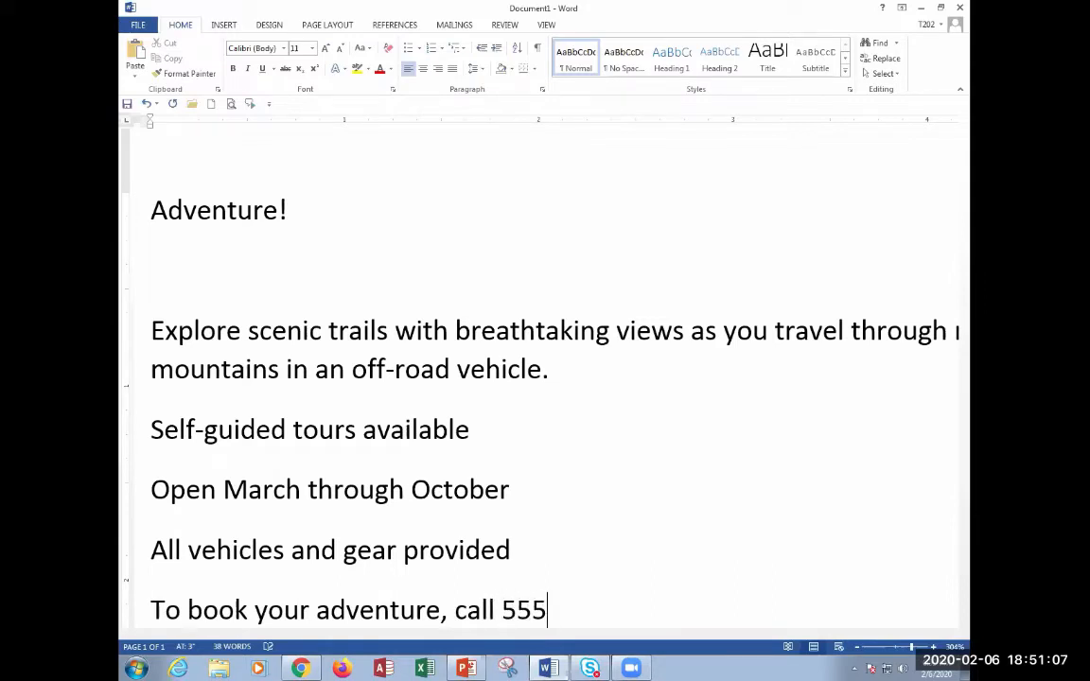
pyautogui.write('-892')
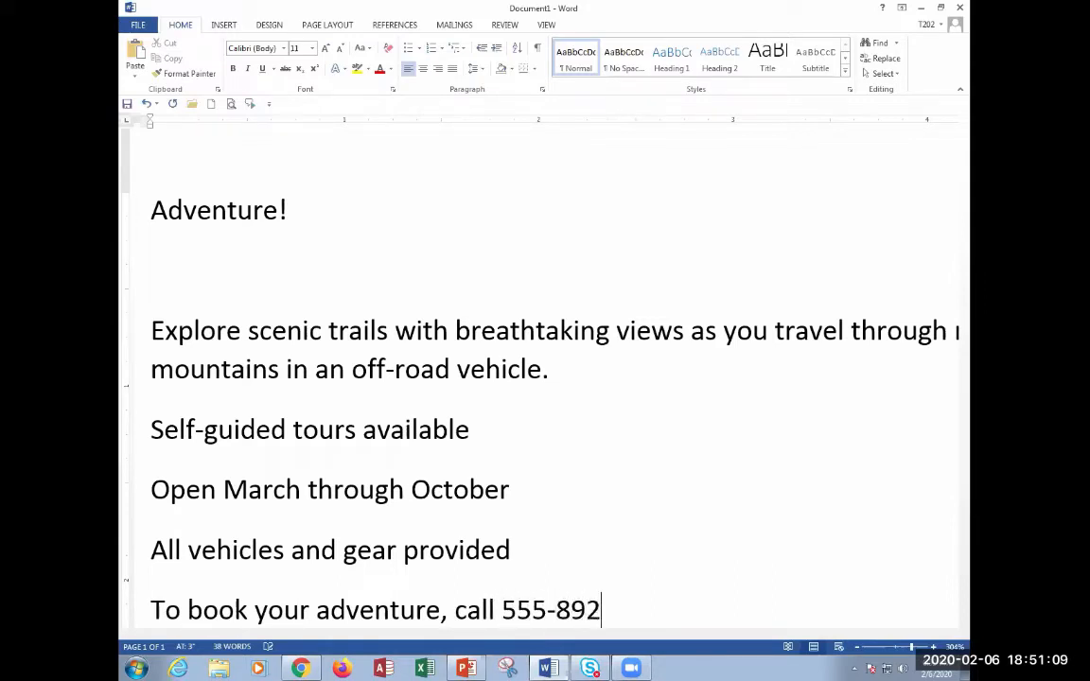
pyautogui.write('8!')
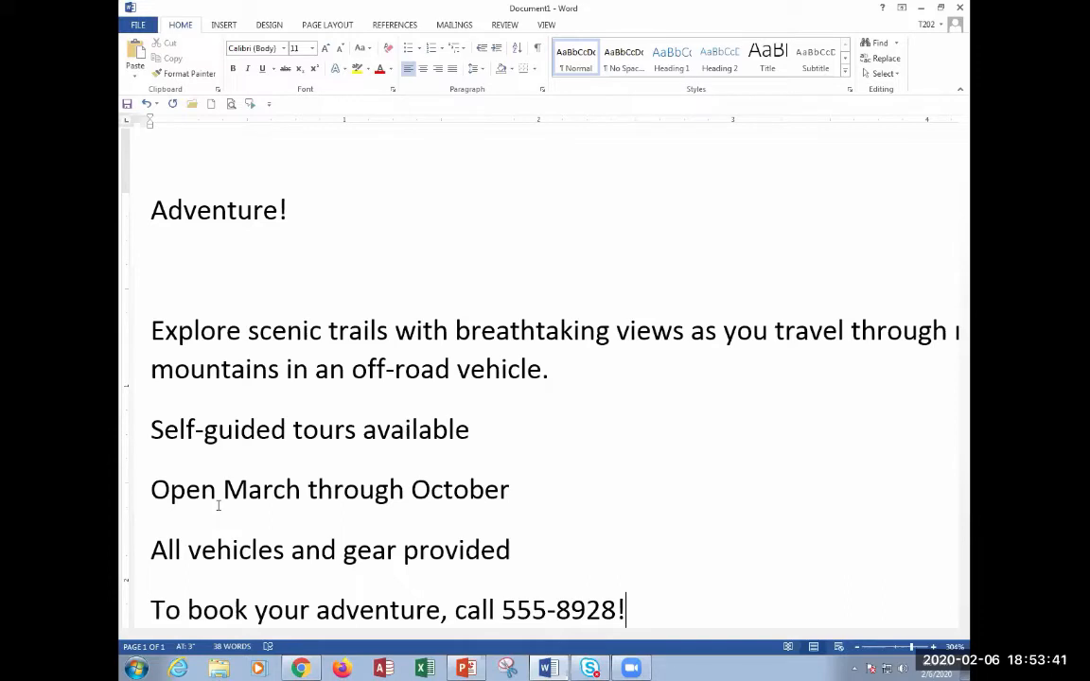
# Zoom the flyer out to 144% and place the cursor in the paragraph beginning "Explore scenic trails".
pyautogui.scroll(-4, 216, 331)
pyautogui.scroll(2, 216, 331)
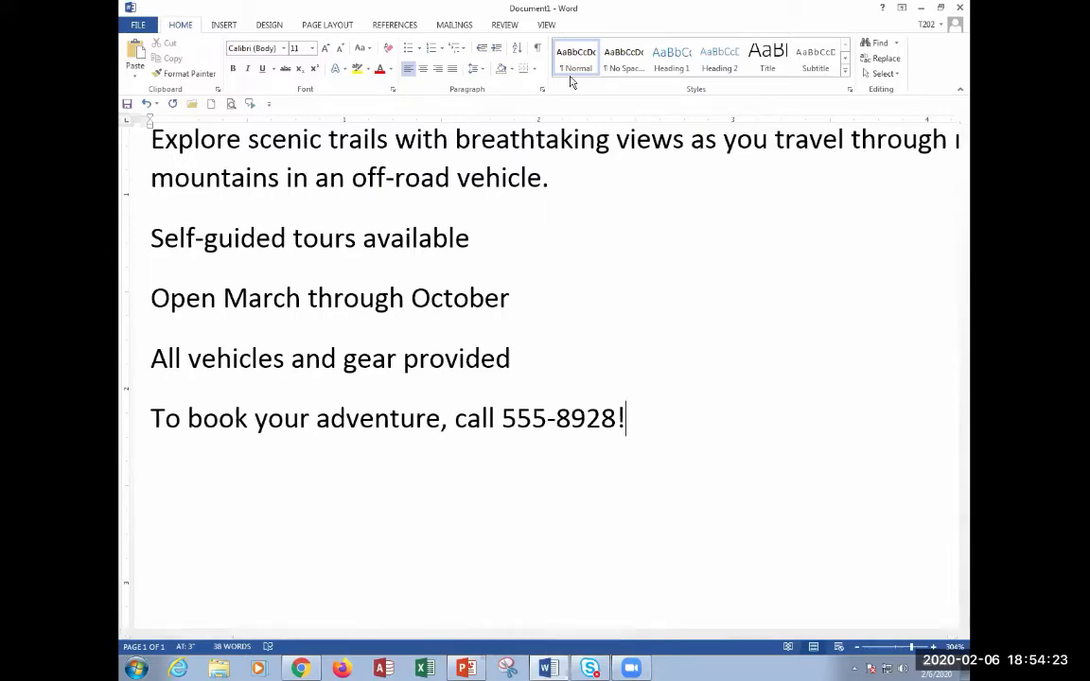
pyautogui.scroll(-5, 516, 213)
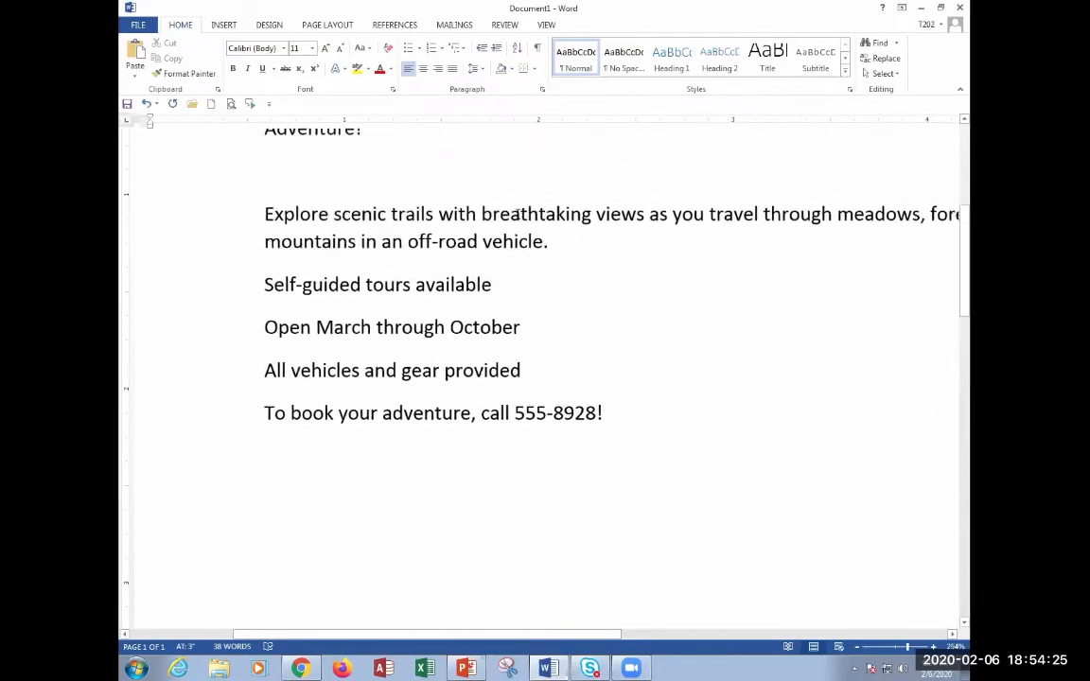
pyautogui.scroll(-11, 517, 213)
pyautogui.click(378, 293)
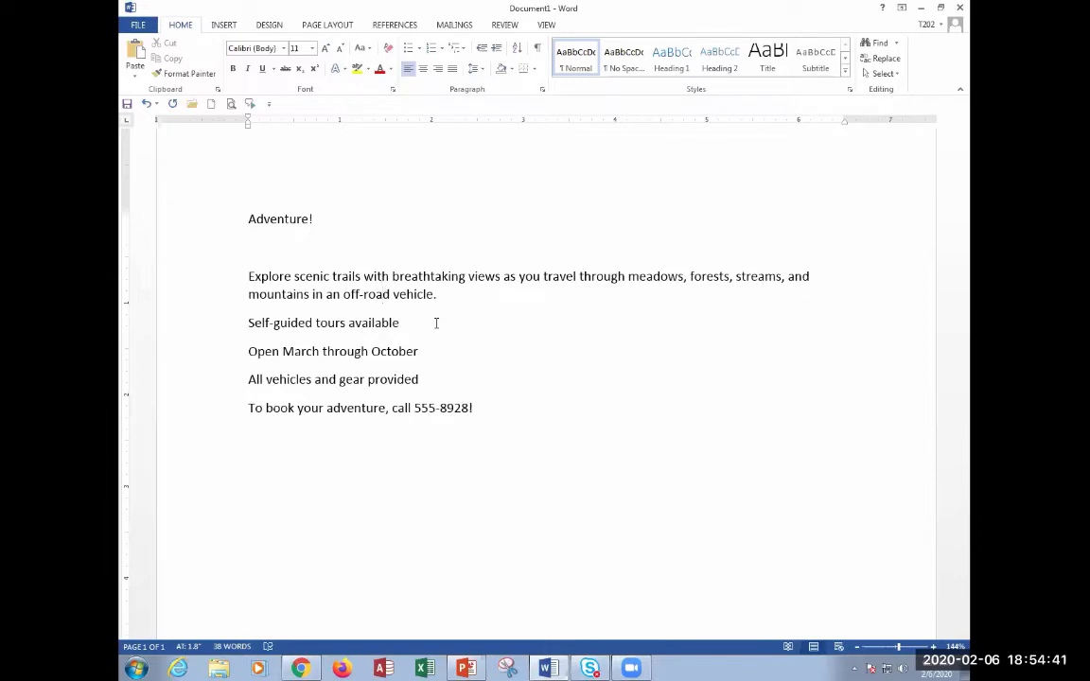
# Demonstrate moving the cursor through the flyer text one character and one line at a time.
pyautogui.press('Down')
pyautogui.press('Down')
pyautogui.press('Down')
pyautogui.press('Right')
pyautogui.press('Right')
pyautogui.press('Right')
pyautogui.press('Right')
pyautogui.press('Right')
pyautogui.press('Right')
pyautogui.press('Right')
pyautogui.press('Right')
pyautogui.press('Right')
pyautogui.press('Right')
pyautogui.press('Left')
pyautogui.press('Left')
pyautogui.press('Left')
pyautogui.press('Up')
pyautogui.press('Down')
pyautogui.press('Right')
pyautogui.press('Up')
pyautogui.press('Up')
pyautogui.press('Up')
pyautogui.press('Up')
pyautogui.press('Up')
pyautogui.press('Up')
pyautogui.press('Down')
# Jump to the document's start, place the cursor after "Self-guided tours available", and move word by word forwards and backwards from the line below.
pyautogui.hotkey('ctrl', 'Home')
pyautogui.click(436, 323)
pyautogui.press('Down')
pyautogui.hotkey('ctrl', 'Right')
pyautogui.hotkey('ctrl', 'Right')
pyautogui.hotkey('ctrl', 'Right')
pyautogui.hotkey('ctrl', 'Right')
pyautogui.hotkey('ctrl', 'Right')
pyautogui.hotkey('ctrl', 'Right')
pyautogui.hotkey('ctrl', 'Right')
pyautogui.hotkey('ctrl', 'Right')
pyautogui.hotkey('ctrl', 'Right')
pyautogui.hotkey('ctrl', 'Right')
pyautogui.hotkey('ctrl', 'Right')
pyautogui.hotkey('ctrl', 'Right')
pyautogui.hotkey('ctrl', 'Right')
pyautogui.hotkey('ctrl', 'Right')
pyautogui.hotkey('ctrl', 'Right')
pyautogui.hotkey('ctrl', 'Right')
pyautogui.hotkey('ctrl', 'Left')
pyautogui.hotkey('ctrl', 'Left')
pyautogui.hotkey('ctrl', 'Left')
pyautogui.hotkey('ctrl', 'Left')
pyautogui.hotkey('ctrl', 'Left')
pyautogui.hotkey('ctrl', 'Left')
pyautogui.hotkey('ctrl', 'Left')
pyautogui.hotkey('ctrl', 'Left')
pyautogui.hotkey('ctrl', 'Left')
pyautogui.hotkey('ctrl', 'Left')
# Move the cursor up and down between the flyer's short lines.
pyautogui.press('Up')
pyautogui.press('Up')
pyautogui.press('Down')
pyautogui.press('Down')
pyautogui.press('Down')
pyautogui.press('Down')
pyautogui.press('Down')
pyautogui.press('Up')
pyautogui.press('Up')
pyautogui.press('Up')
pyautogui.press('Up')
pyautogui.press('Up')
pyautogui.press('Down')
pyautogui.press('Down')
# Create a new blank document and generate placeholder text with =lorem(4,3).
pyautogui.hotkey('ctrl', 'n')
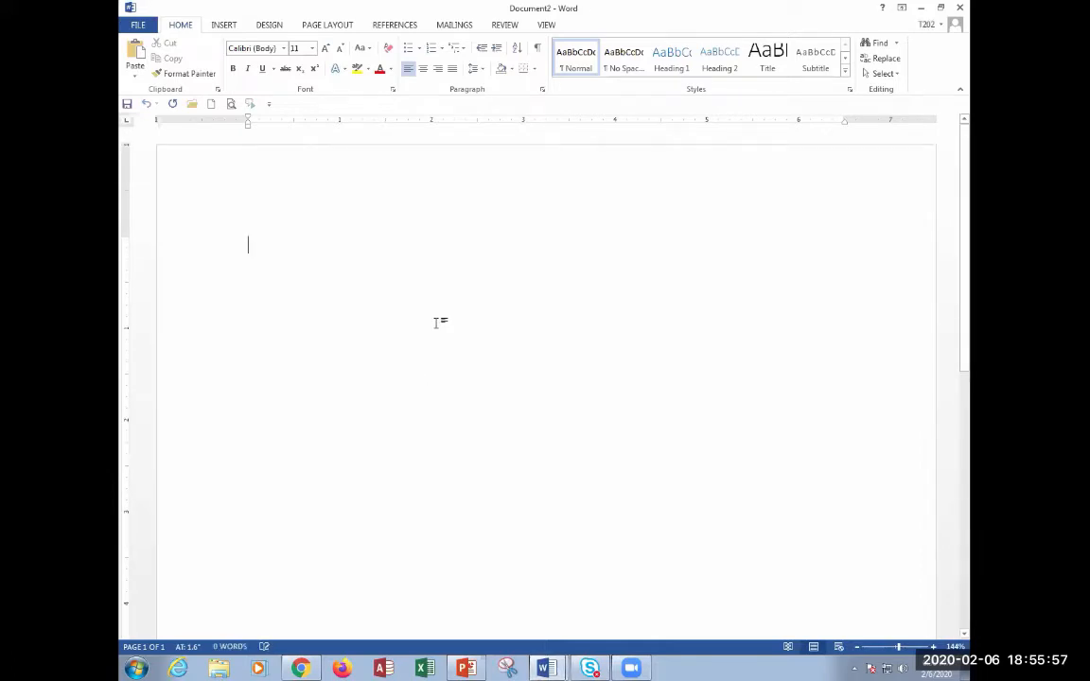
pyautogui.press('BackSpace')
pyautogui.press('BackSpace')
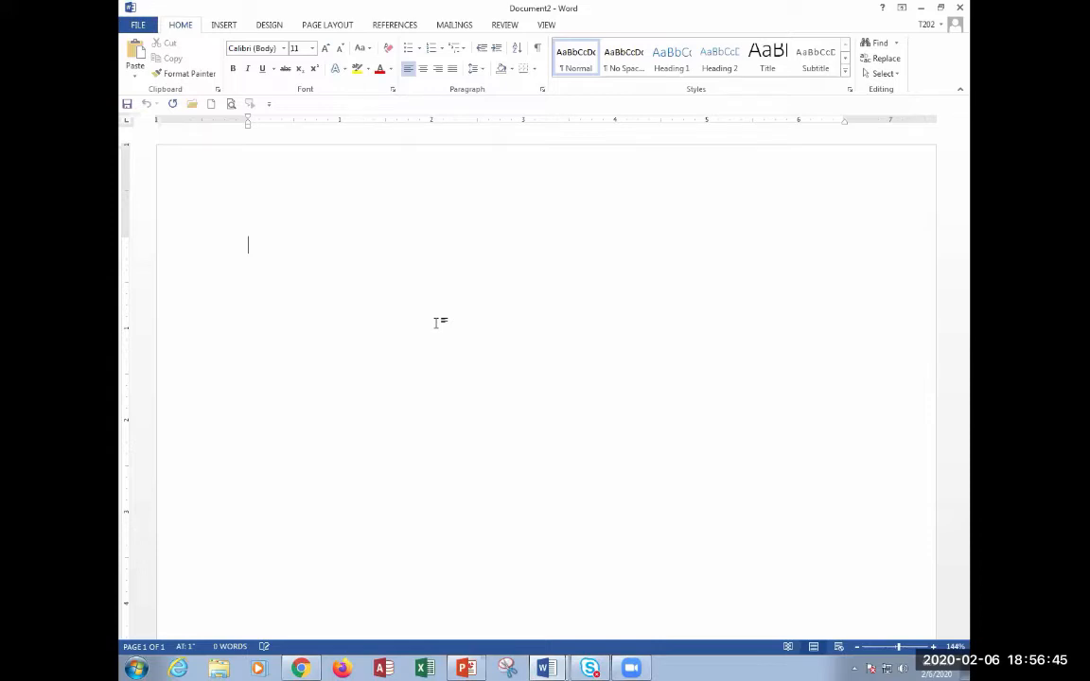
pyautogui.write('=lorem')
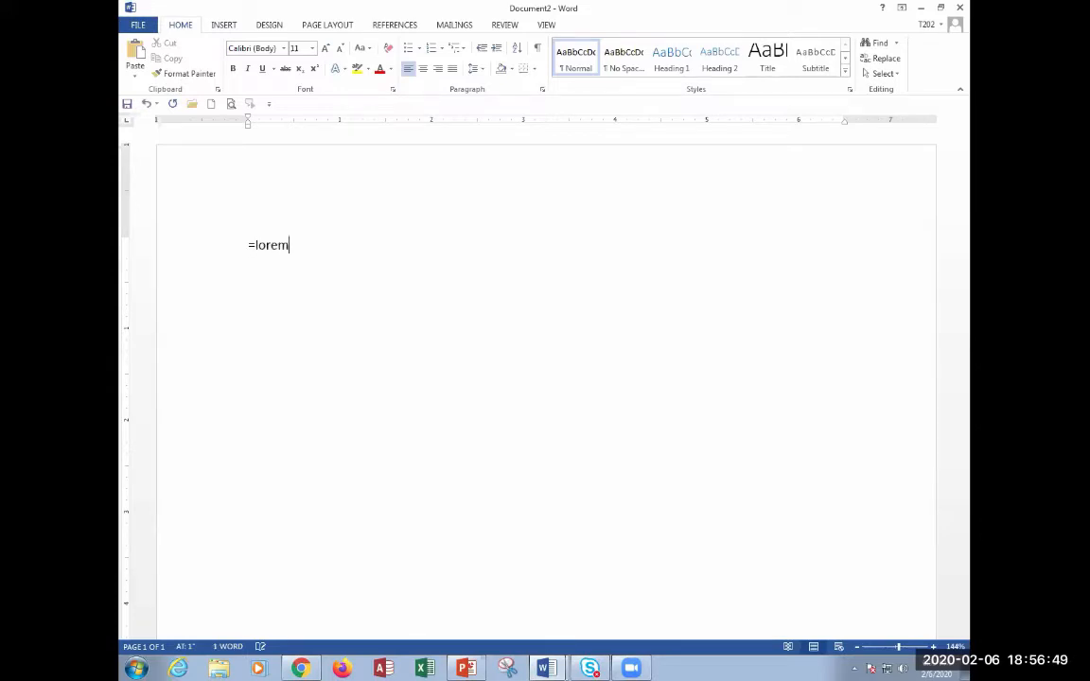
pyautogui.write('(4,3)')
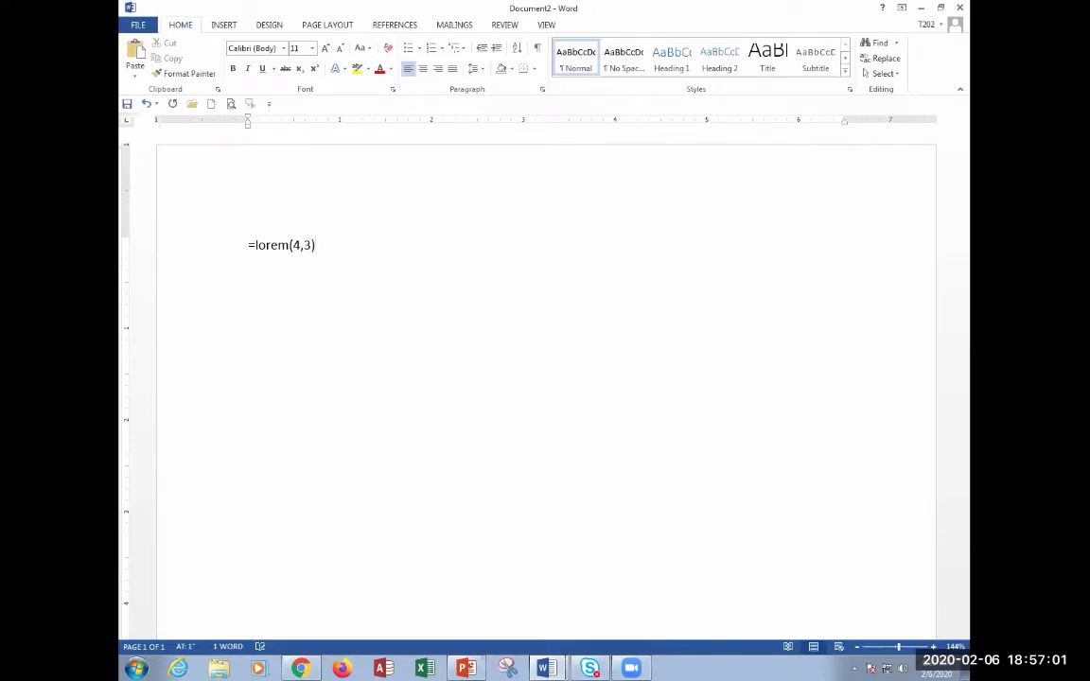
pyautogui.press('Return')
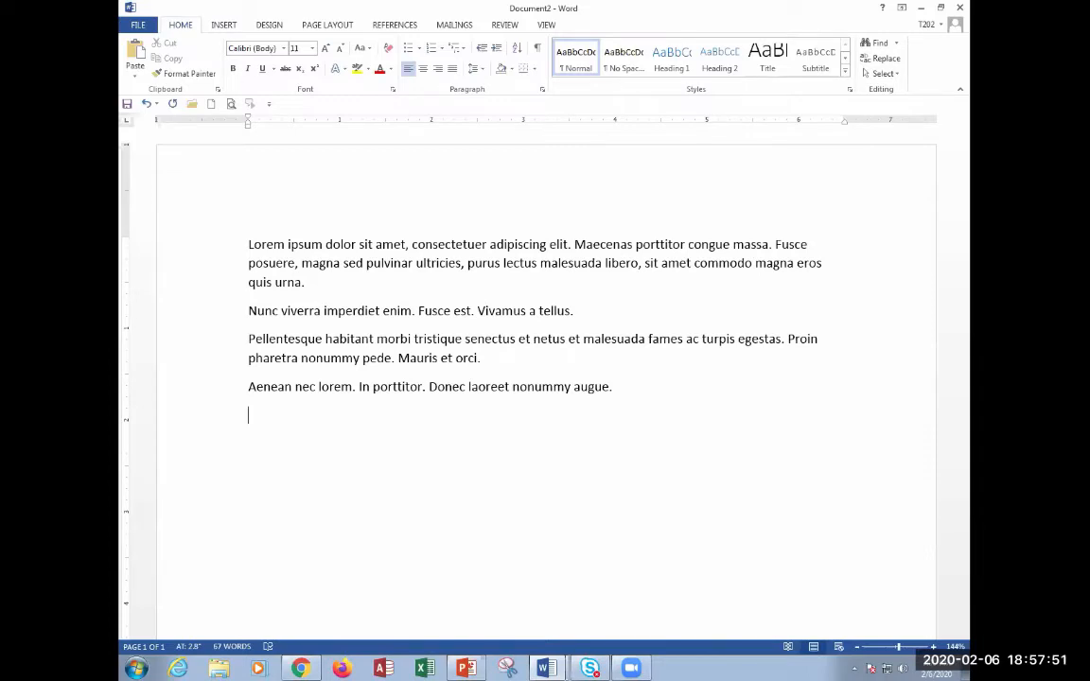
# Undo the placeholder text and regenerate it with =lorem(10,10).
pyautogui.hotkey('ctrl', 'z')
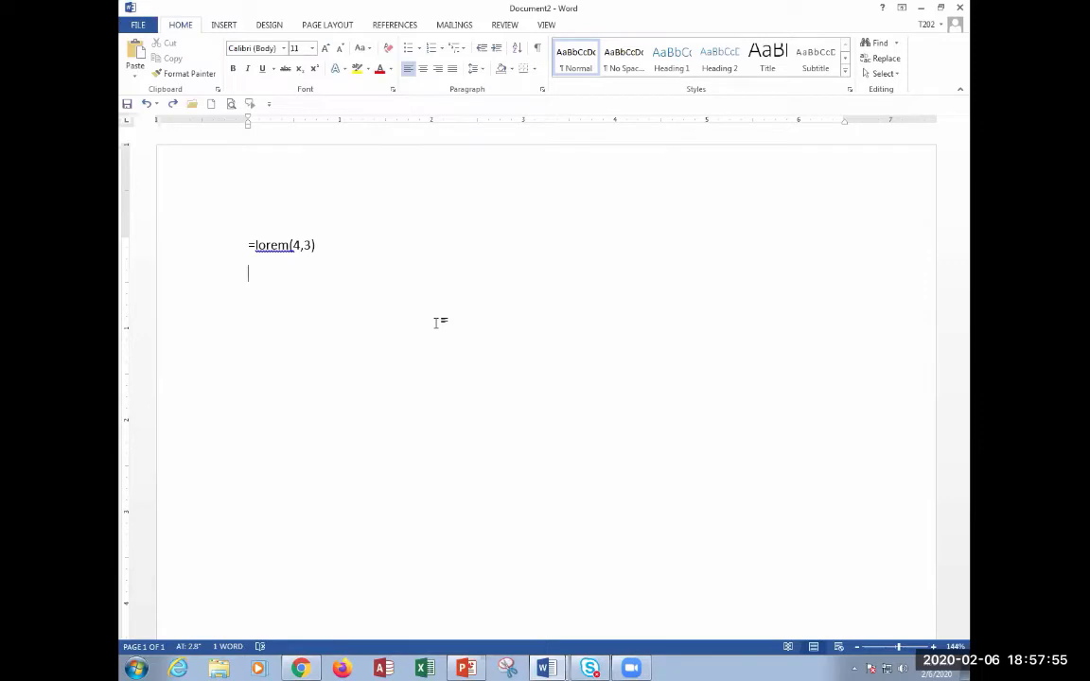
pyautogui.press('Left')
pyautogui.press('Left')
pyautogui.press('Left')
pyautogui.press('Left')
pyautogui.press('BackSpace')
pyautogui.write('10')
pyautogui.press('Right')
pyautogui.press('Right')
pyautogui.press('BackSpace')
pyautogui.write('10')
pyautogui.press('Return')
# Place the cursor at the start of the placeholder text and move it down and up one paragraph at a time.
pyautogui.scroll(3, 444, 453)
pyautogui.scroll(10, 444, 453)
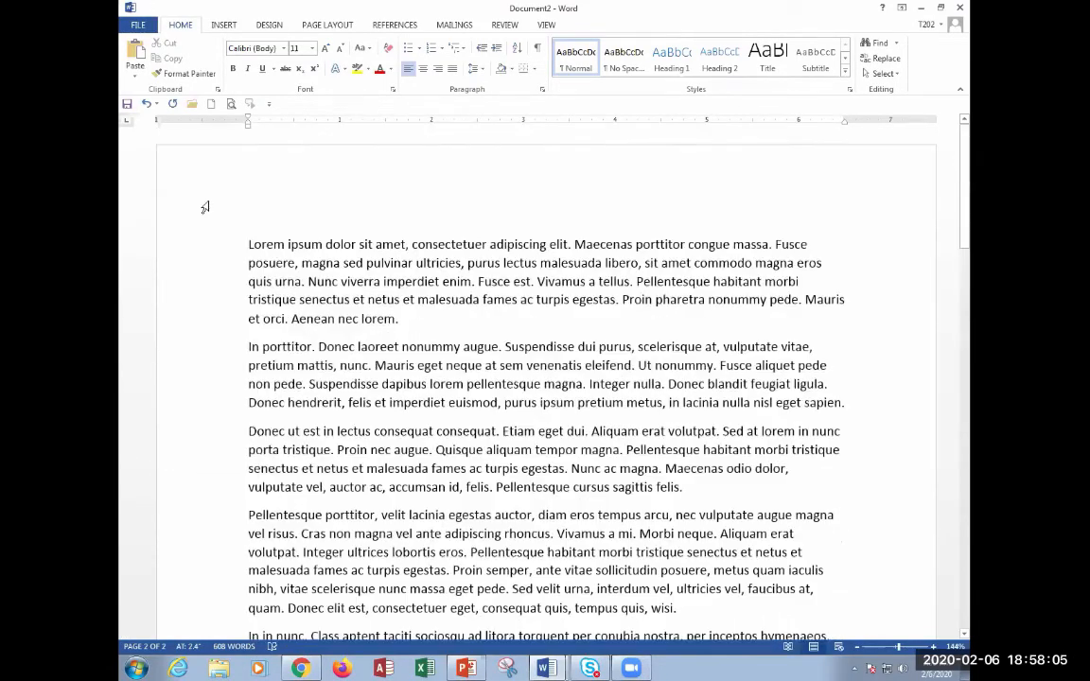
pyautogui.click(227, 227)
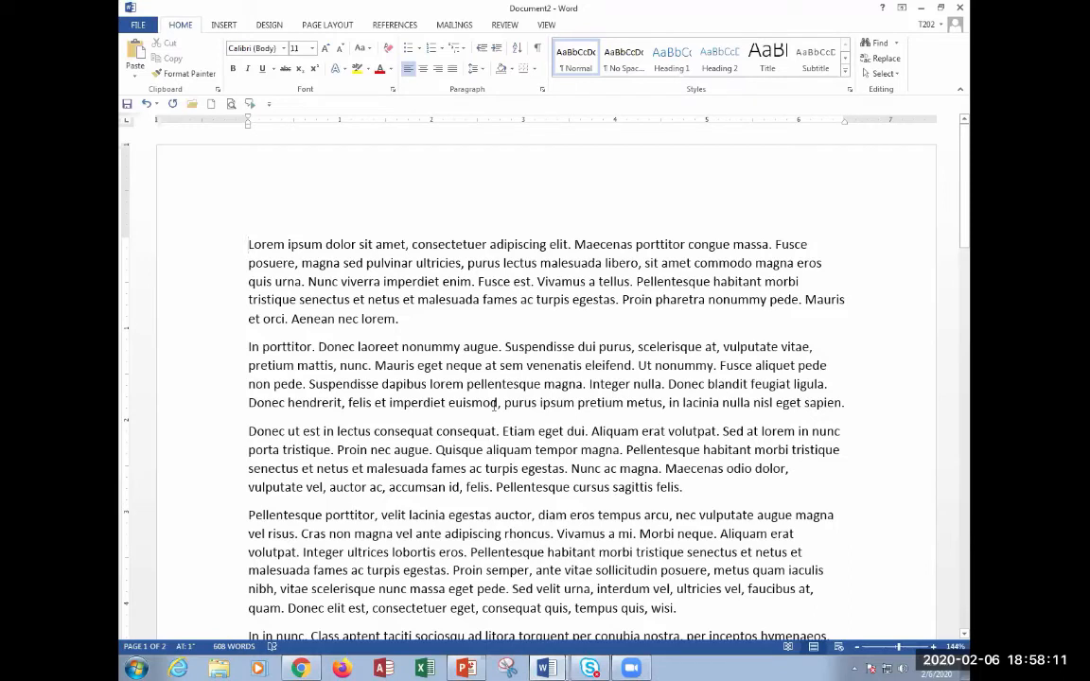
pyautogui.hotkey('ctrl', 'Down')
pyautogui.hotkey('ctrl', 'Down')
pyautogui.hotkey('ctrl', 'Down')
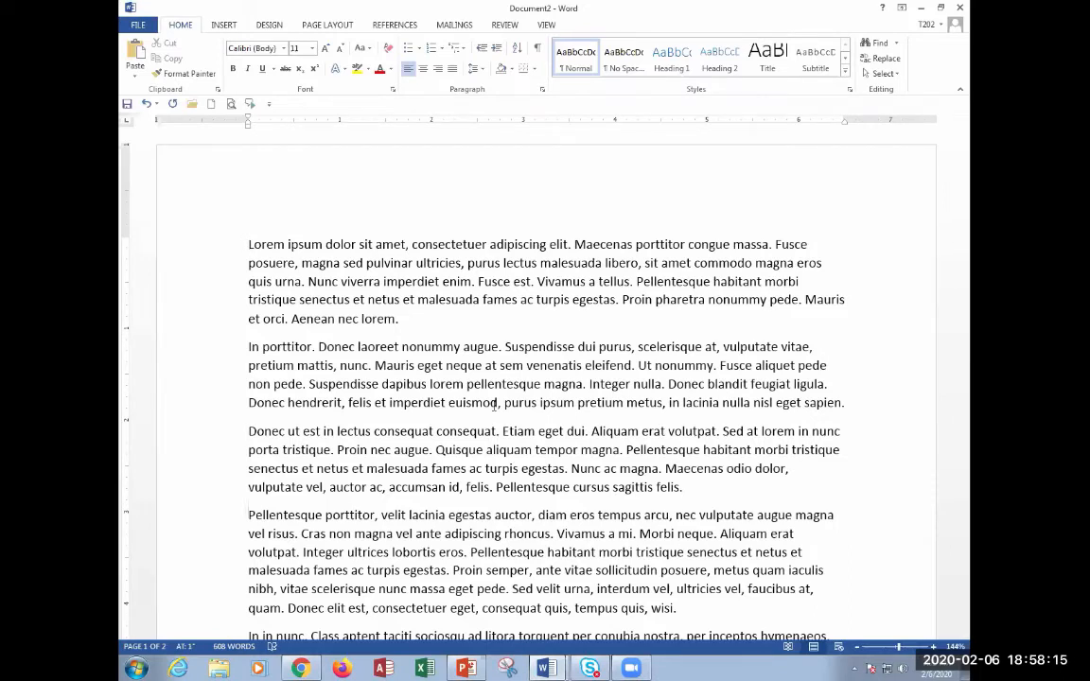
pyautogui.hotkey('ctrl', 'Down')
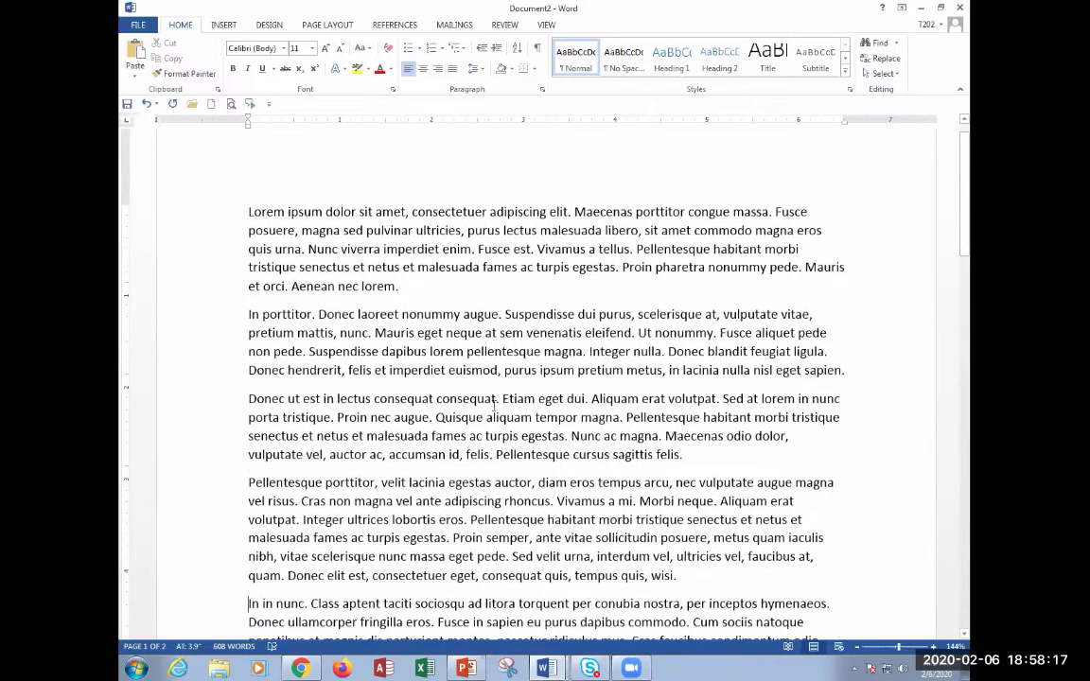
pyautogui.hotkey('ctrl', 'Up')
pyautogui.hotkey('ctrl', 'Up')
pyautogui.hotkey('ctrl', 'Up')
pyautogui.hotkey('ctrl', 'Up')
pyautogui.hotkey('ctrl', 'Down')
pyautogui.hotkey('ctrl', 'Down')
pyautogui.hotkey('ctrl', 'Down')
# Move the cursor up line by line to the third line of the second paragraph, beginning "non pede".
pyautogui.press('Up')
pyautogui.press('Up')
pyautogui.press('Up')
pyautogui.press('Up')
pyautogui.press('Up')
pyautogui.press('Up')
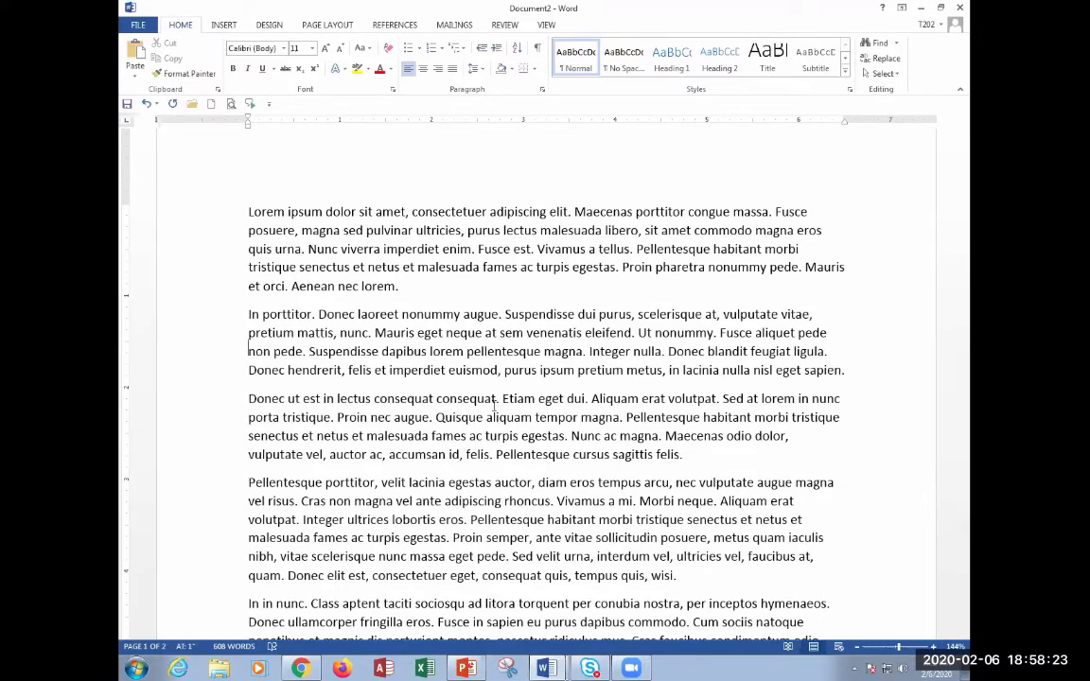
# Return the cursor to the start of the first paragraph and move it forward and back through the text one word at a time.
pyautogui.hotkey('ctrl', 'Up')
pyautogui.hotkey('ctrl', 'Up')
pyautogui.hotkey('ctrl', 'Right')
pyautogui.hotkey('ctrl', 'Right')
pyautogui.hotkey('ctrl', 'Right')
pyautogui.hotkey('ctrl', 'Right')
pyautogui.hotkey('ctrl', 'Right')
pyautogui.hotkey('ctrl', 'Right')
pyautogui.hotkey('ctrl', 'Right')
pyautogui.hotkey('ctrl', 'Right')
pyautogui.hotkey('ctrl', 'Right')
pyautogui.hotkey('ctrl', 'Right')
pyautogui.hotkey('ctrl', 'Right')
pyautogui.hotkey('ctrl', 'Right')
pyautogui.hotkey('ctrl', 'Right')
pyautogui.hotkey('ctrl', 'Right')
pyautogui.hotkey('ctrl', 'Right')
pyautogui.hotkey('ctrl', 'Left')
pyautogui.hotkey('ctrl', 'Left')
pyautogui.hotkey('ctrl', 'Left')
pyautogui.hotkey('ctrl', 'Left')
pyautogui.hotkey('ctrl', 'Left')
pyautogui.hotkey('ctrl', 'Left')
pyautogui.hotkey('ctrl', 'Left')
pyautogui.hotkey('ctrl', 'Left')
pyautogui.hotkey('ctrl', 'Left')
pyautogui.hotkey('ctrl', 'Left')
pyautogui.hotkey('ctrl', 'Left')
pyautogui.hotkey('ctrl', 'Left')
pyautogui.hotkey('ctrl', 'Left')
pyautogui.hotkey('ctrl', 'Left')
# Move through the placeholder text one screen at a time to the second page and return to the document's beginning.
pyautogui.press('pagedown')
pyautogui.press('pagedown')
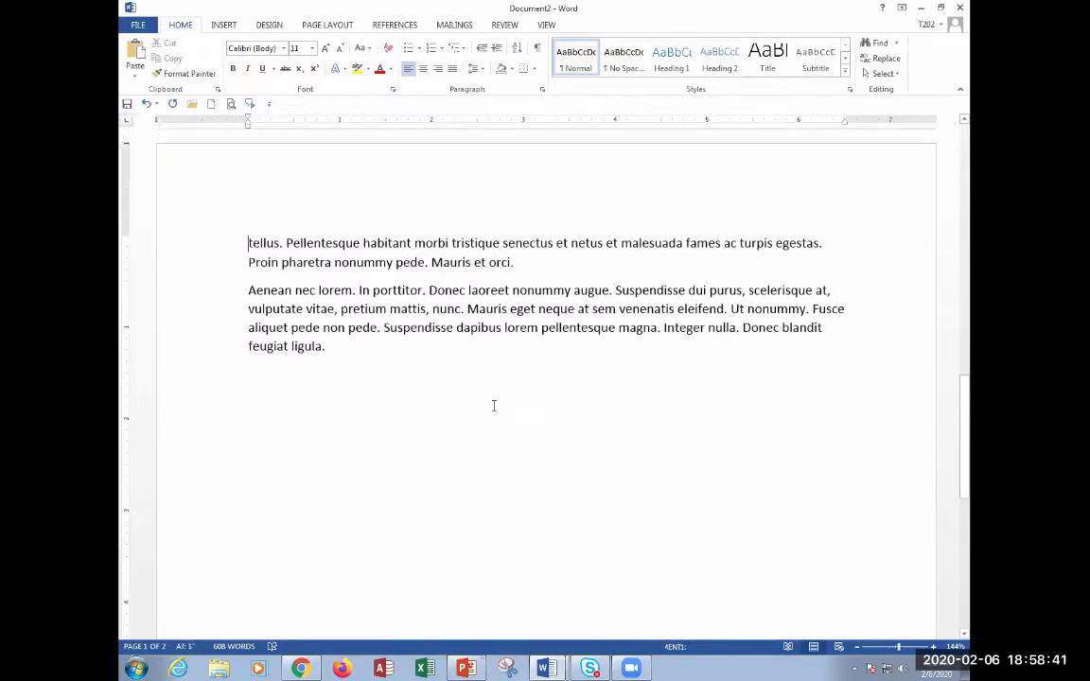
pyautogui.press('pagedown')
pyautogui.hotkey('ctrl', 'Home')
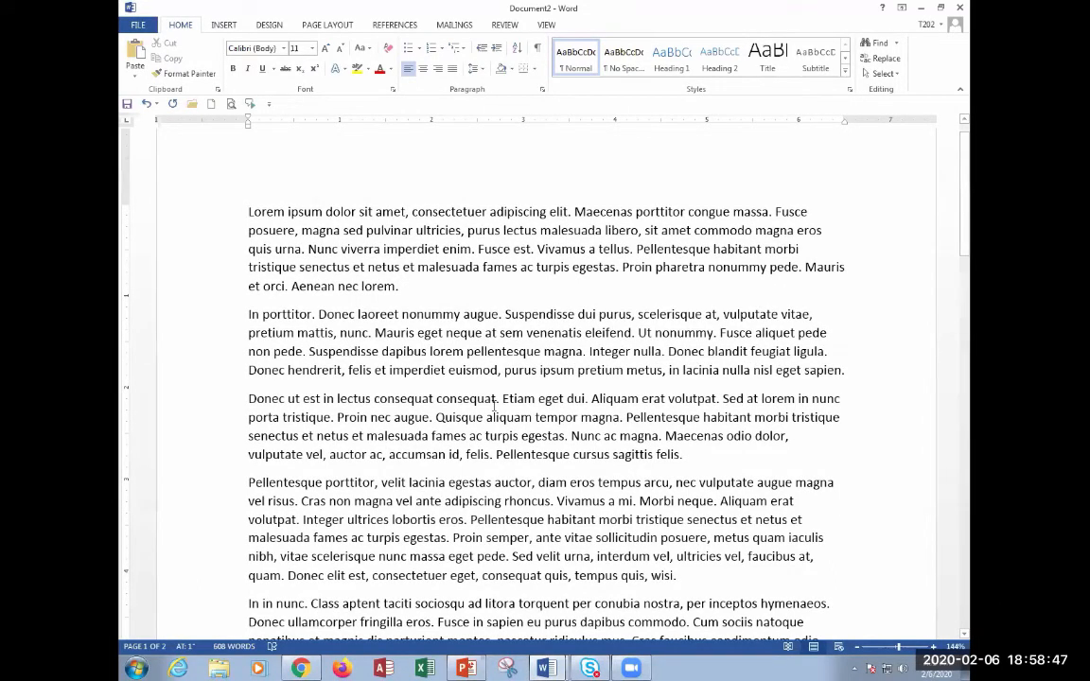
# Move the cursor down five lines from the first line and jump to the end of the document.
pyautogui.press('Down')
pyautogui.press('Down')
pyautogui.press('Down')
pyautogui.press('Down')
pyautogui.press('Down')
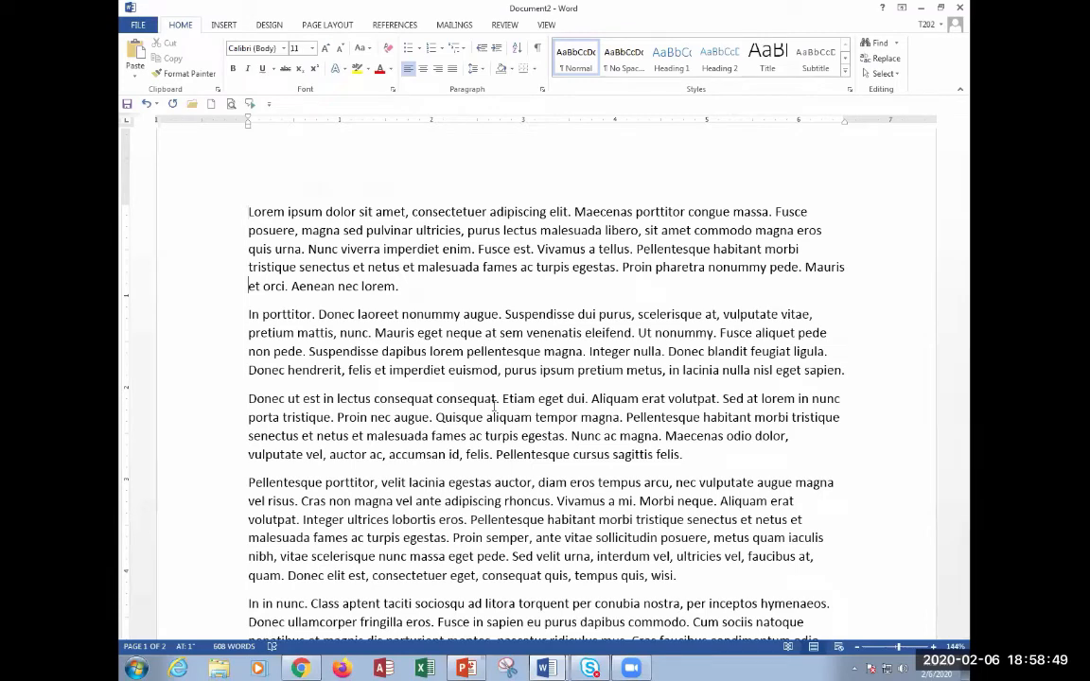
pyautogui.hotkey('ctrl', 'End')
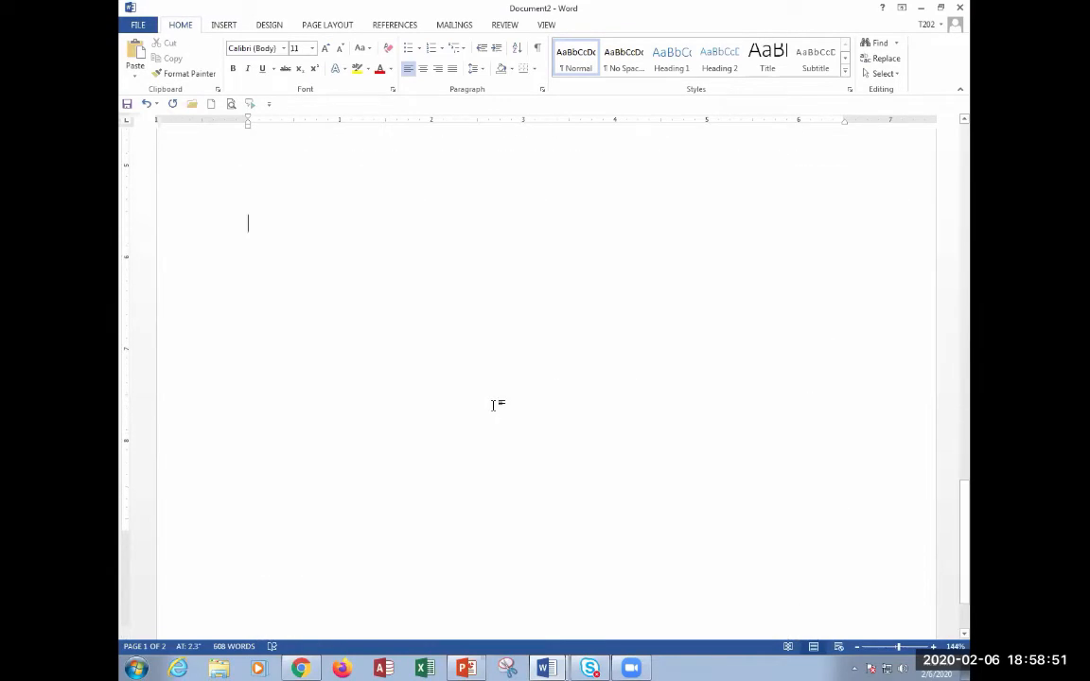
# Move the cursor up line by line from the end of the document and return to the document's beginning.
pyautogui.press('Up')
pyautogui.press('Up')
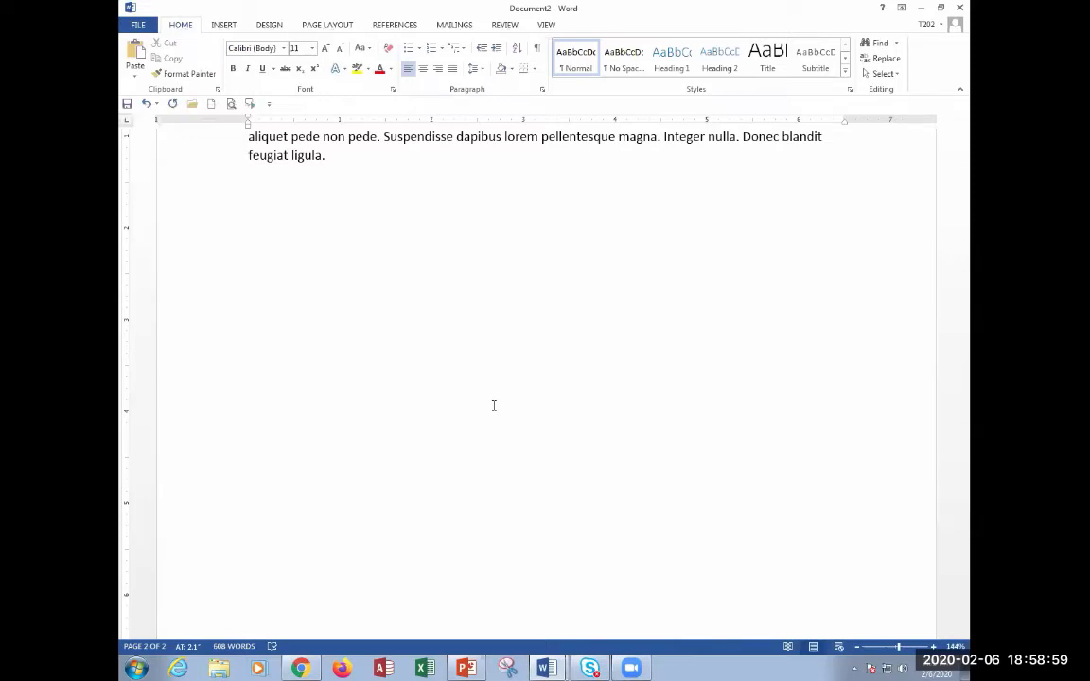
pyautogui.press('Up')
pyautogui.press('Up')
pyautogui.press('Up')
pyautogui.press('Up')
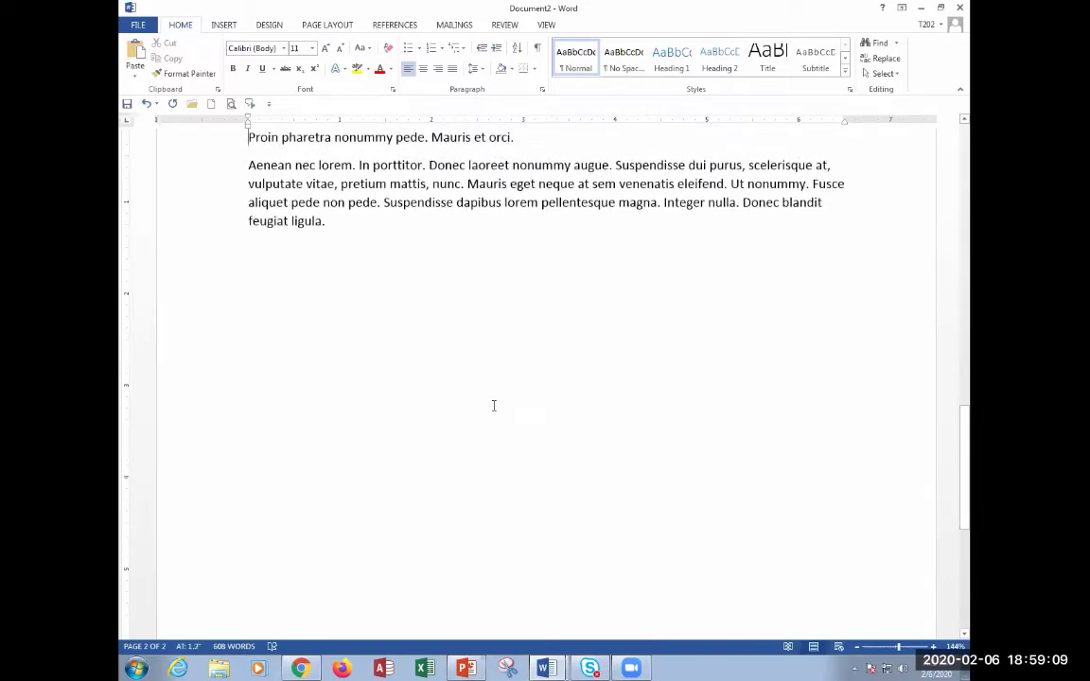
pyautogui.hotkey('ctrl', 'z')
pyautogui.hotkey('ctrl', 'z')
pyautogui.hotkey('ctrl', 'z')
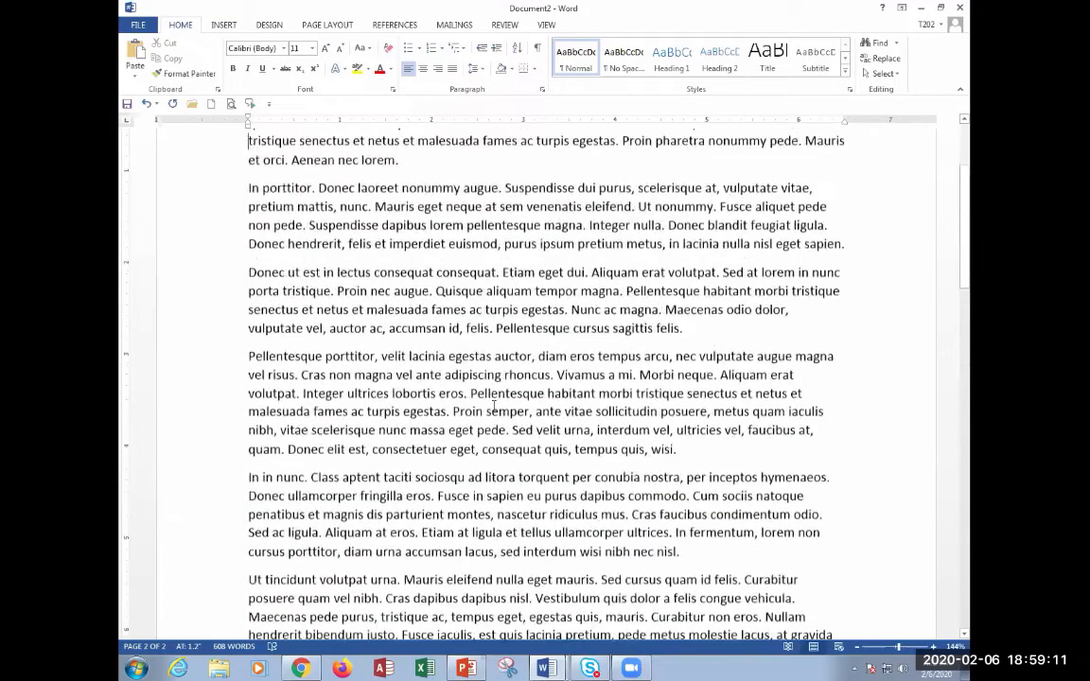
pyautogui.hotkey('ctrl', 'Home')
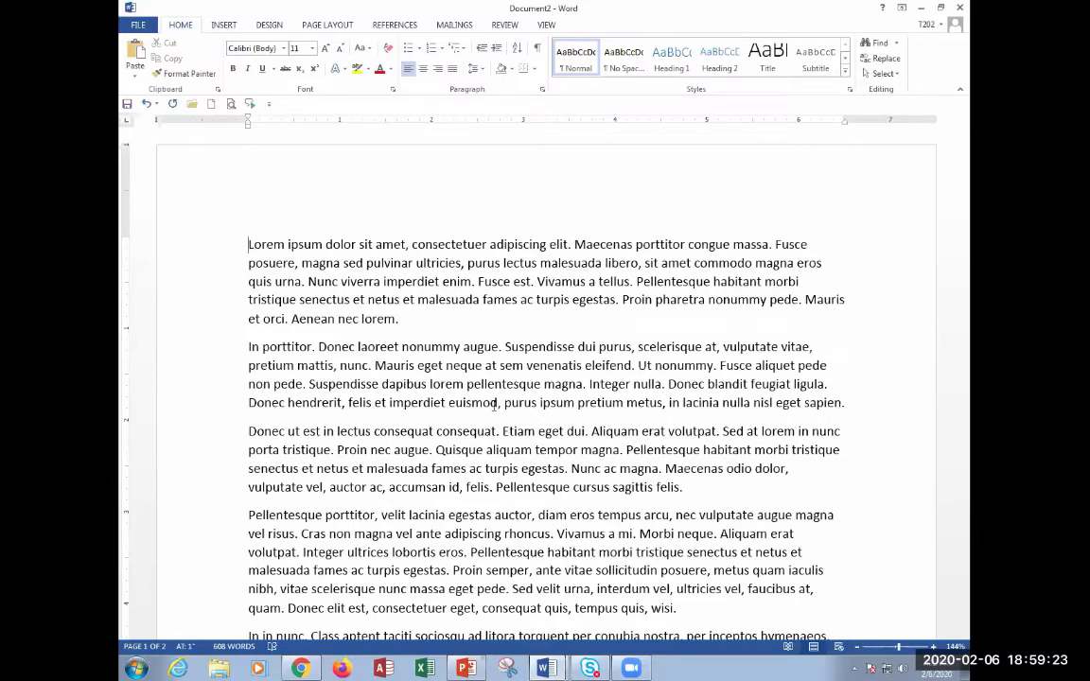
# Jump the cursor repeatedly between the very end and the very beginning of the document, finishing at the beginning.
pyautogui.hotkey('ctrl', 'End')
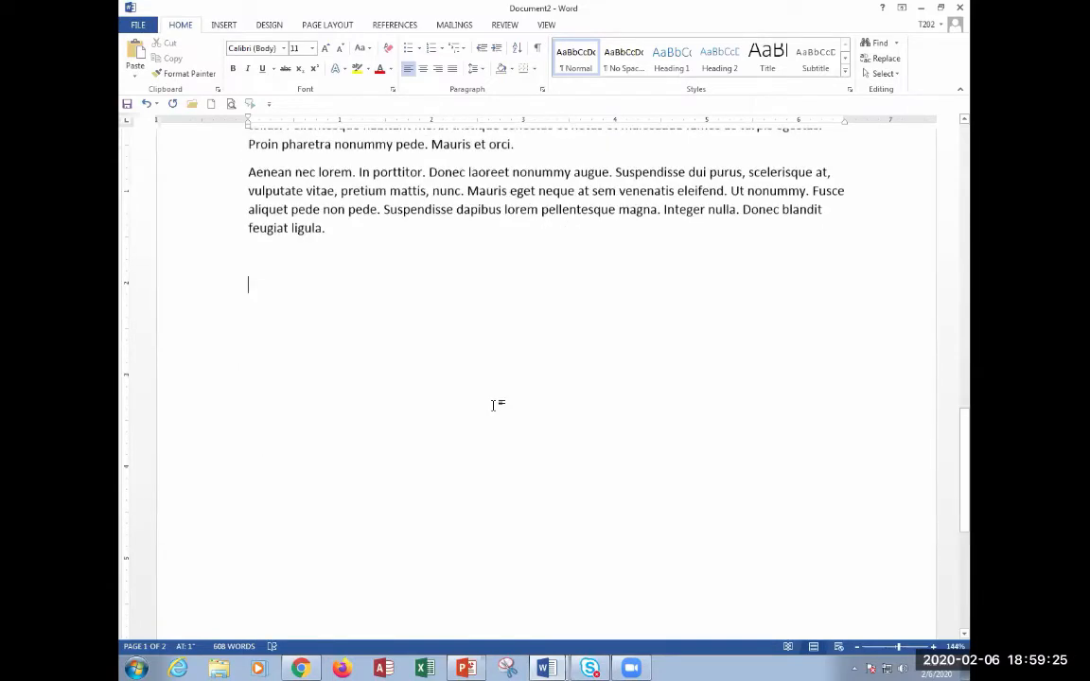
pyautogui.hotkey('ctrl', 'Home')
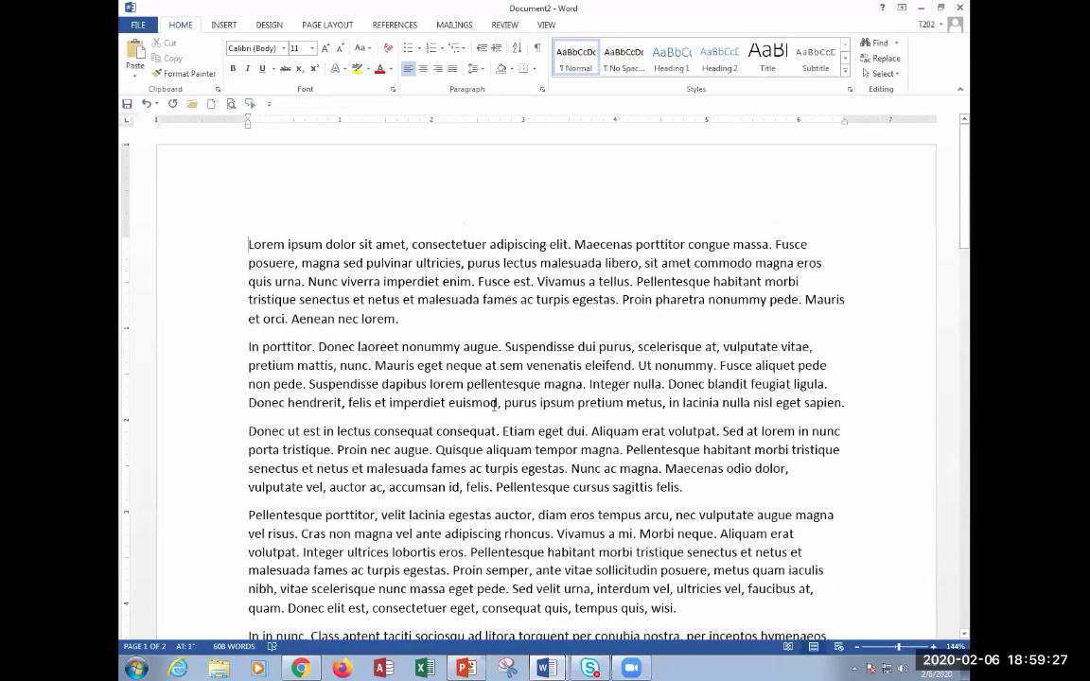
pyautogui.hotkey('ctrl', 'End')
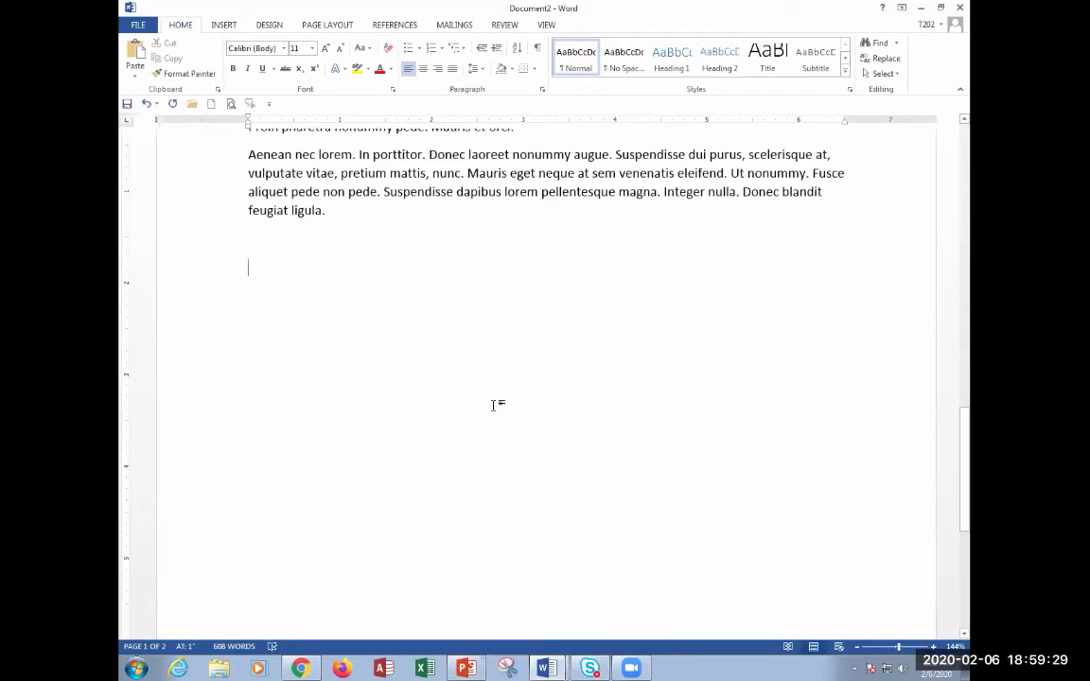
pyautogui.hotkey('ctrl', 'Home')
pyautogui.hotkey('ctrl', 'End')
pyautogui.hotkey('ctrl', 'Home')
pyautogui.hotkey('ctrl', 'End')
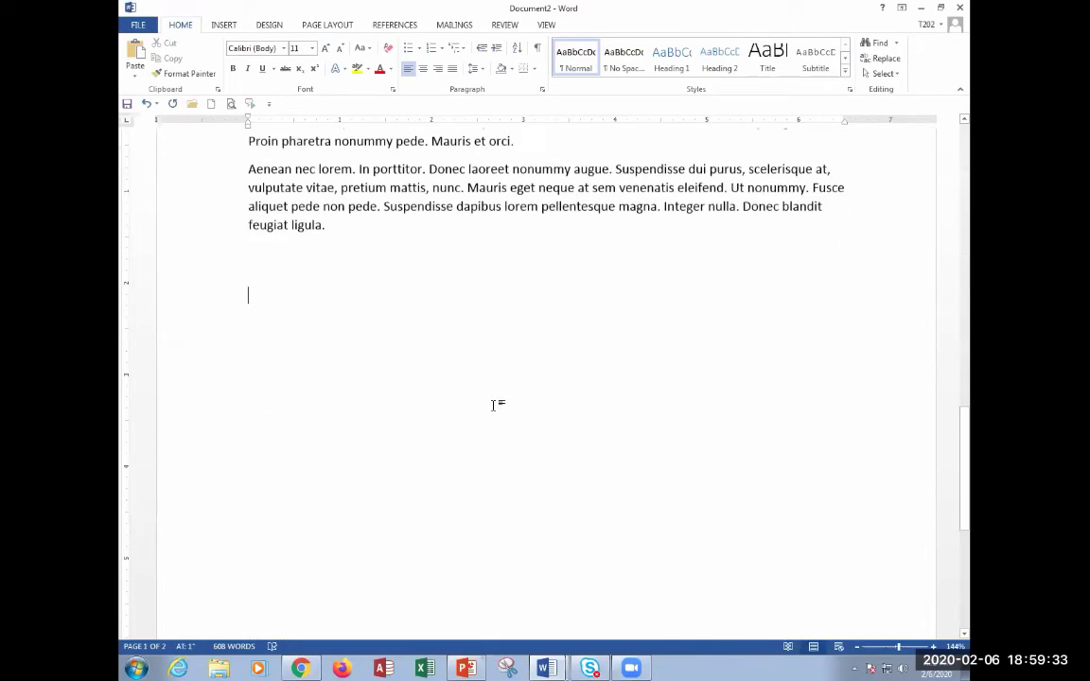
pyautogui.hotkey('ctrl', 'Home')
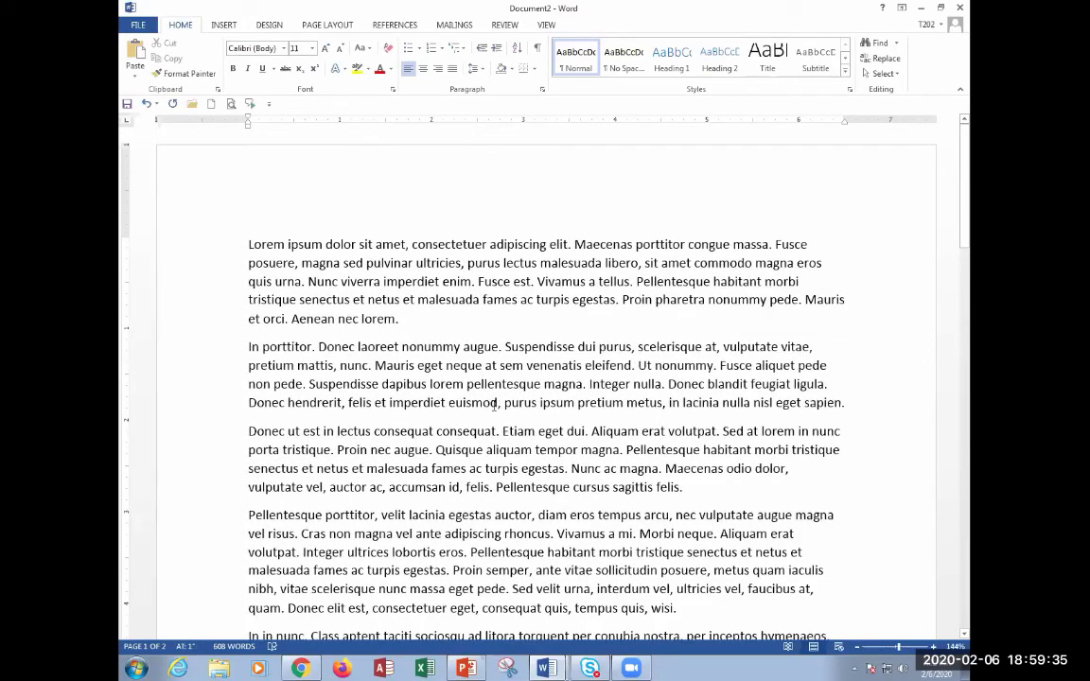
pyautogui.hotkey('ctrl', 'End')
pyautogui.hotkey('ctrl', 'Home')
pyautogui.hotkey('ctrl', 'End')
pyautogui.hotkey('ctrl', 'Home')
# Look through the placeholder text without moving the cursor from the document's beginning and return the view to the first page.
pyautogui.scroll(-10, 718, 436)
pyautogui.scroll(12, 720, 444)
pyautogui.scroll(-2, 720, 444)
pyautogui.scroll(-4, 721, 443)
pyautogui.scroll(6, 721, 443)
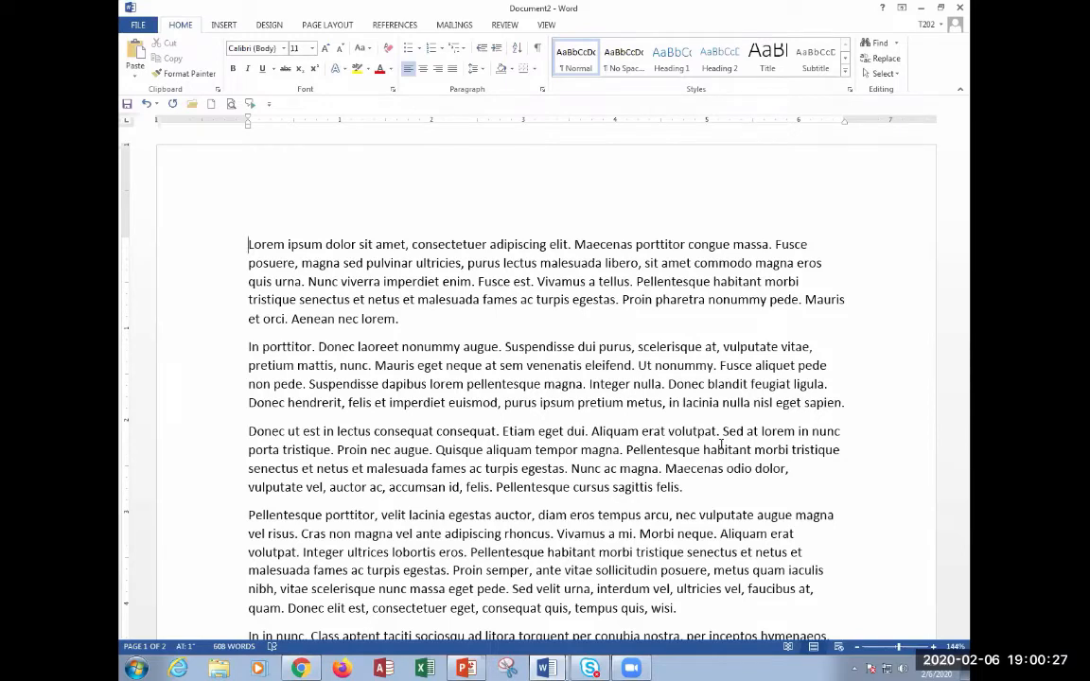
# Switch to the Adventure flyer document and show the Save As locations.
pyautogui.hotkey('alt', 'Tab')
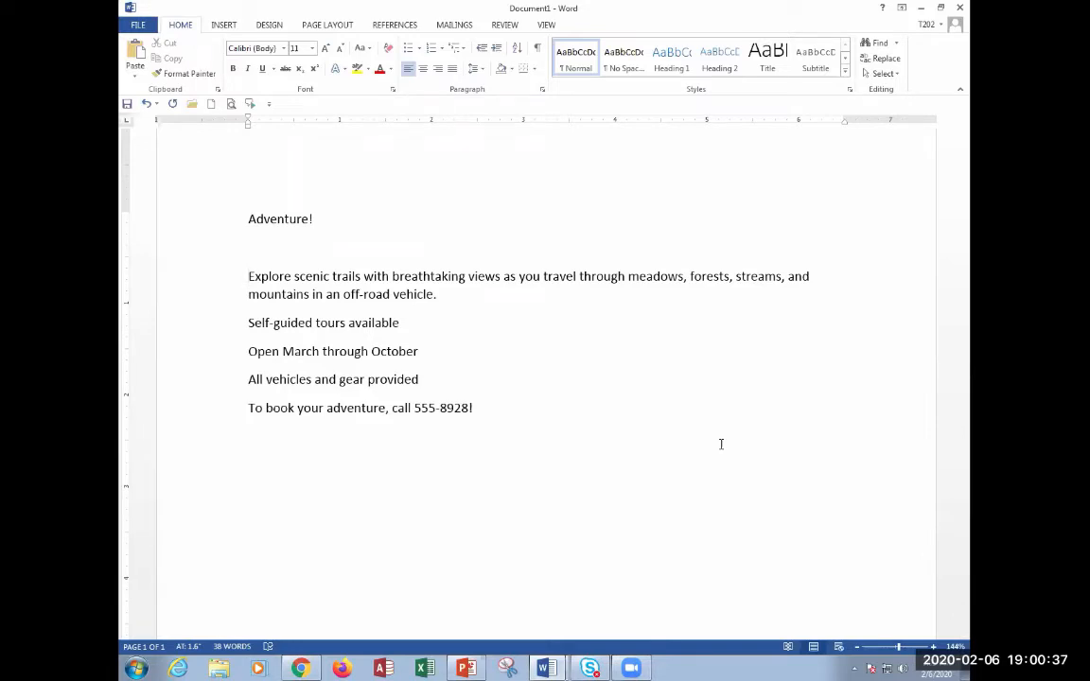
pyautogui.hotkey('ctrl', 's')
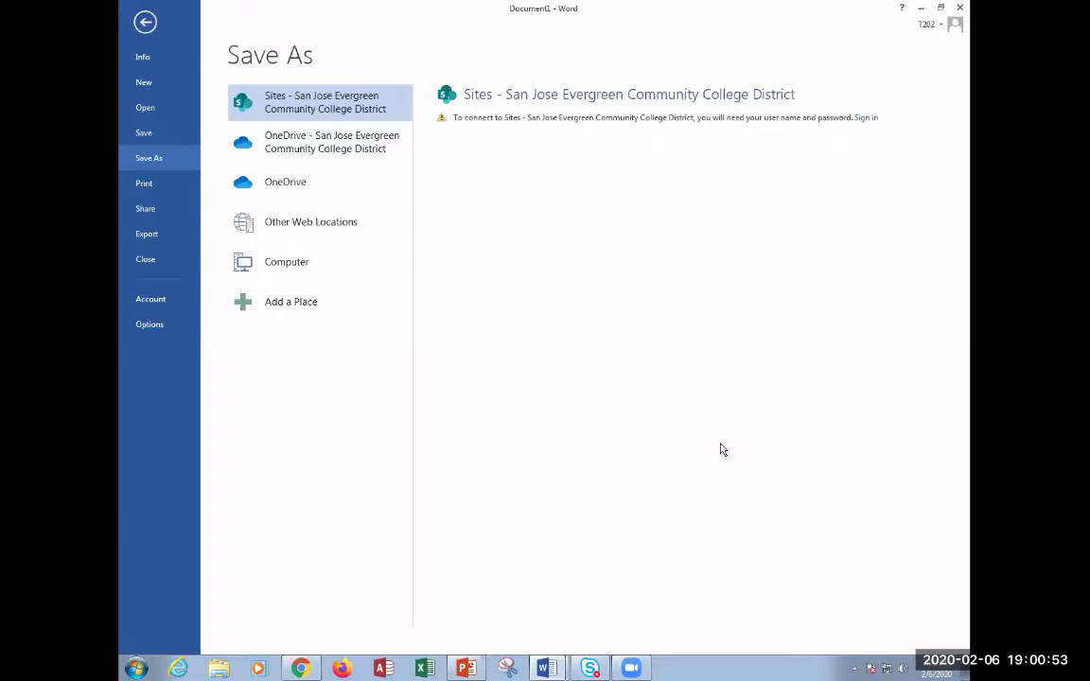
pyautogui.press('Escape')
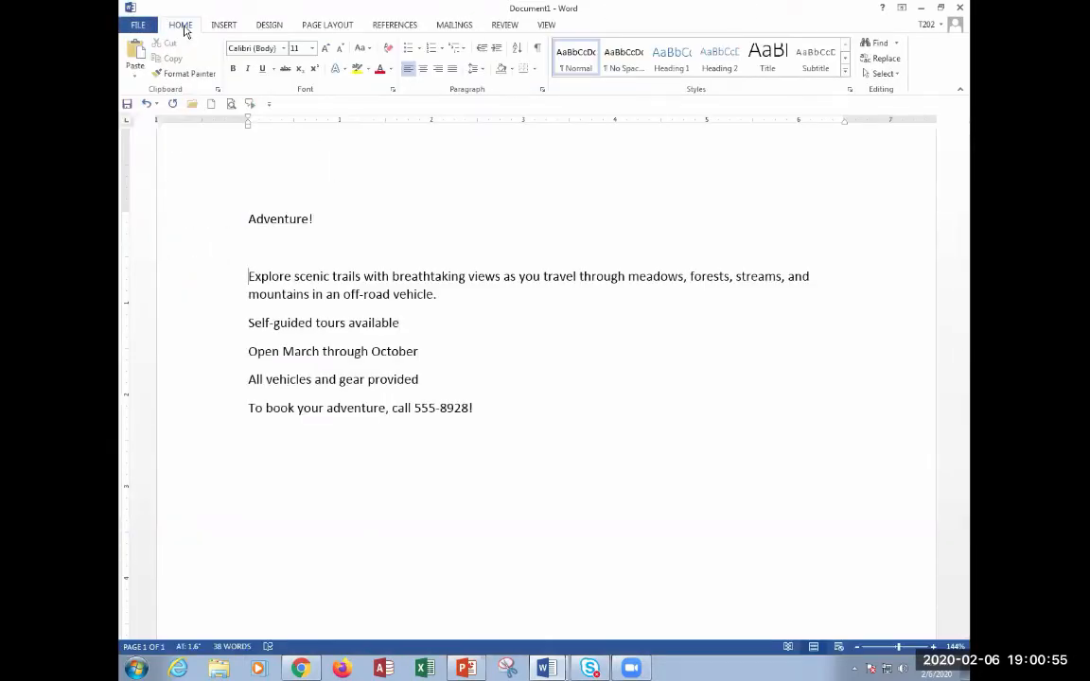
pyautogui.click(137, 25)
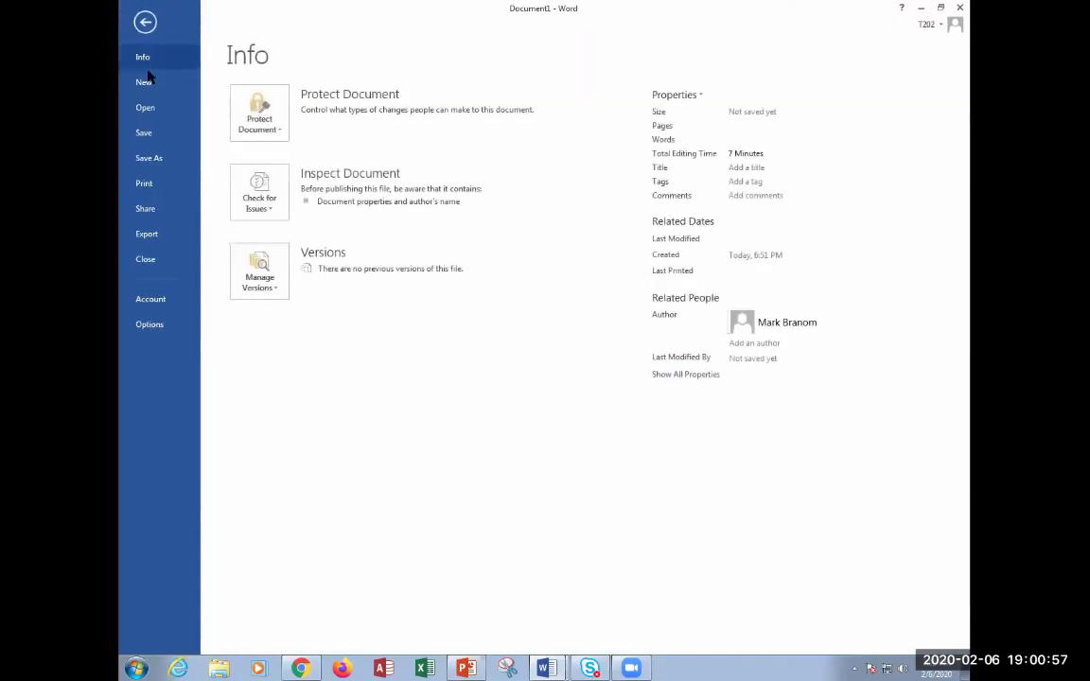
pyautogui.click(150, 155)
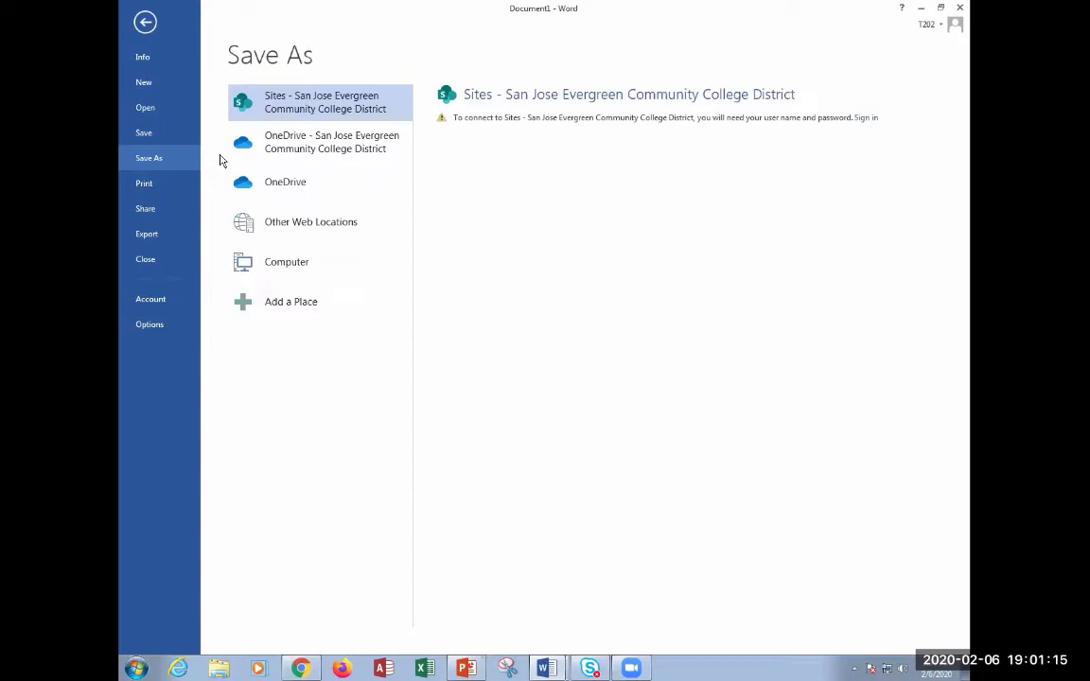
# Browse the computer to the Documents library as the save location and enlarge the Save As dialog.
pyautogui.click(284, 278)
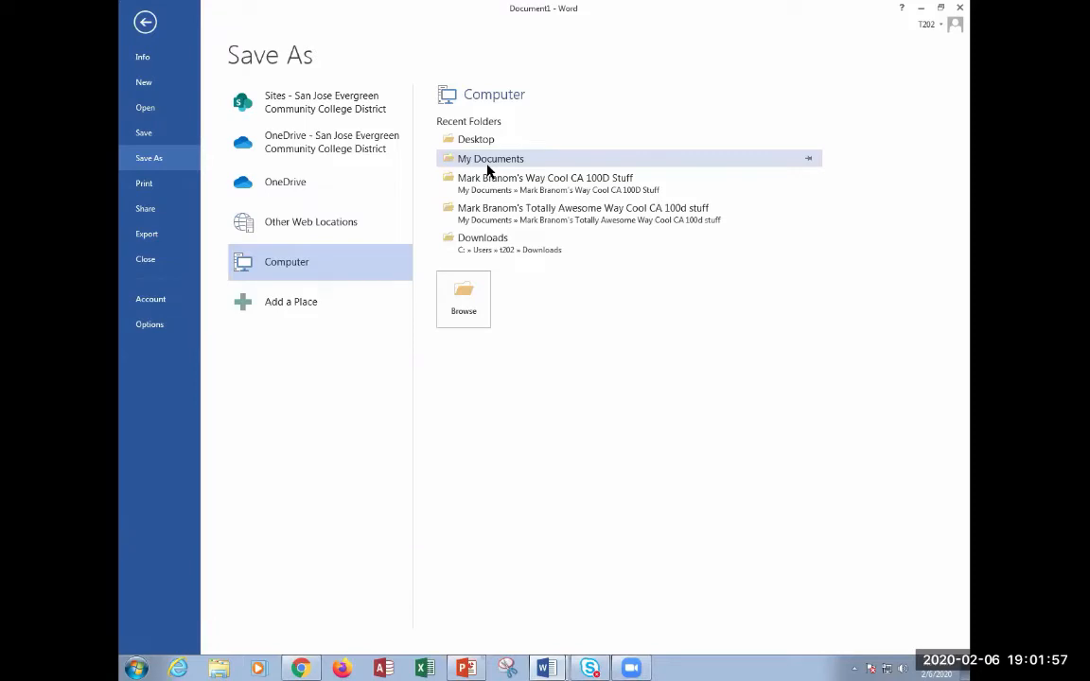
pyautogui.click(455, 305)
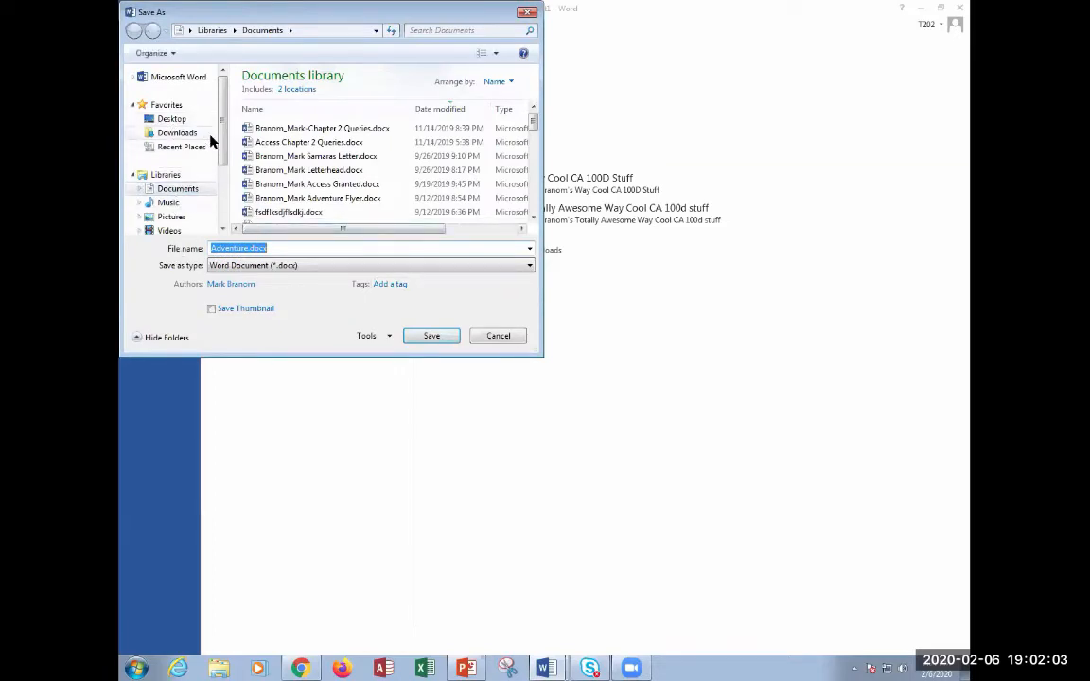
pyautogui.click(180, 188)
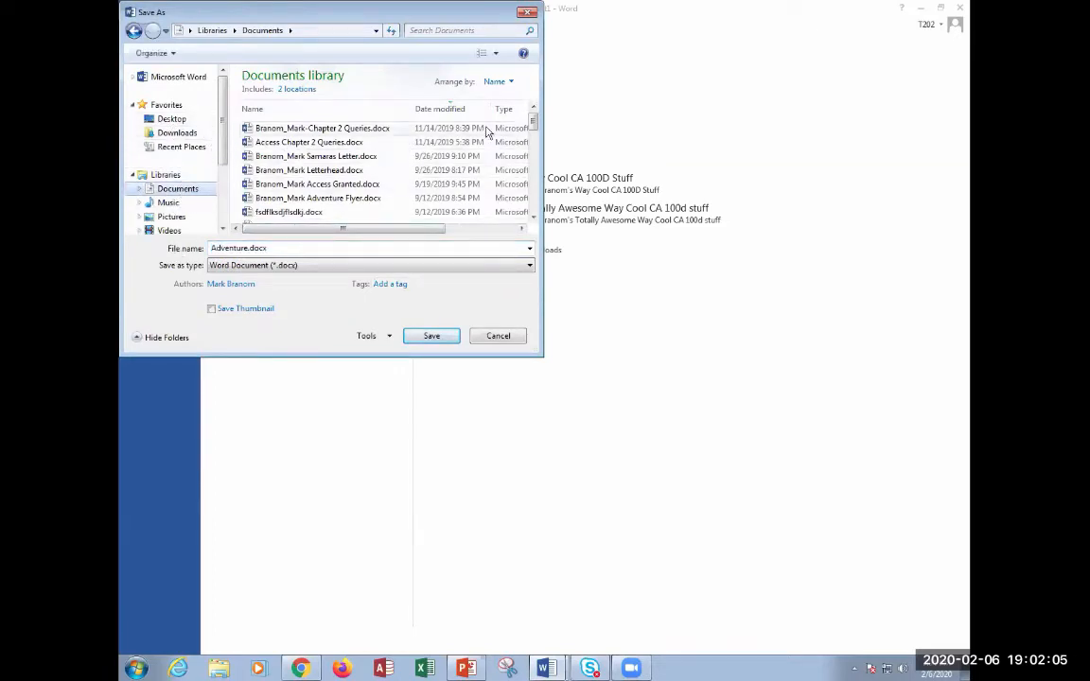
pyautogui.moveTo(531, 122)
pyautogui.mouseDown()
pyautogui.moveTo(530, 209)
pyautogui.moveTo(528, 106)
pyautogui.mouseUp()
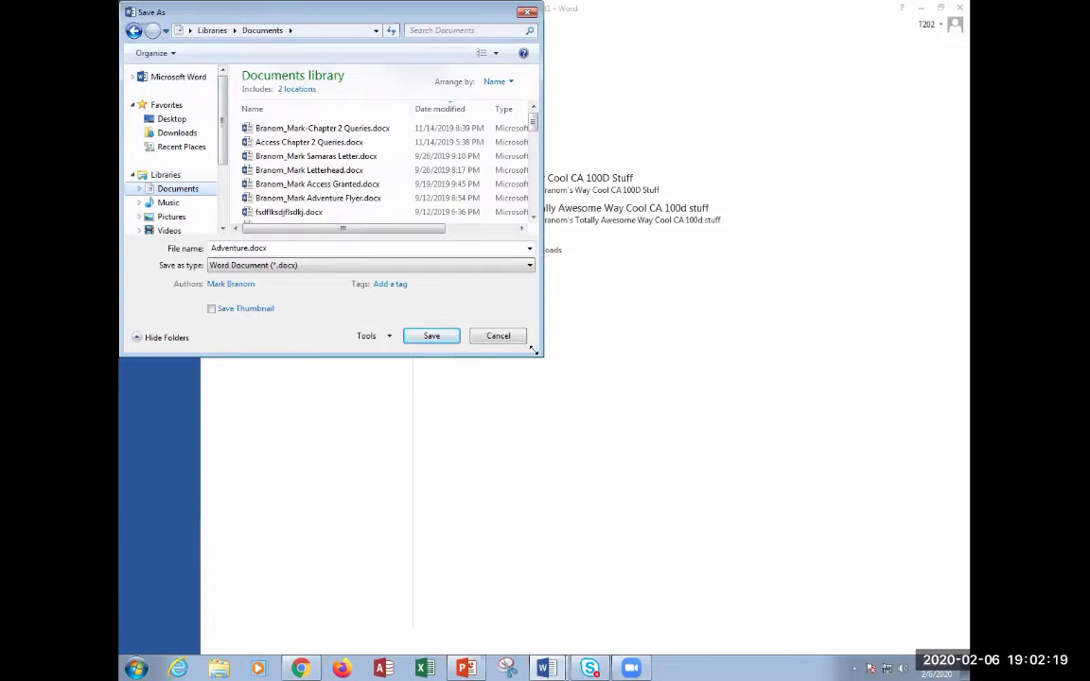
pyautogui.moveTo(536, 351); pyautogui.dragTo(732, 382)
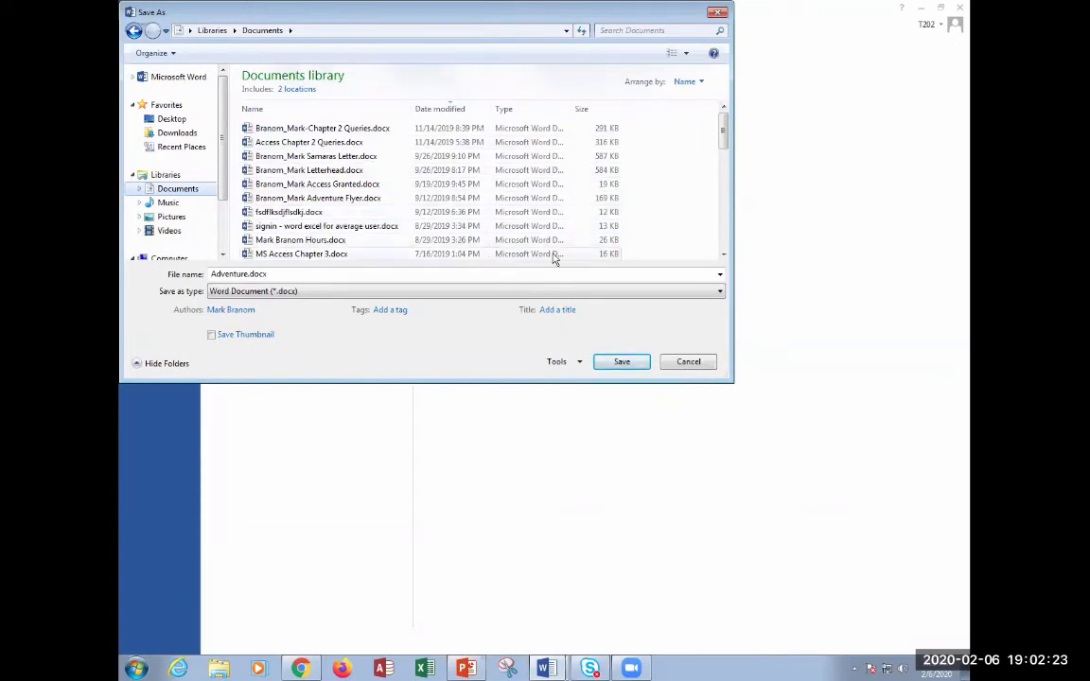
# Check the file list's New choices and the Organize commands for a way to create a folder, and reopen the Documents library.
pyautogui.rightClick(649, 238)
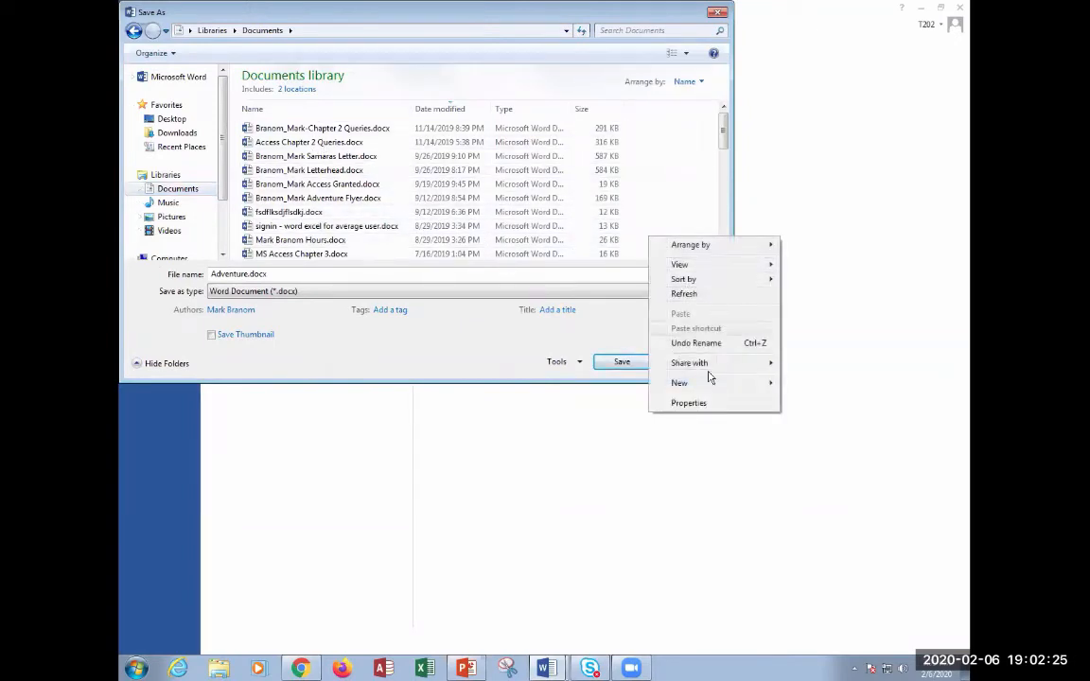
pyautogui.moveTo(708, 392)
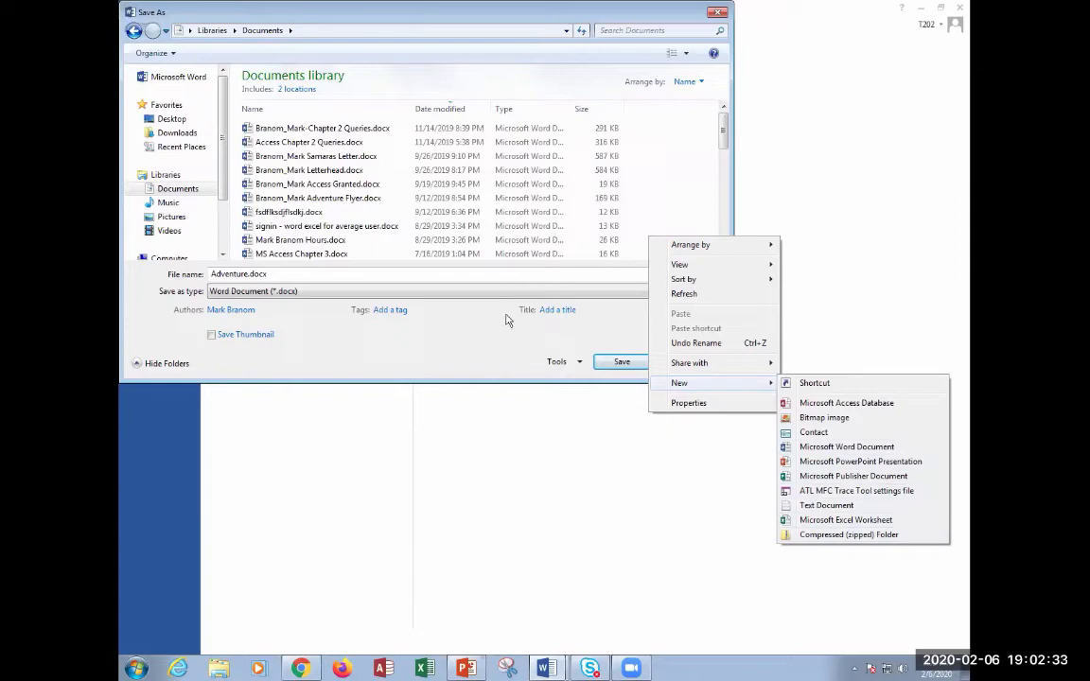
pyautogui.click(483, 330)
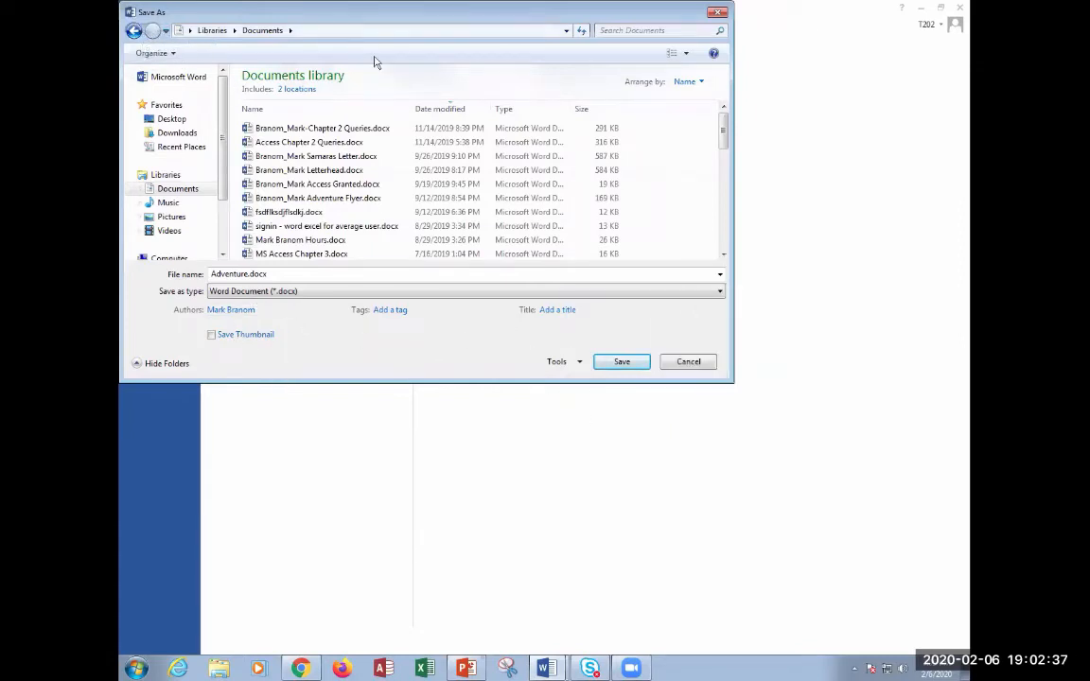
pyautogui.click(151, 53)
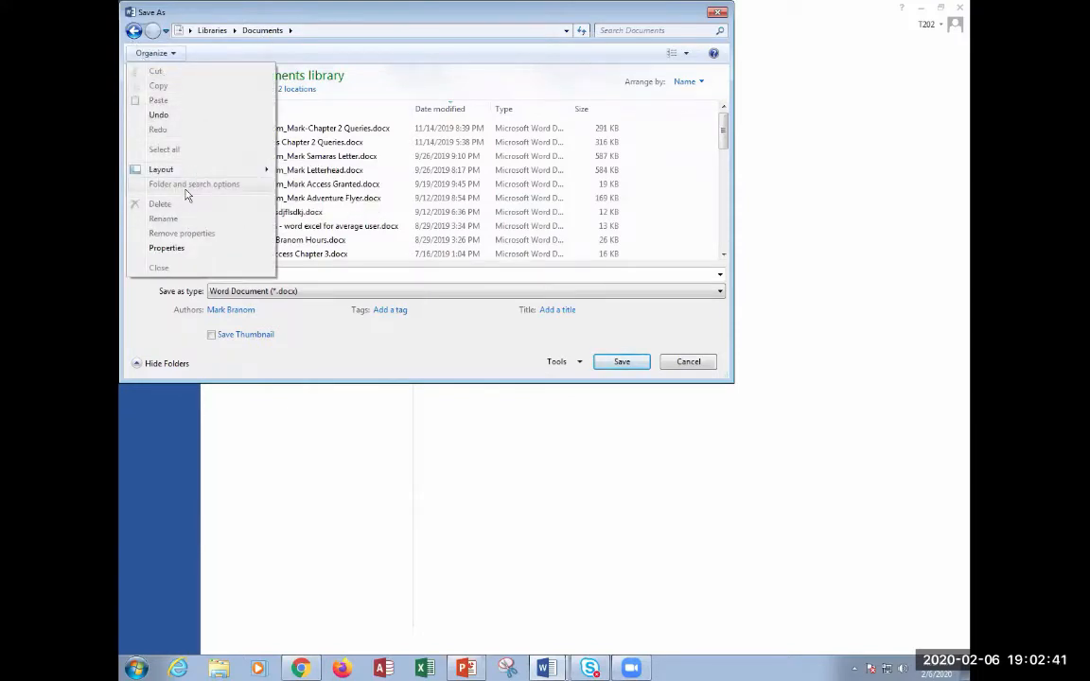
pyautogui.click(357, 242)
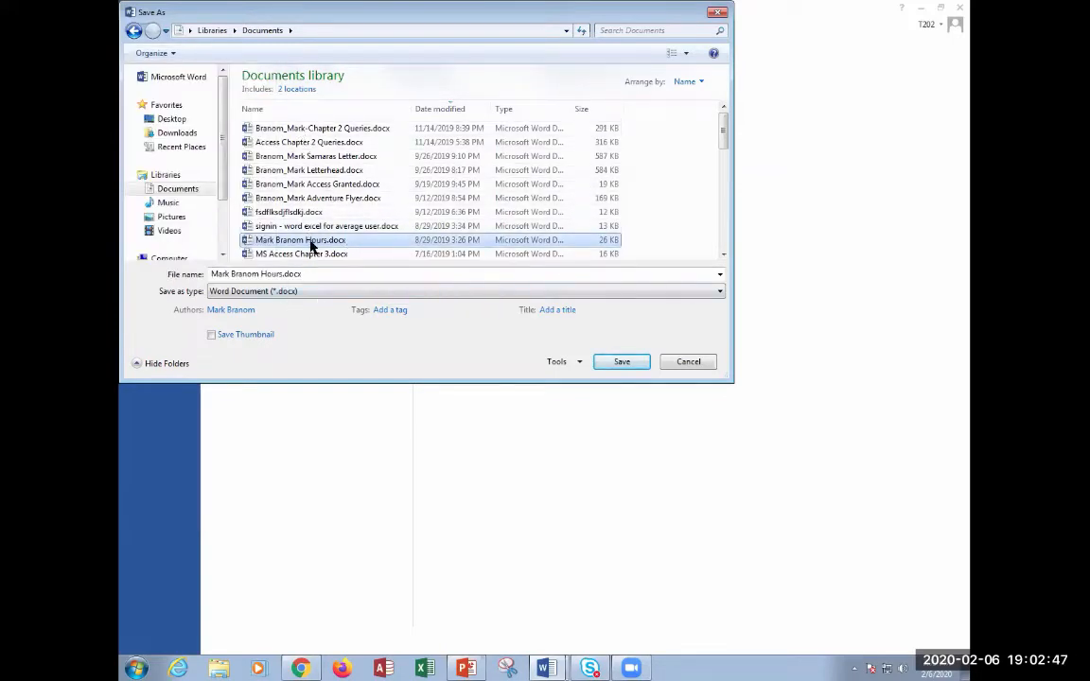
pyautogui.click(212, 32)
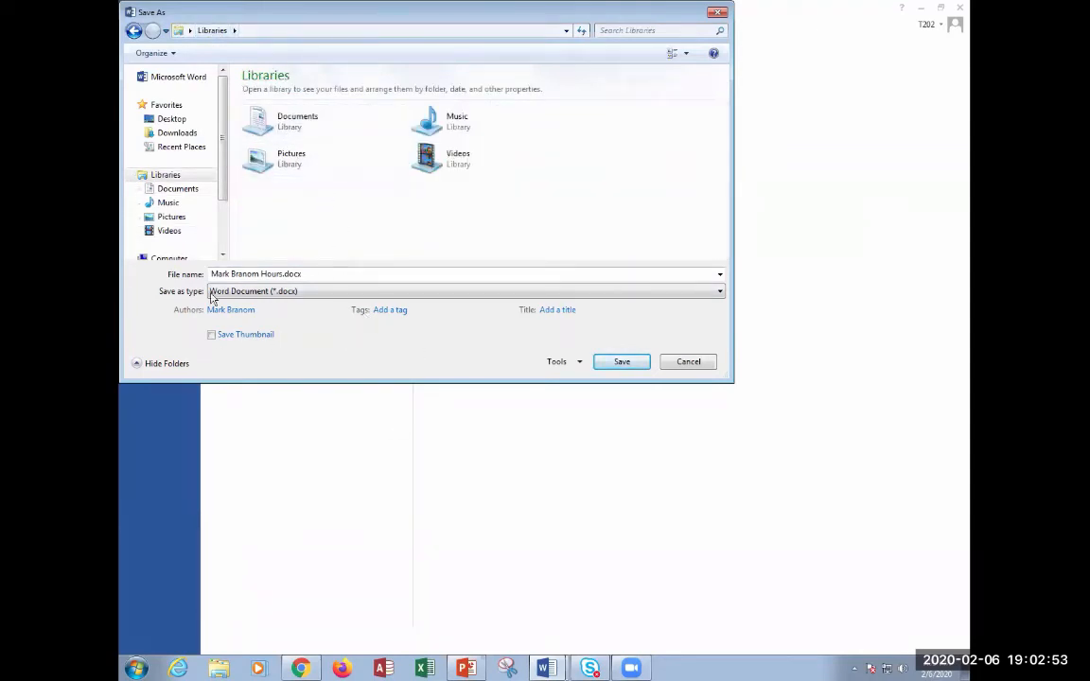
pyautogui.doubleClick(291, 138)
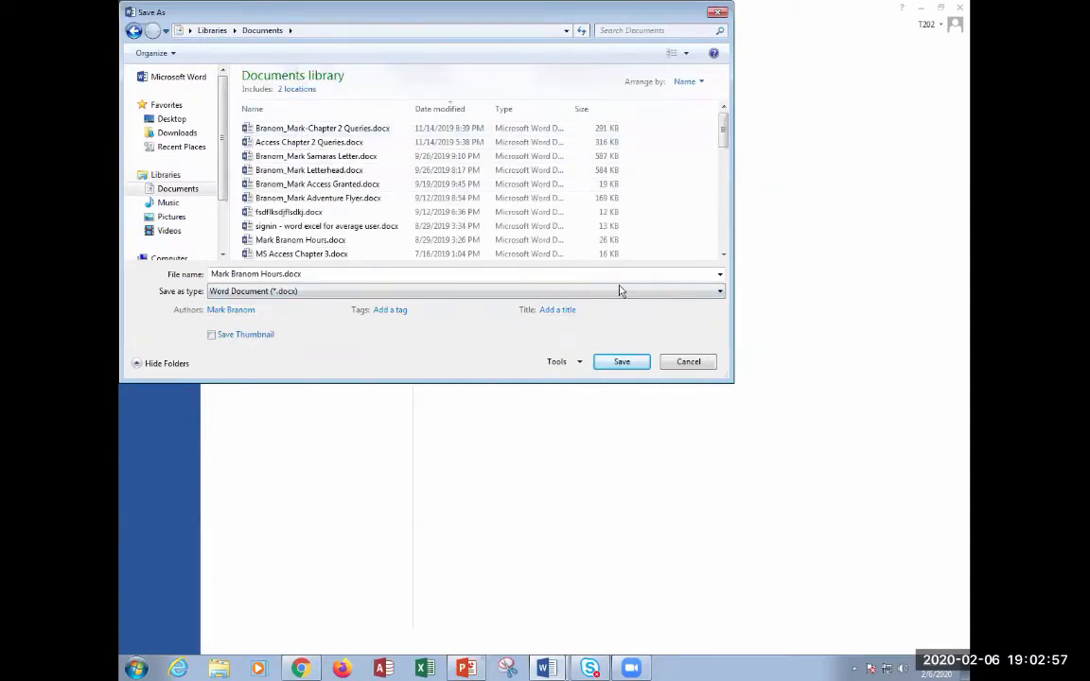
# Check the Save As tools, the file list options and the view choices for a way to create a folder.
pyautogui.click(564, 362)
pyautogui.click(571, 366)
pyautogui.rightClick(643, 214)
pyautogui.click(643, 212)
pyautogui.click(688, 53)
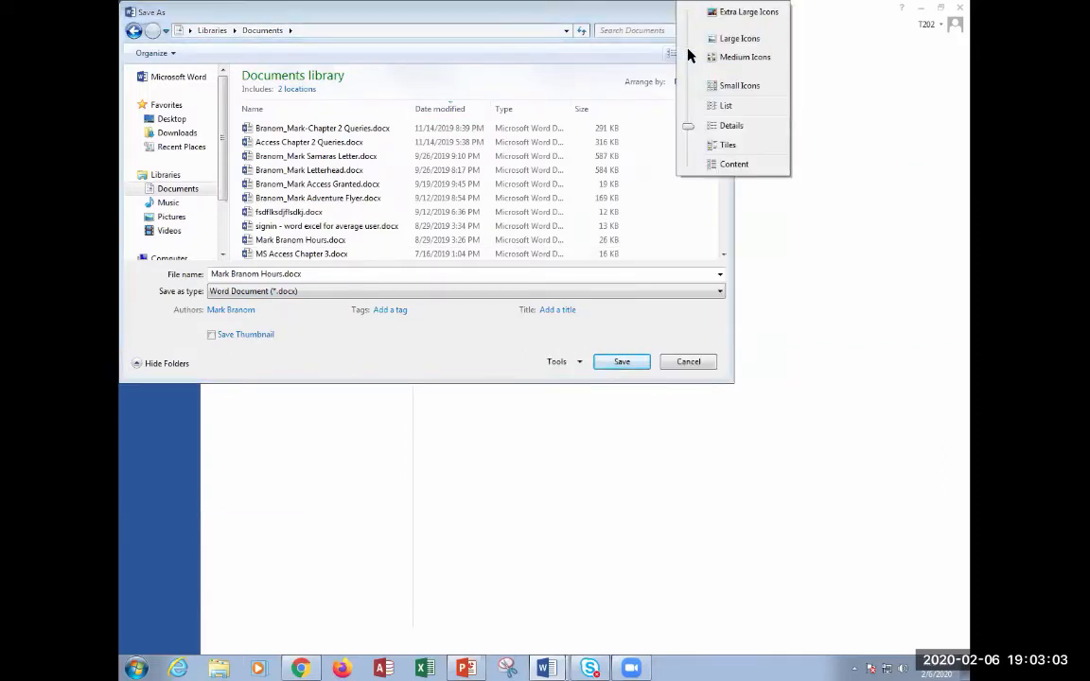
# Switch to Windows Explorer, view the contents of the Documents library and close that window.
pyautogui.click(616, 68)
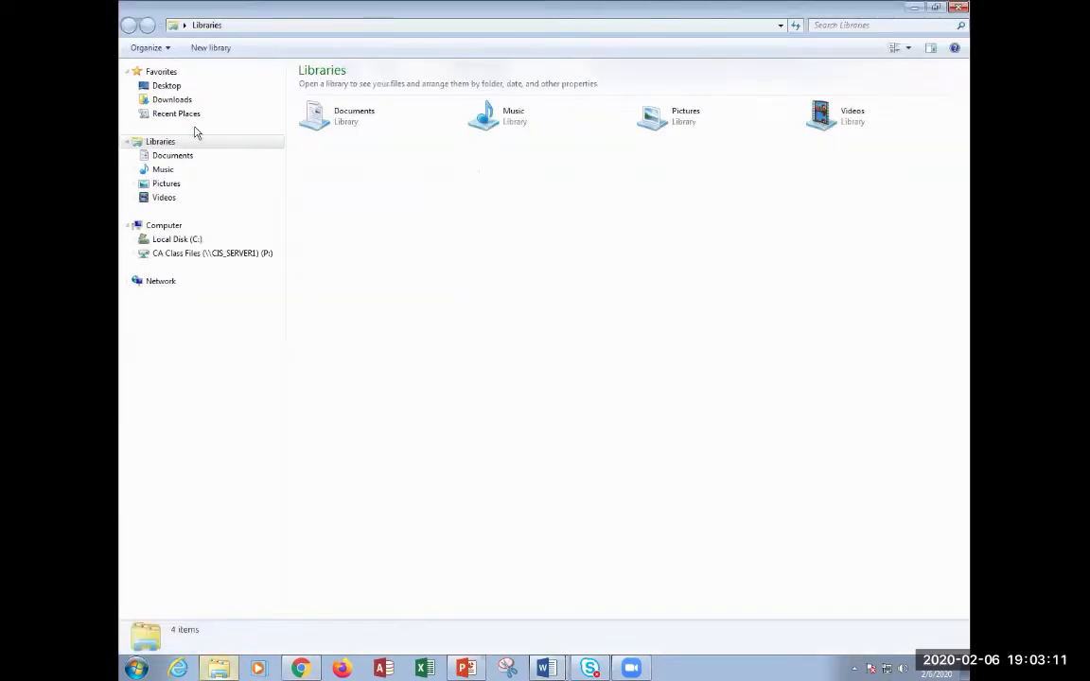
pyautogui.doubleClick(323, 126)
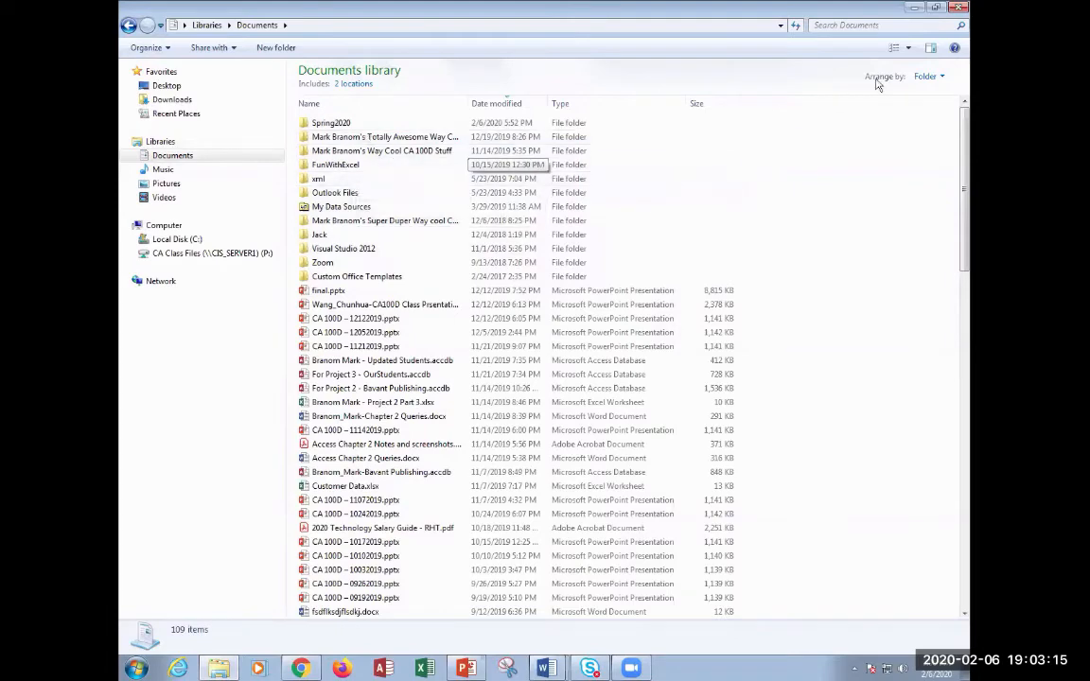
pyautogui.click(959, 8)
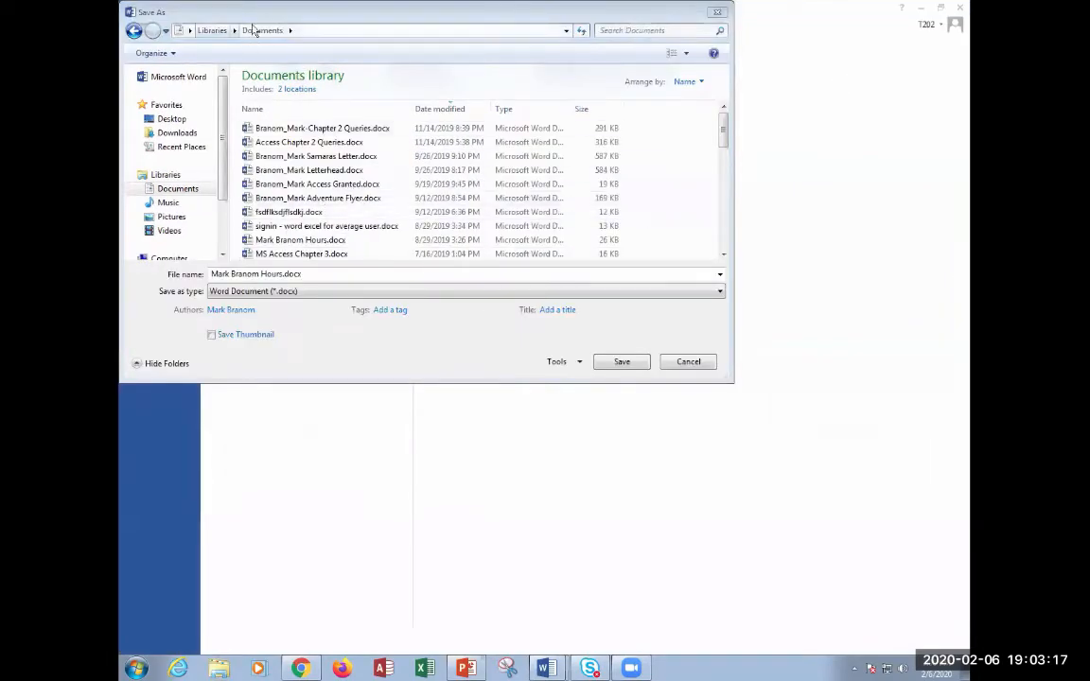
# Review the Documents library's included locations and open its My Documents folder as the save location.
pyautogui.moveTo(723, 140); pyautogui.dragTo(726, 248)
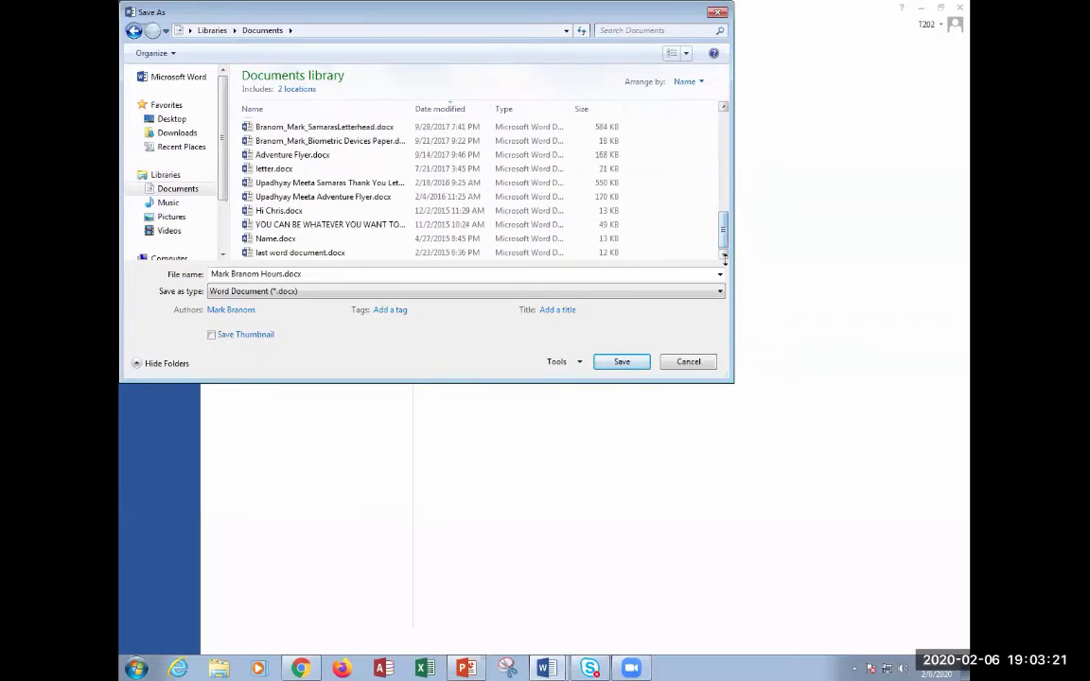
pyautogui.click(289, 89)
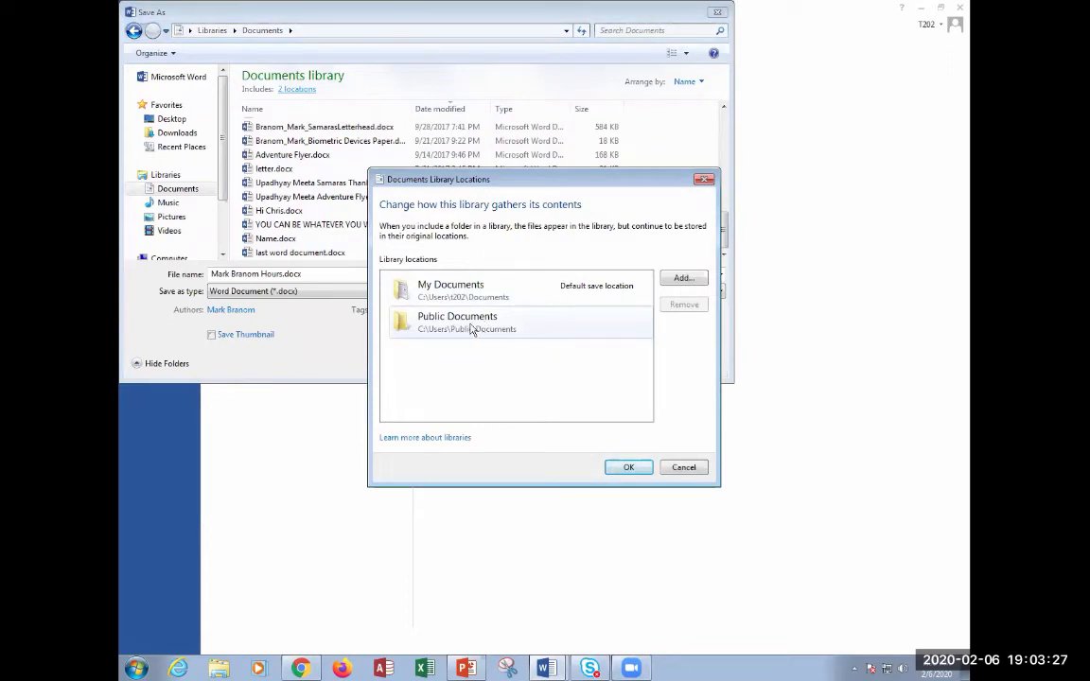
pyautogui.click(455, 295)
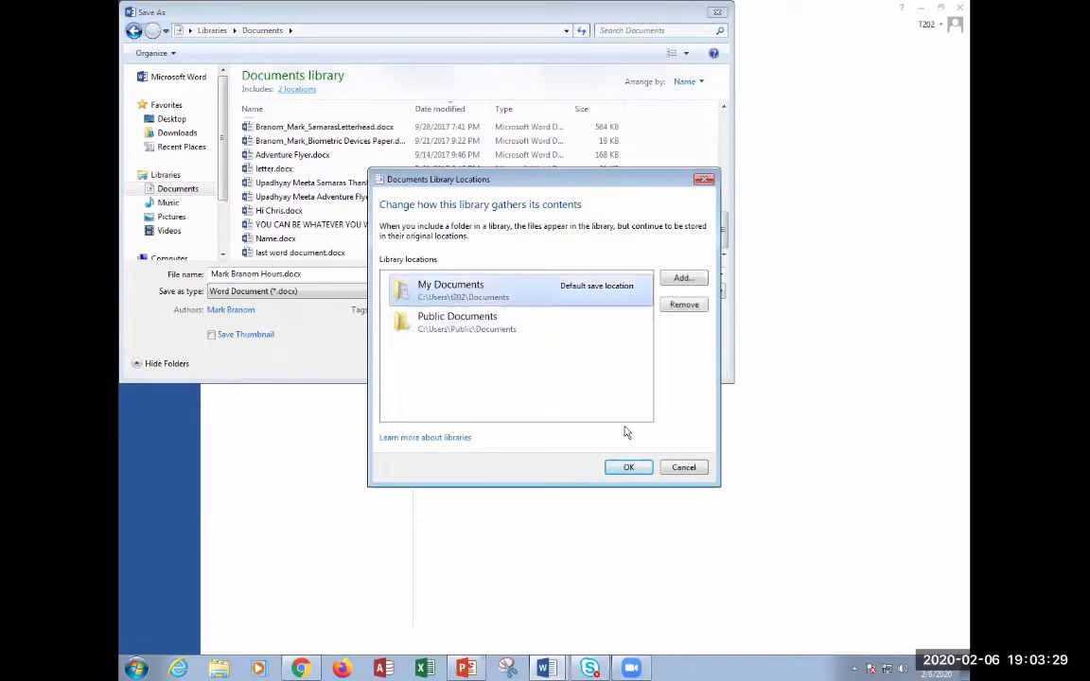
pyautogui.click(628, 466)
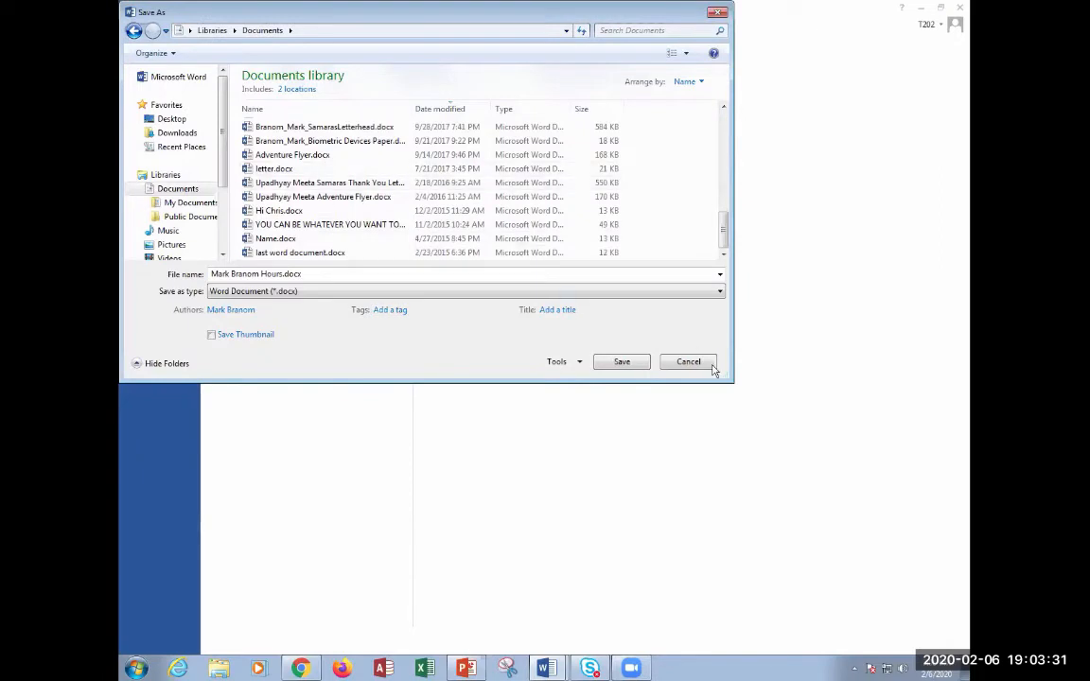
pyautogui.click(182, 202)
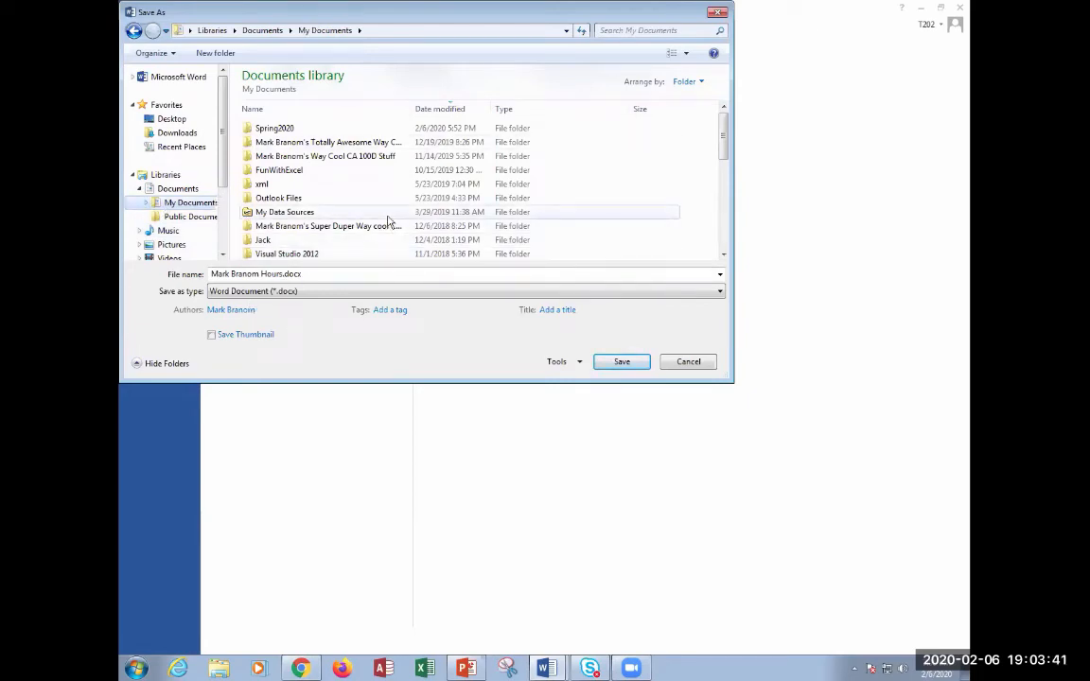
# Create a folder in My Documents named with the owner's full name in possessive form plus "Super Duper Awesome Stuff", and open it.
pyautogui.click(214, 54)
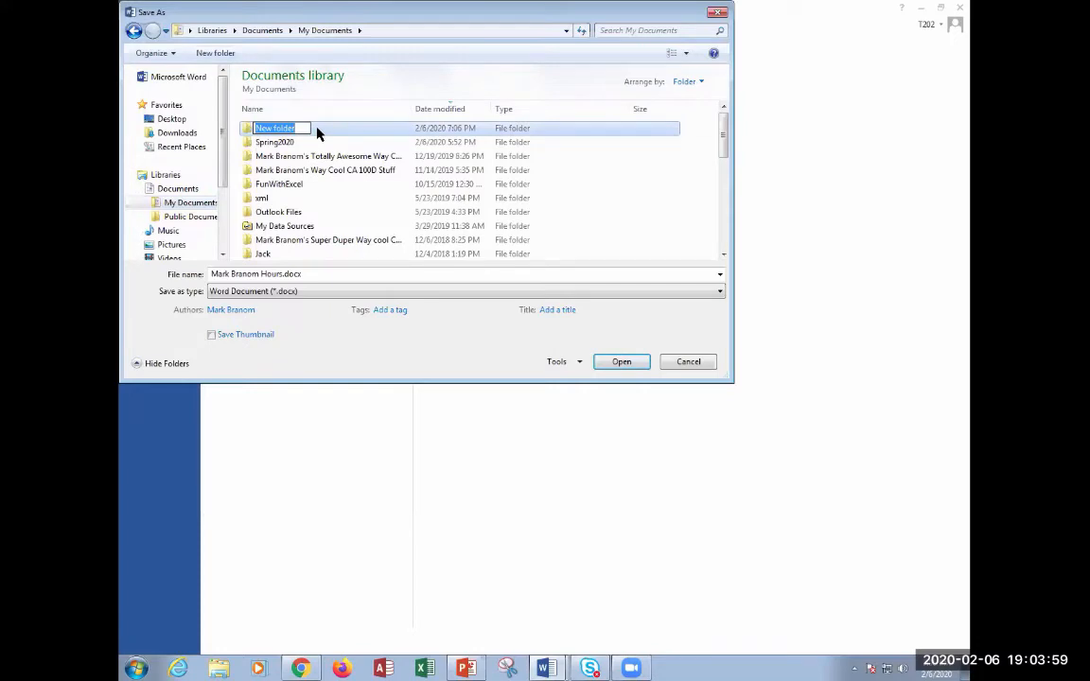
pyautogui.write("Mark Branom's Super Duper Awse")
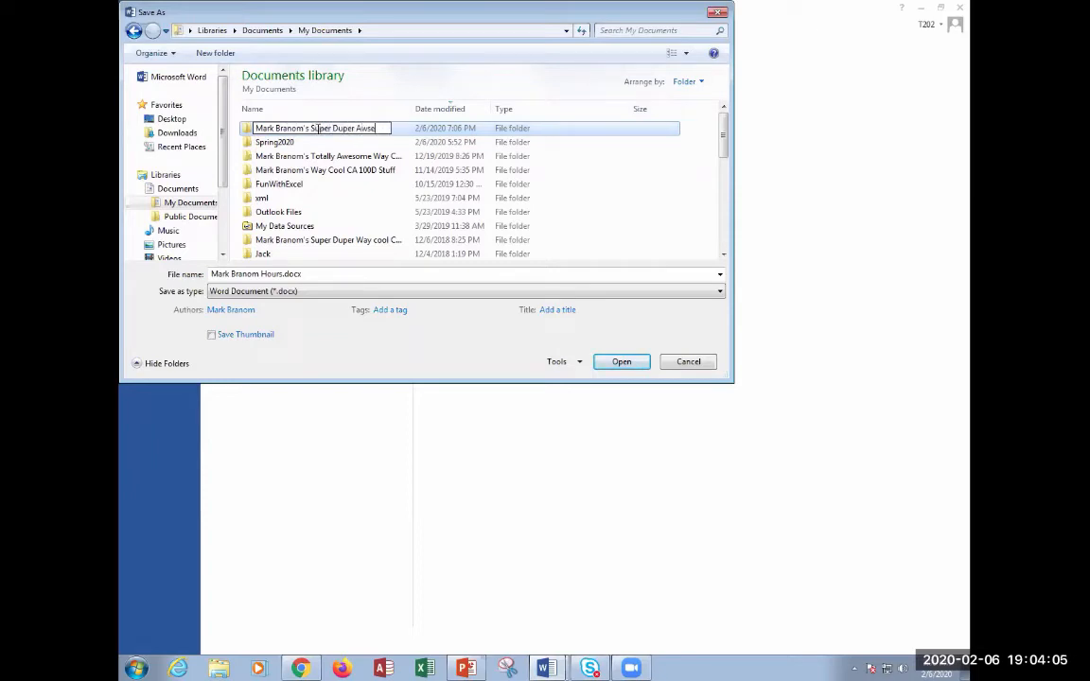
pyautogui.press('BackSpace')
pyautogui.write('esome')
pyautogui.write(' Stuf')
pyautogui.press('Return')
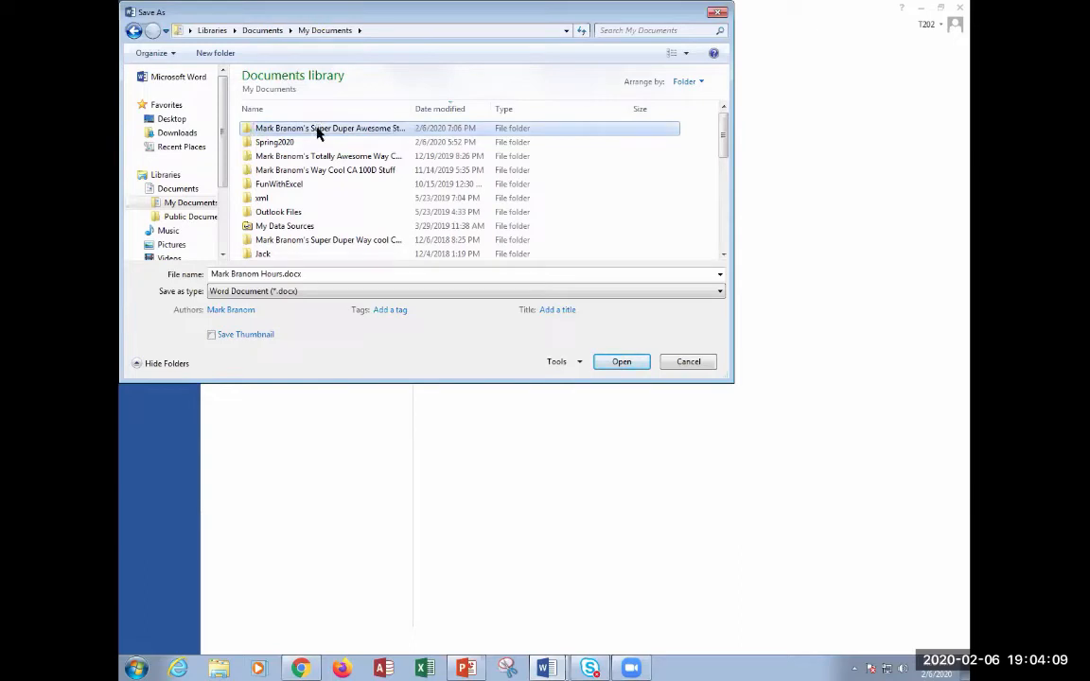
pyautogui.press('Return')
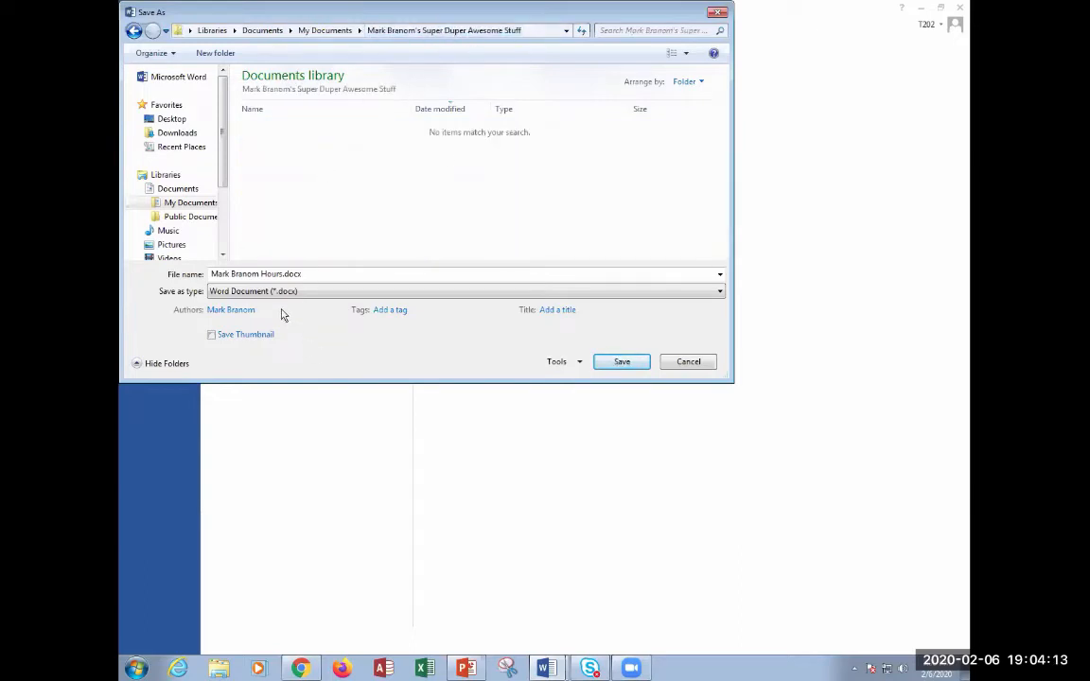
# Save the flyer in the new folder, naming the file with the owner's last and first name followed by "Adventure Flyer".
pyautogui.doubleClick(243, 274)
pyautogui.click(243, 274)
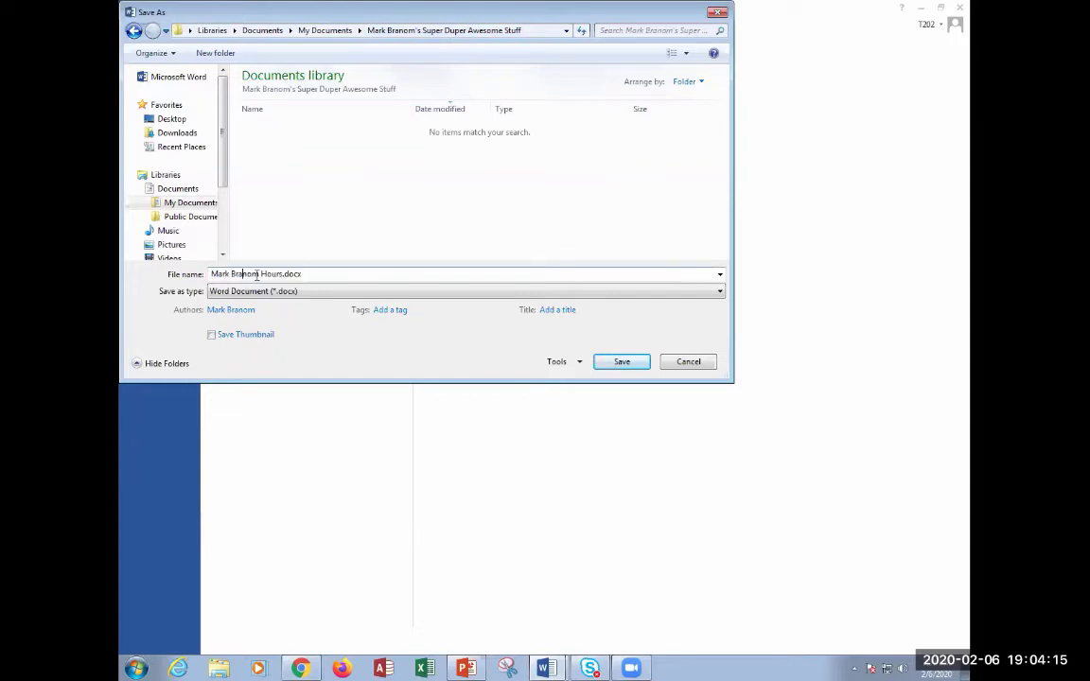
pyautogui.moveTo(306, 275); pyautogui.dragTo(125, 286)
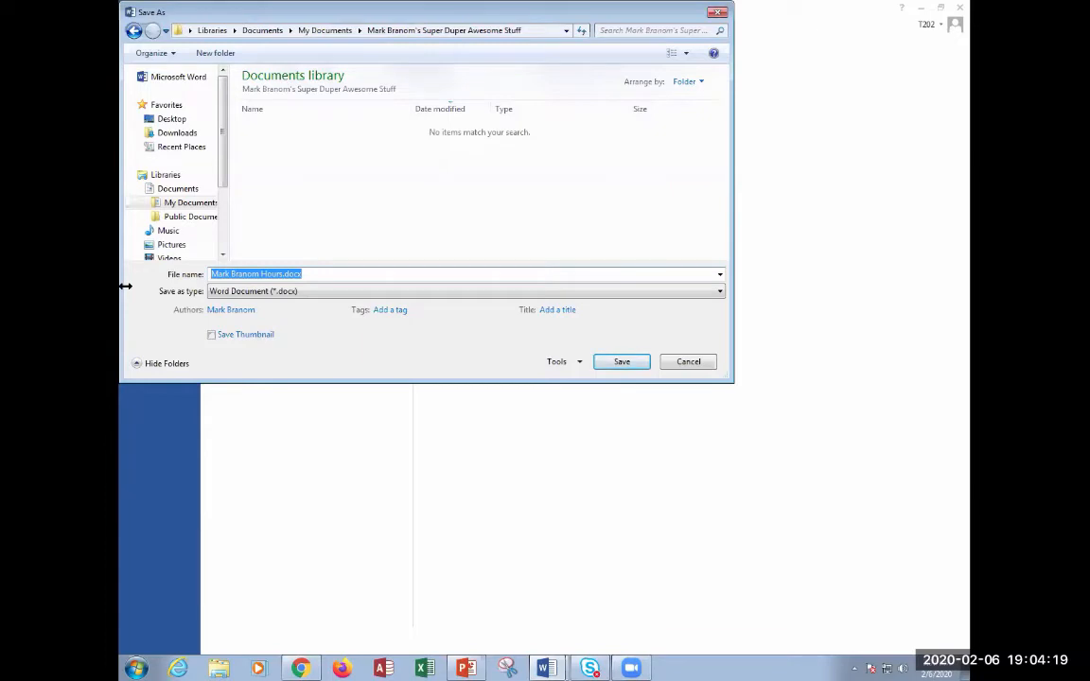
pyautogui.write('Branom Mark Adventure Flye')
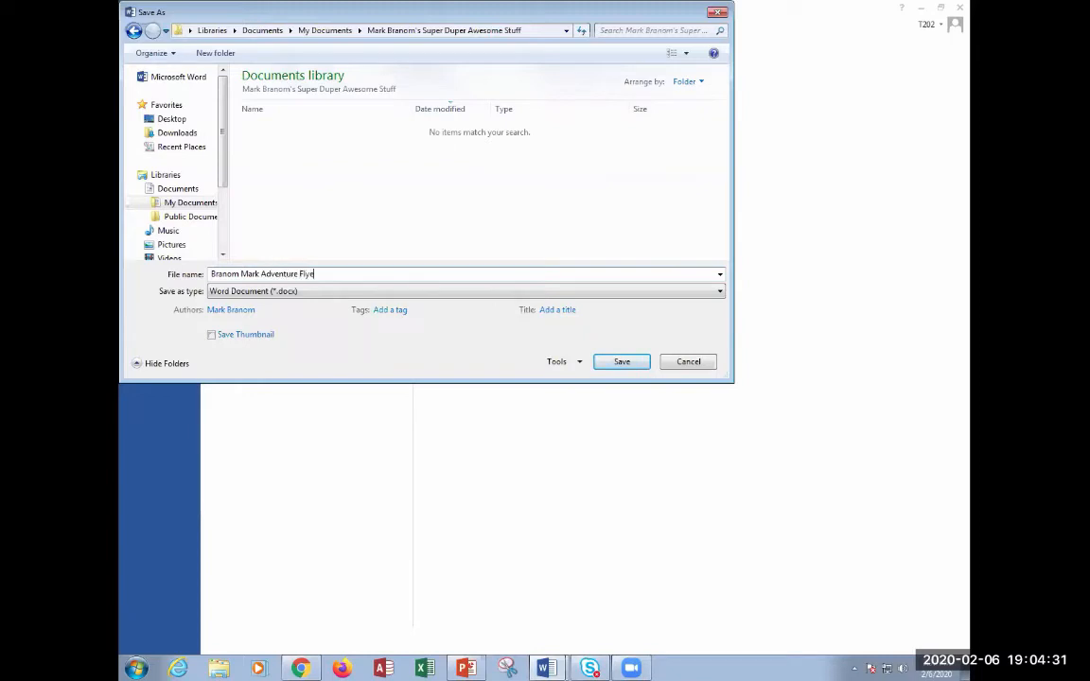
pyautogui.press('Return')
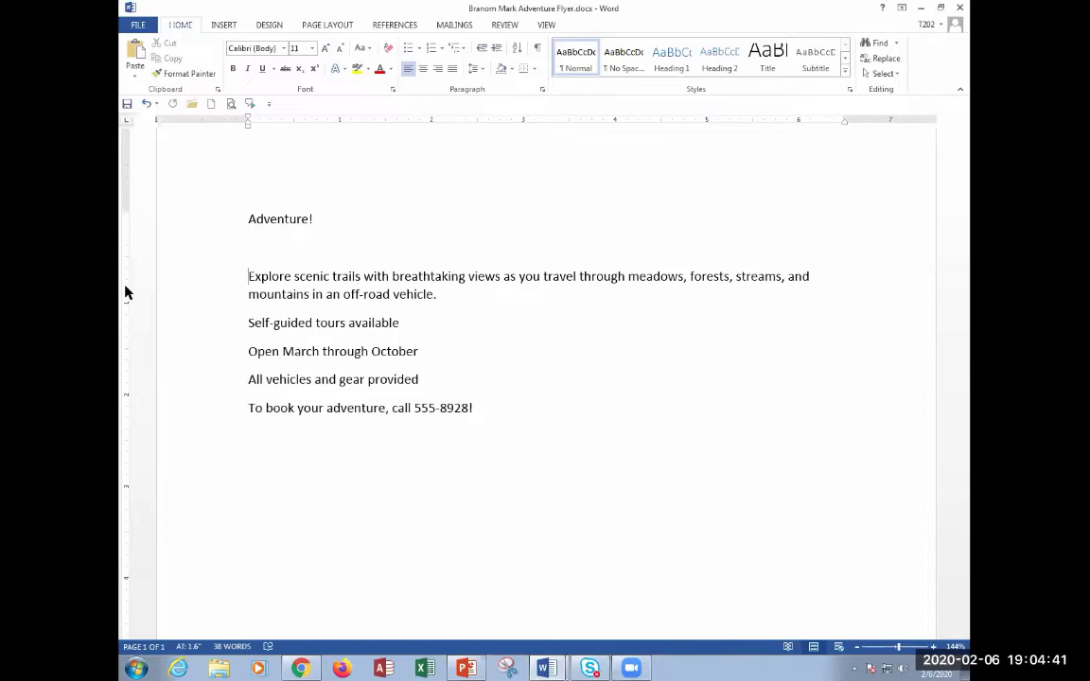
# Reopen Save As for the flyer, check the available drives and locations, and cancel without saving.
pyautogui.click(137, 24)
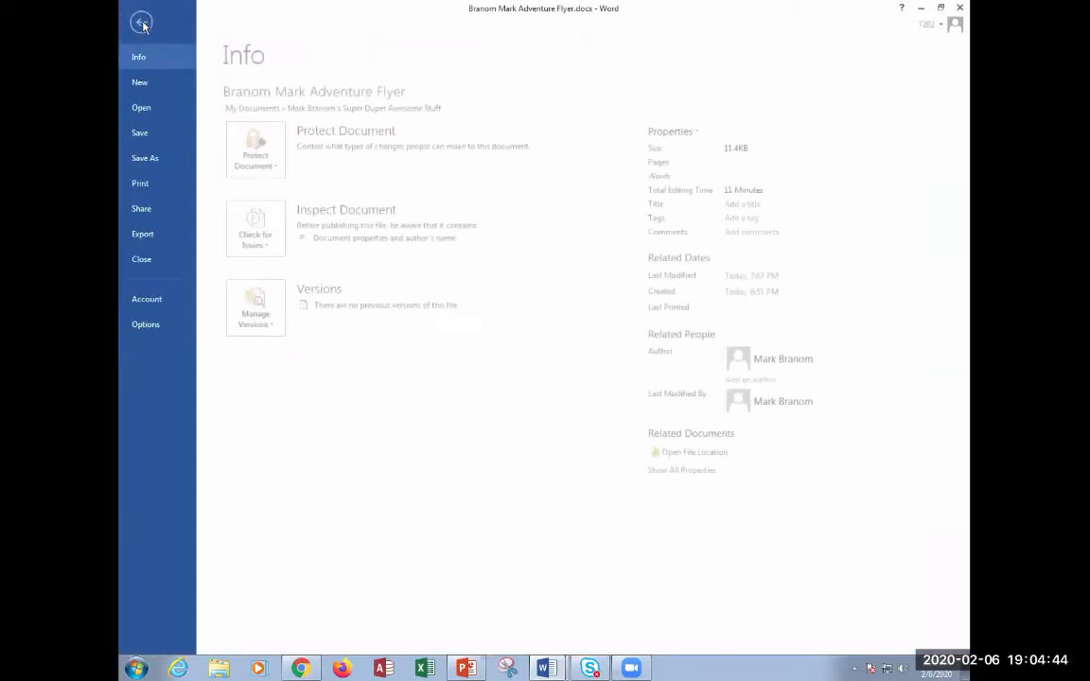
pyautogui.click(147, 158)
pyautogui.click(464, 361)
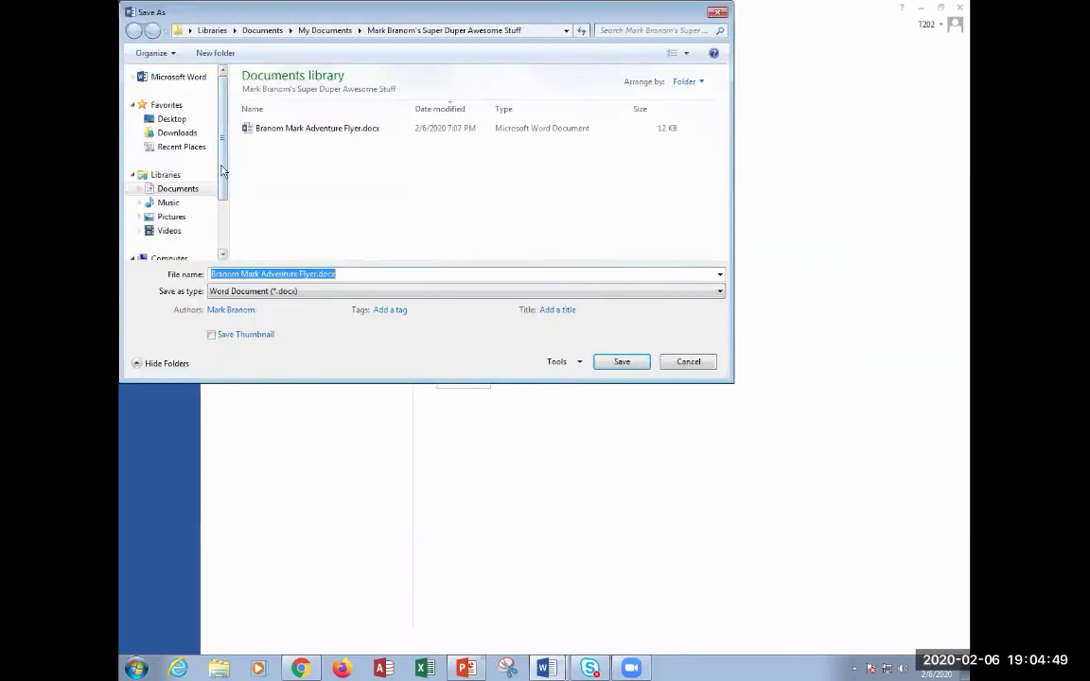
pyautogui.scroll(-2, 194, 156)
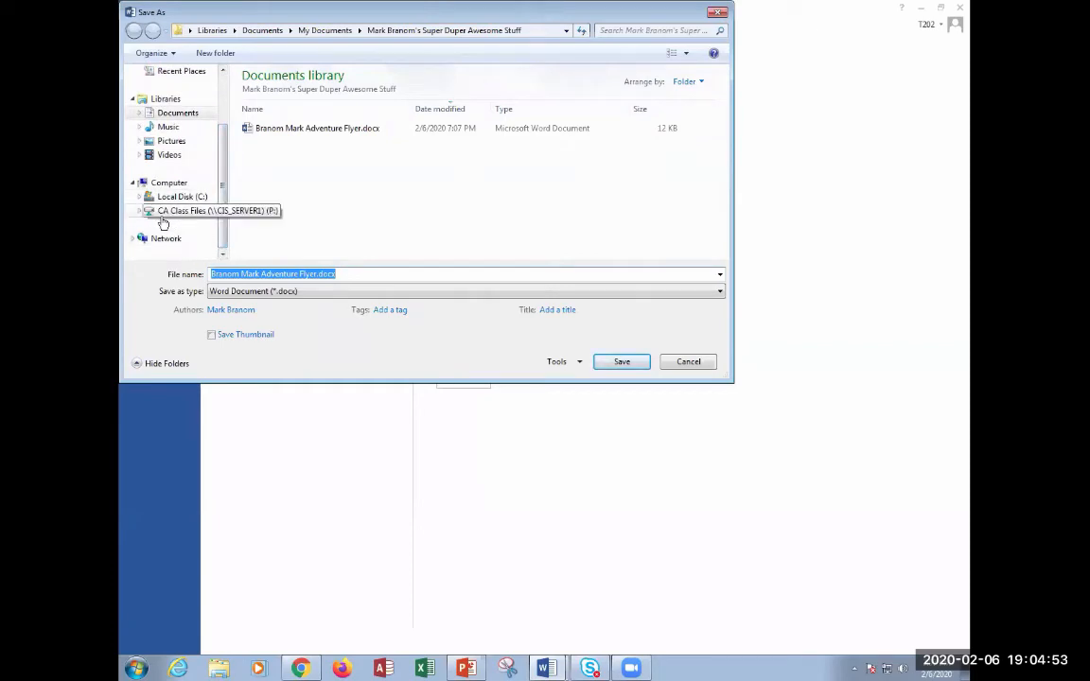
pyautogui.click(690, 361)
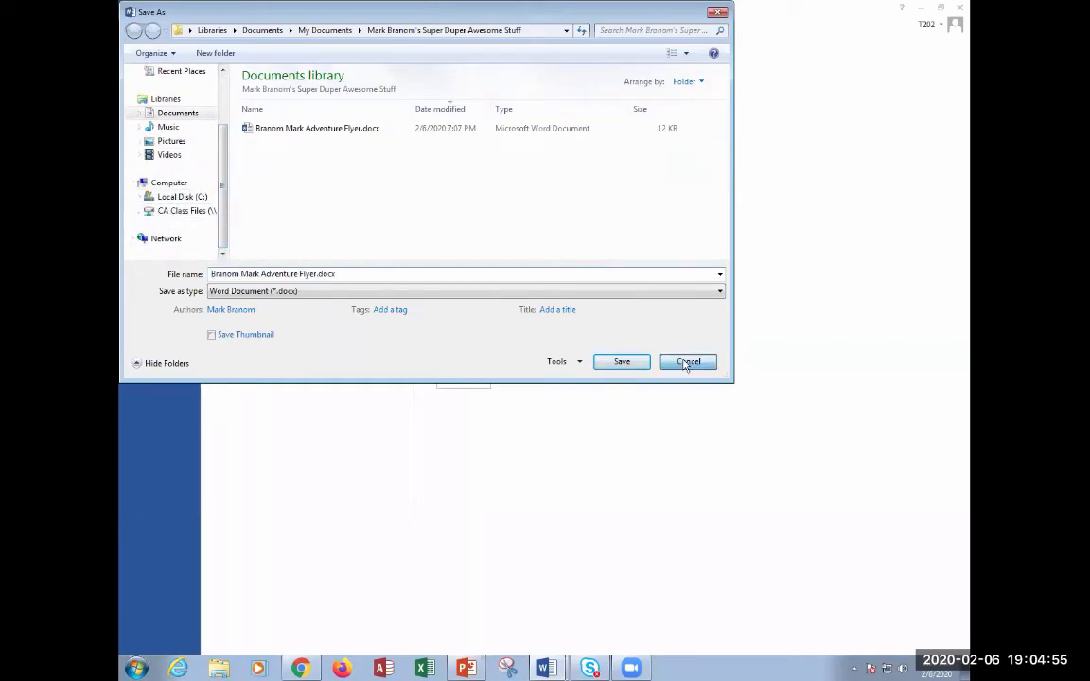
# Close the open documents and reopen the Adventure Flyer from the list of recent documents.
pyautogui.click(962, 9)
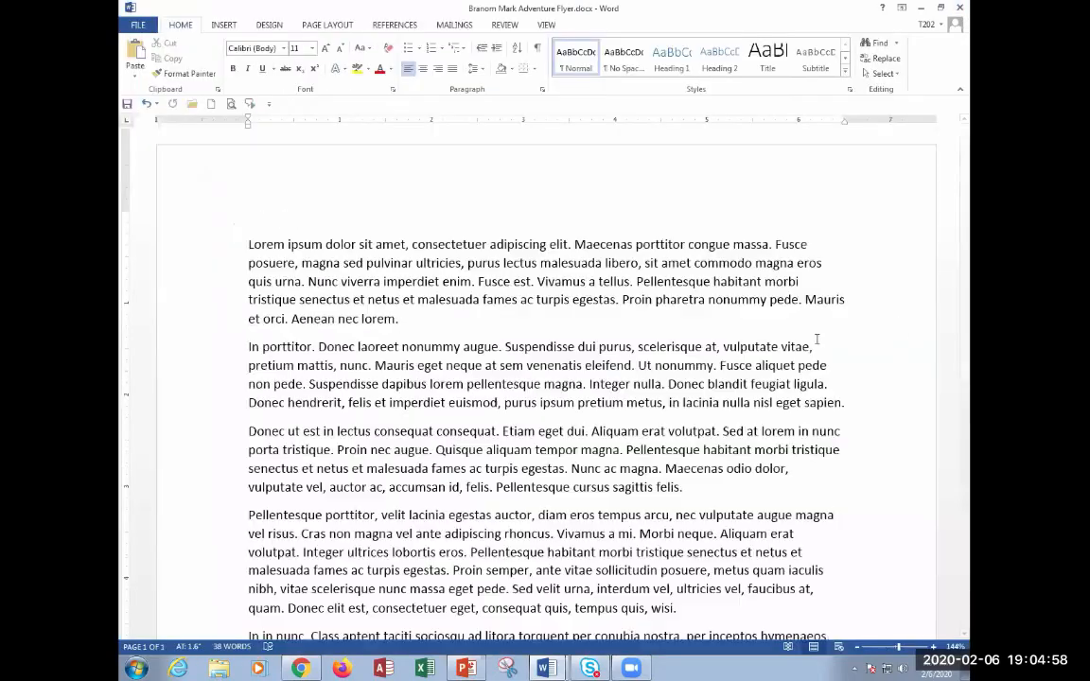
pyautogui.click(962, 9)
pyautogui.click(544, 360)
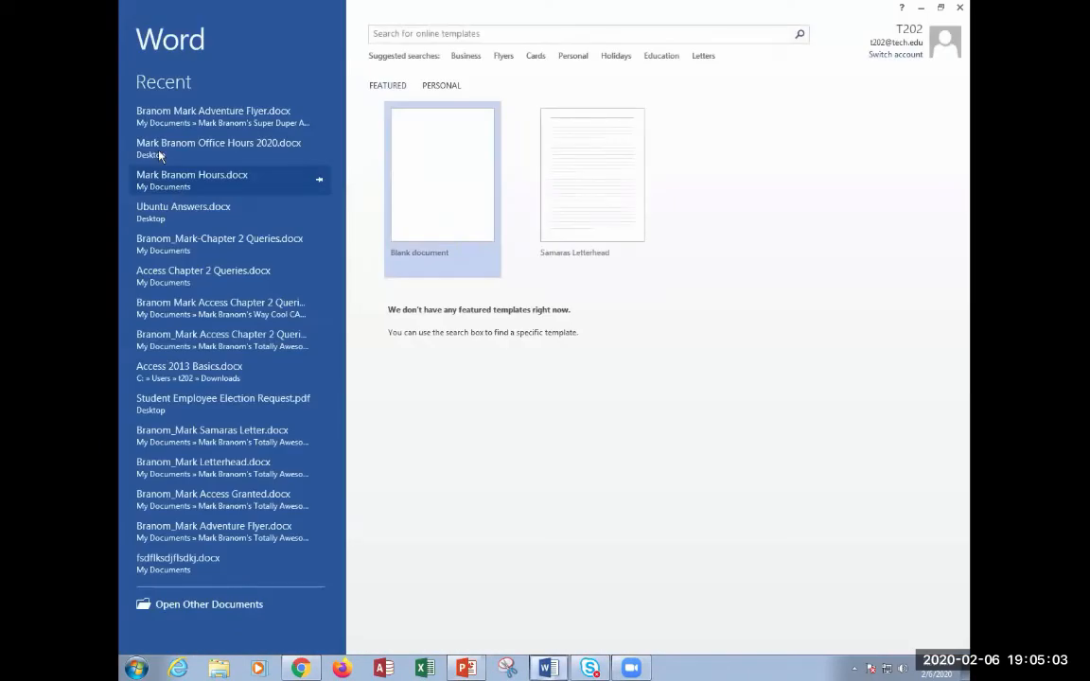
pyautogui.click(202, 111)
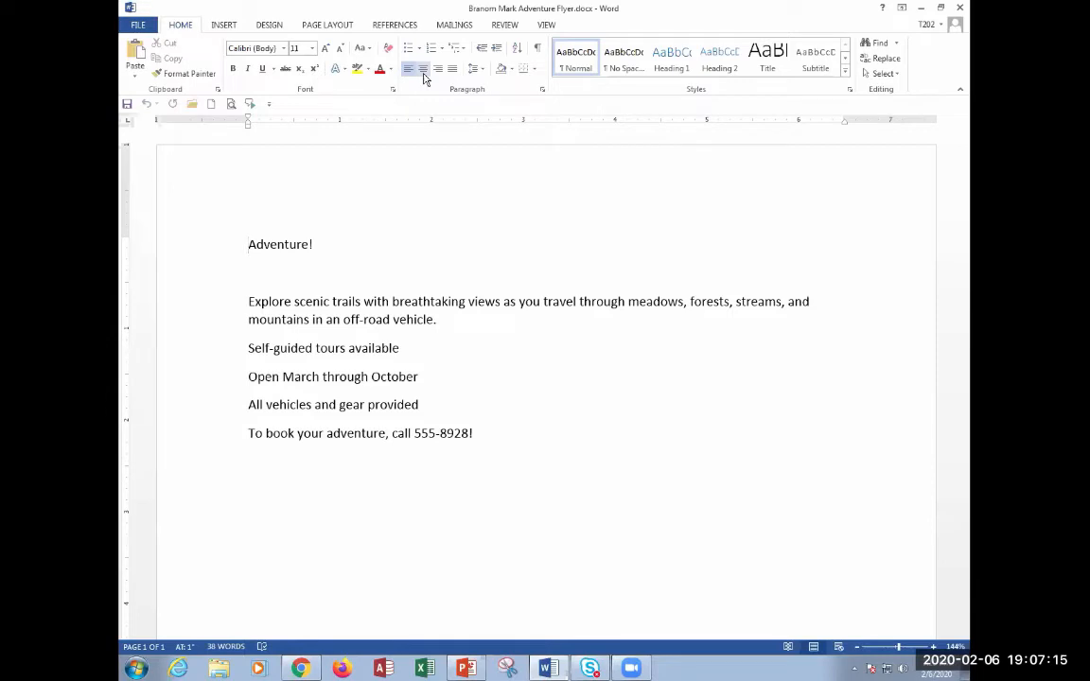
# Try center, right and left alignment in turn on the "Adventure!" title line.
pyautogui.press('Right')
pyautogui.press('Right')
pyautogui.press('Right')
pyautogui.click(423, 71)
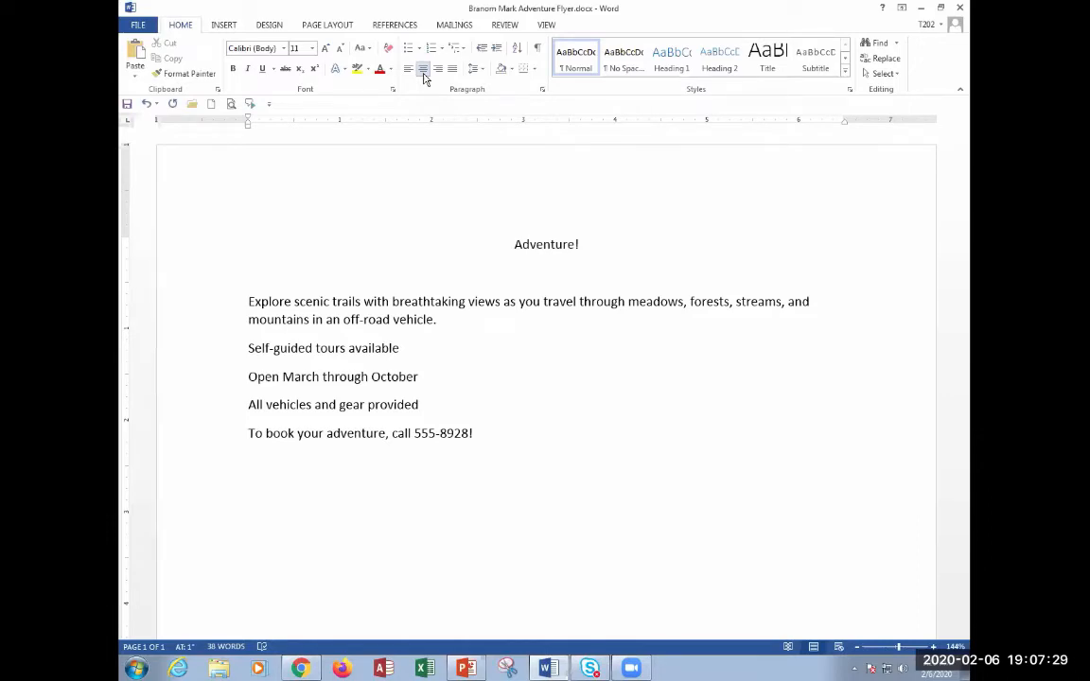
pyautogui.hotkey('ctrl', 'r')
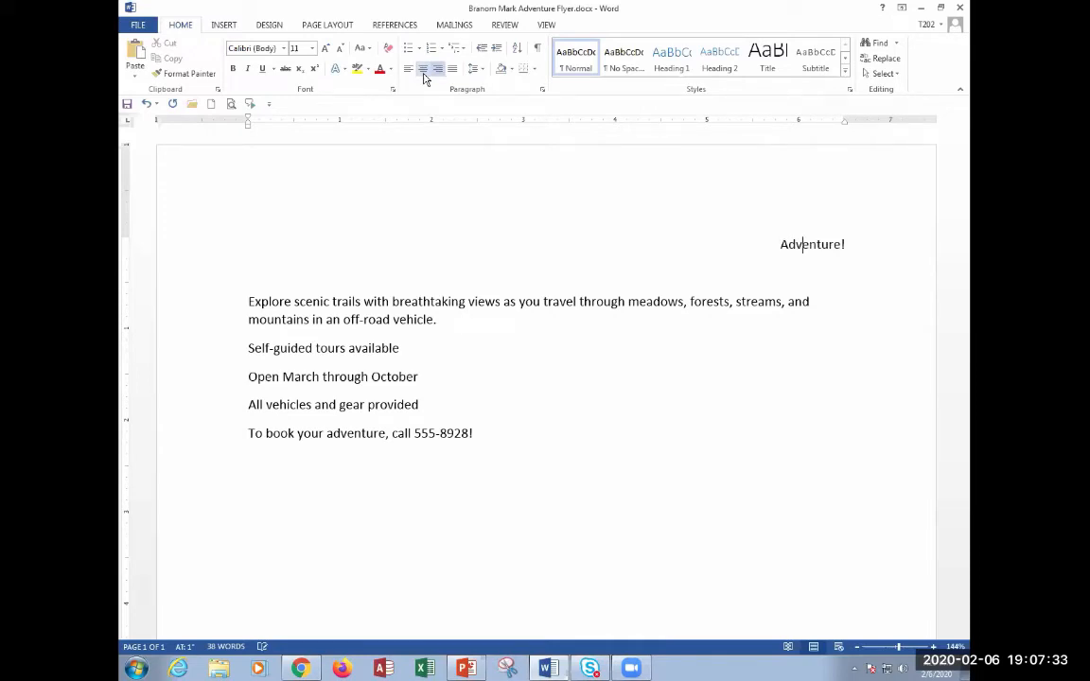
pyautogui.hotkey('ctrl', 'l')
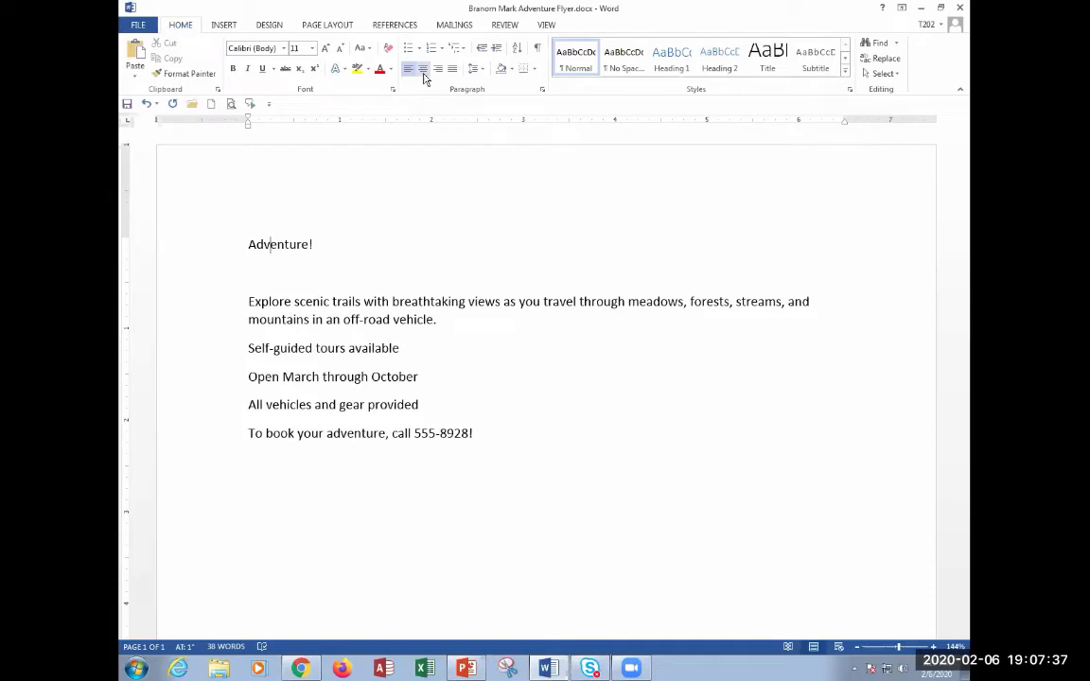
# Center the "Adventure!" title and the closing line that begins "To book your adventure".
pyautogui.click(423, 69)
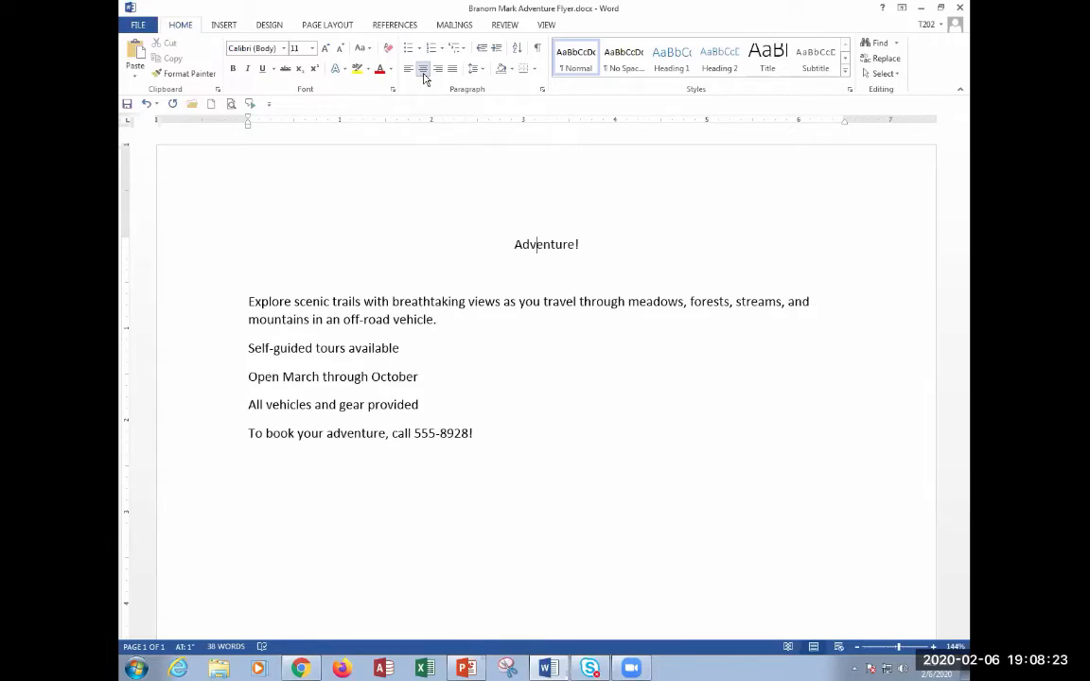
pyautogui.press('Down')
pyautogui.click(424, 75)
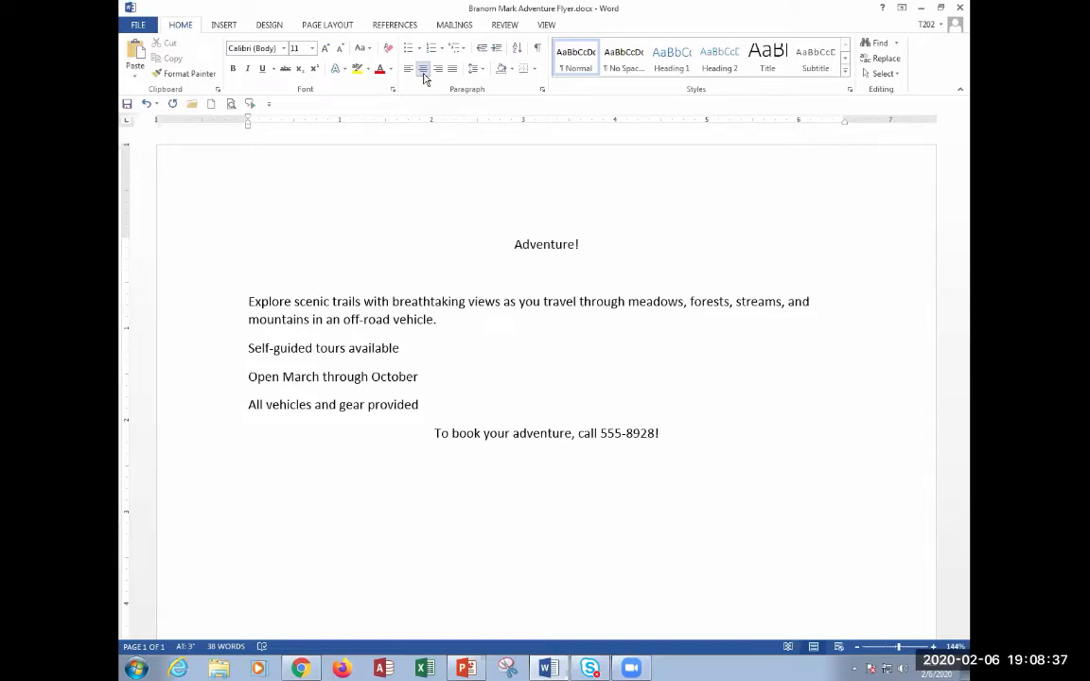
# Practice selecting the "Adventure!" title text by sweeping across it, and clear the selection between tries.
pyautogui.tripleClick(538, 244)
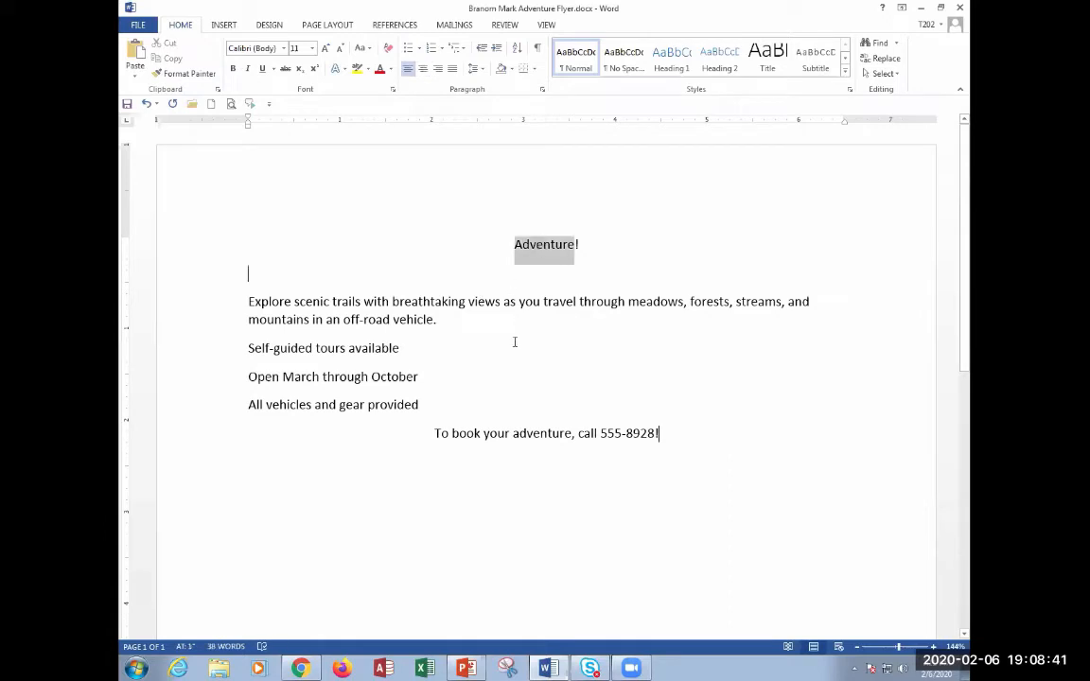
pyautogui.press('Down')
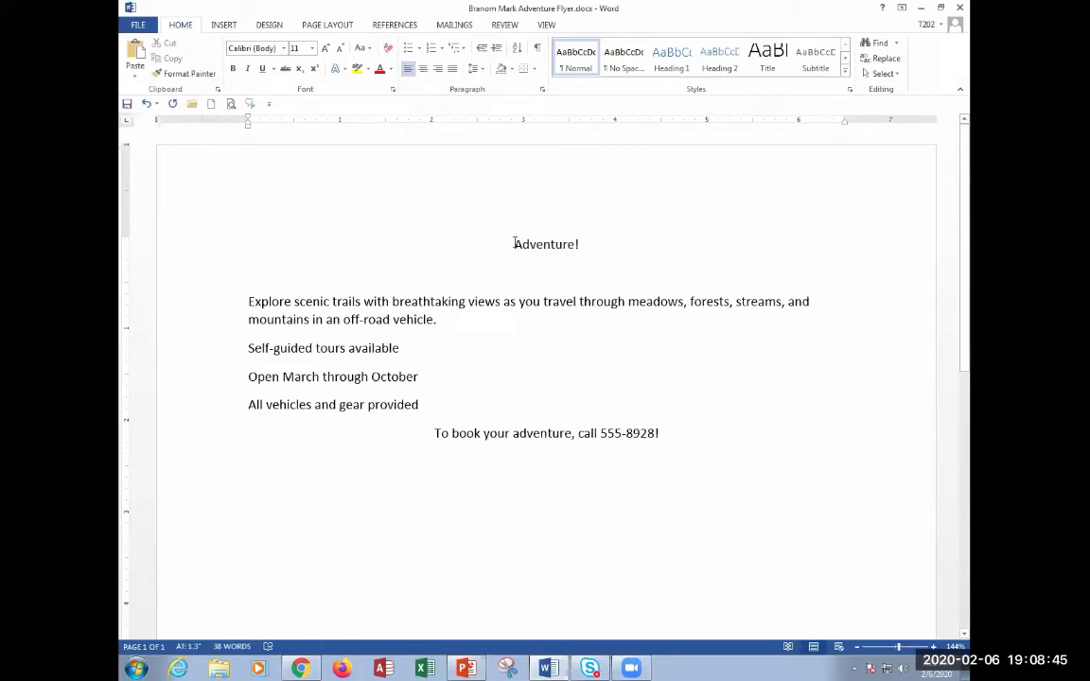
pyautogui.moveTo(514, 243); pyautogui.dragTo(584, 241)
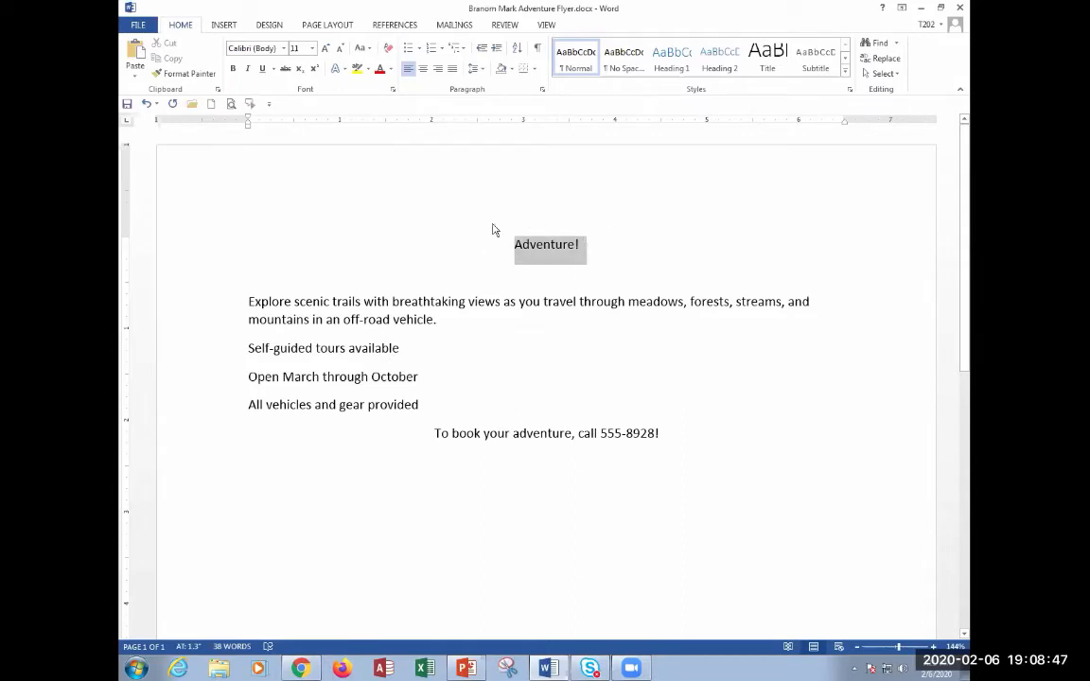
pyautogui.click(565, 376)
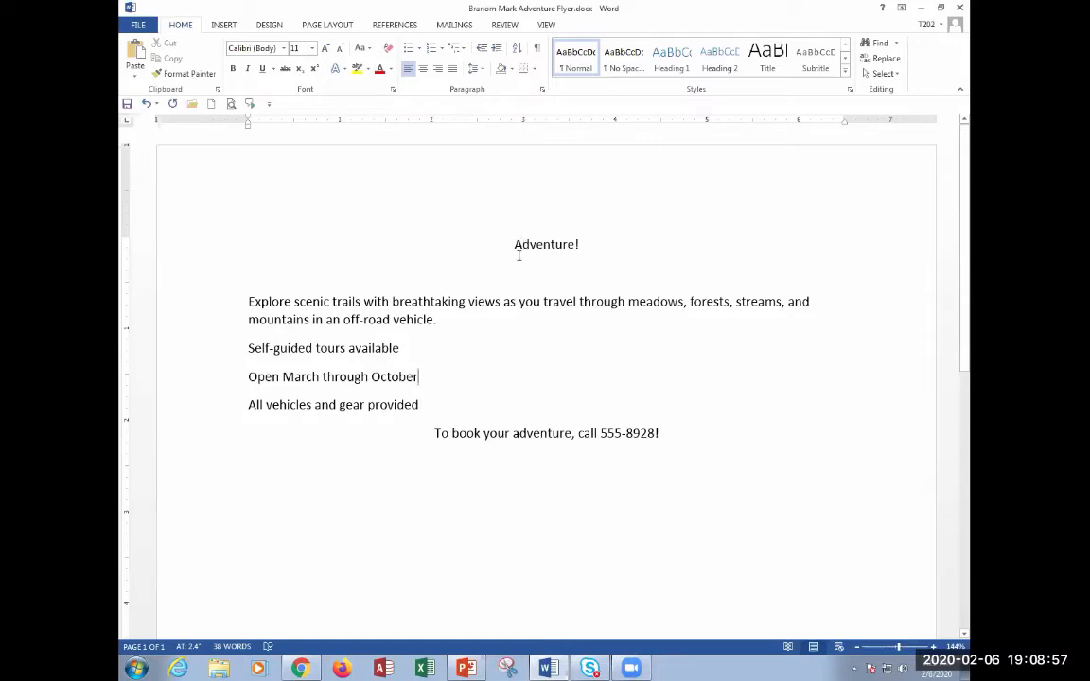
pyautogui.moveTo(513, 245); pyautogui.dragTo(579, 254)
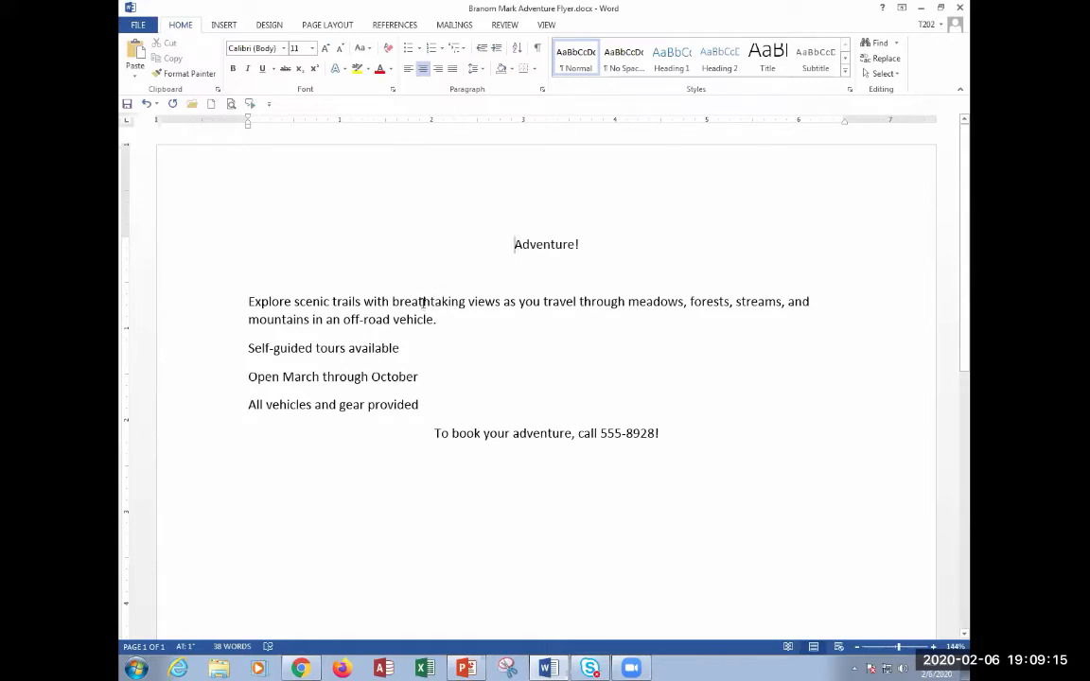
# Select the word "breathtaking", its whole paragraph and the "Adventure!" title line in turn, and clear the selection.
pyautogui.doubleClick(423, 301)
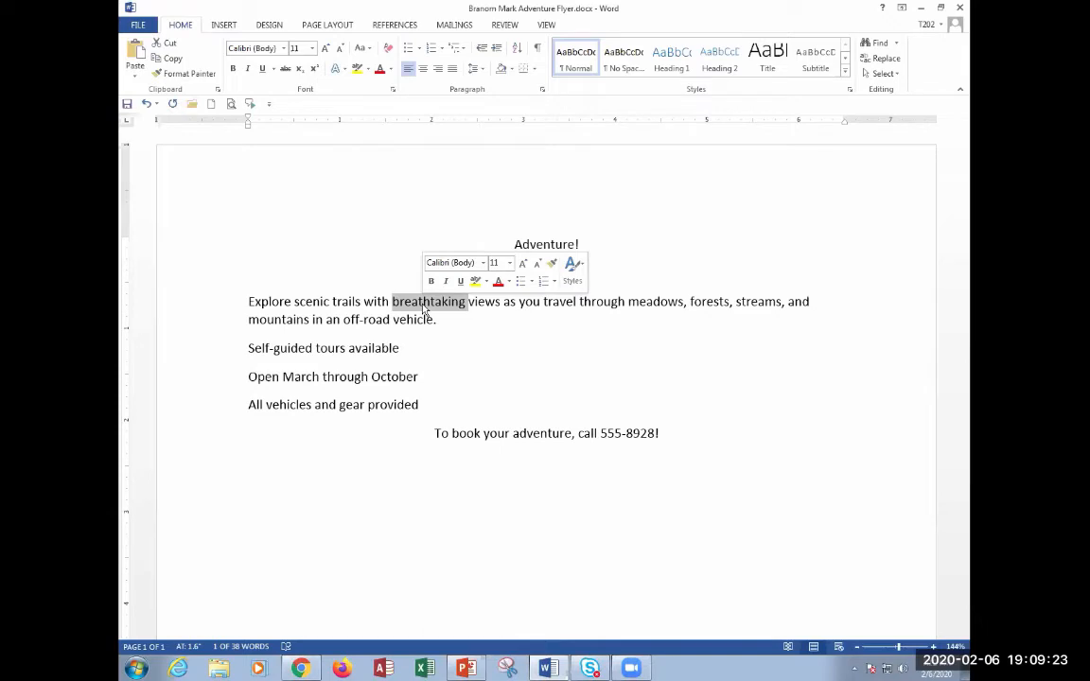
pyautogui.tripleClick(423, 310)
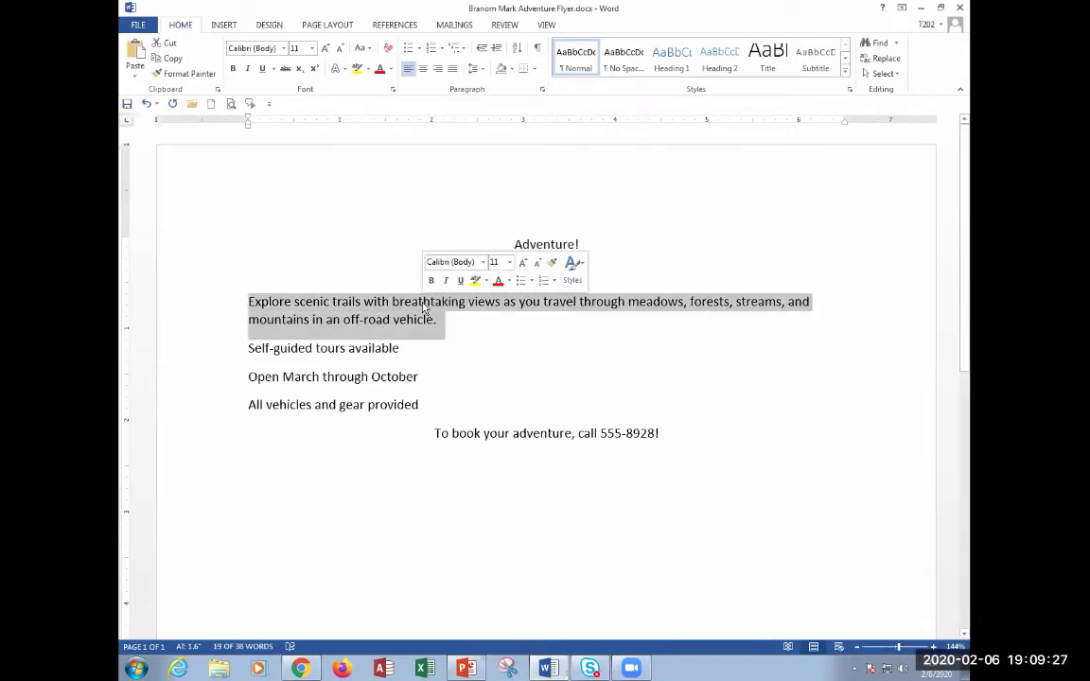
pyautogui.click(445, 325)
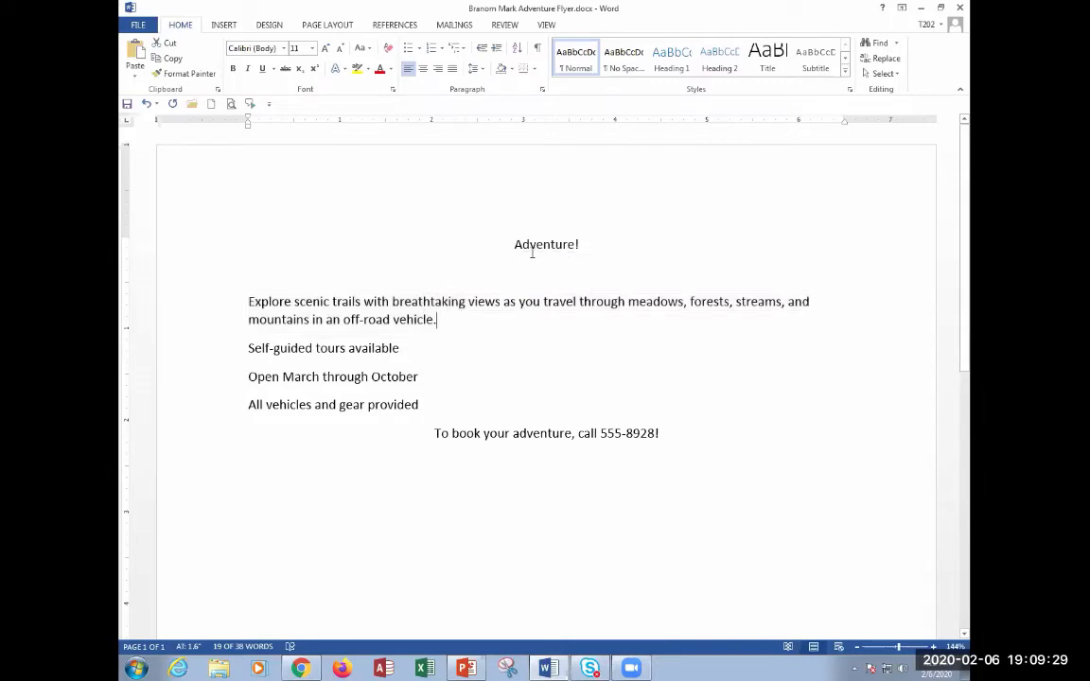
pyautogui.tripleClick(546, 247)
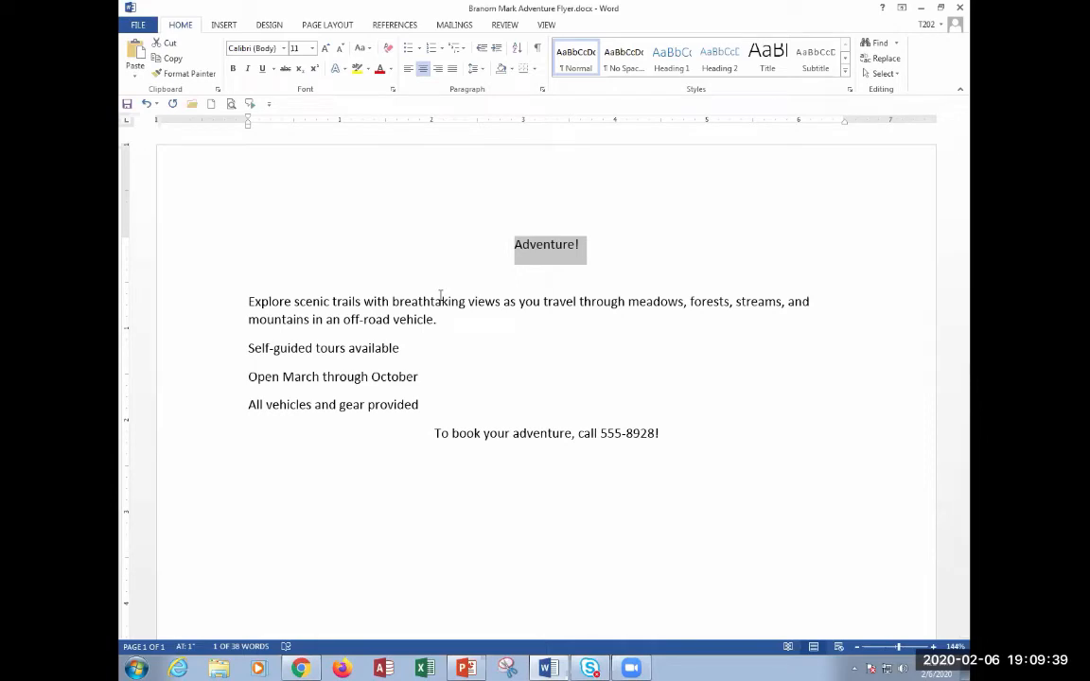
pyautogui.click(331, 299)
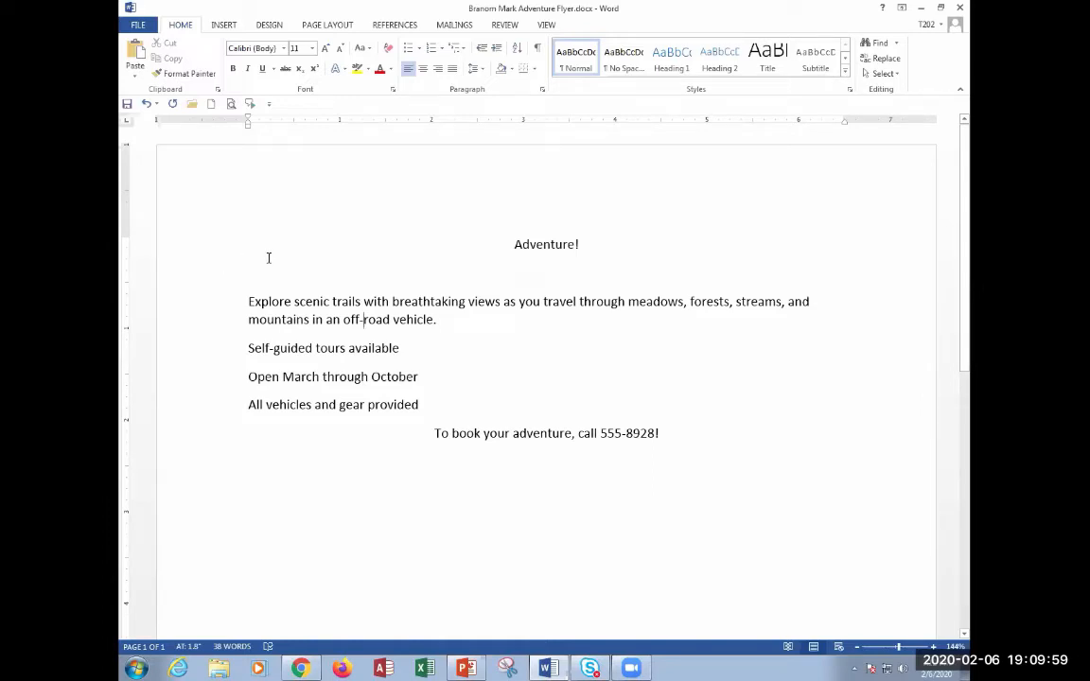
# Practice selecting single lines from the left margin: the blank line, the "Adventure!" title, both lines of the "Explore" paragraph and "Self-guided tours available".
pyautogui.click(176, 281)
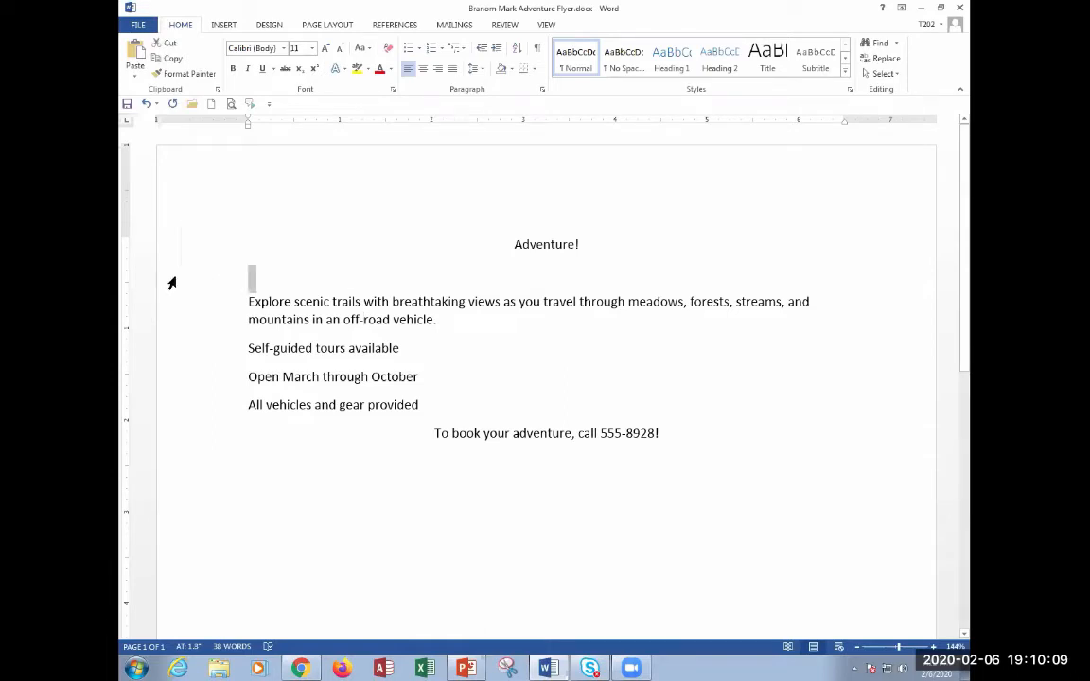
pyautogui.click(175, 263)
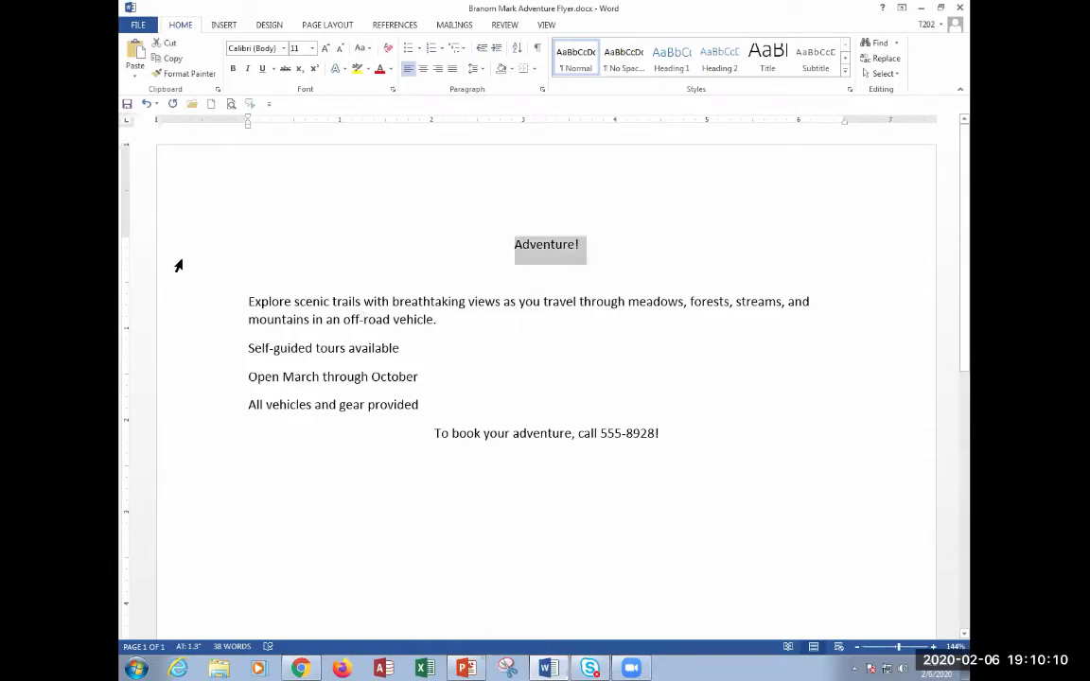
pyautogui.click(175, 320)
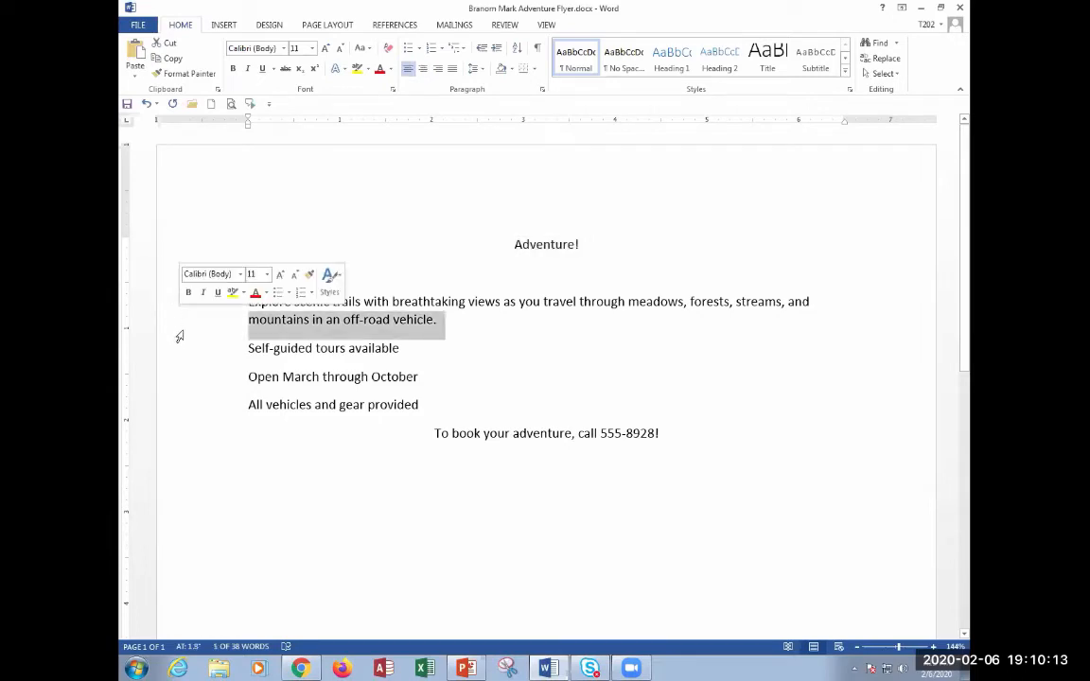
pyautogui.click(178, 349)
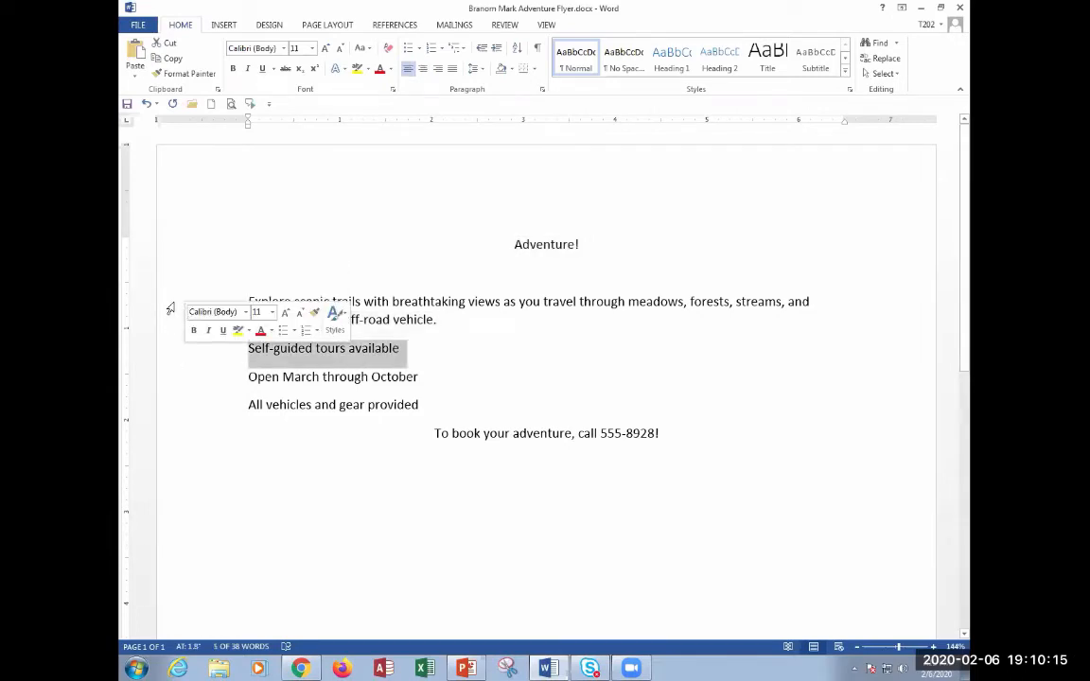
pyautogui.click(176, 301)
# Select the "Adventure!" title line, preview the preset font sizes and enlarge the text one increment at a time up to 240 pt.
pyautogui.click(156, 263)
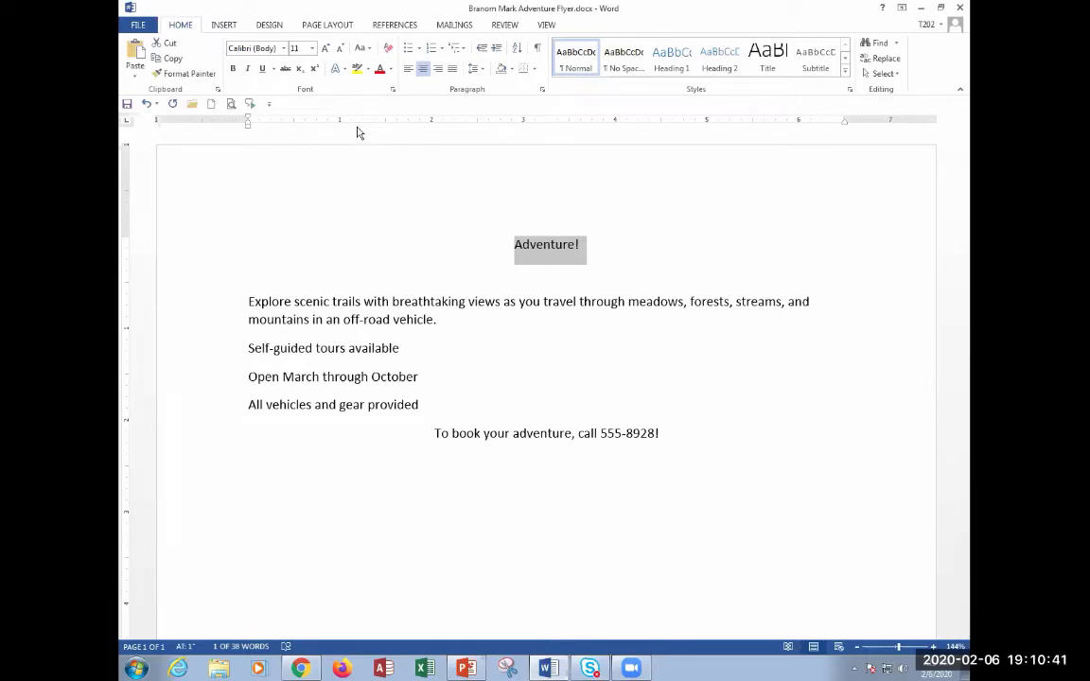
pyautogui.click(313, 50)
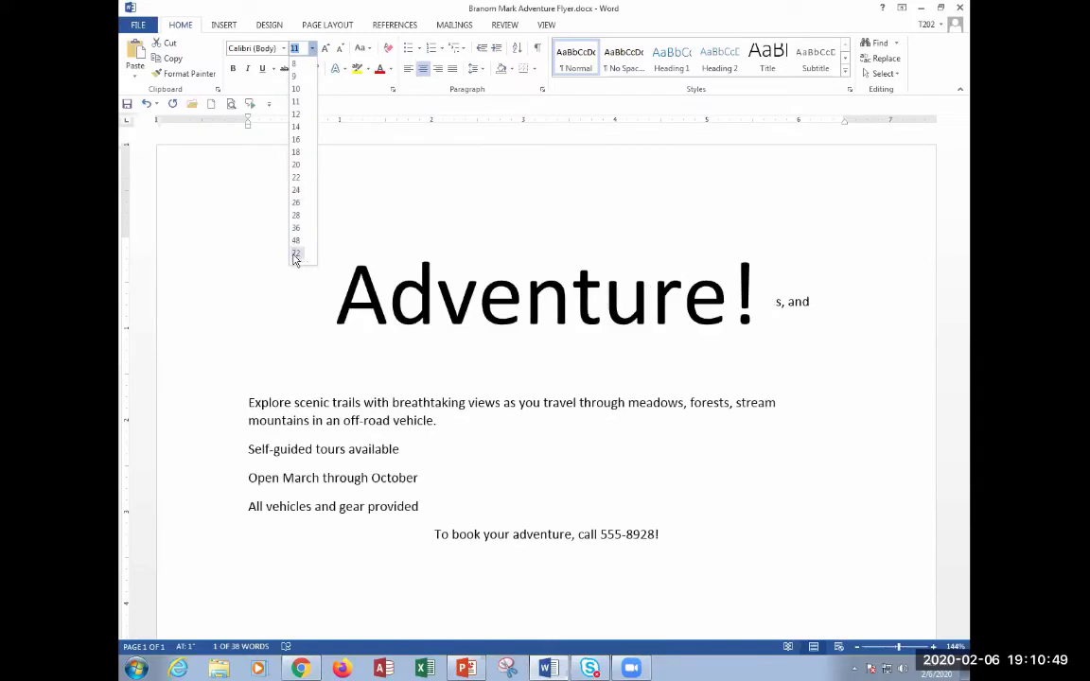
pyautogui.click(313, 48)
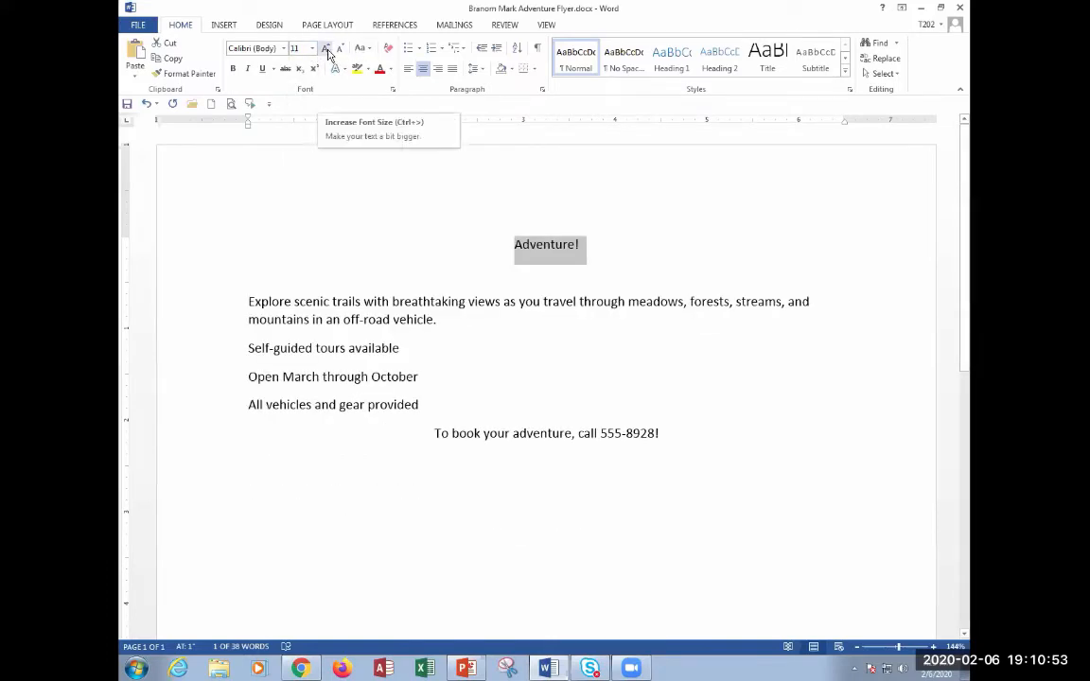
pyautogui.click(327, 49)
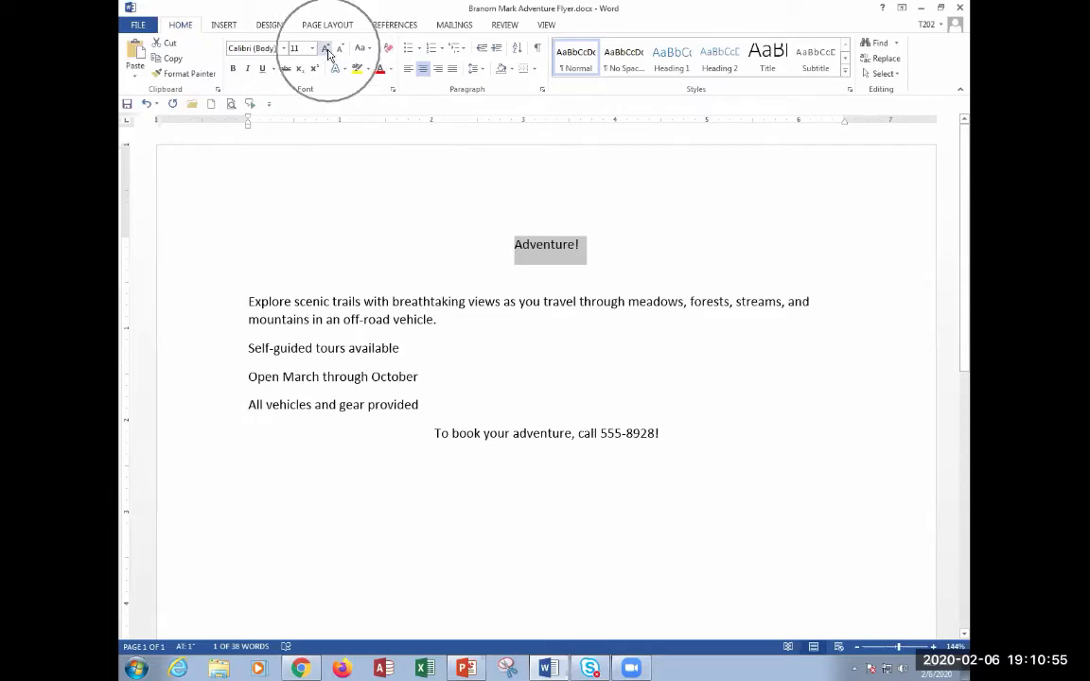
pyautogui.click(328, 52)
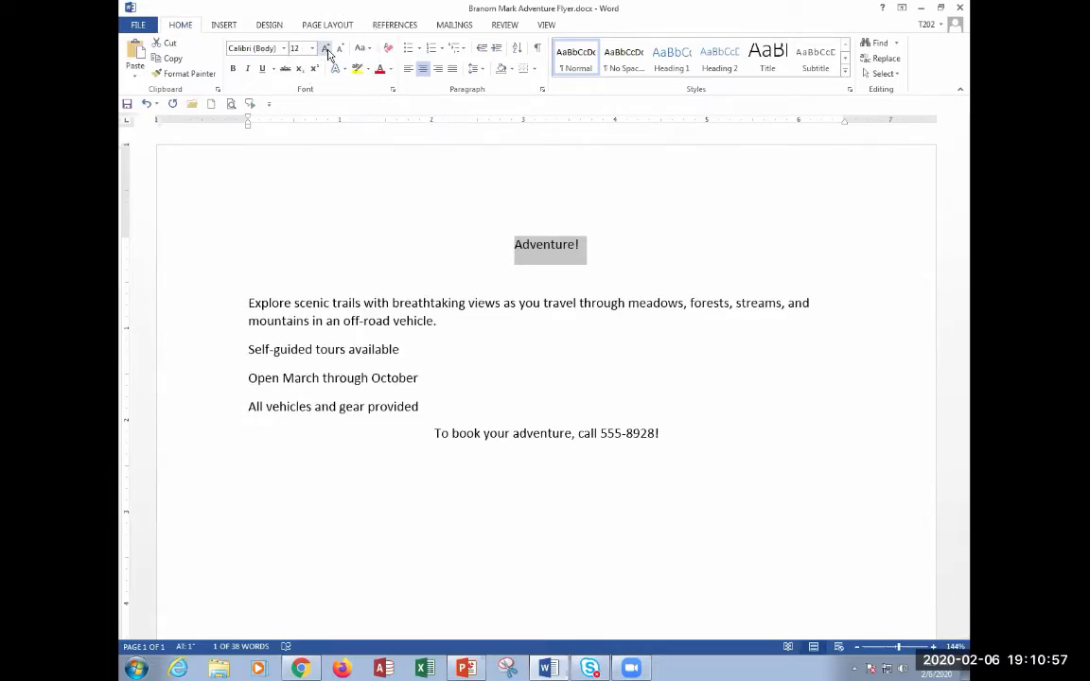
pyautogui.click(327, 51)
pyautogui.click(327, 51)
pyautogui.click(327, 52)
pyautogui.click(327, 51)
pyautogui.click(327, 51)
pyautogui.click(328, 51)
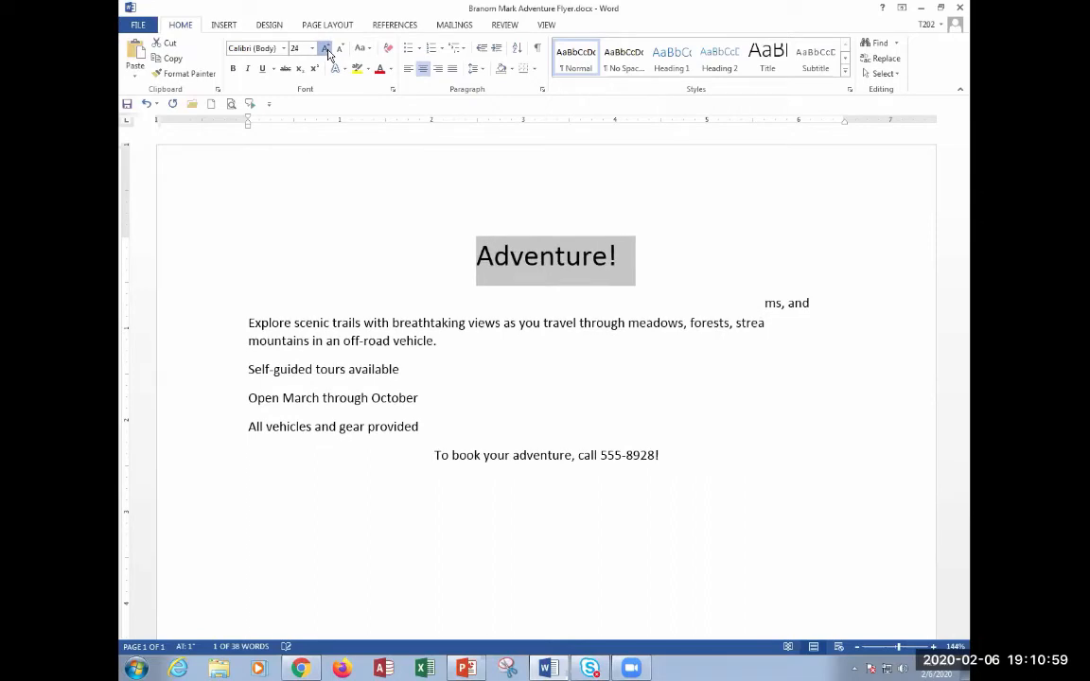
pyautogui.click(327, 51)
pyautogui.click(328, 51)
pyautogui.click(327, 51)
pyautogui.click(327, 50)
pyautogui.click(327, 50)
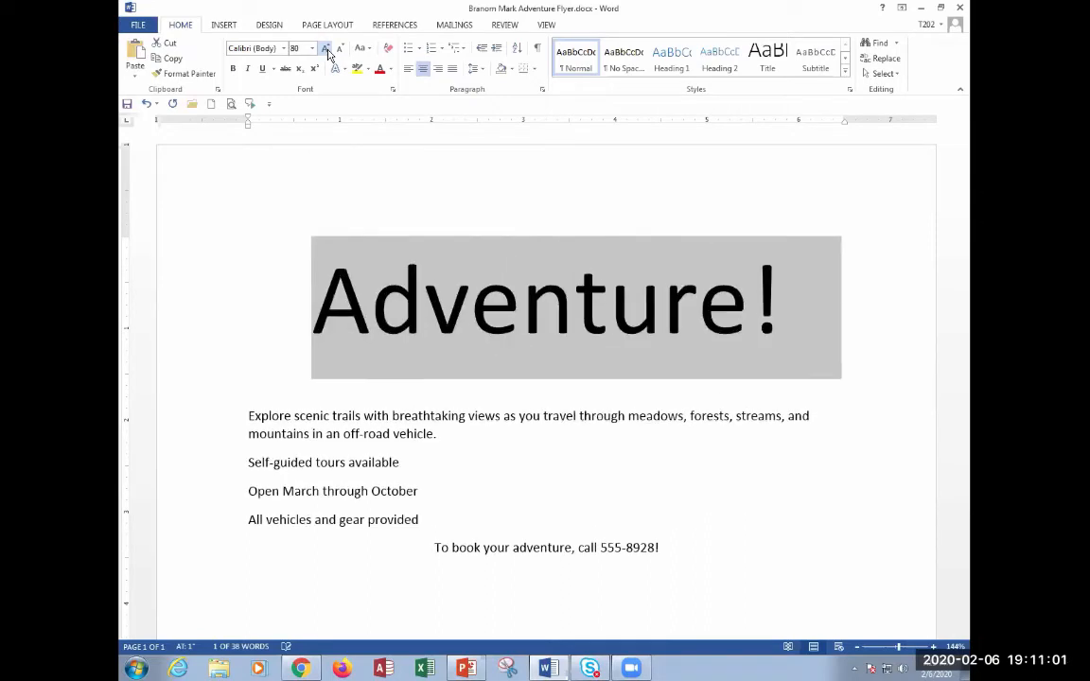
pyautogui.click(327, 50)
pyautogui.click(326, 50)
pyautogui.click(327, 51)
pyautogui.click(326, 51)
pyautogui.click(326, 50)
pyautogui.click(327, 50)
pyautogui.click(327, 50)
pyautogui.click(326, 50)
pyautogui.click(326, 50)
pyautogui.click(328, 51)
pyautogui.click(327, 51)
pyautogui.click(327, 51)
pyautogui.click(328, 51)
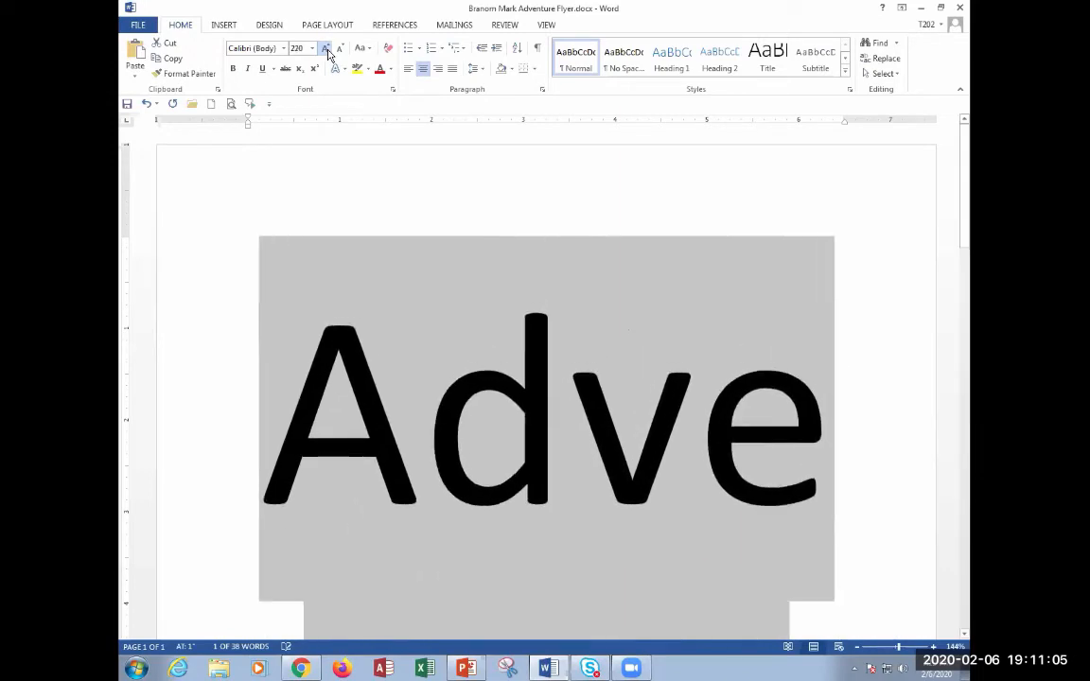
pyautogui.click(328, 51)
pyautogui.click(327, 51)
pyautogui.click(327, 51)
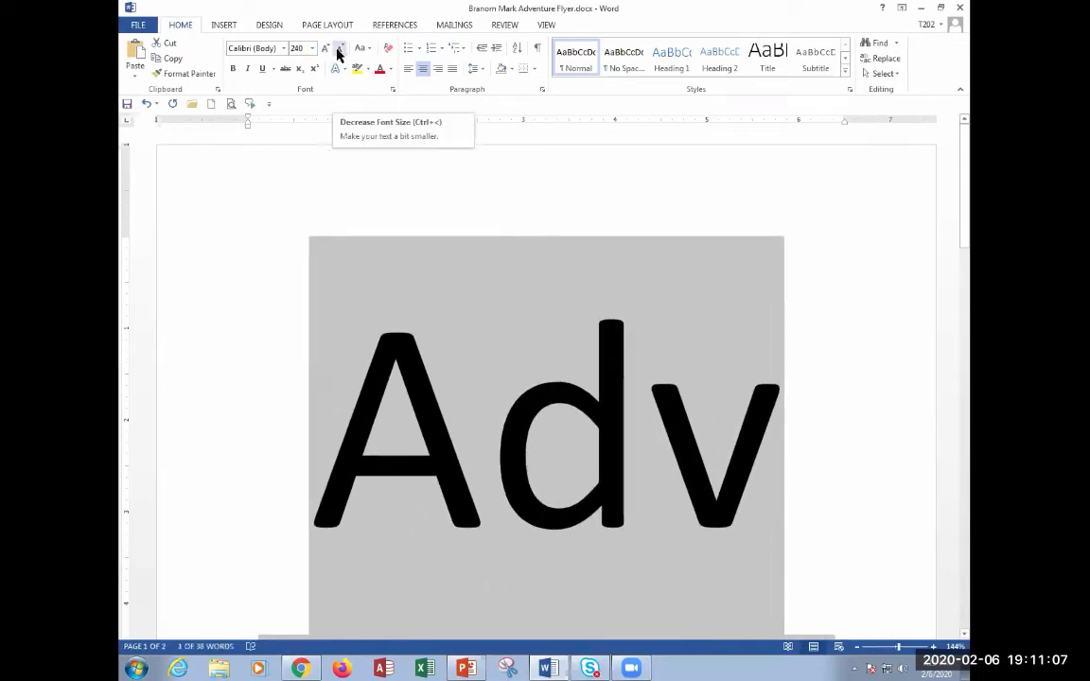
# Shrink the "Adventure!" title one increment at a time down to 72 pt.
pyautogui.click(338, 50)
pyautogui.click(337, 50)
pyautogui.click(338, 50)
pyautogui.click(338, 50)
pyautogui.click(337, 50)
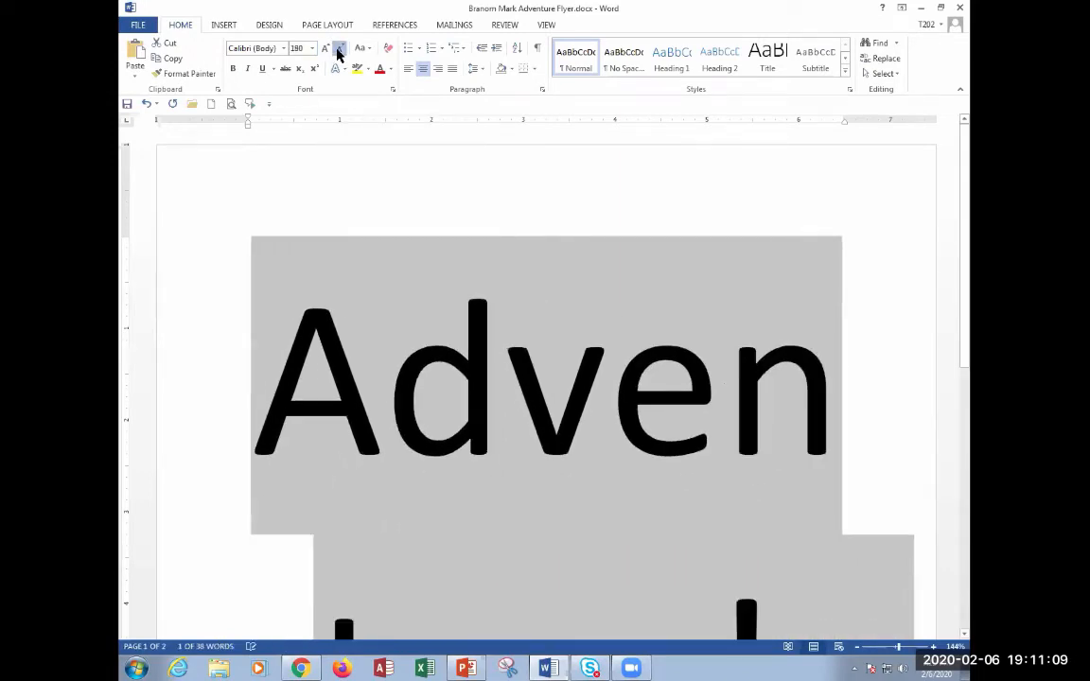
pyautogui.click(337, 50)
pyautogui.click(337, 51)
pyautogui.click(338, 50)
pyautogui.click(338, 50)
pyautogui.click(337, 50)
pyautogui.click(338, 50)
pyautogui.click(338, 50)
pyautogui.click(338, 51)
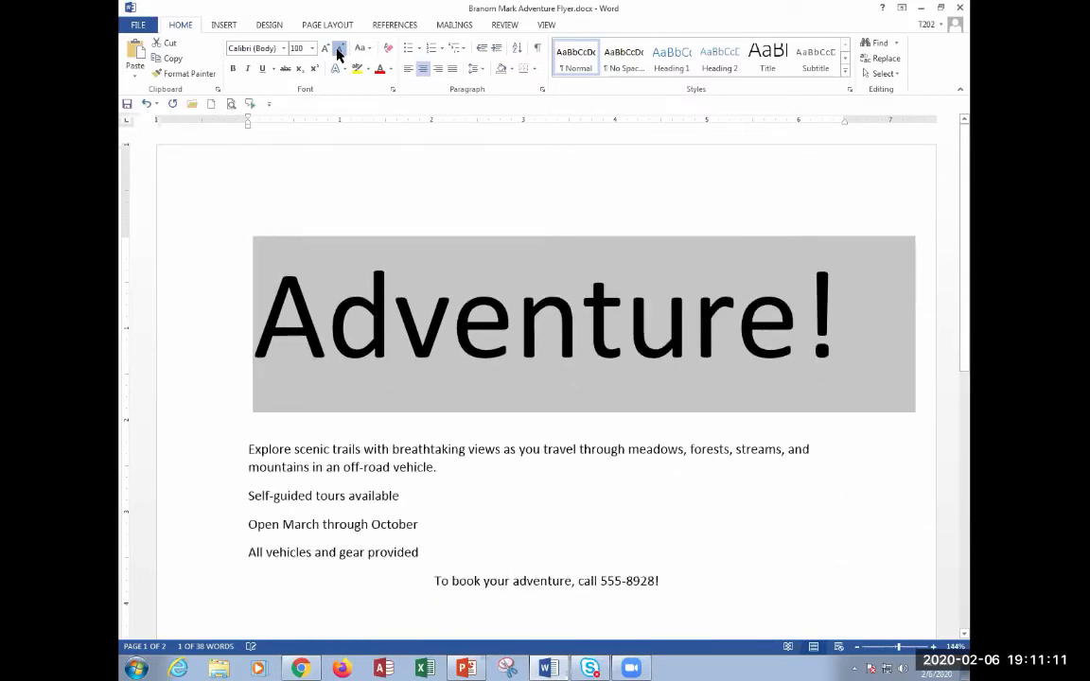
pyautogui.click(338, 50)
pyautogui.click(337, 50)
pyautogui.click(338, 50)
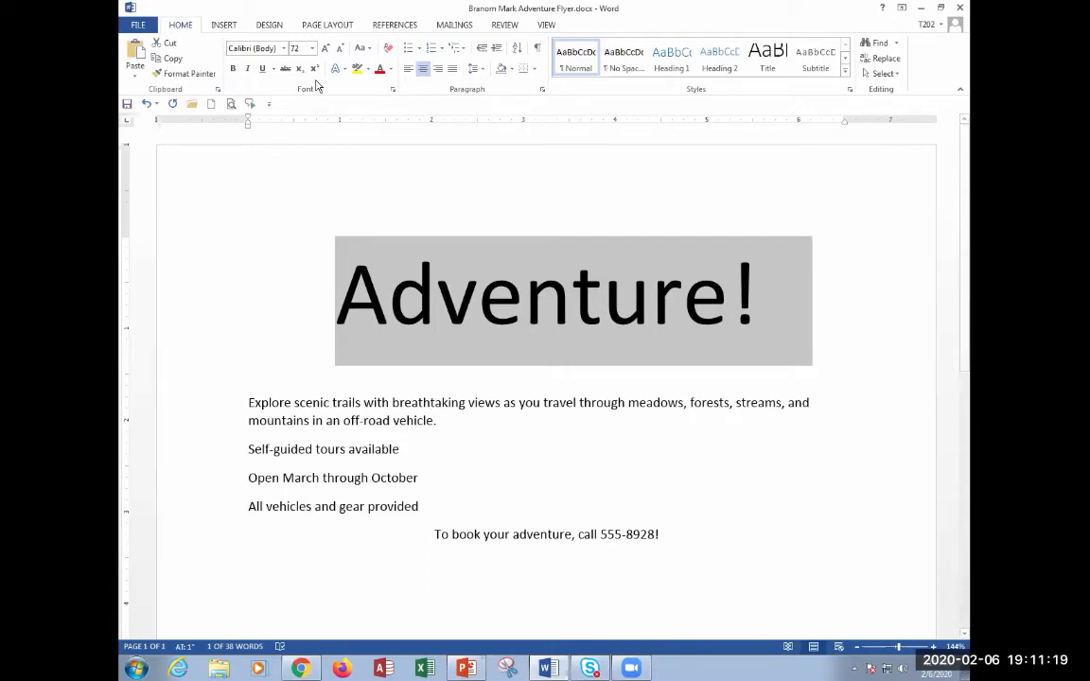
pyautogui.click(295, 48)
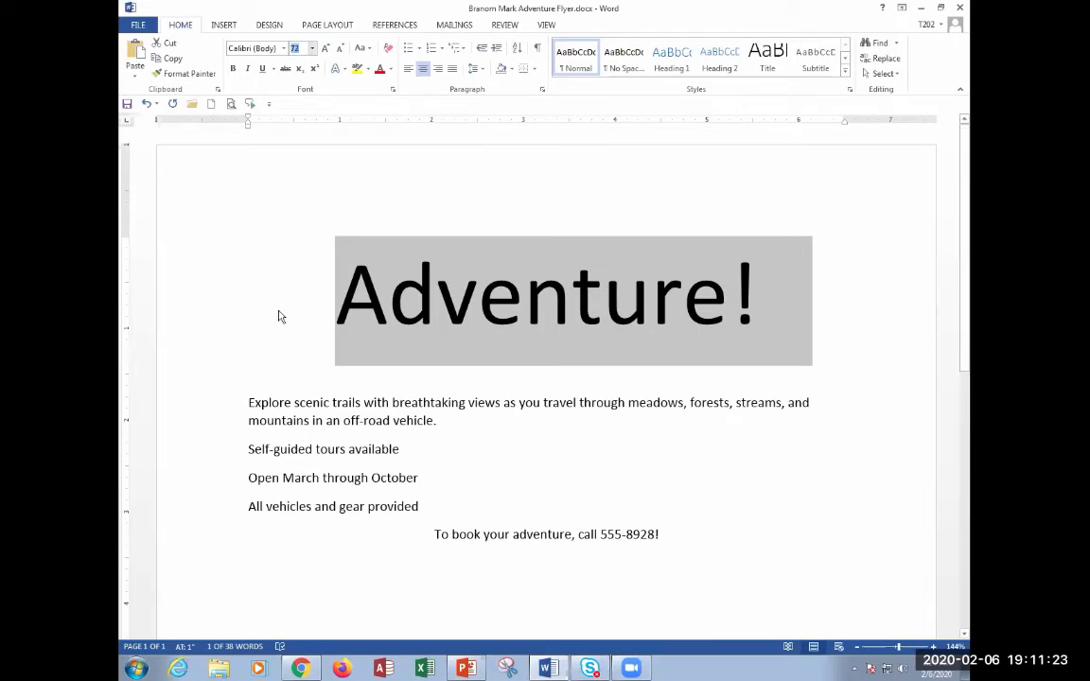
pyautogui.press('BackSpace')
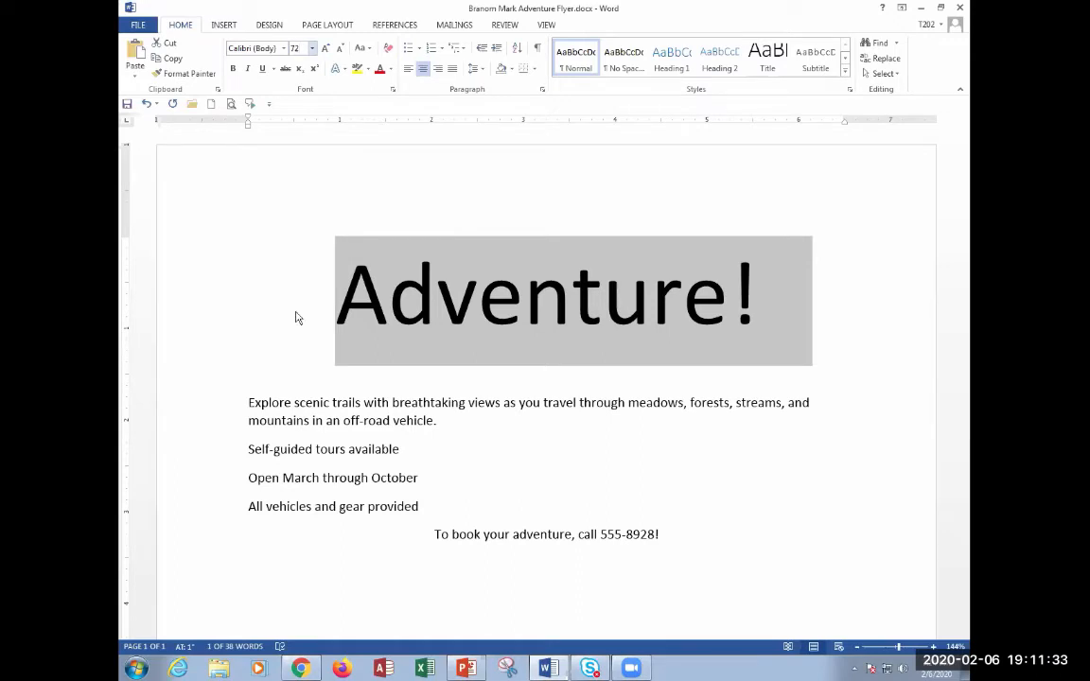
pyautogui.click(217, 422)
pyautogui.click(262, 331)
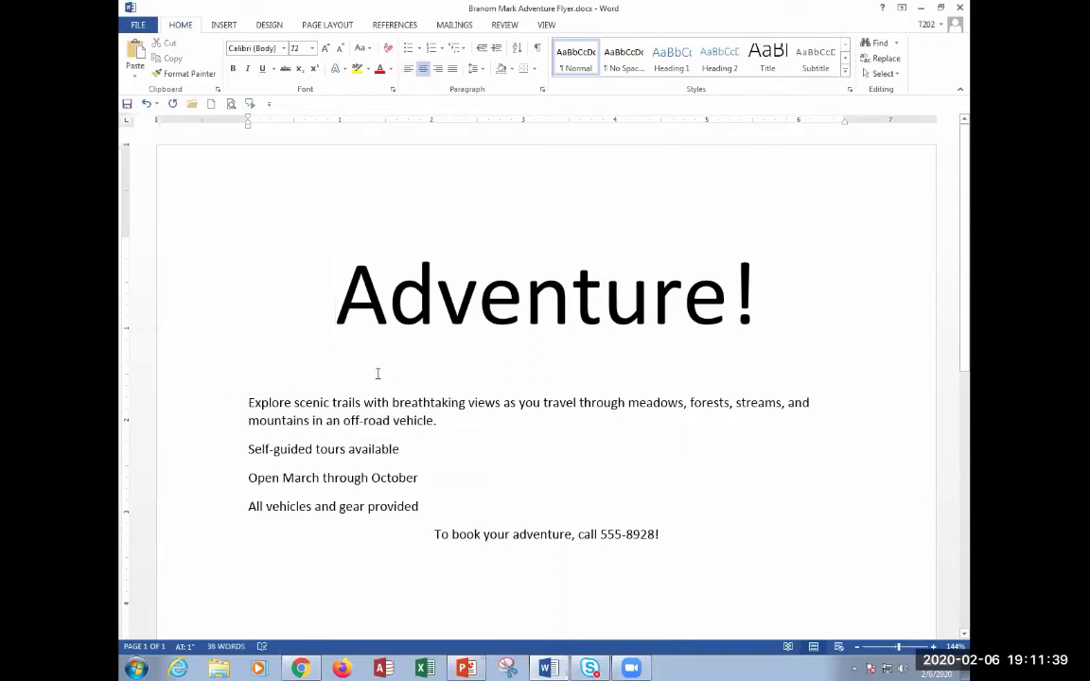
# Select the whole "Adventure!" title line, reduce its font size to 48 pt and enlarge it back to 72 pt.
pyautogui.click(204, 312)
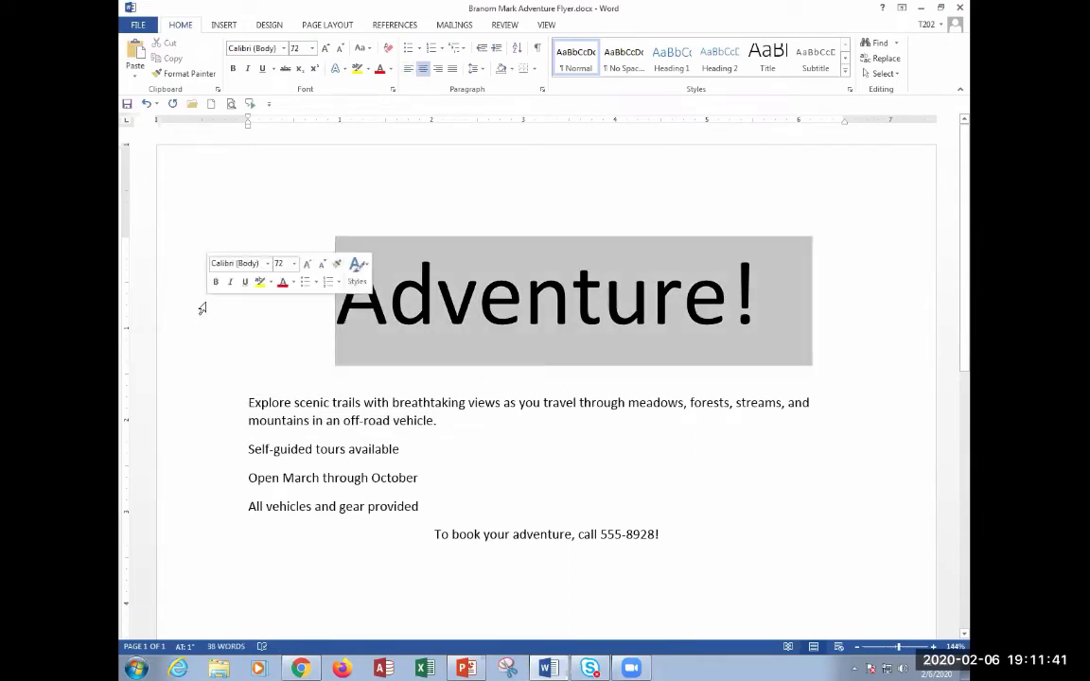
pyautogui.click(297, 49)
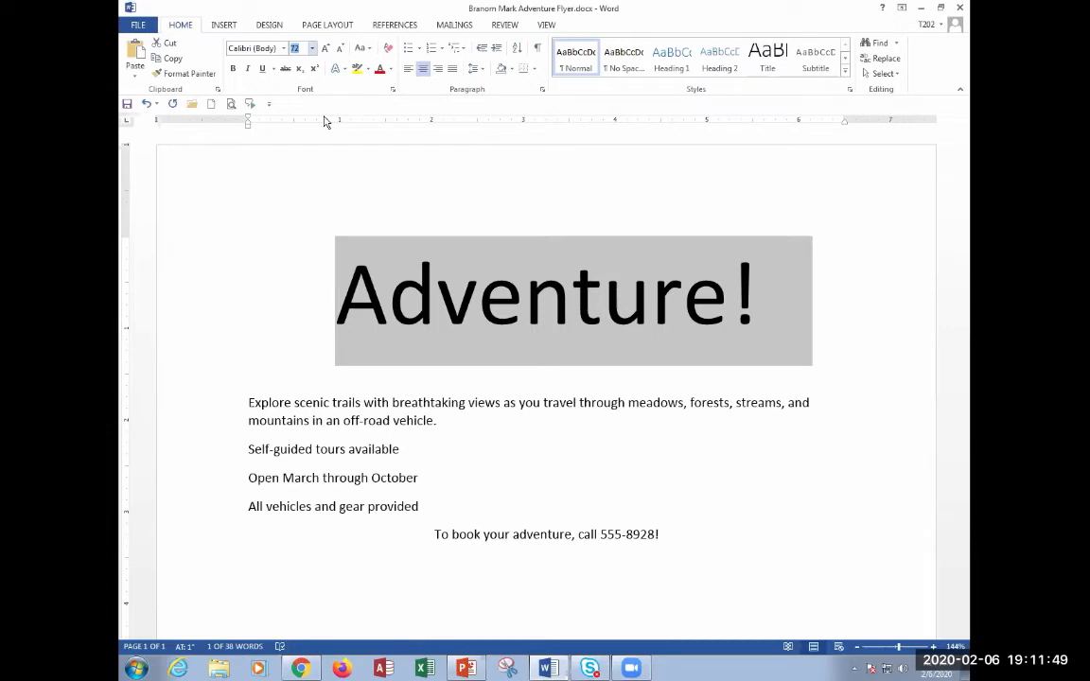
pyautogui.click(339, 48)
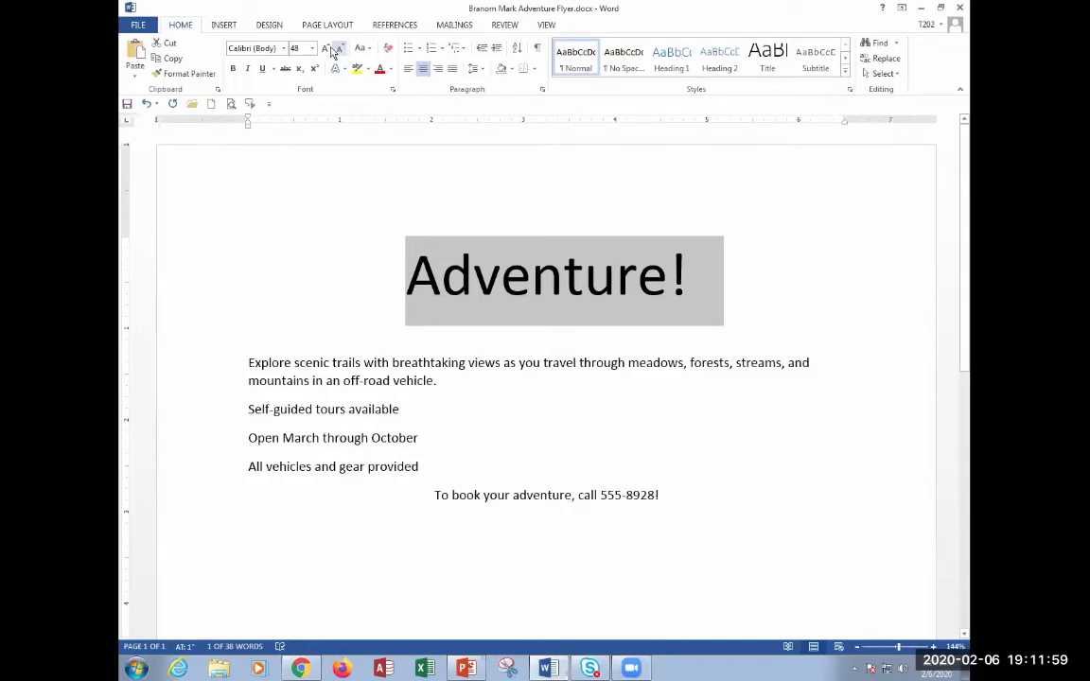
pyautogui.click(329, 49)
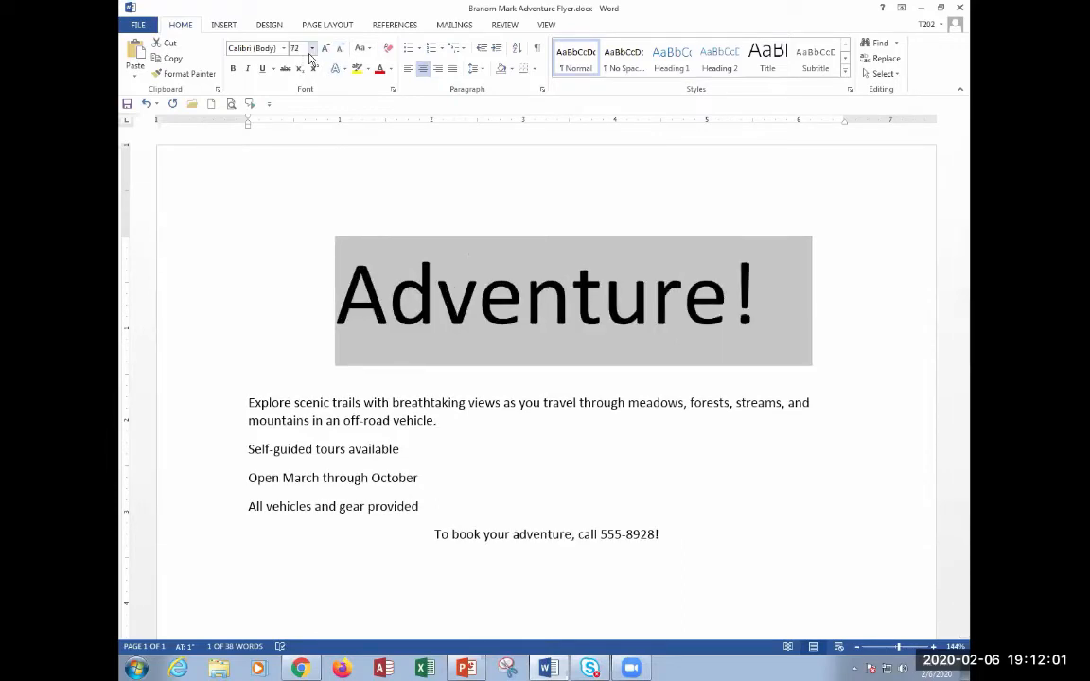
# Set the "Adventure!" title to a custom font size of 54 pt that is not among the presets.
pyautogui.click(311, 49)
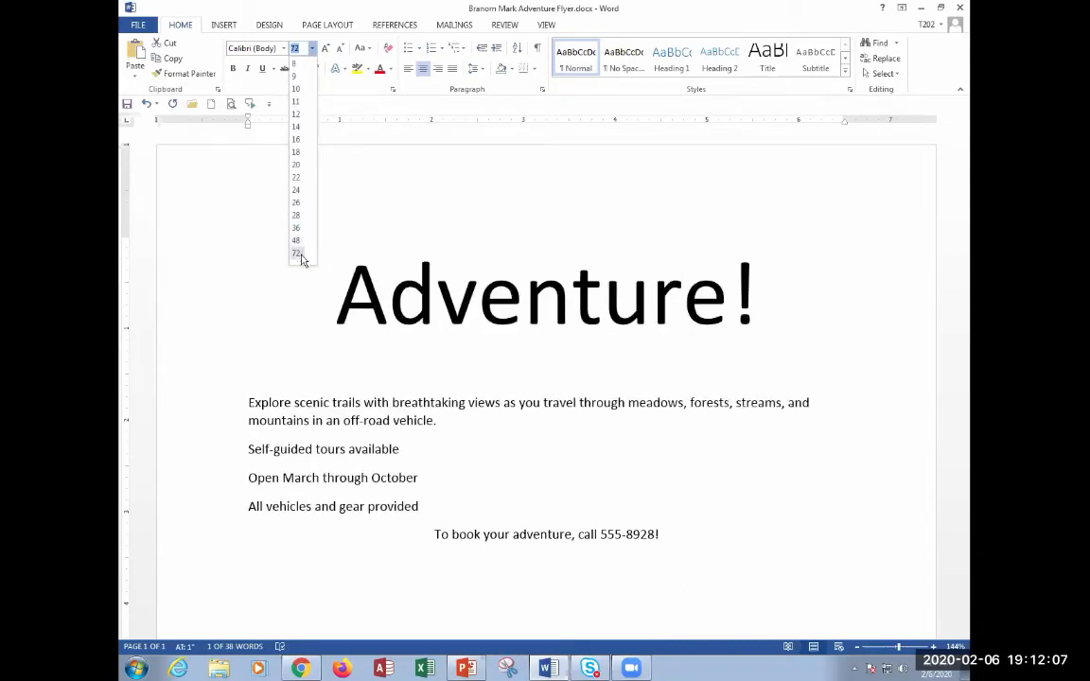
pyautogui.click(398, 171)
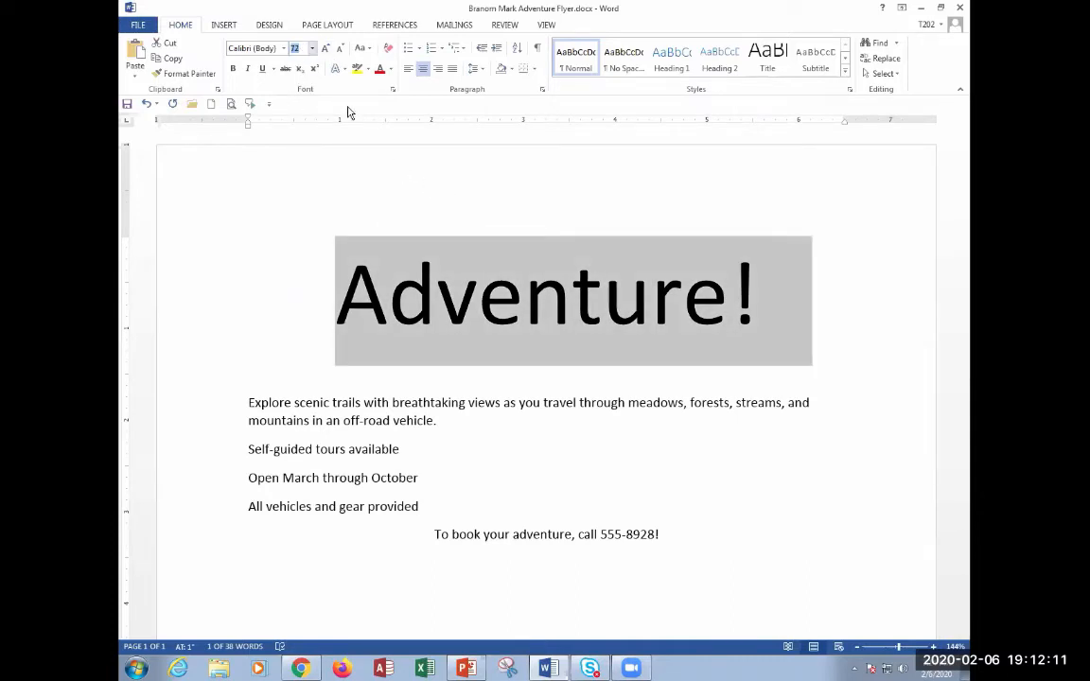
pyautogui.write('54')
pyautogui.press('Return')
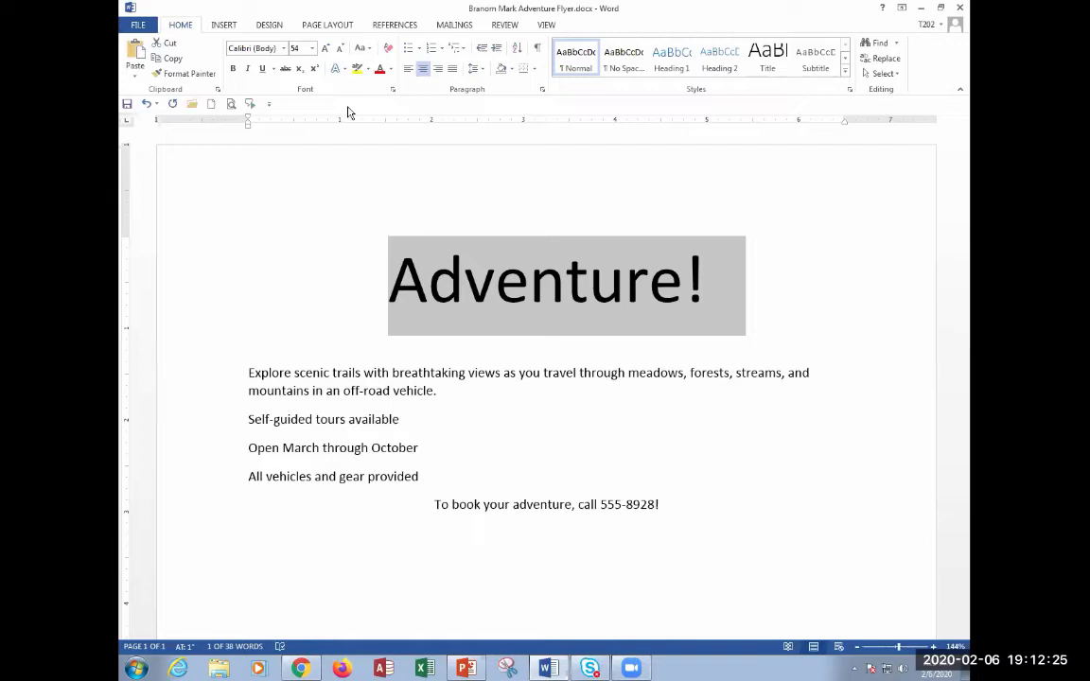
# Format the "Adventure!" title at 72 pt in the Berlin Sans FB Demi font.
pyautogui.click(312, 47)
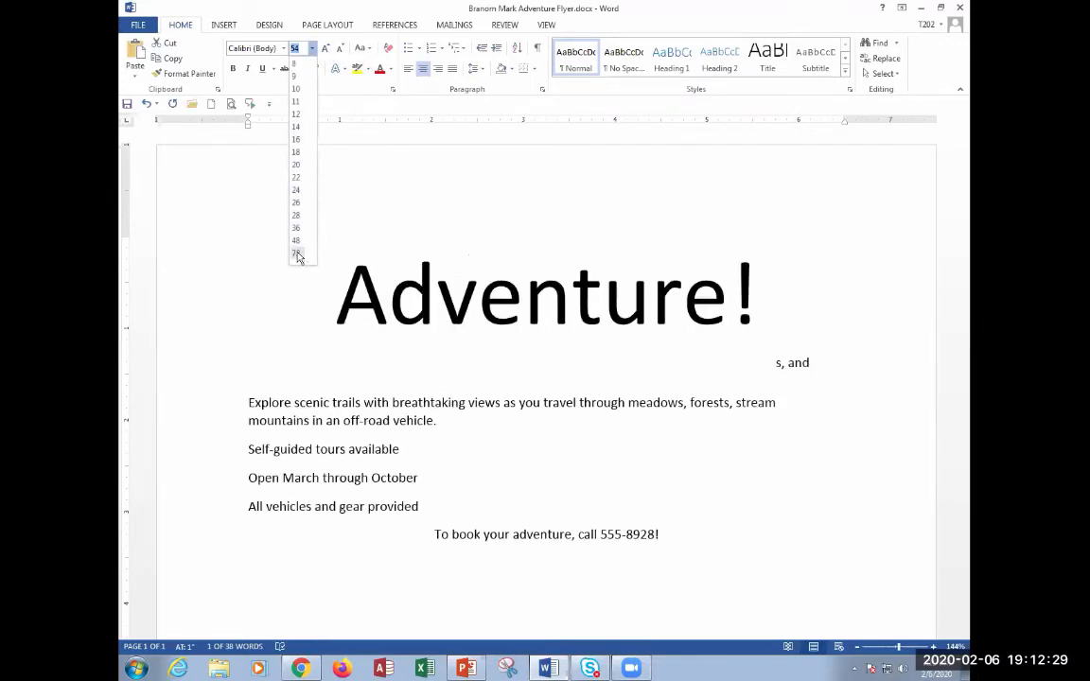
pyautogui.click(296, 253)
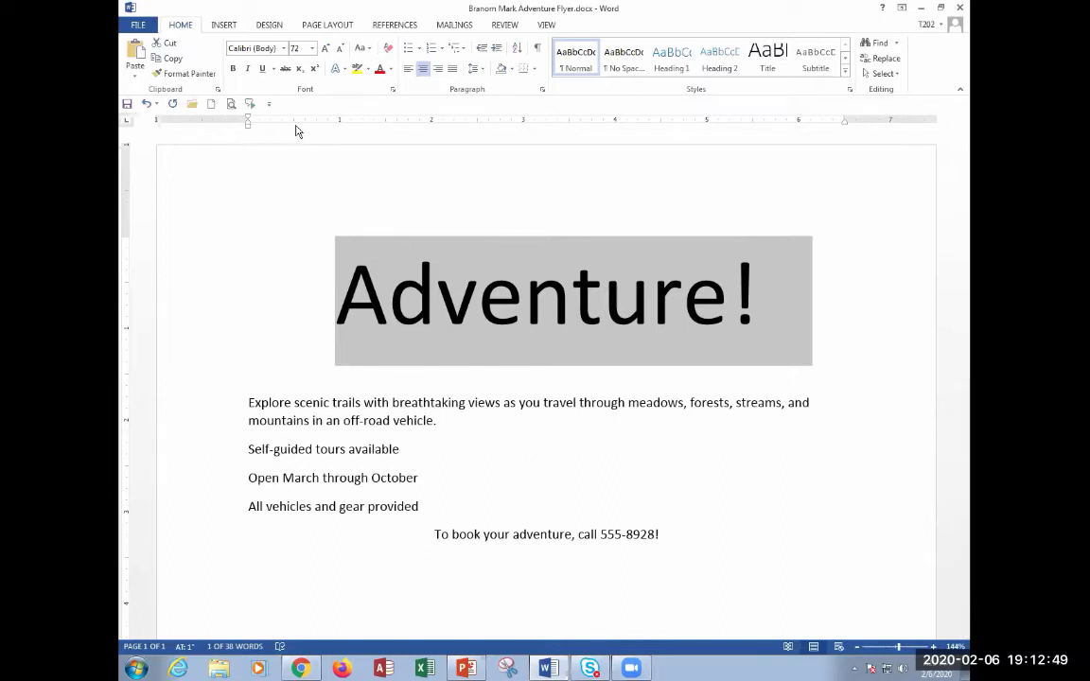
pyautogui.click(285, 51)
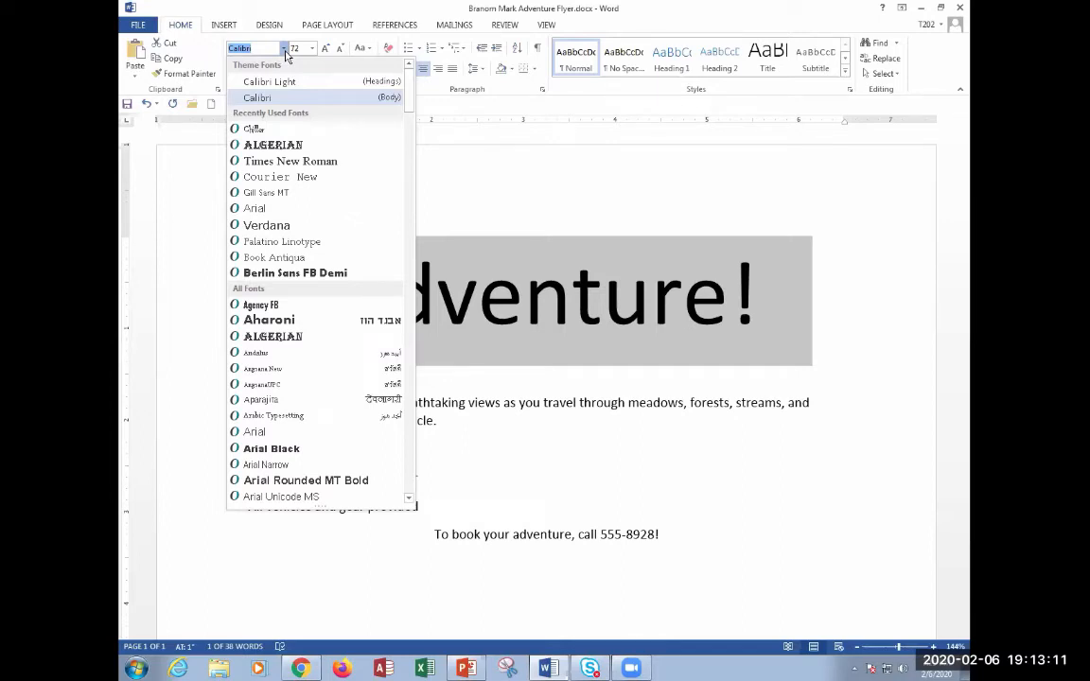
pyautogui.scroll(-3, 346, 318)
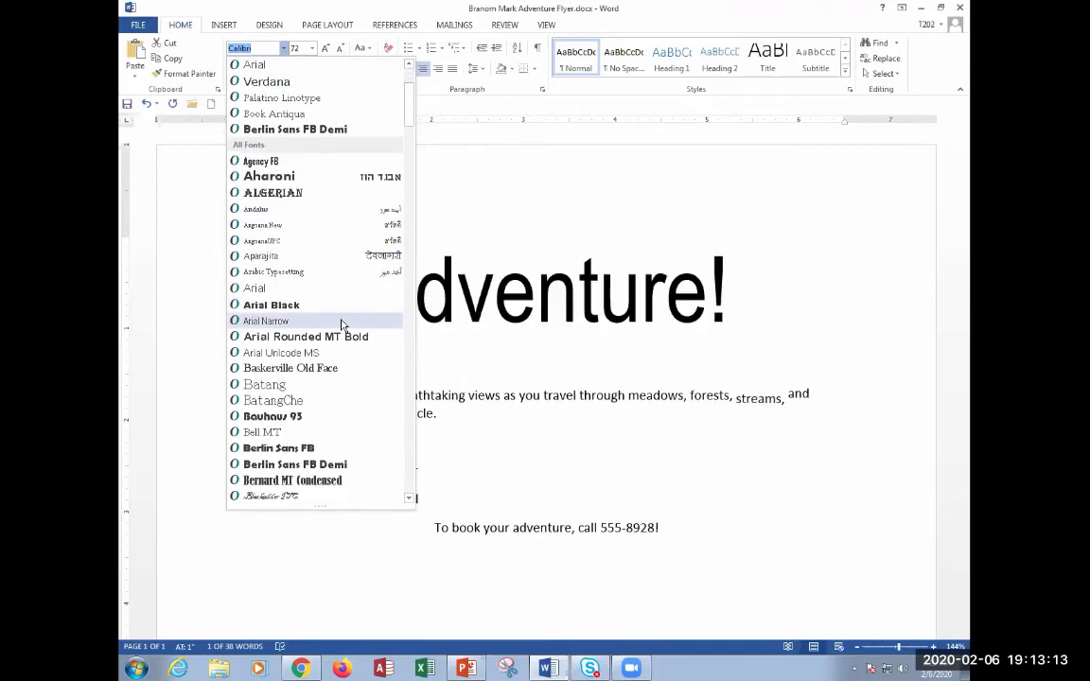
pyautogui.scroll(-1, 342, 325)
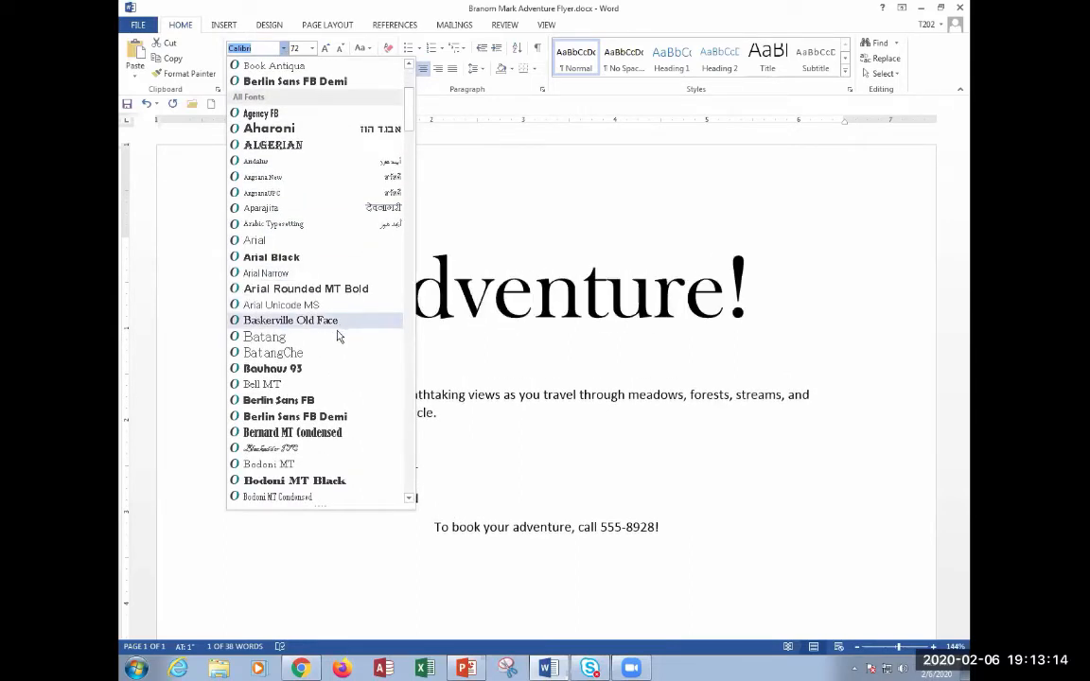
pyautogui.click(347, 418)
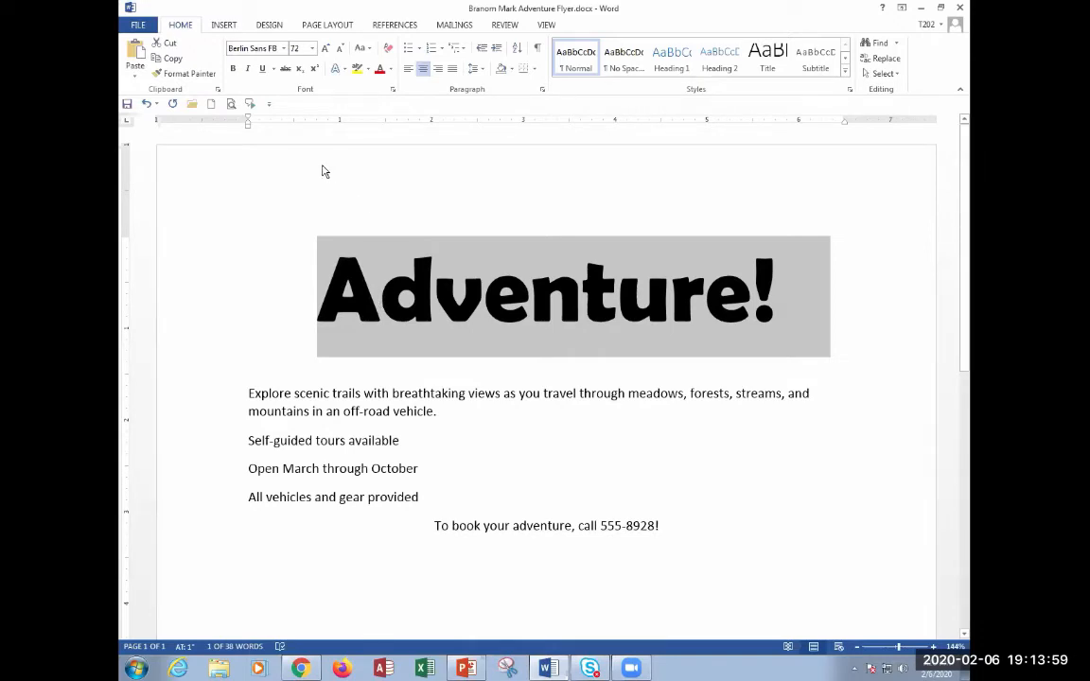
# Toggle the case of the selected "Adventure!" title and toggle it back again.
pyautogui.click(367, 57)
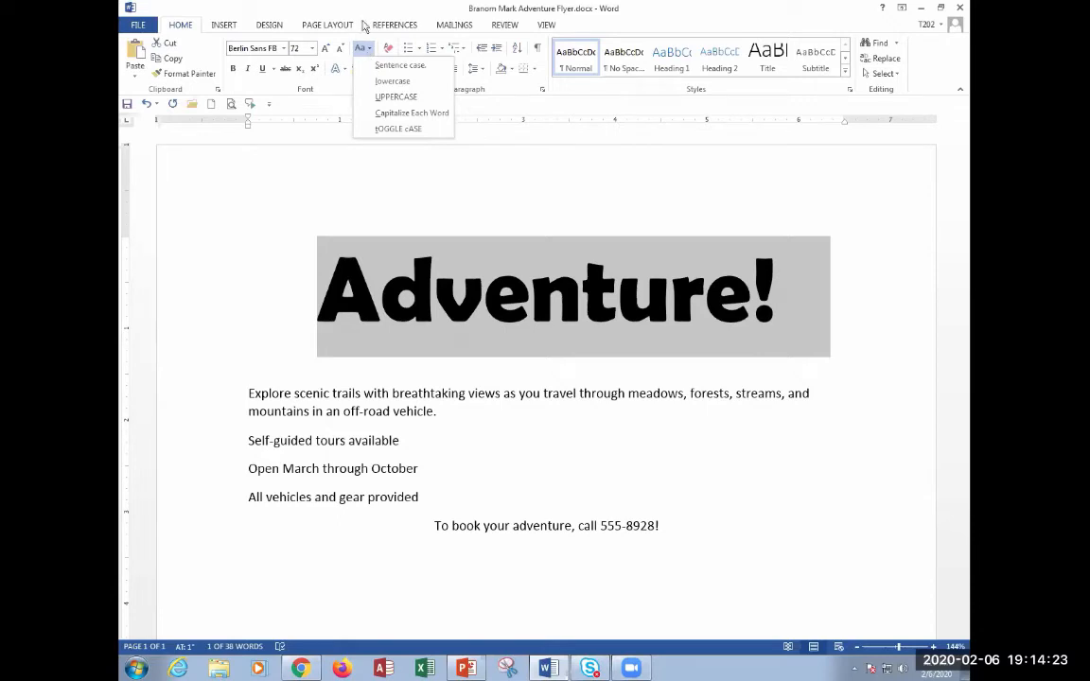
pyautogui.click(375, 129)
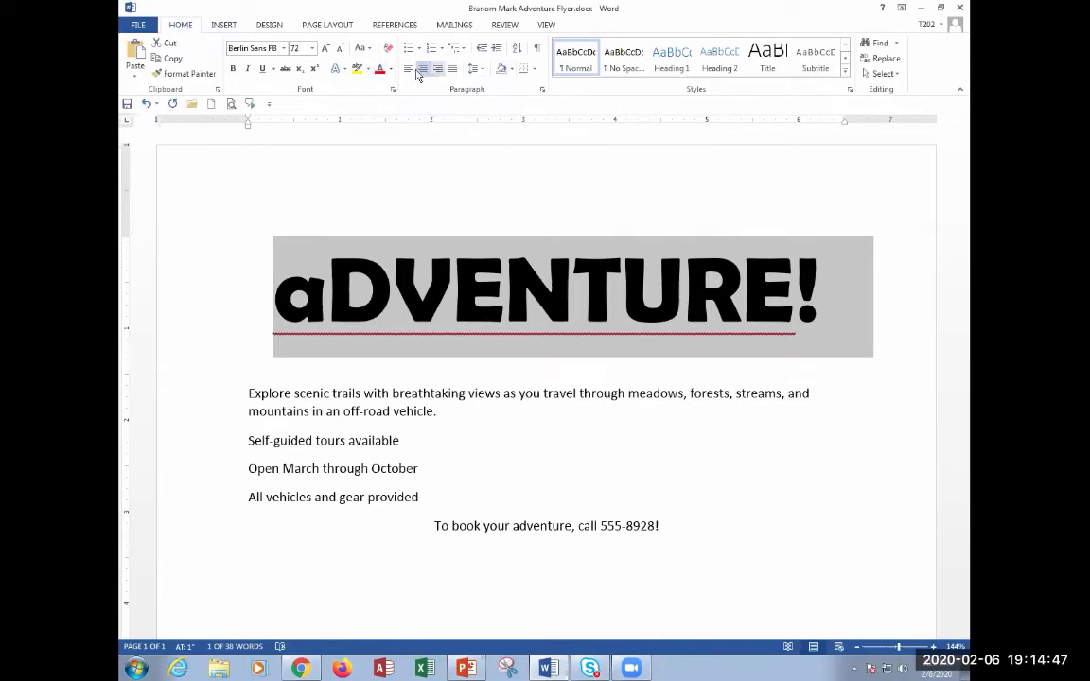
pyautogui.click(362, 47)
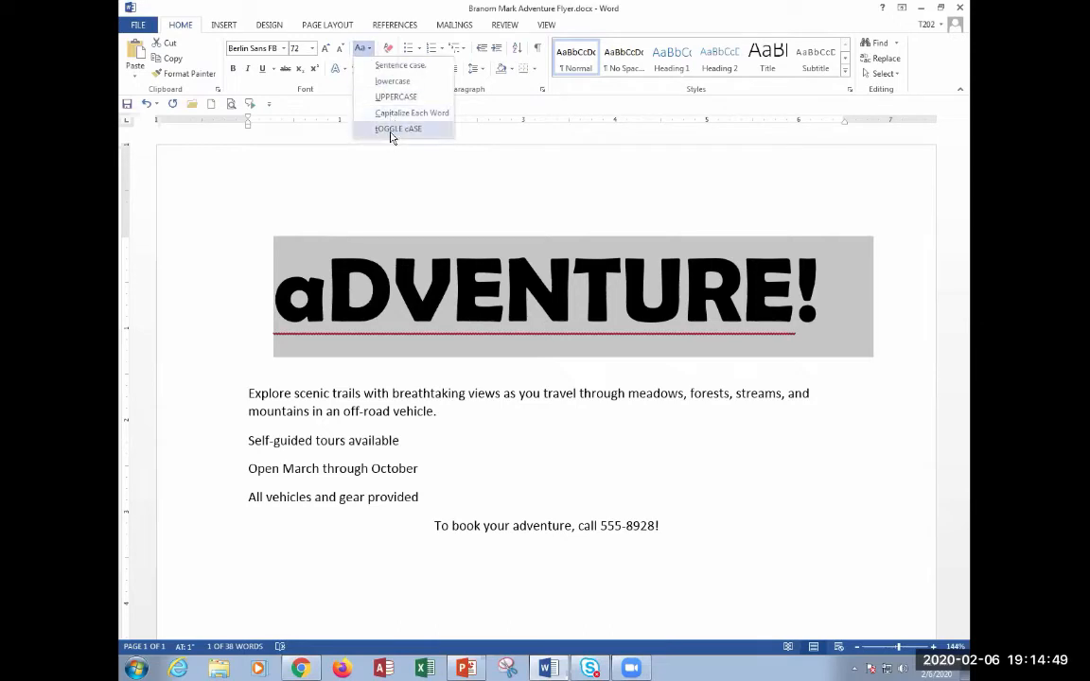
pyautogui.click(391, 133)
# Change the "Adventure!" title to UPPERCASE, try lowercase, and set it back to UPPERCASE.
pyautogui.click(364, 52)
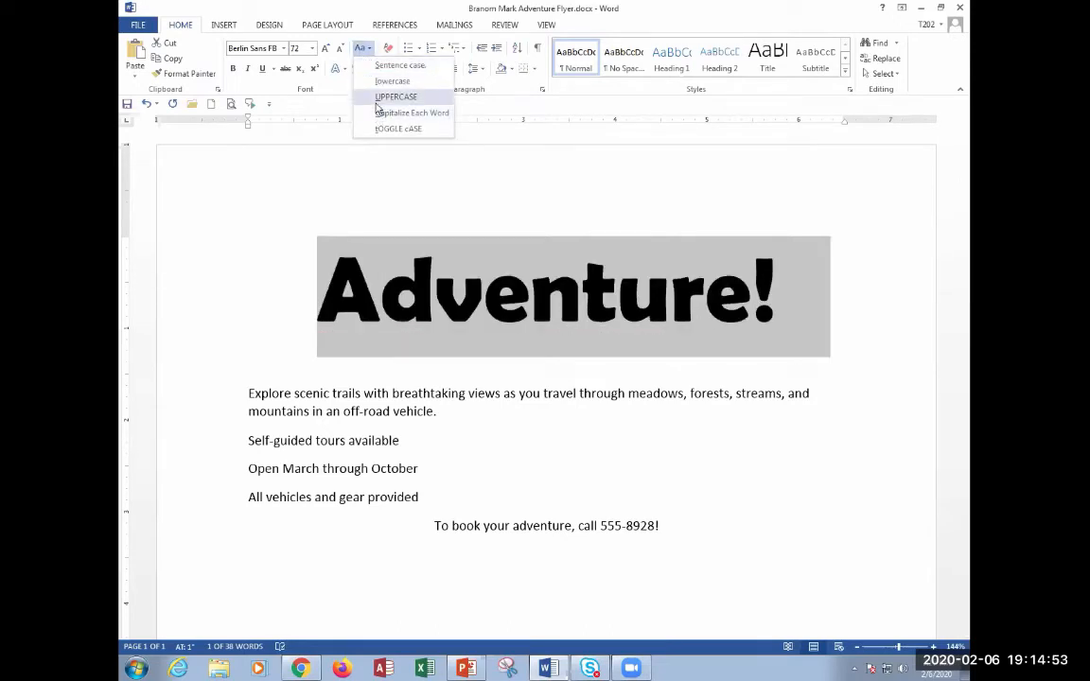
pyautogui.click(378, 99)
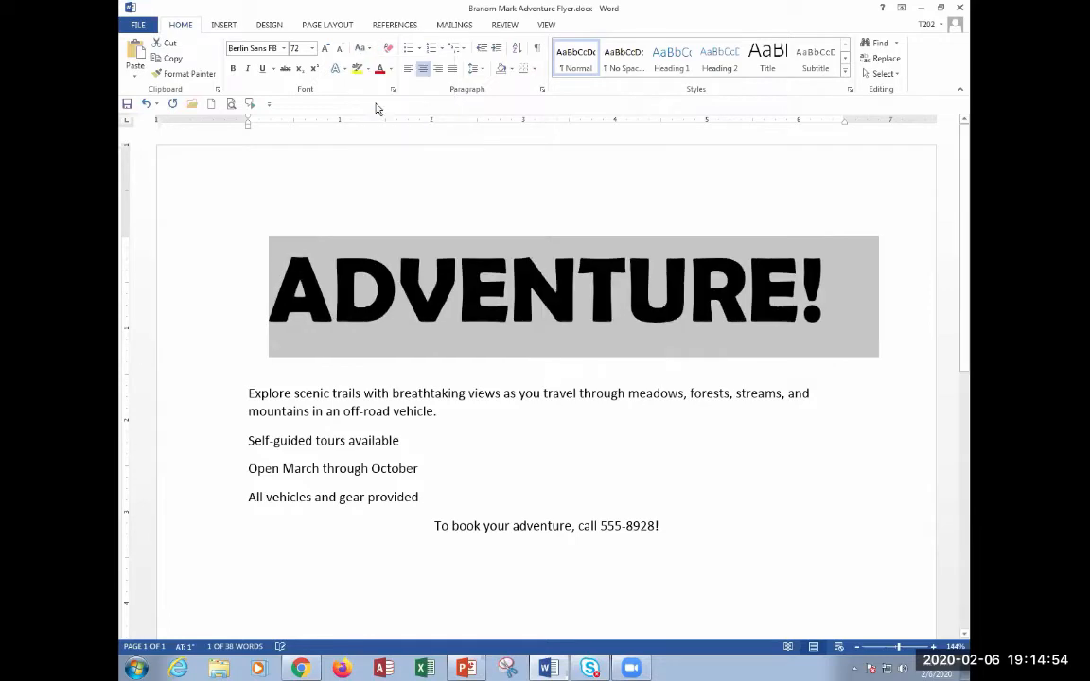
pyautogui.click(368, 54)
pyautogui.click(371, 82)
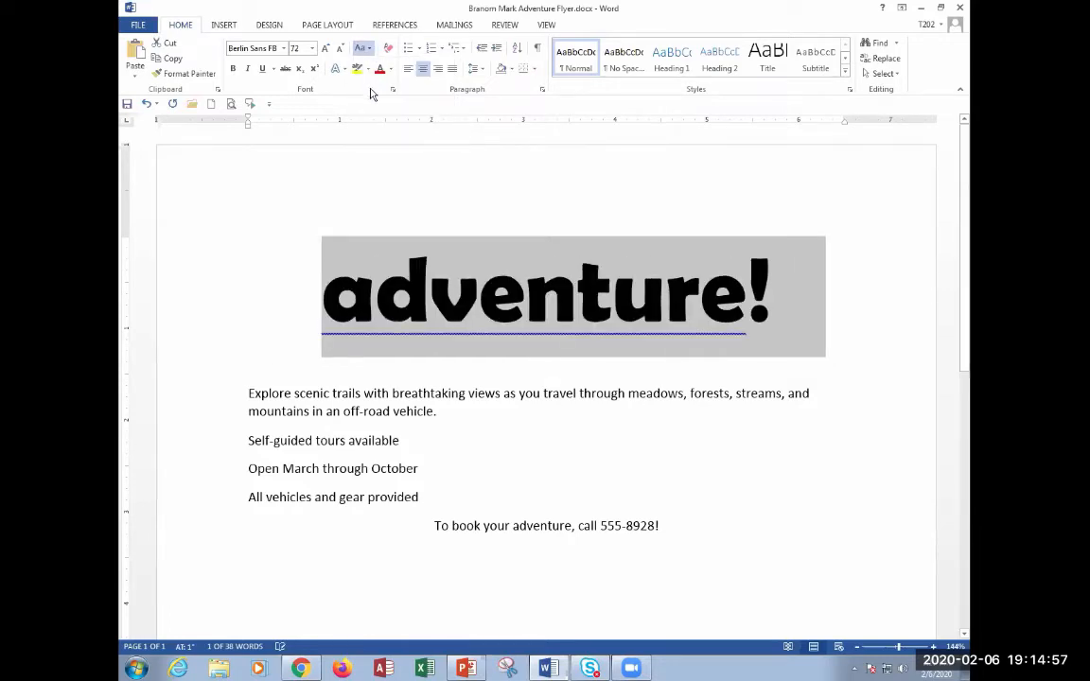
pyautogui.click(363, 48)
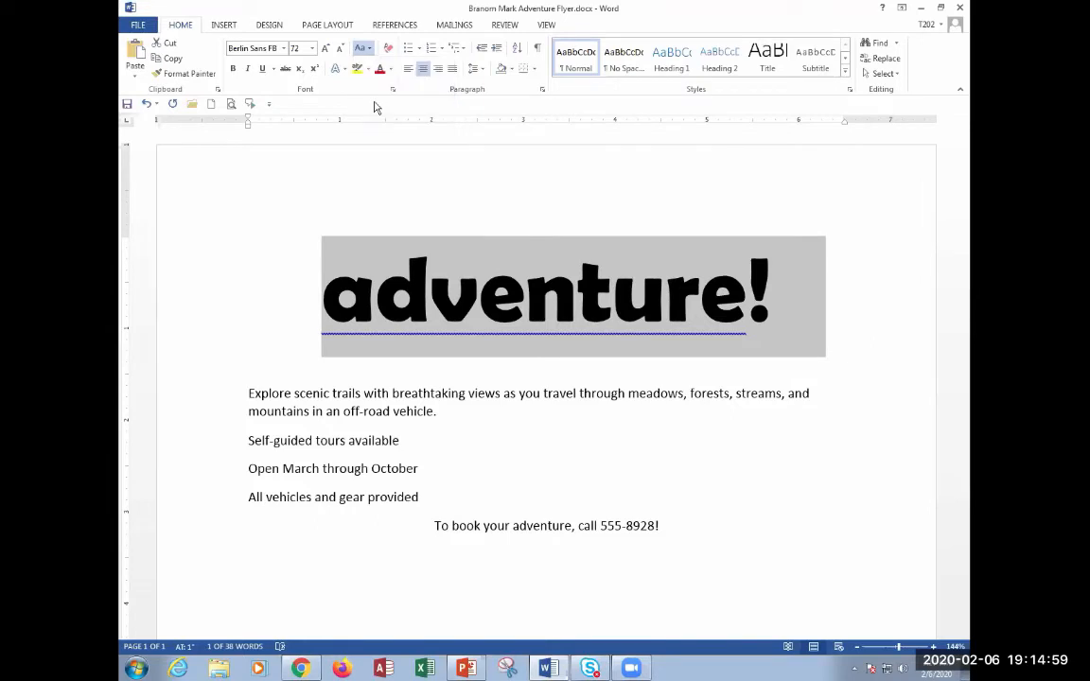
pyautogui.click(371, 97)
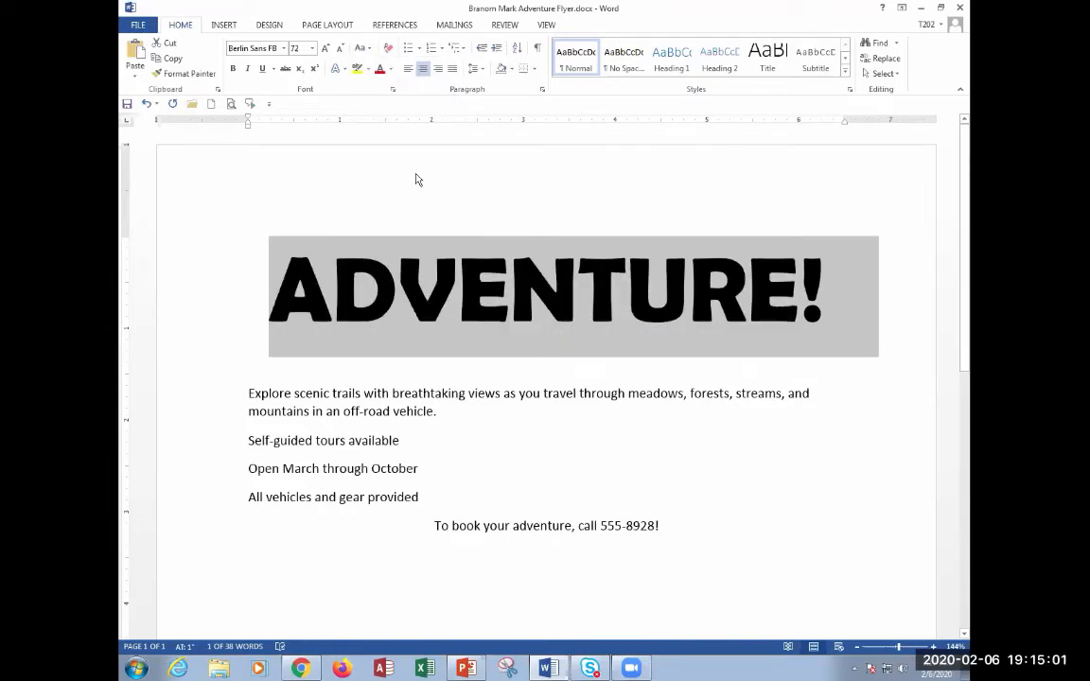
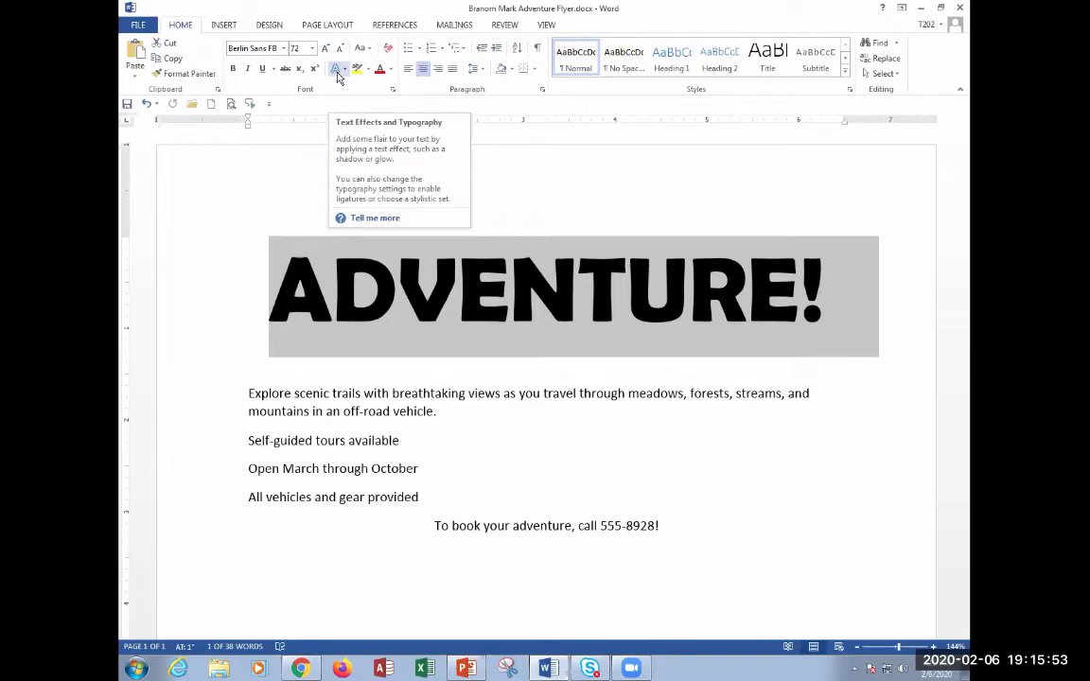
# Apply the preset text effect with white fill and a light blue outline to the "ADVENTURE!" title, and deselect it.
pyautogui.click(344, 71)
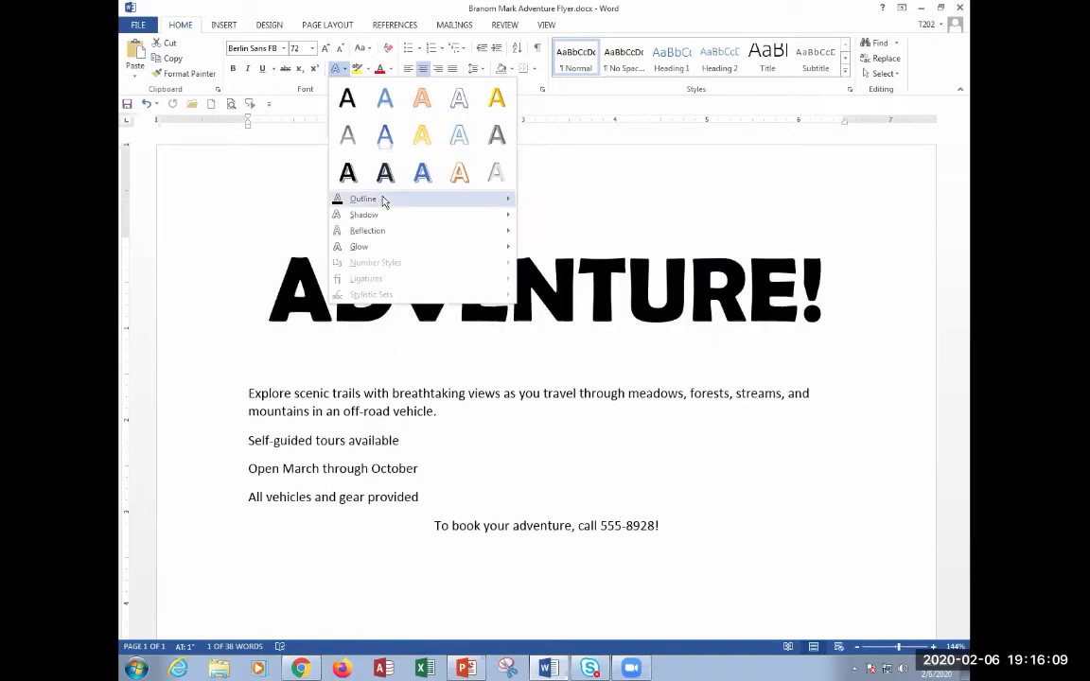
pyautogui.moveTo(382, 219)
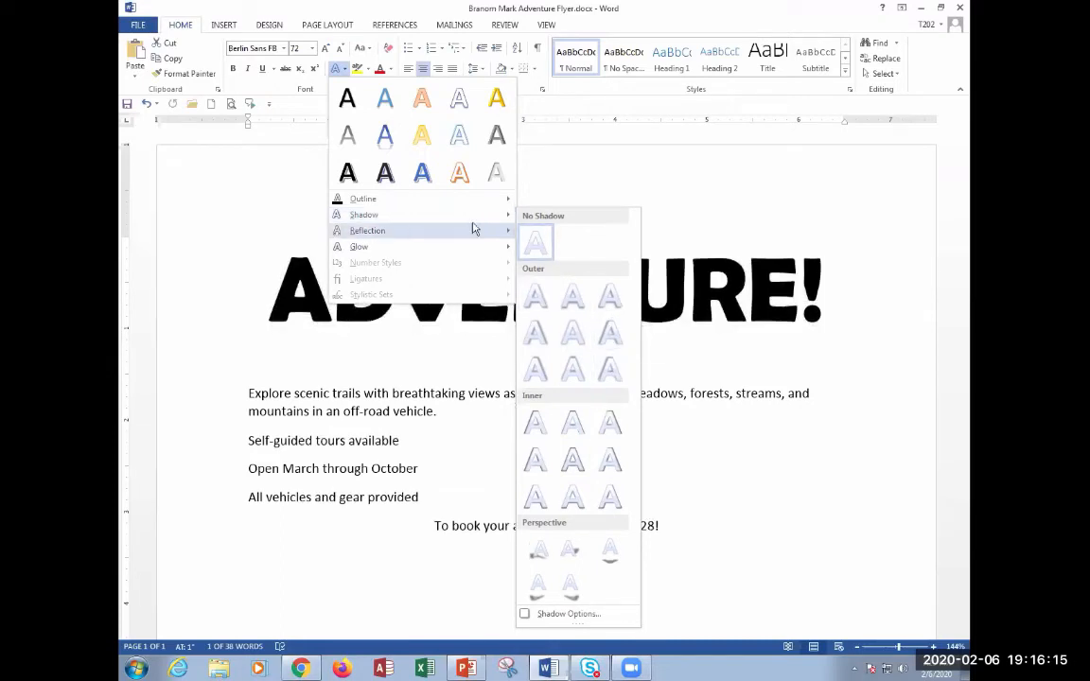
pyautogui.moveTo(389, 240)
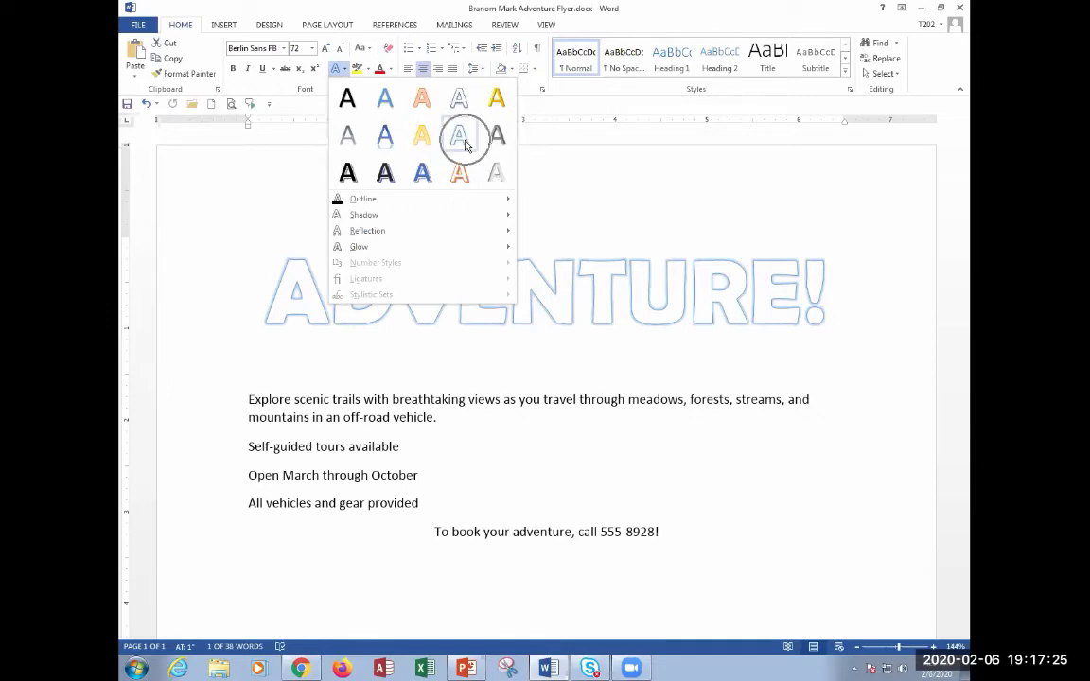
pyautogui.click(464, 144)
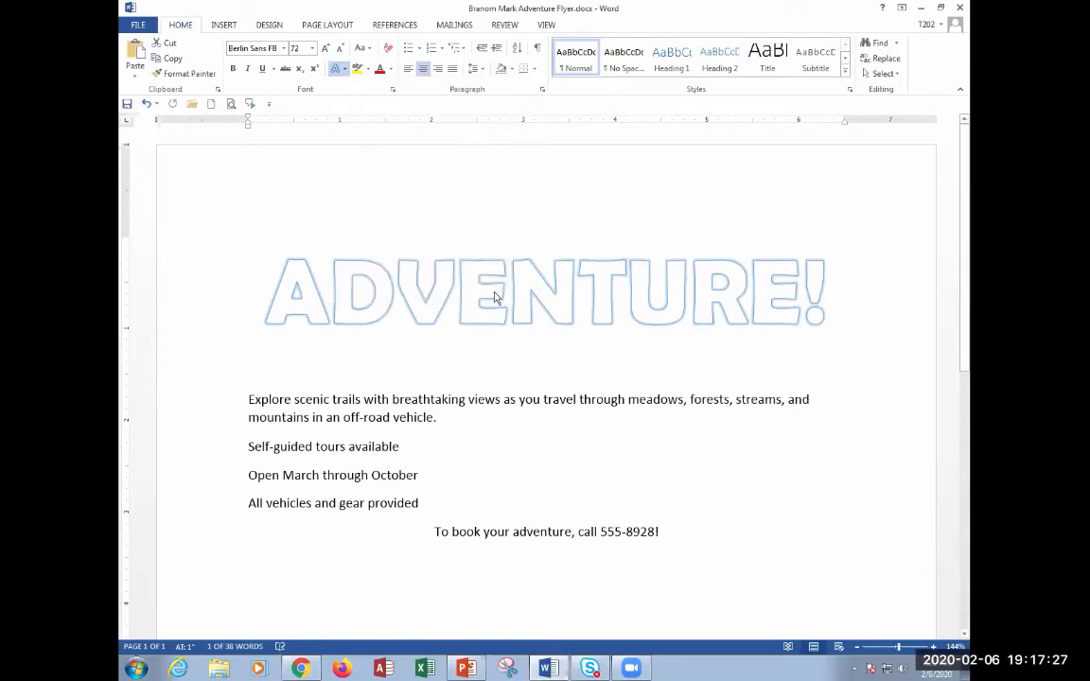
pyautogui.click(482, 379)
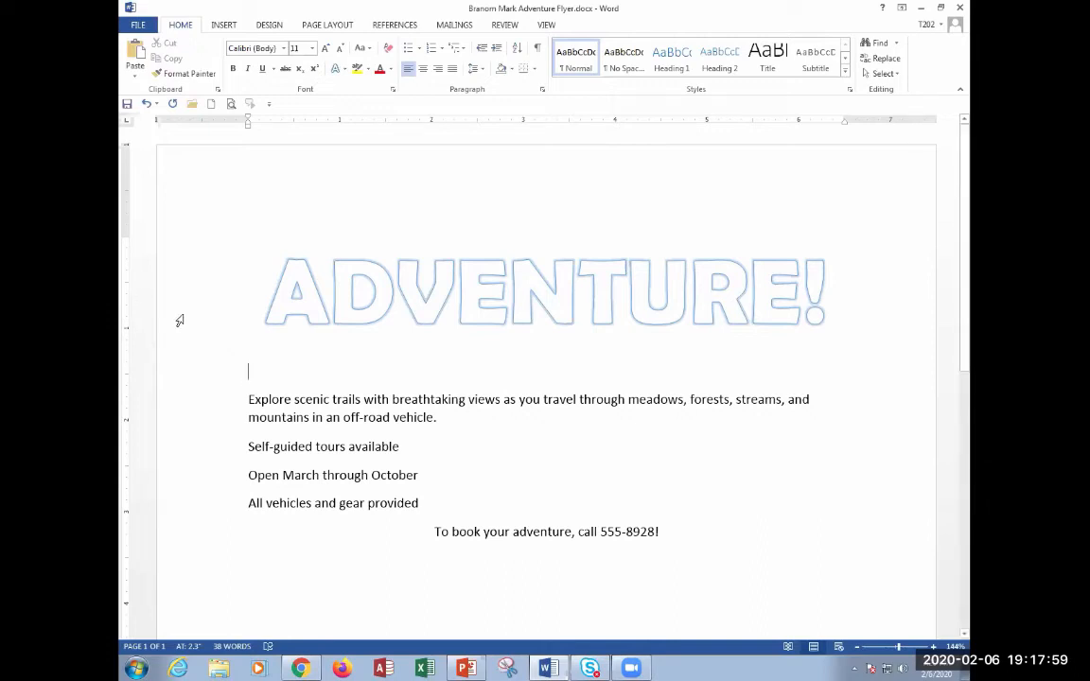
# Keep the "ADVENTURE!" title line centered and shade its paragraph with the darker green theme color.
pyautogui.click(180, 321)
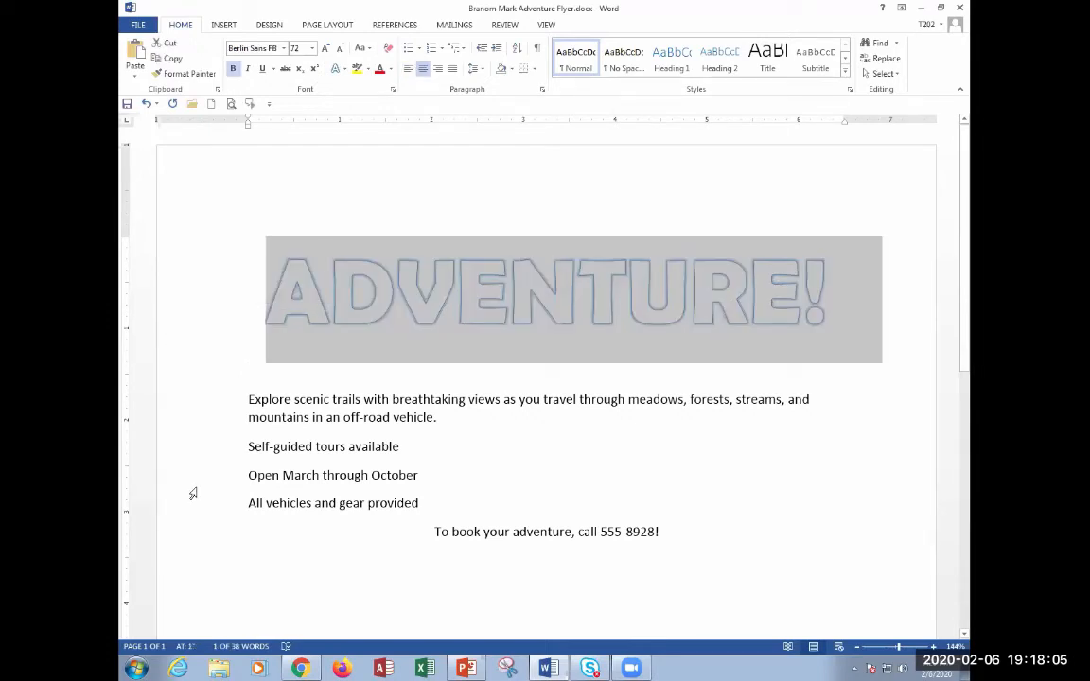
pyautogui.hotkey('ctrl', 'e')
pyautogui.click(504, 81)
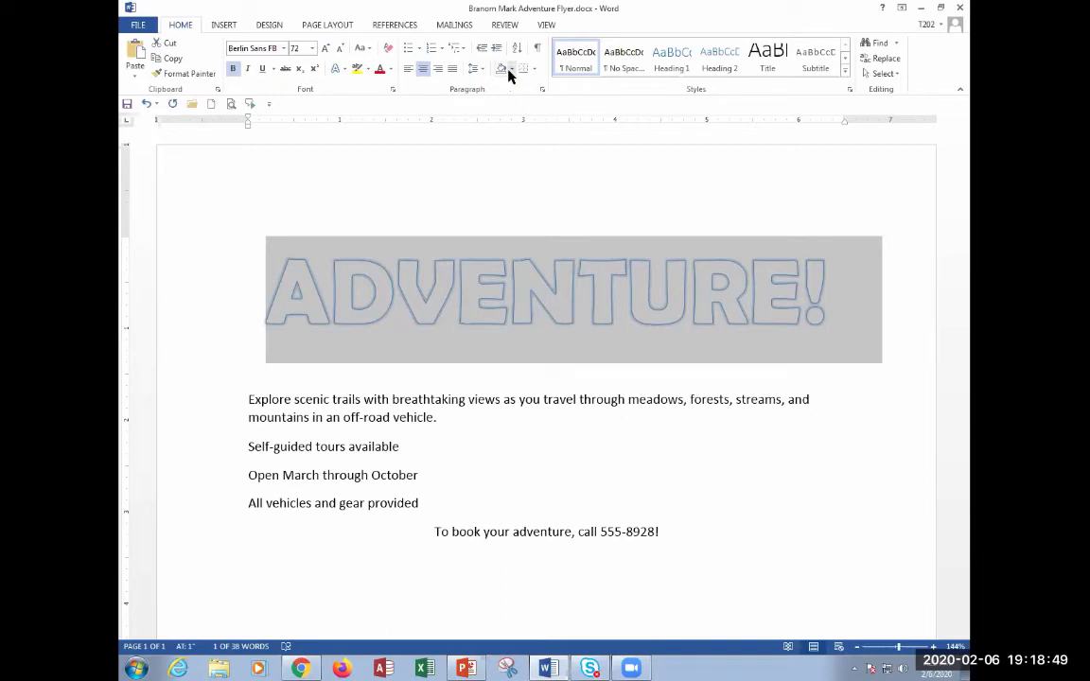
pyautogui.click(511, 69)
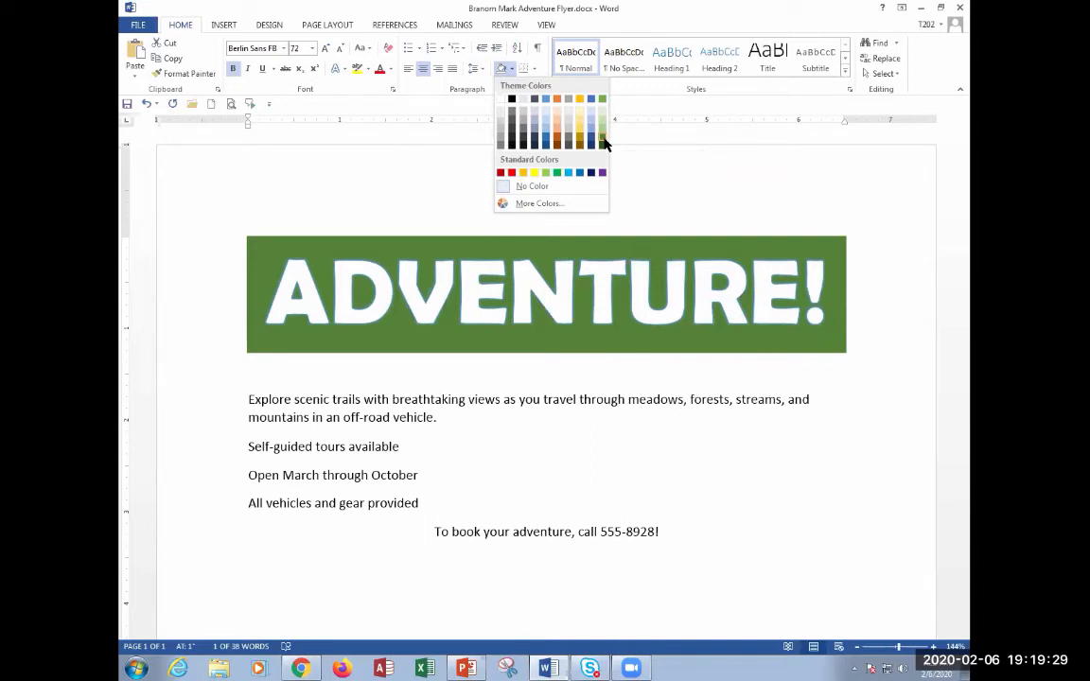
pyautogui.click(605, 142)
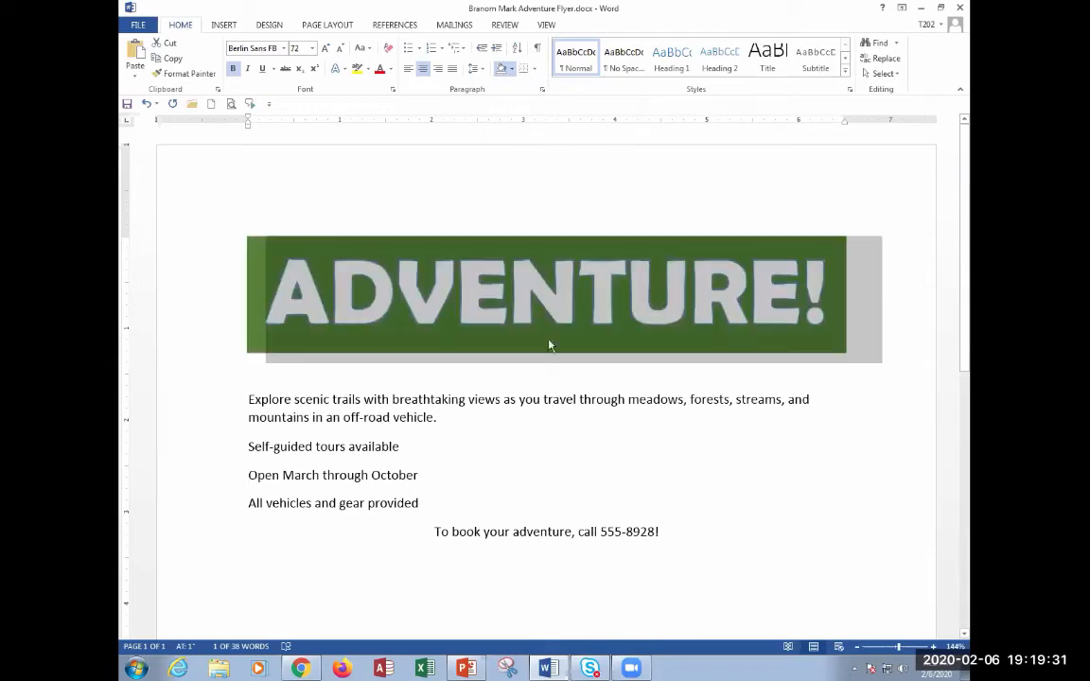
pyautogui.click(553, 373)
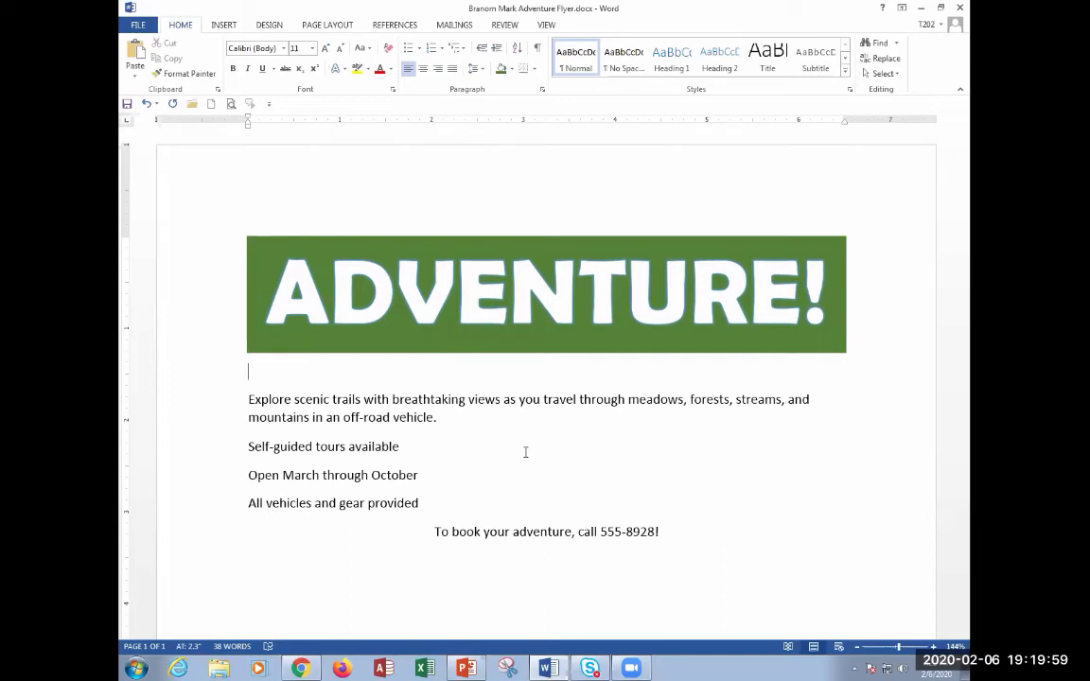
# Highlight the "ADVENTURE!" title text in yellow.
pyautogui.click(359, 76)
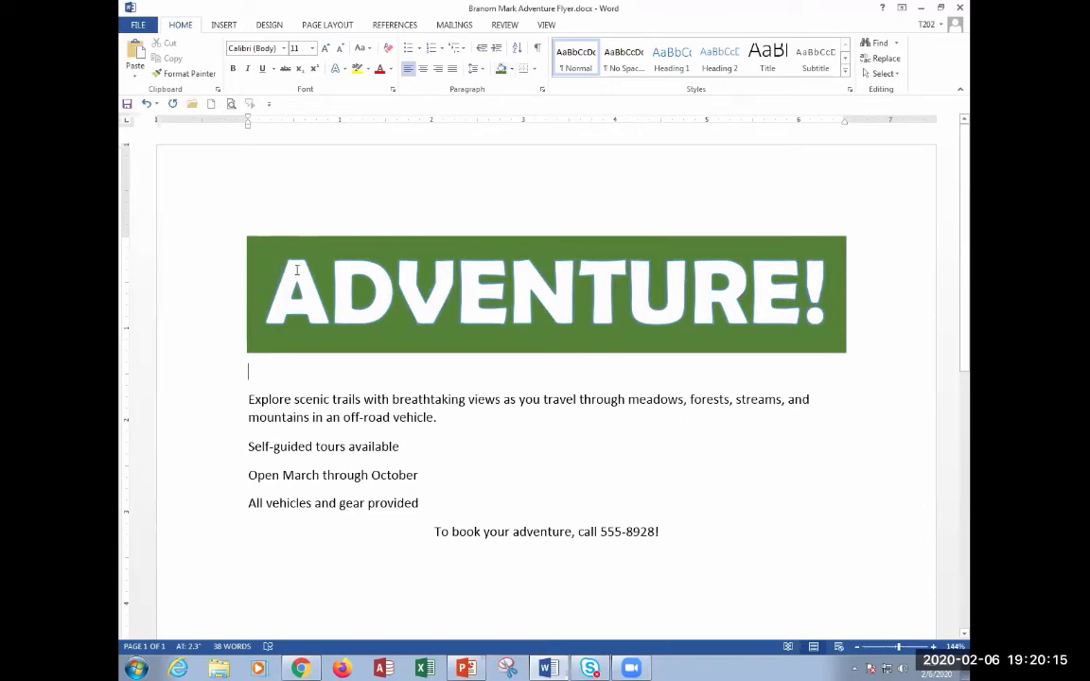
pyautogui.moveTo(285, 276); pyautogui.dragTo(794, 348)
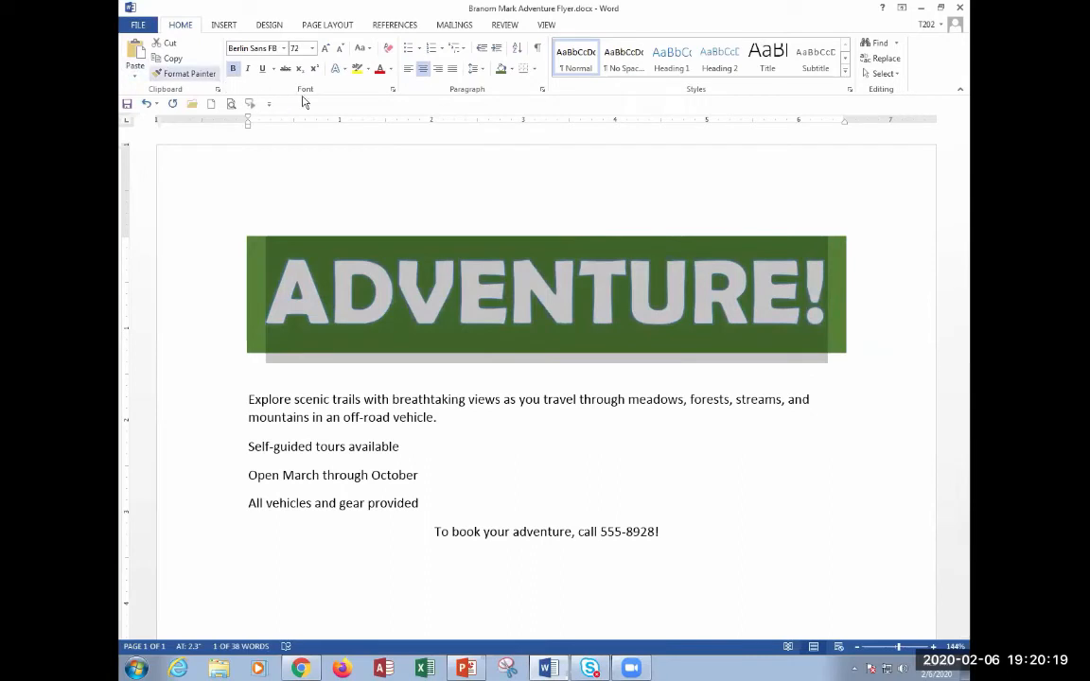
pyautogui.click(359, 74)
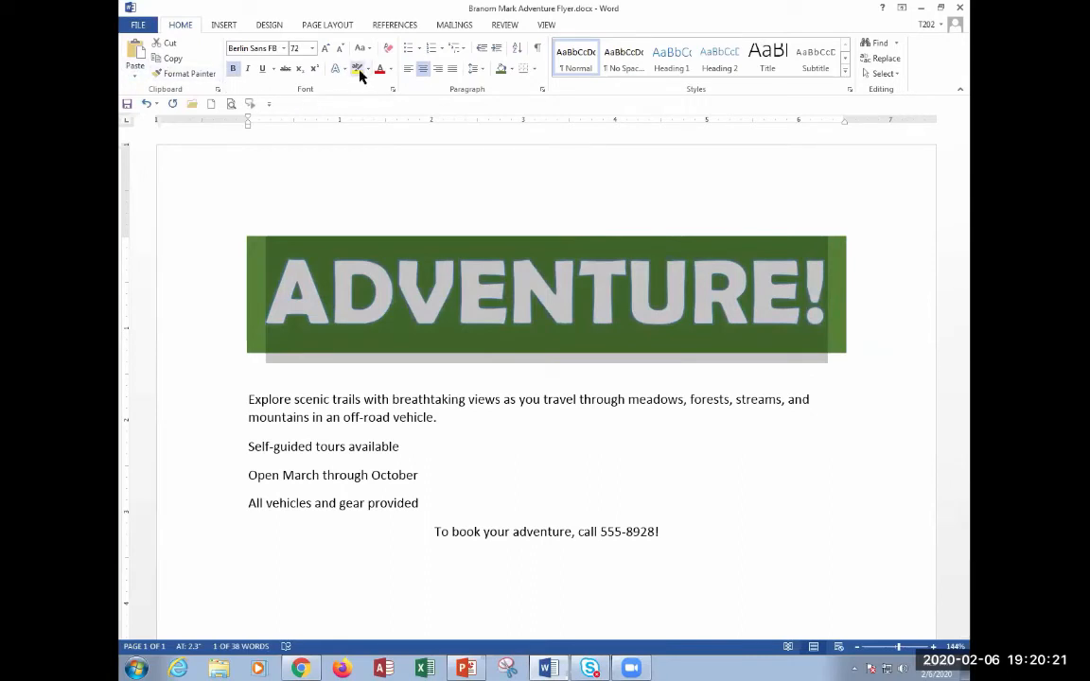
pyautogui.click(530, 530)
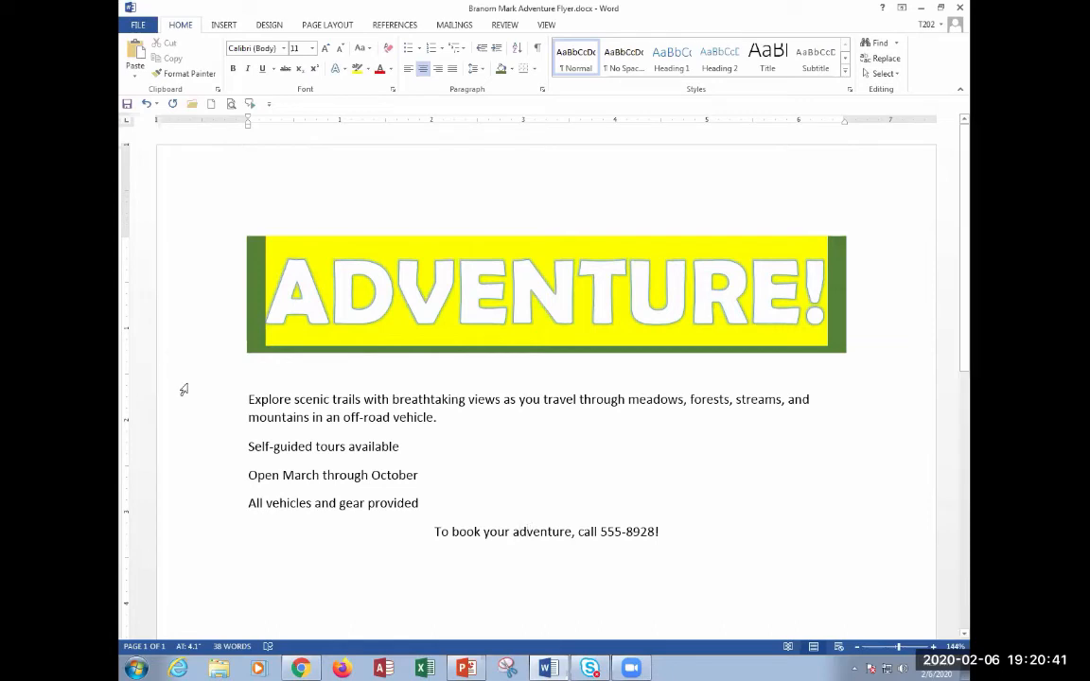
# Delete the letters "VENT" from the highlighted "ADVENTURE!" title.
pyautogui.click(611, 281)
pyautogui.press('BackSpace')
pyautogui.press('BackSpace')
pyautogui.press('BackSpace')
pyautogui.press('BackSpace')
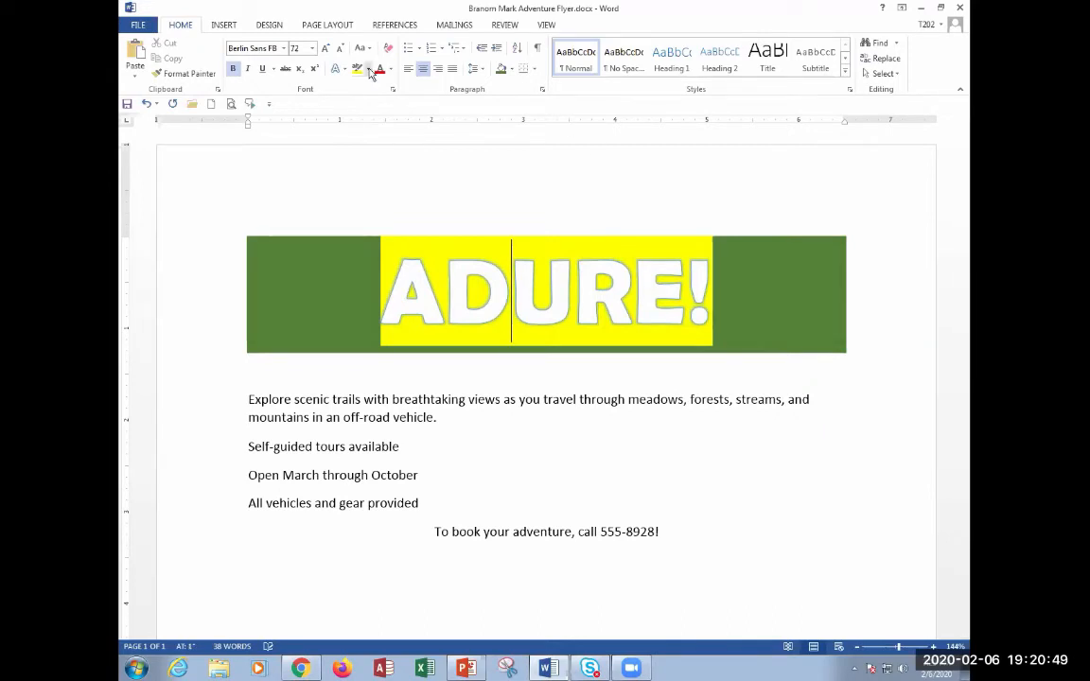
pyautogui.press('ctrl')
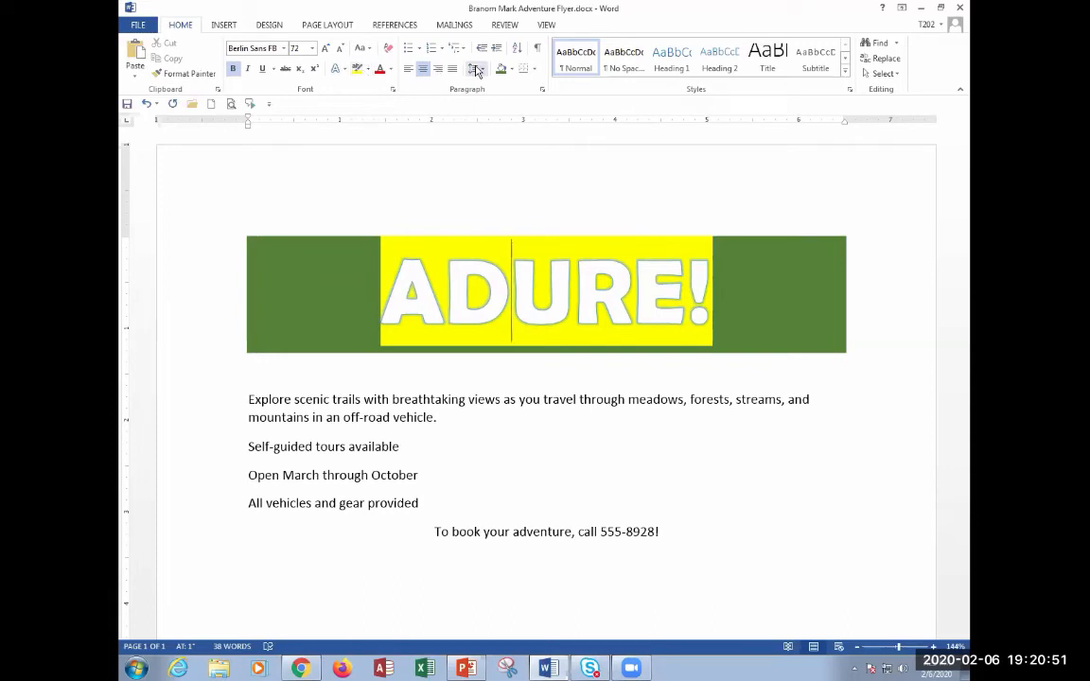
pyautogui.press('ctrl')
pyautogui.press('ctrl')
pyautogui.click(511, 71)
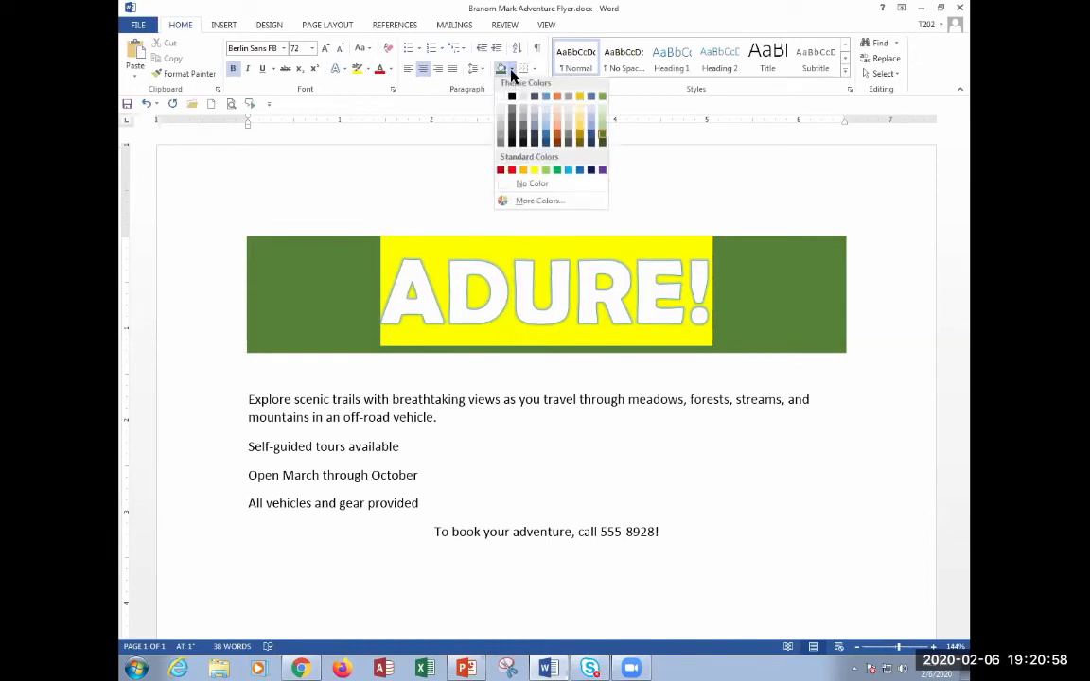
pyautogui.click(461, 123)
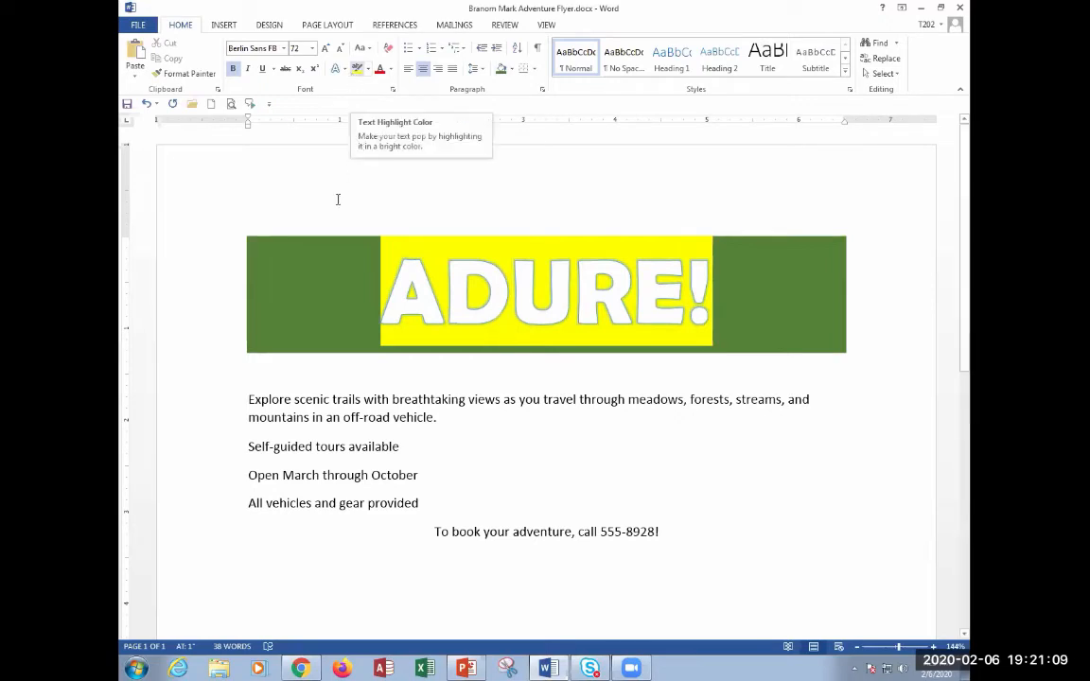
# Undo the letter deletion and the yellow highlight on the title.
pyautogui.hotkey('ctrl', 'z')
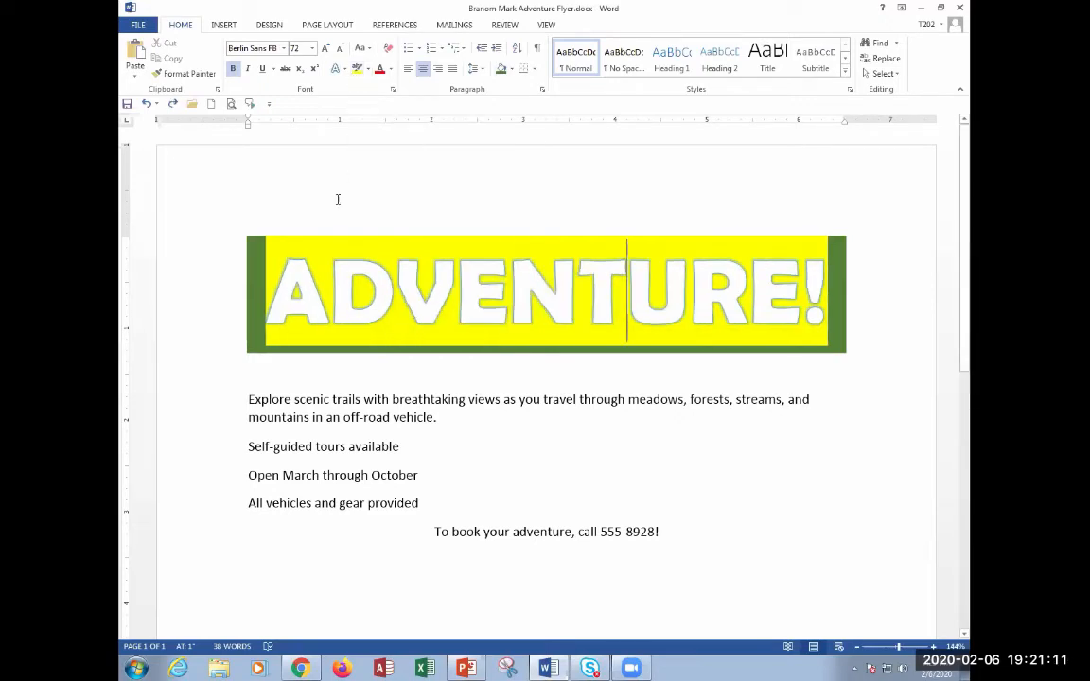
pyautogui.hotkey('ctrl', 'z')
pyautogui.click(401, 320)
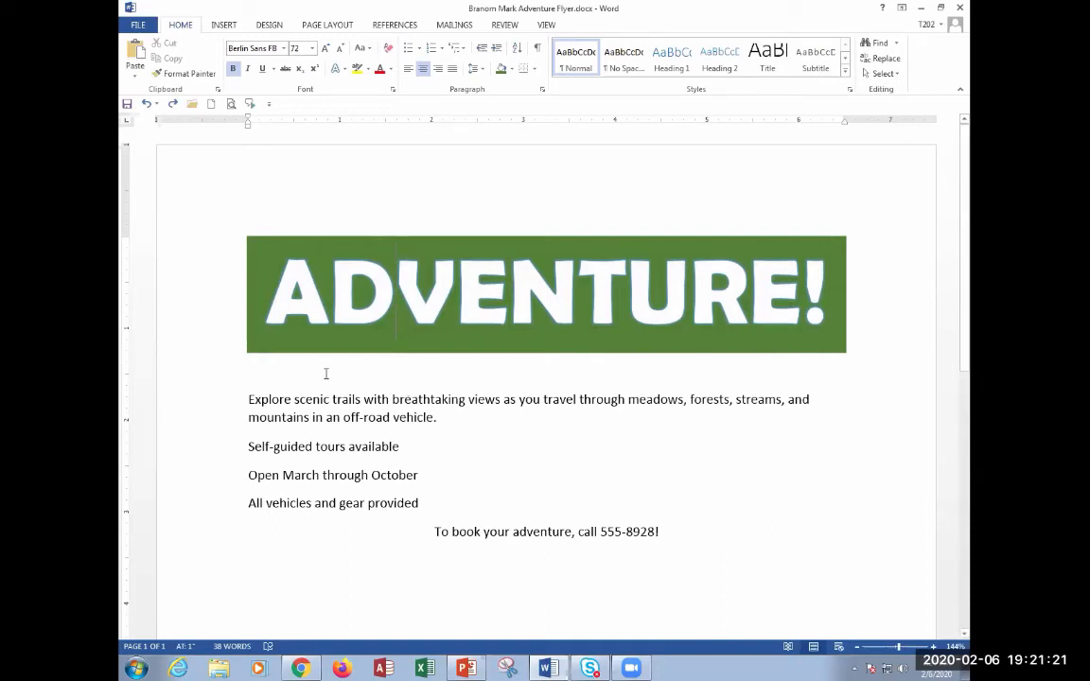
# Examine the list of undoable actions and close it without undoing anything.
pyautogui.click(156, 104)
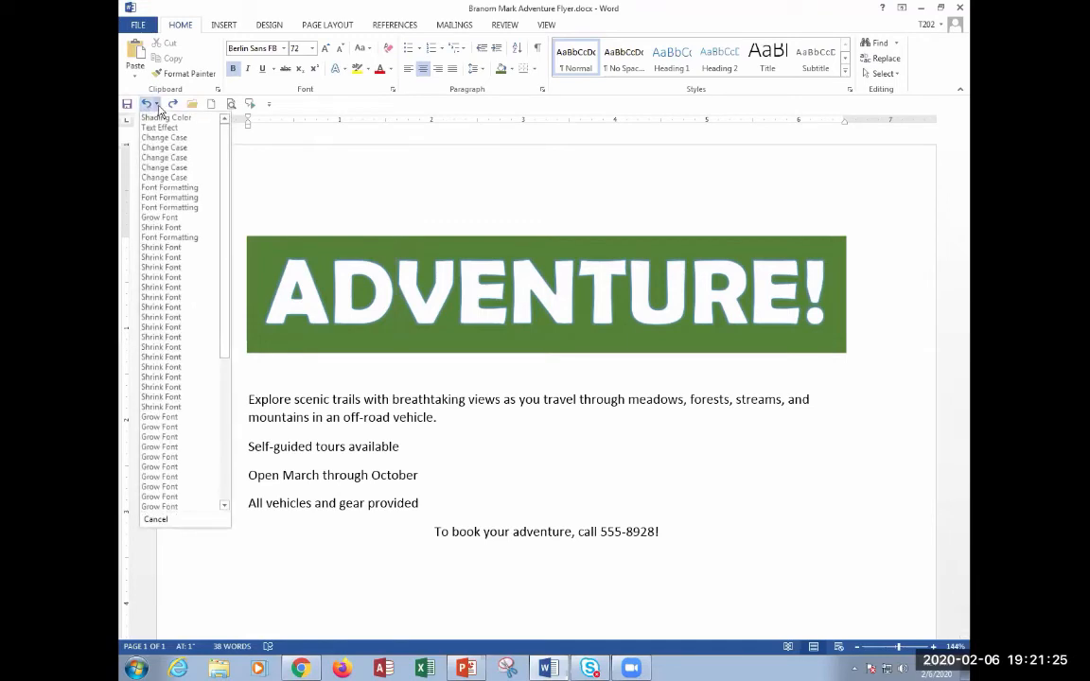
pyautogui.moveTo(221, 260); pyautogui.dragTo(236, 231)
pyautogui.click(277, 193)
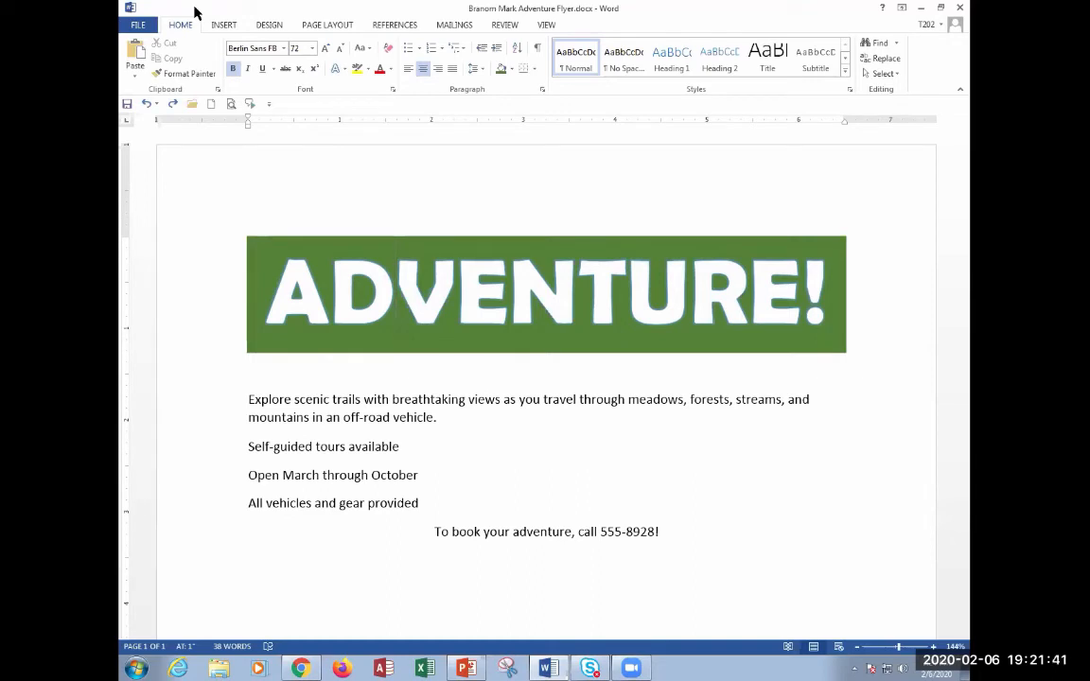
pyautogui.click(156, 109)
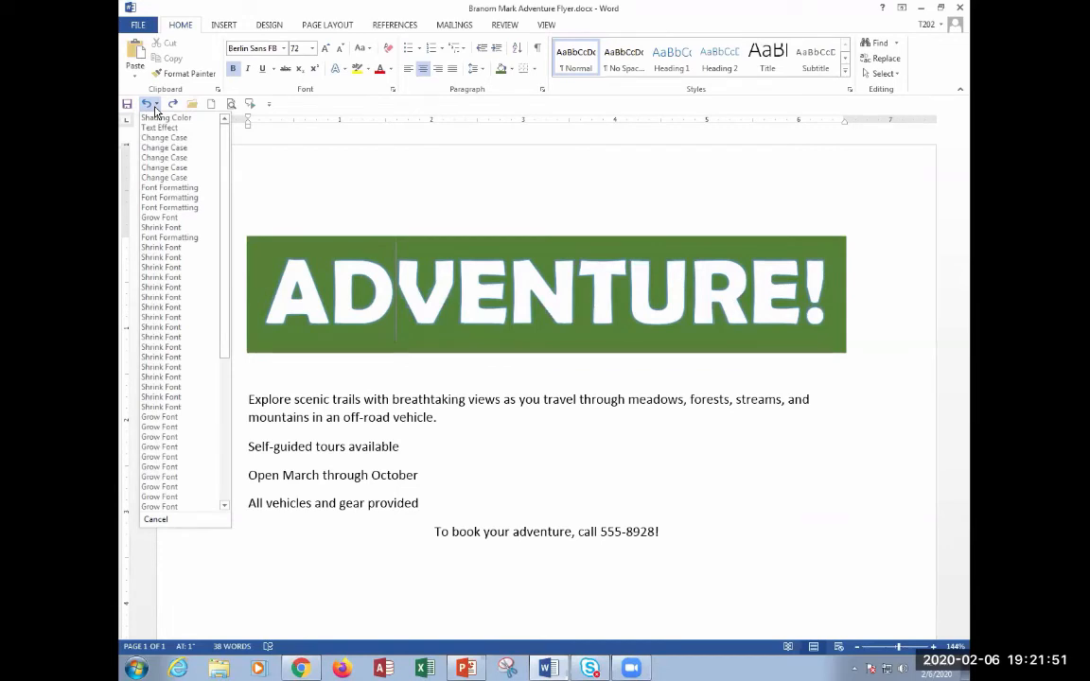
pyautogui.moveTo(224, 206)
pyautogui.mouseDown()
pyautogui.moveTo(234, 417)
pyautogui.moveTo(201, 203)
pyautogui.moveTo(201, 121)
pyautogui.mouseUp()
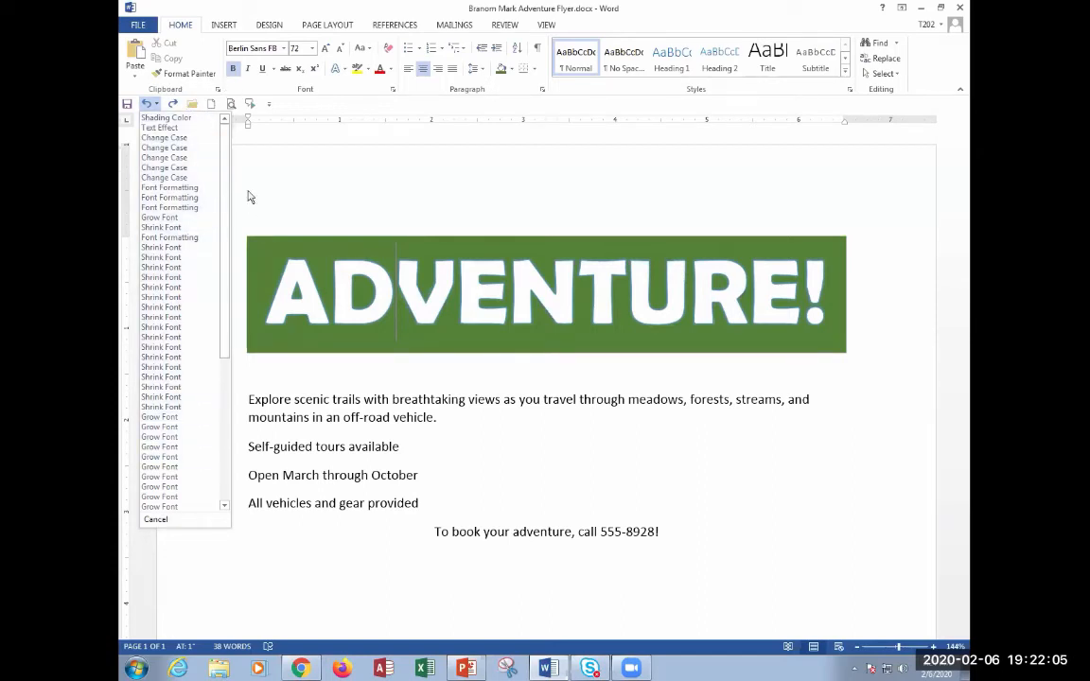
pyautogui.click(299, 203)
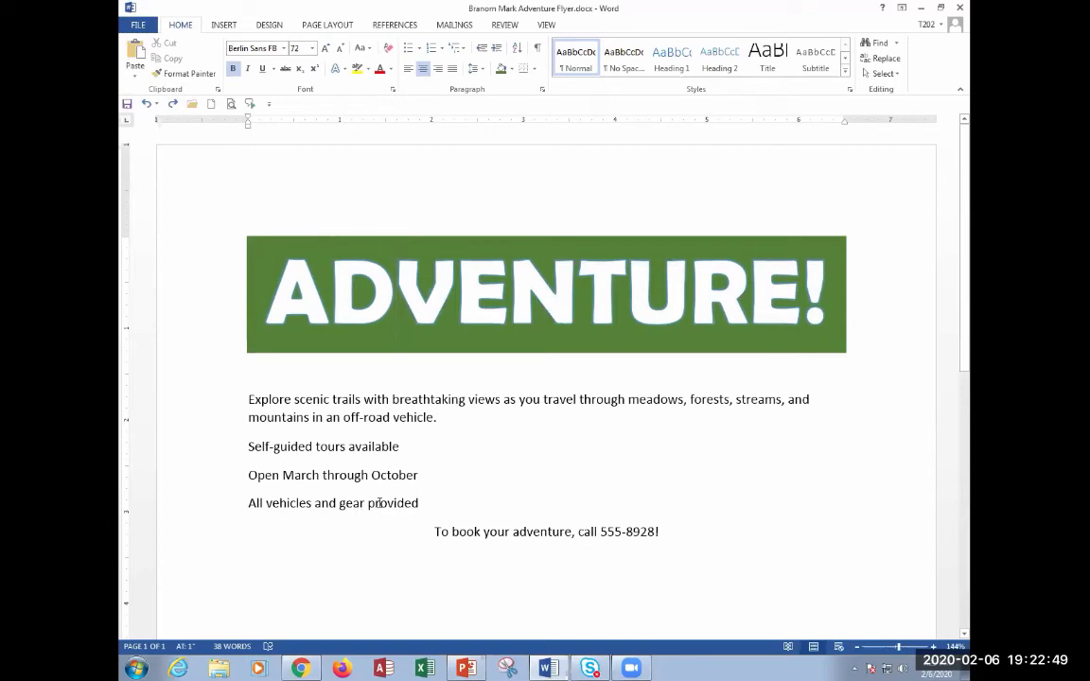
# Set the font size of the body text from "Explore scenic trails" through "All vehicles and gear provided" to 24.
pyautogui.moveTo(225, 402); pyautogui.dragTo(220, 512)
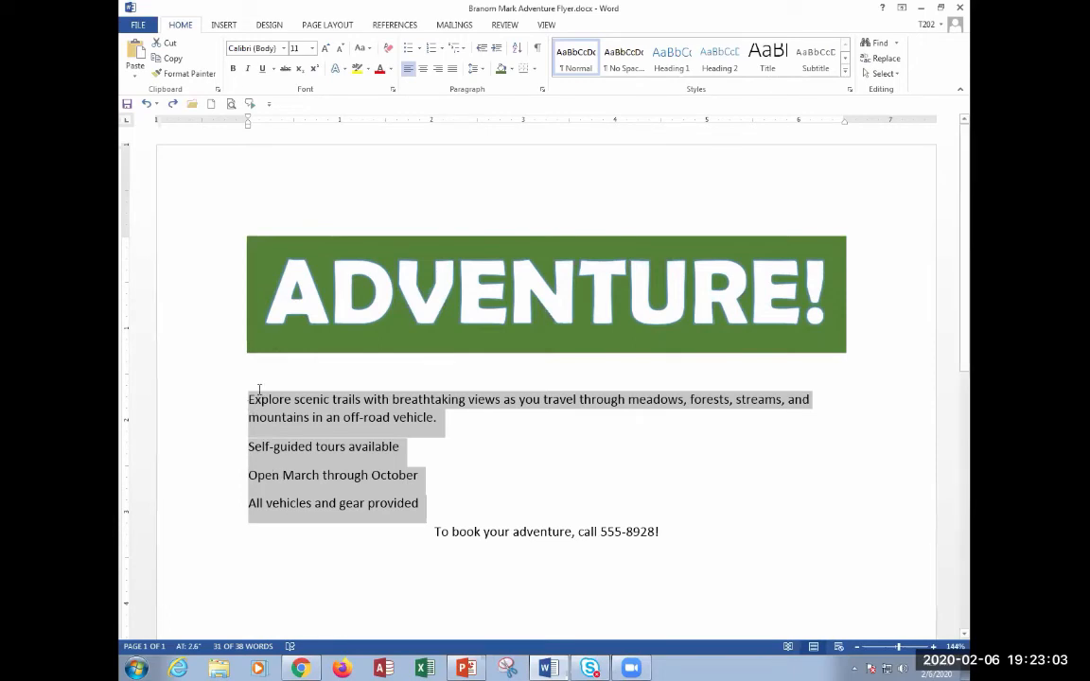
pyautogui.click(312, 49)
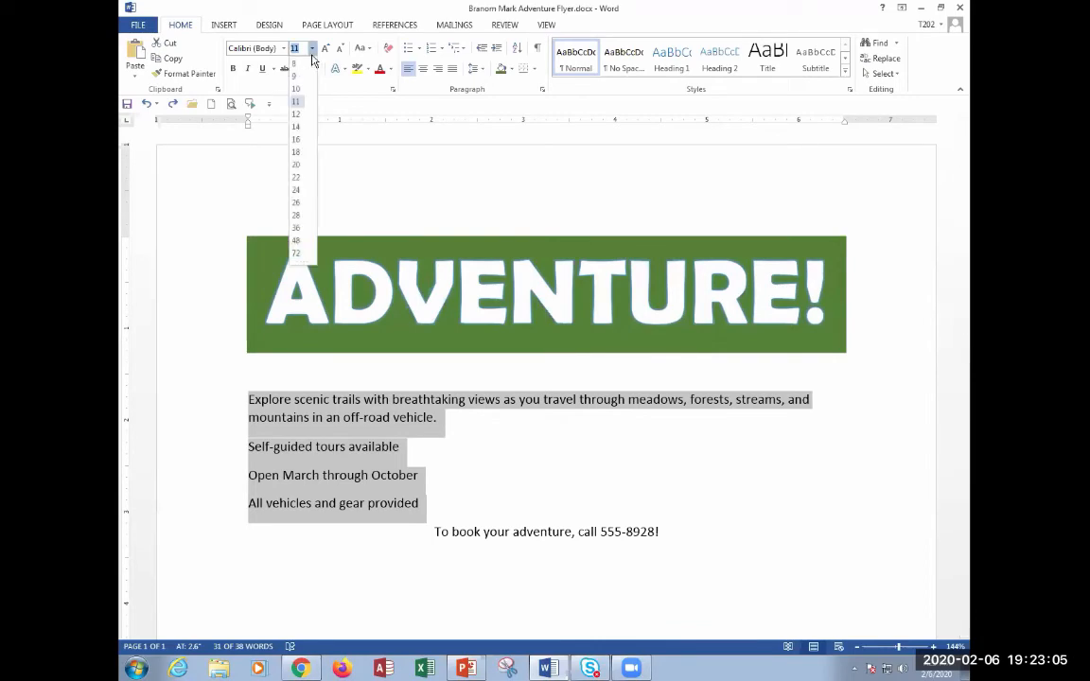
pyautogui.click(295, 197)
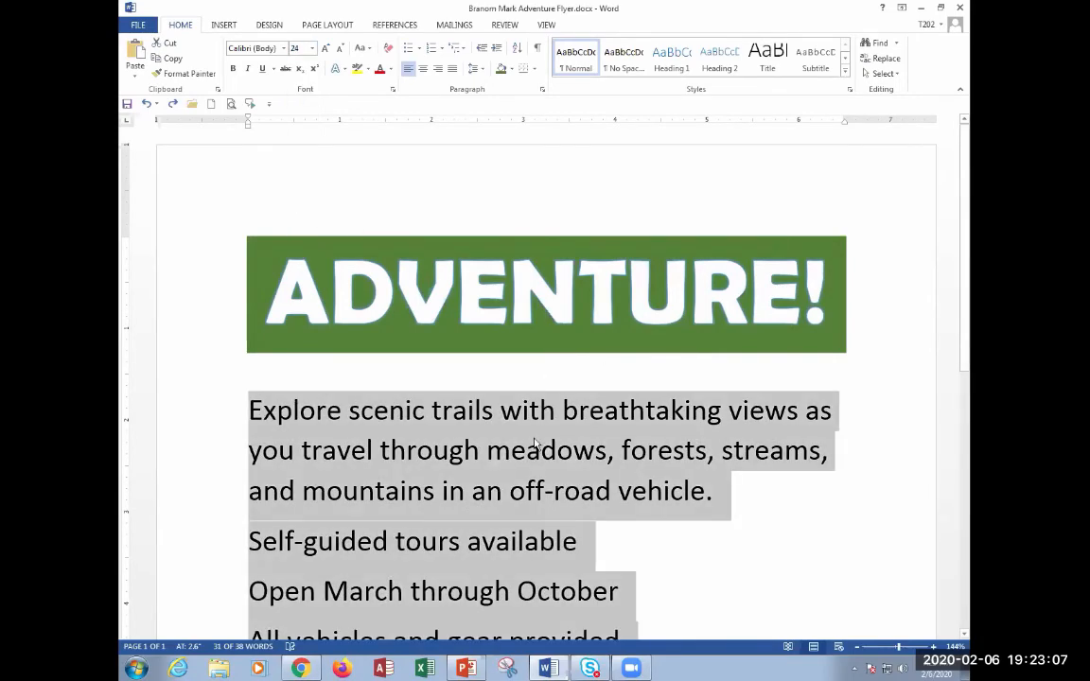
pyautogui.scroll(-3, 529, 471)
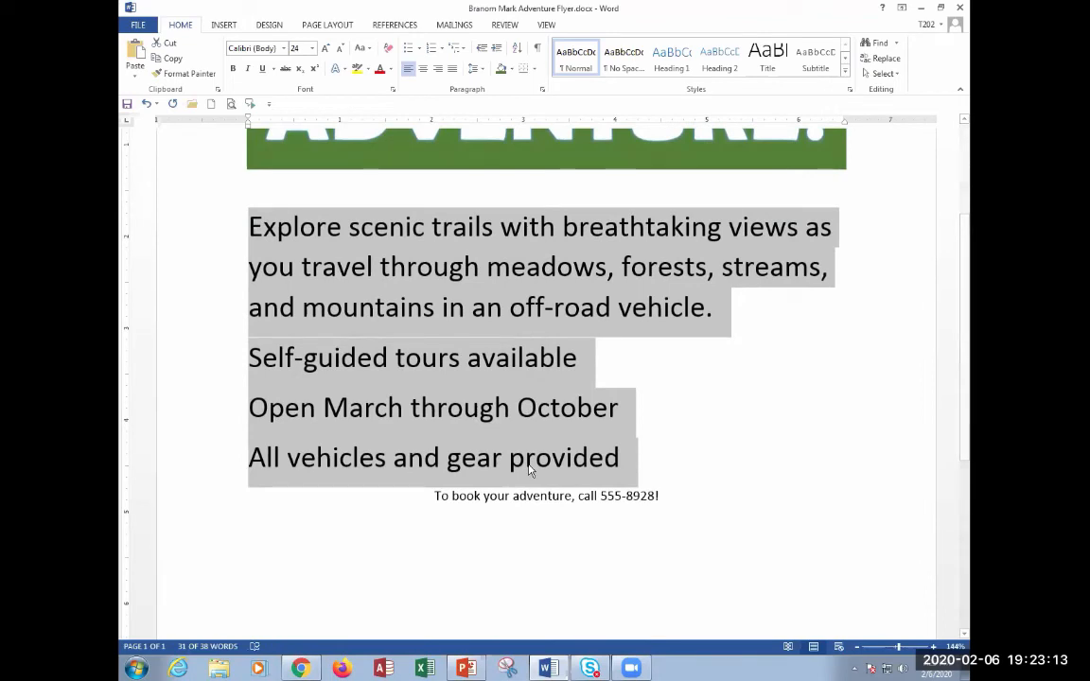
pyautogui.click(322, 415)
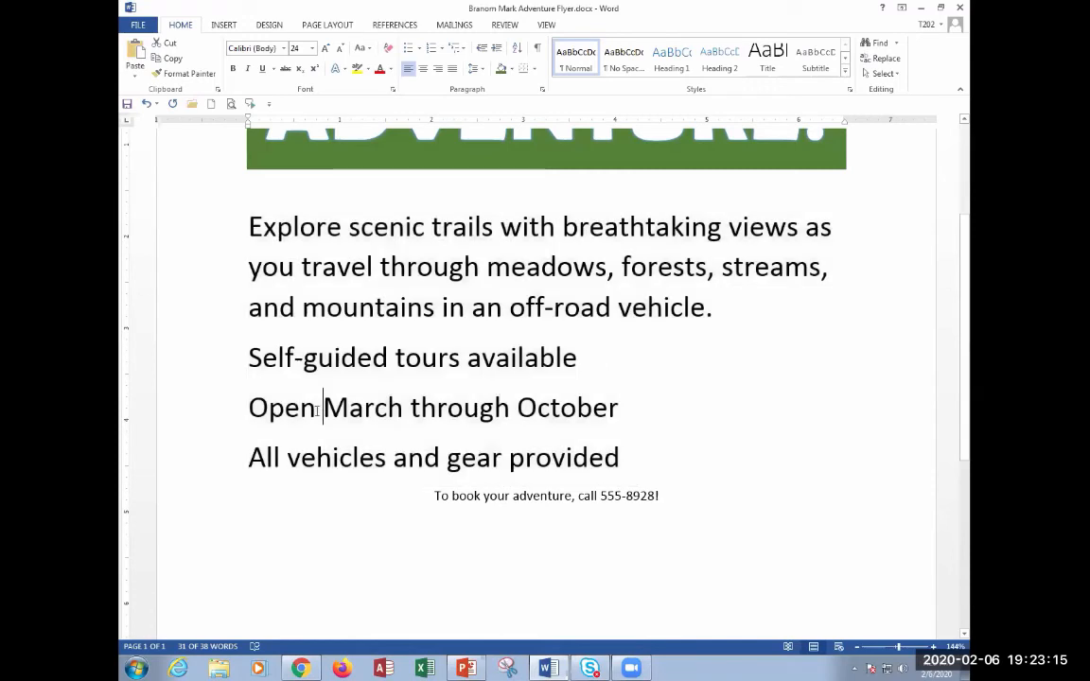
# Format the three lines from "Self-guided tours available" to "All vehicles and gear provided" as a bulleted list.
pyautogui.click(260, 354)
pyautogui.moveTo(320, 367); pyautogui.dragTo(680, 463)
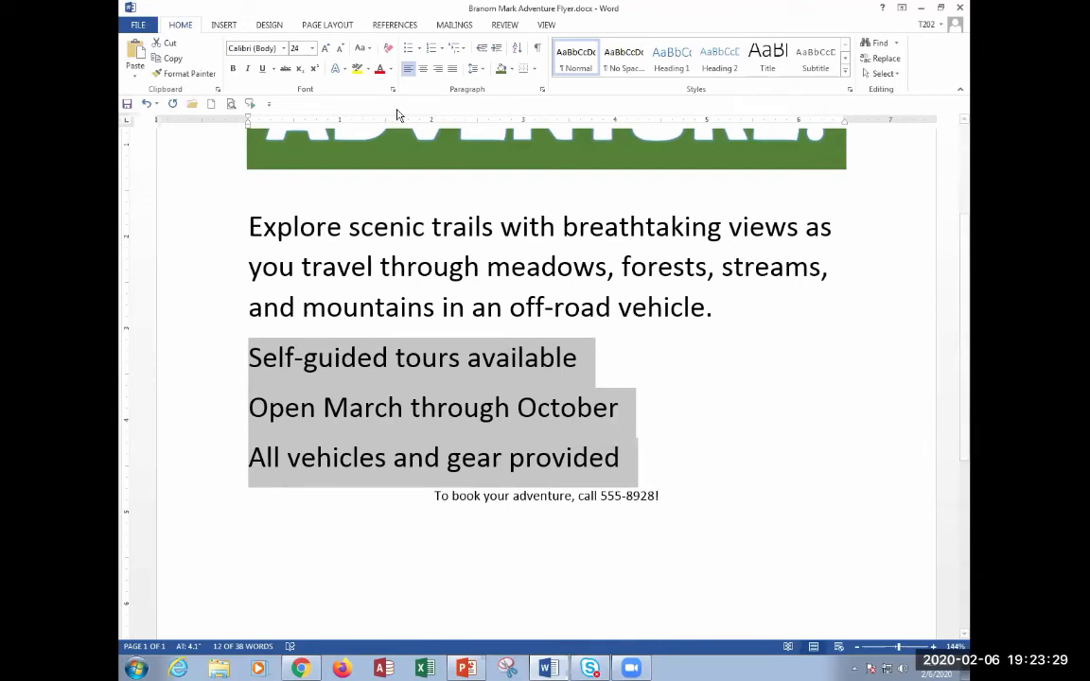
pyautogui.click(410, 48)
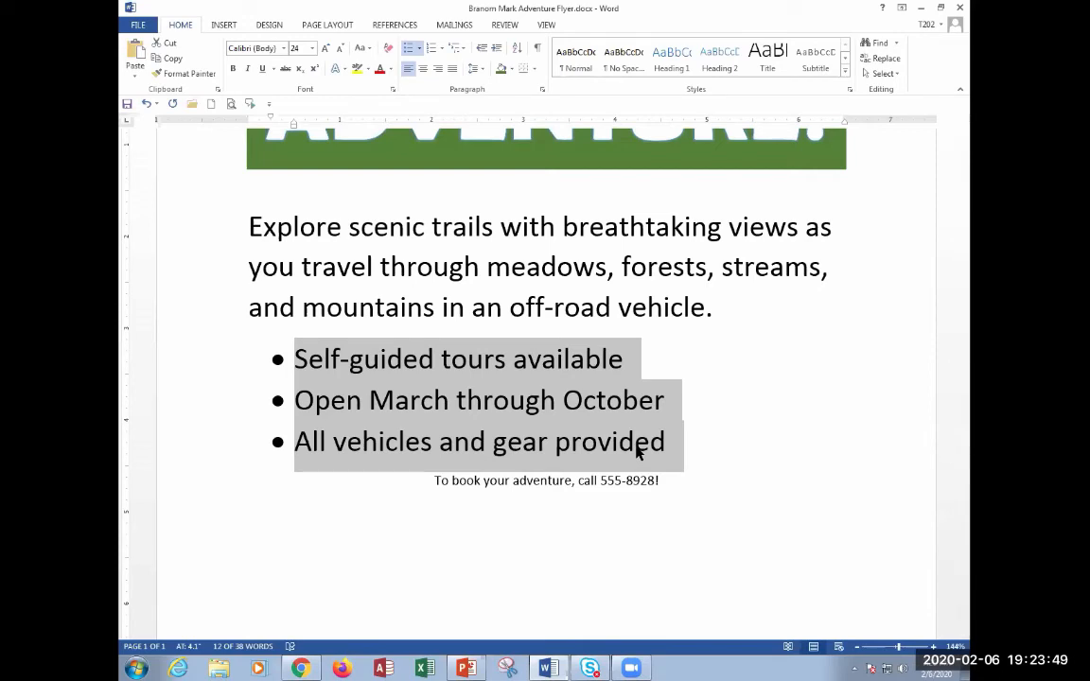
# Define the √ symbol as a new bullet character and apply it to the three list items.
pyautogui.click(420, 50)
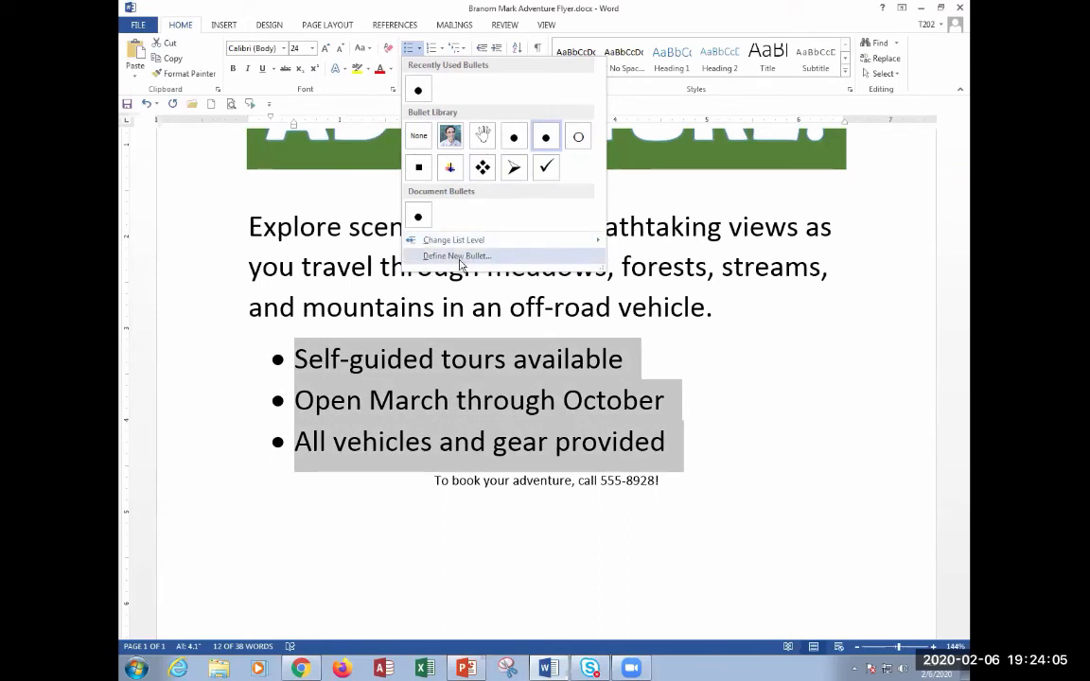
pyautogui.click(461, 264)
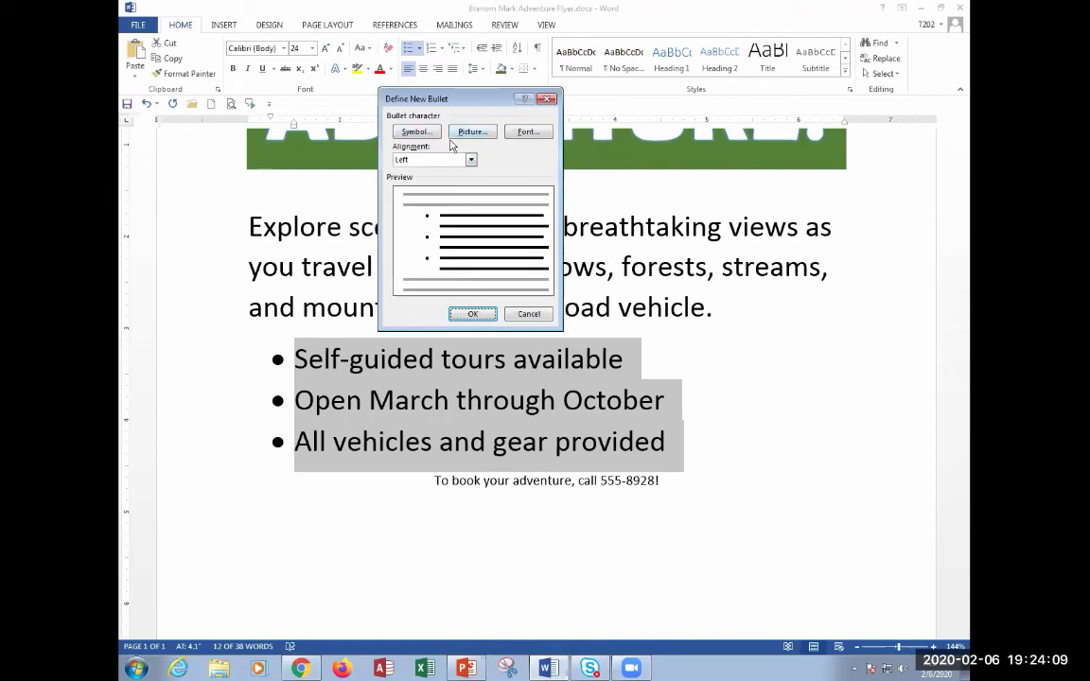
pyautogui.click(413, 132)
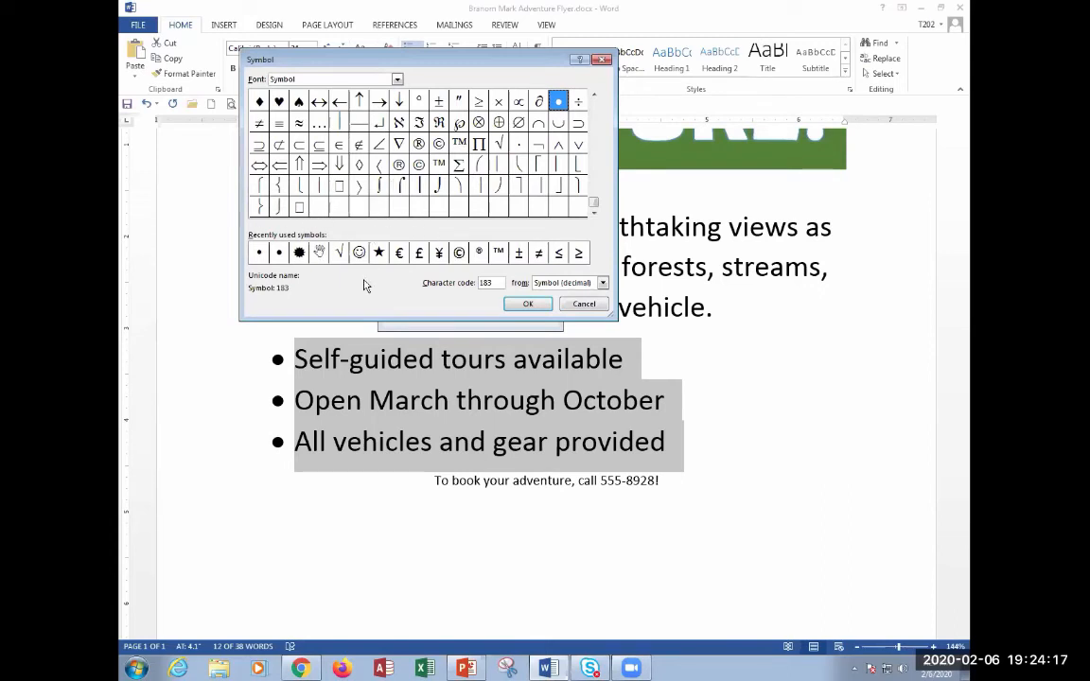
pyautogui.click(340, 253)
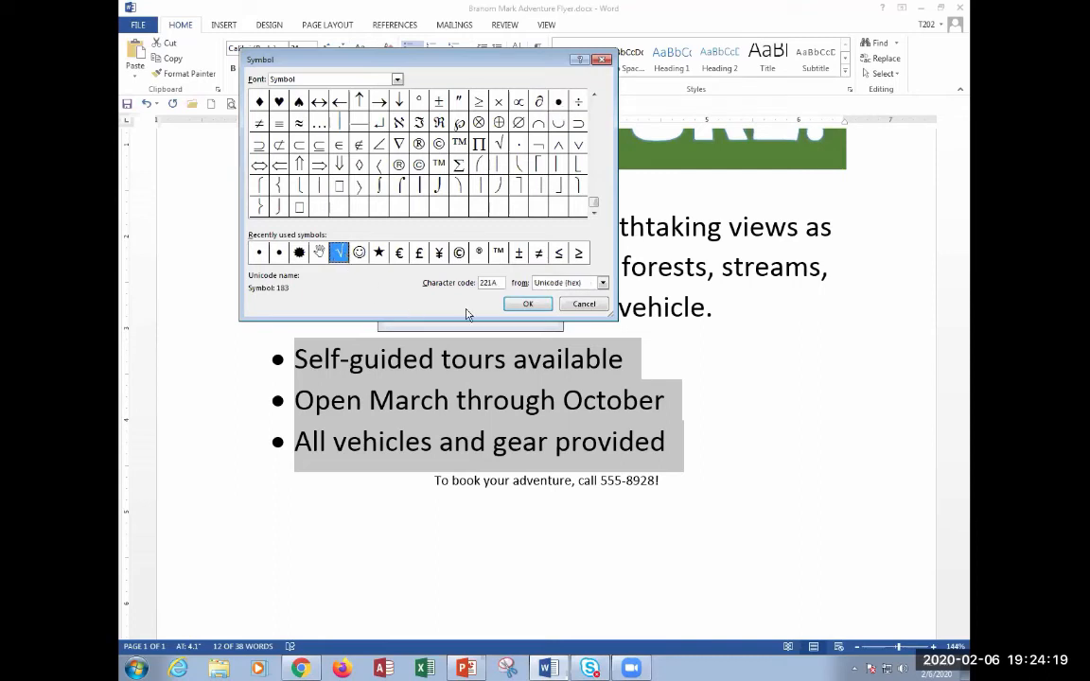
pyautogui.click(526, 304)
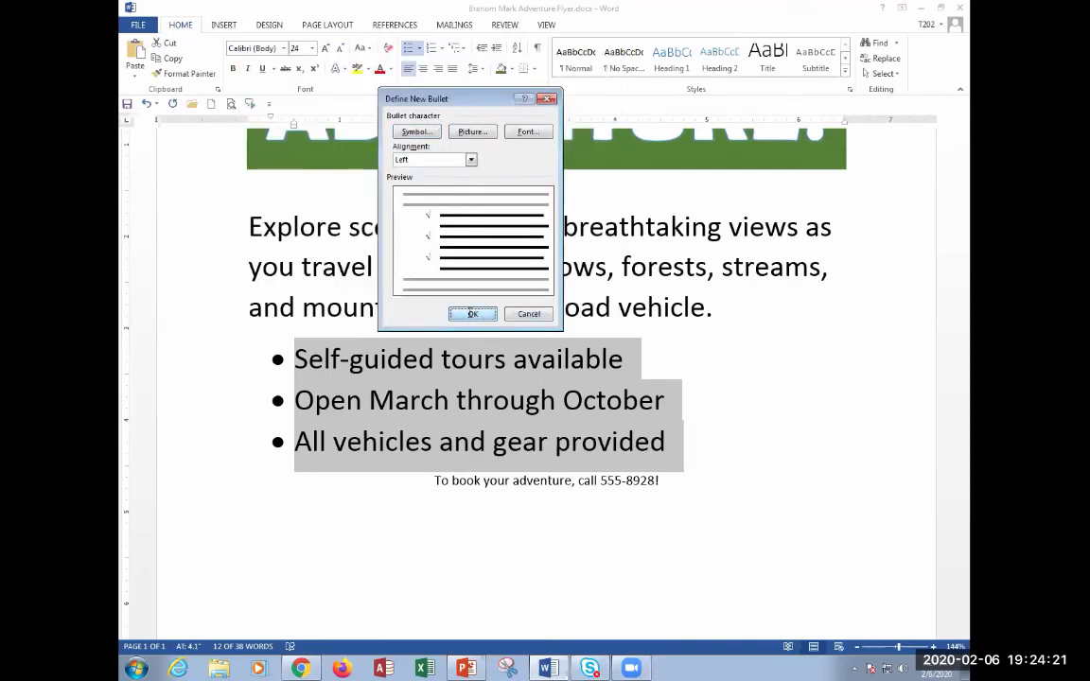
pyautogui.click(471, 315)
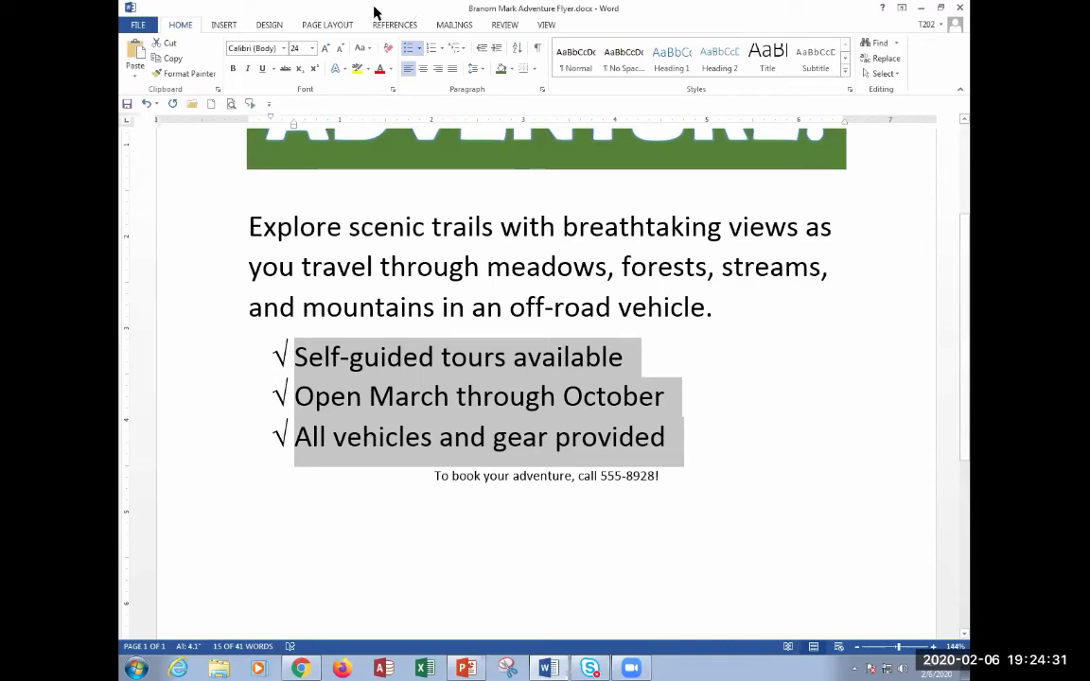
# Examine the symbols, fonts and subsets offered for a new bullet character, and leave without choosing one.
pyautogui.click(420, 49)
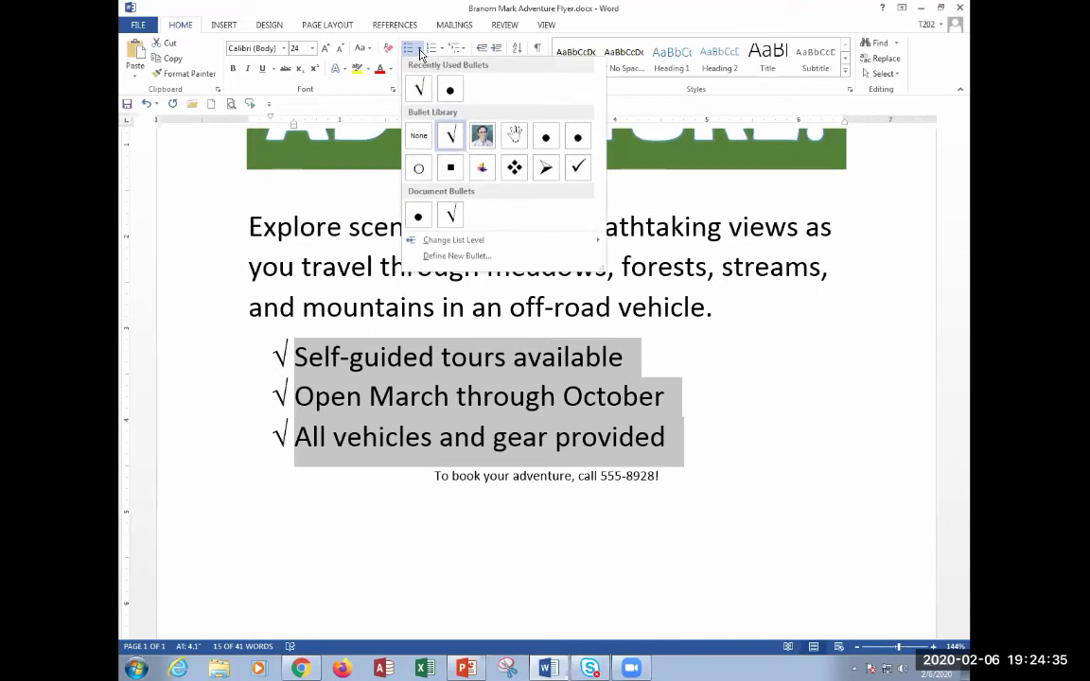
pyautogui.click(454, 256)
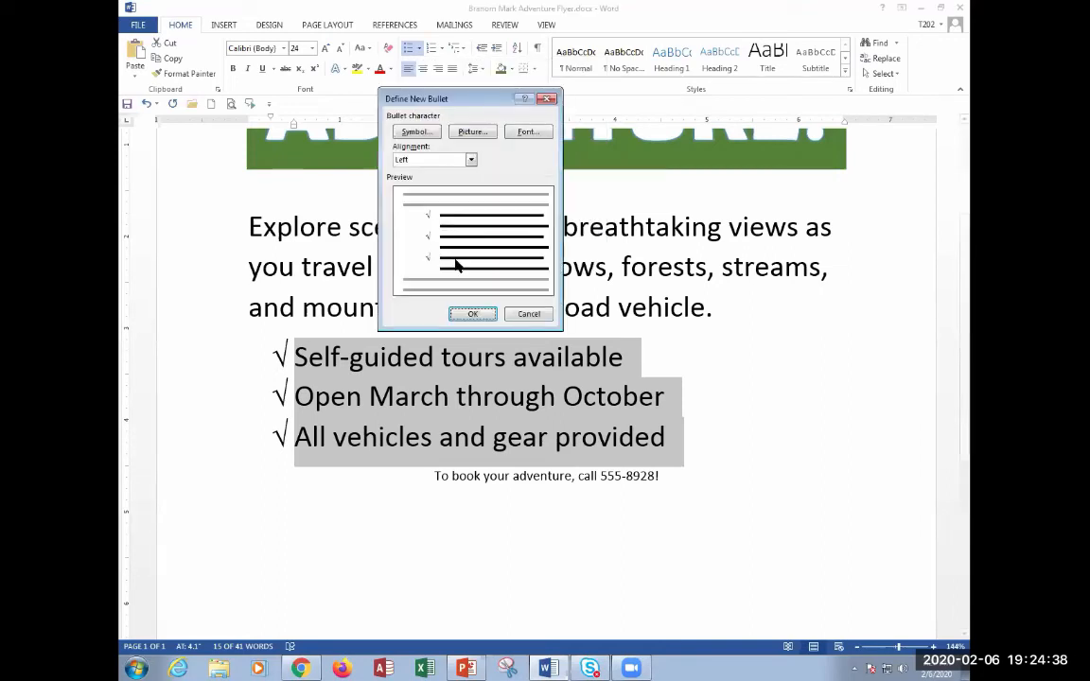
pyautogui.click(424, 136)
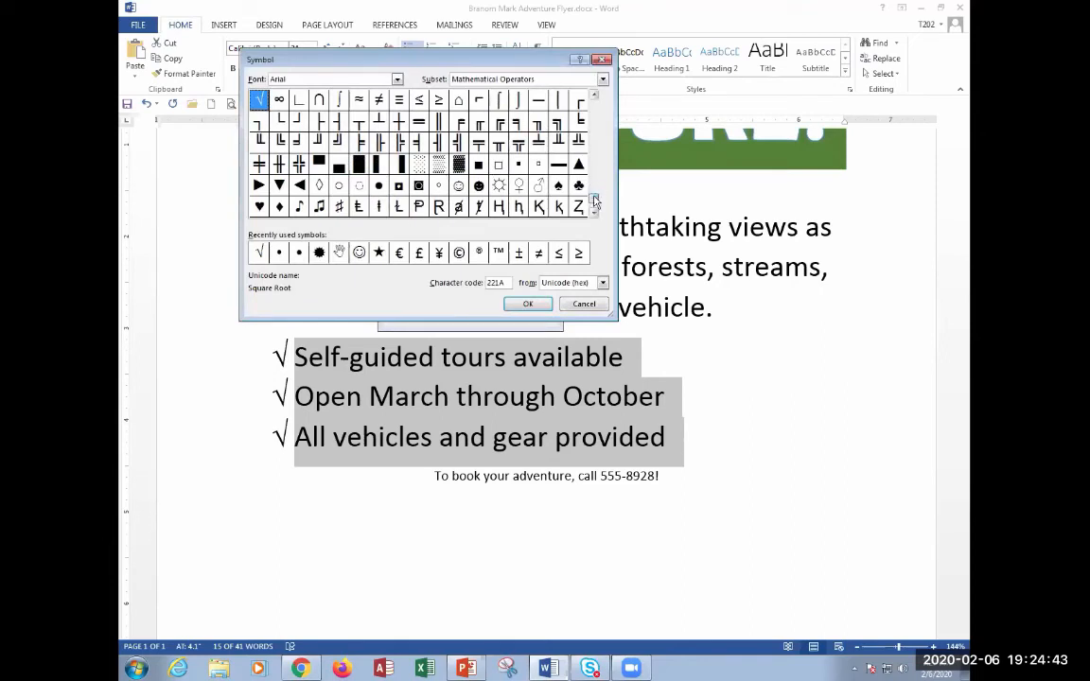
pyautogui.scroll(10, 534, 147)
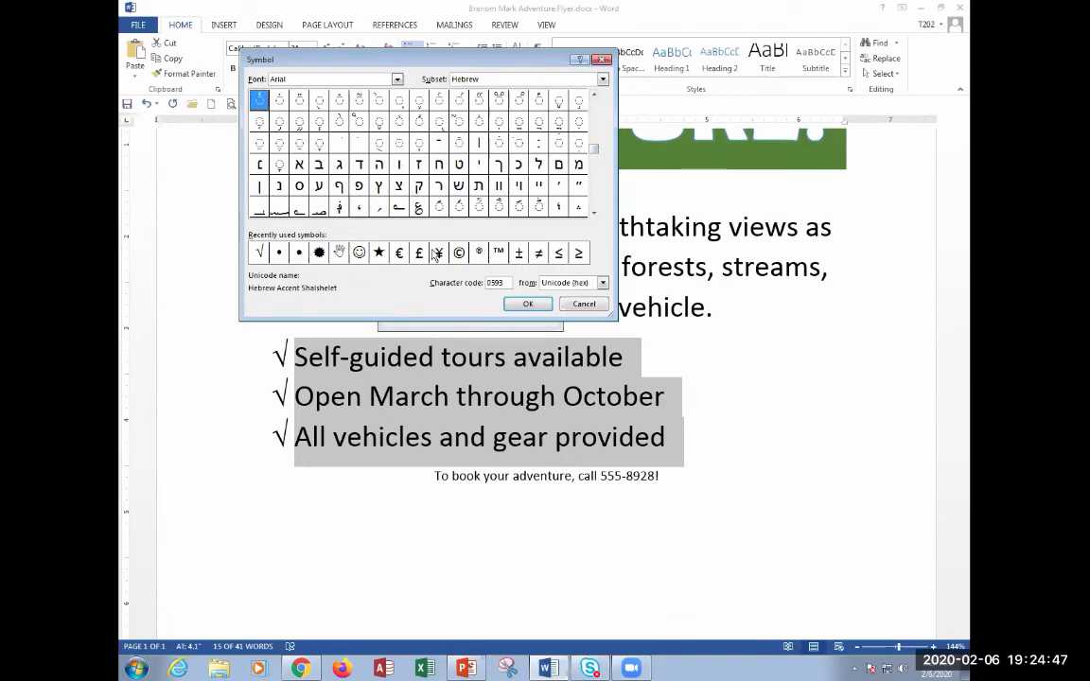
pyautogui.click(397, 80)
pyautogui.click(398, 81)
pyautogui.click(452, 79)
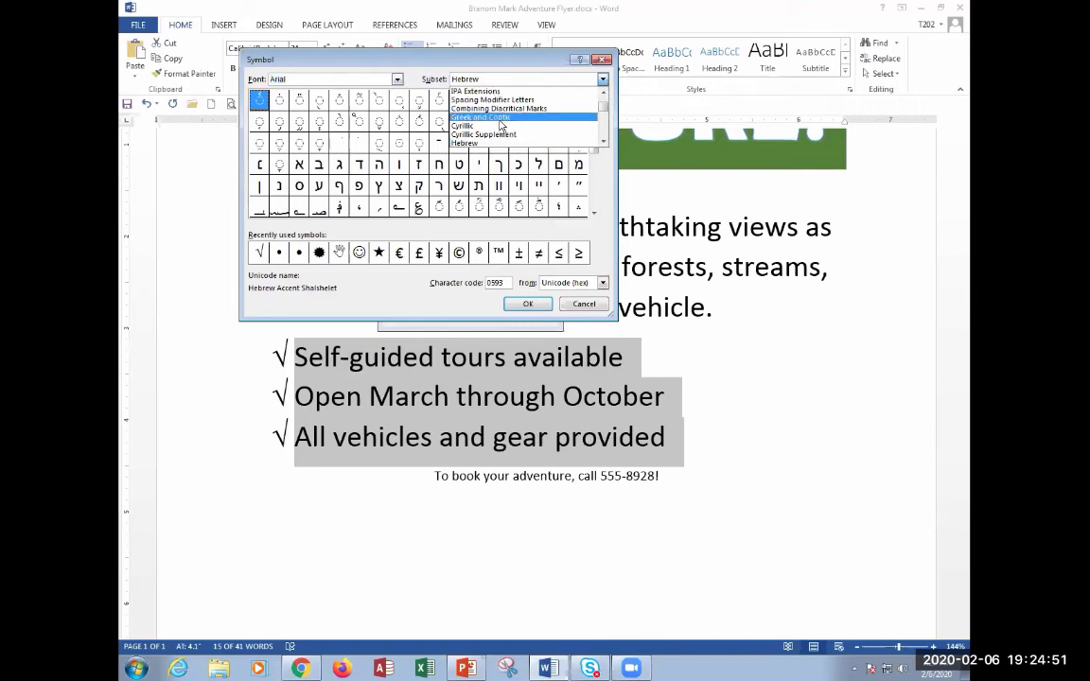
pyautogui.click(431, 66)
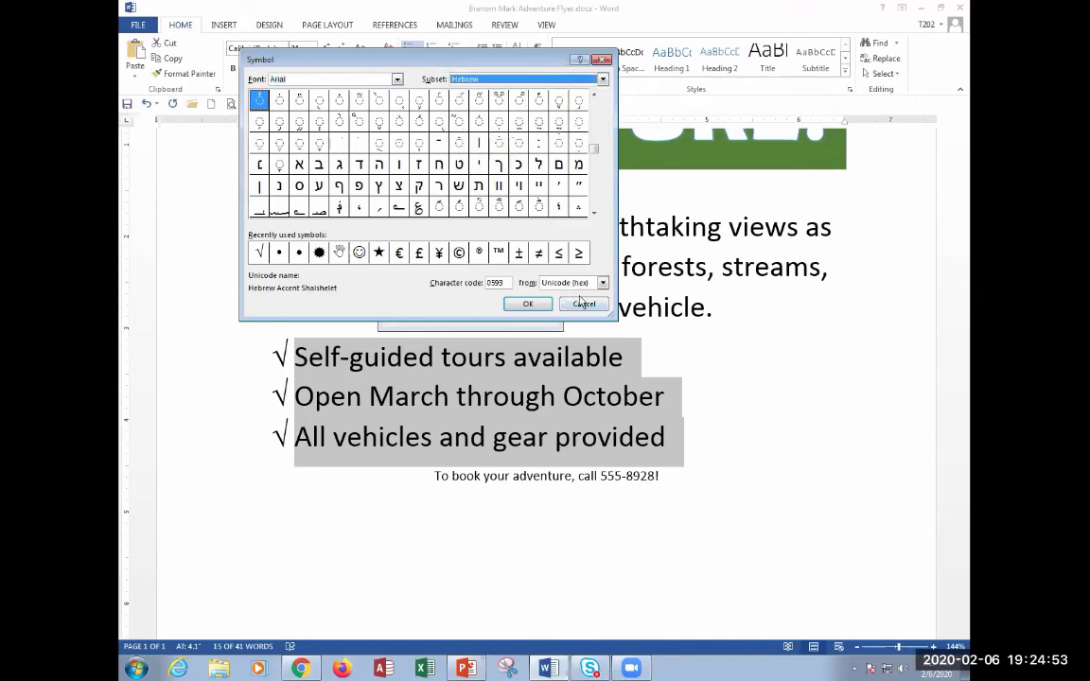
pyautogui.click(584, 302)
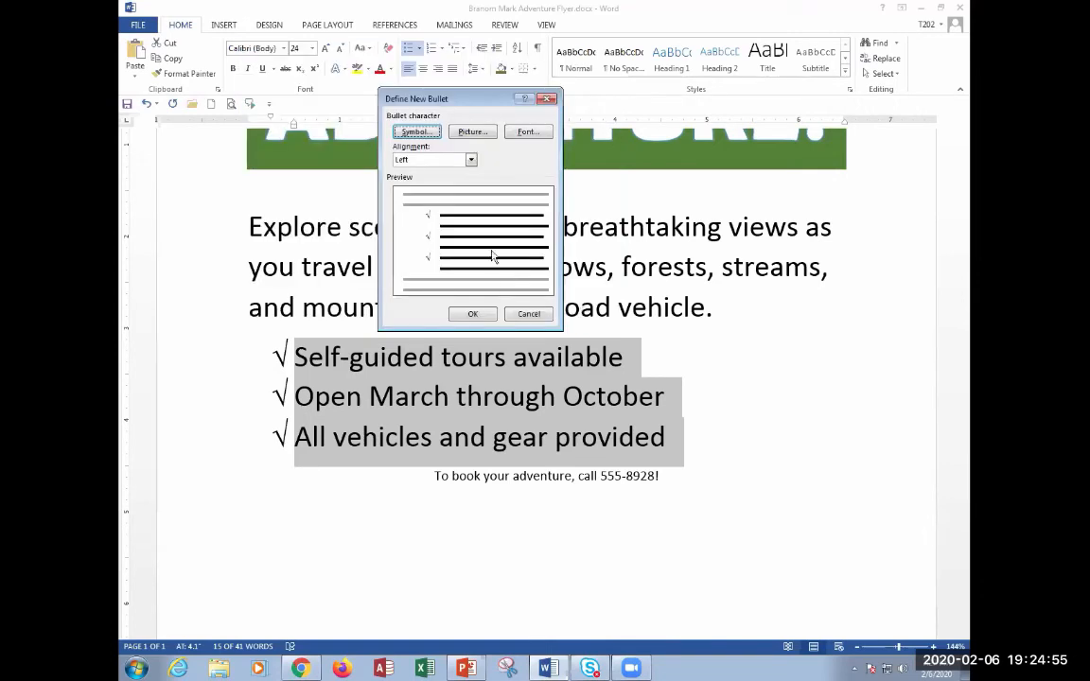
# Check the picture sources available for a custom bullet and cancel the new bullet definition.
pyautogui.click(473, 133)
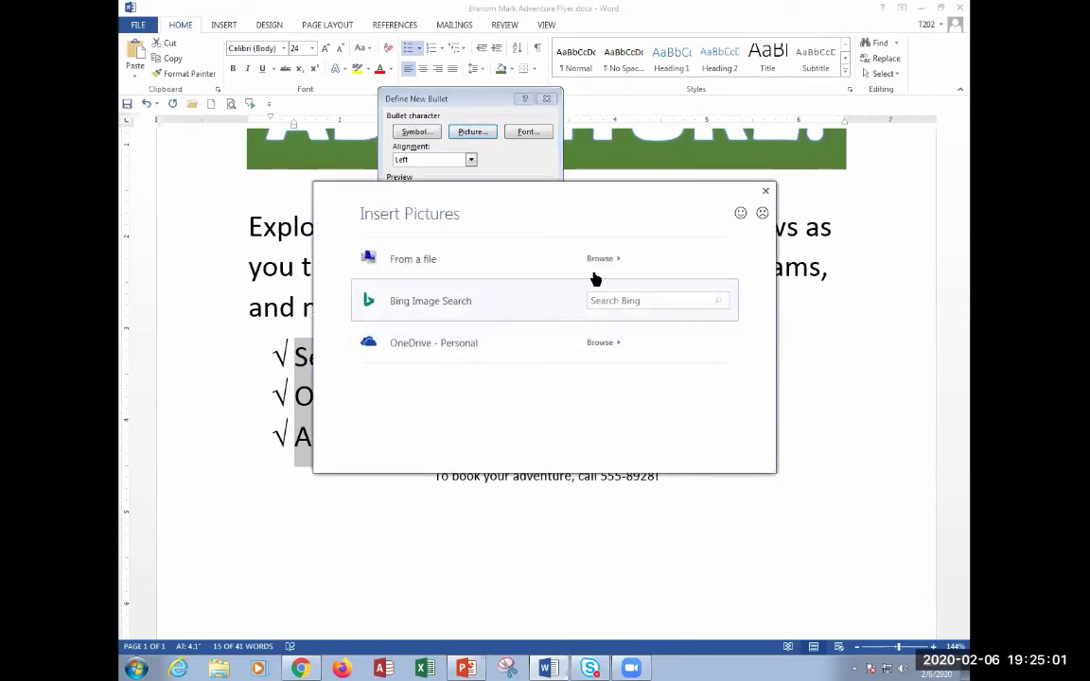
pyautogui.click(765, 193)
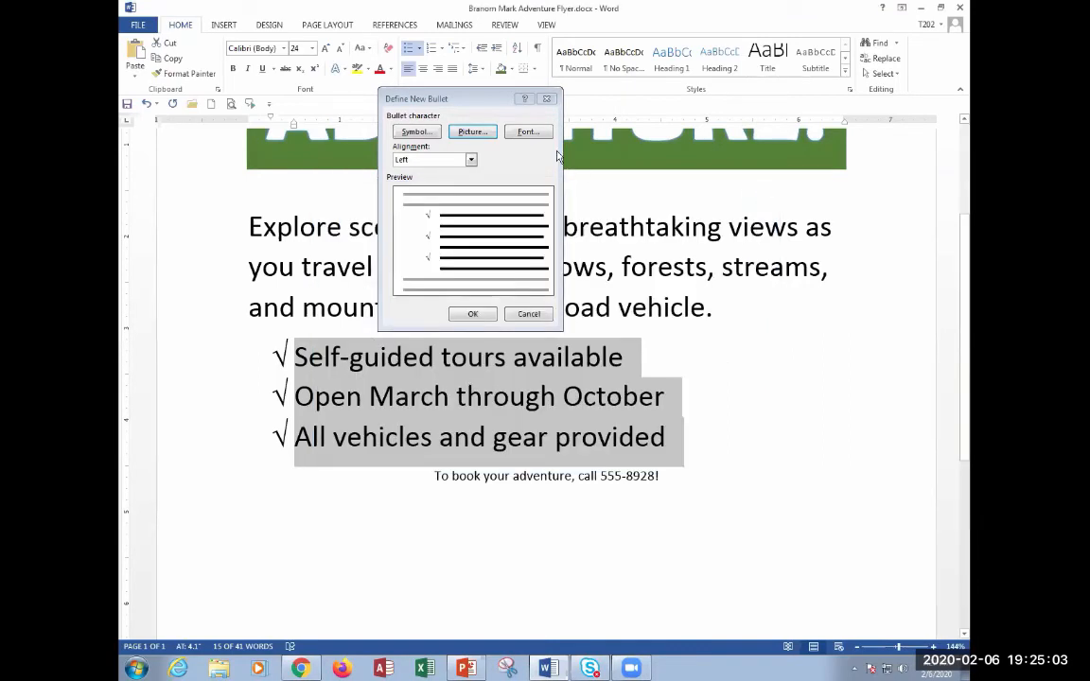
pyautogui.click(527, 313)
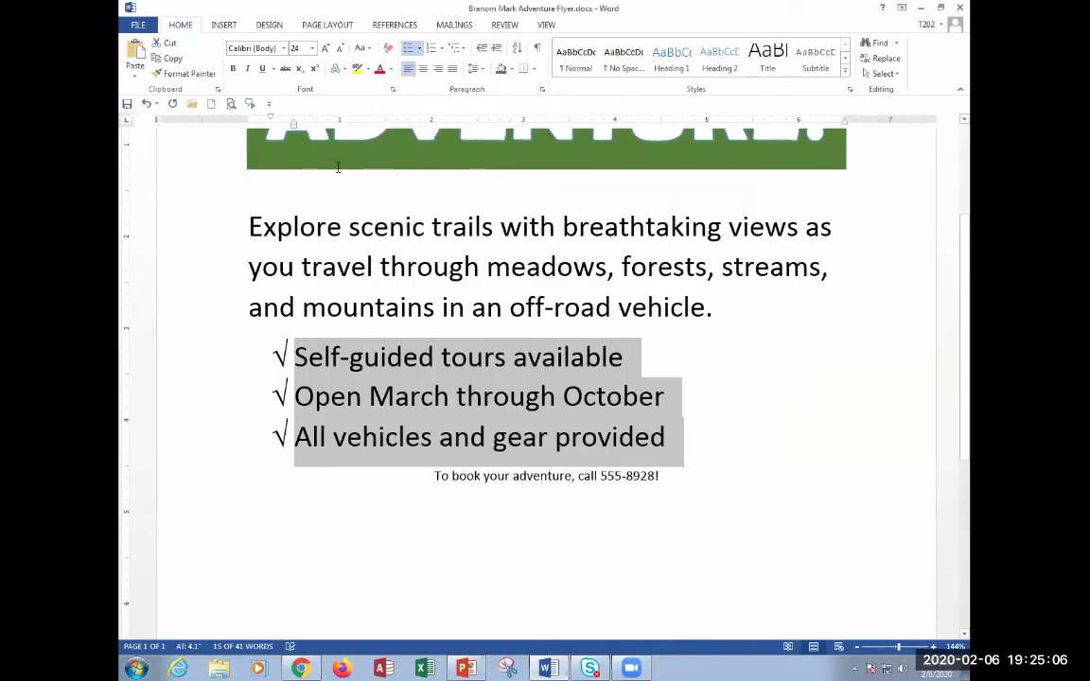
# Replace the list's √ bullets with the portrait photo bullet from the library and deselect the list.
pyautogui.click(421, 49)
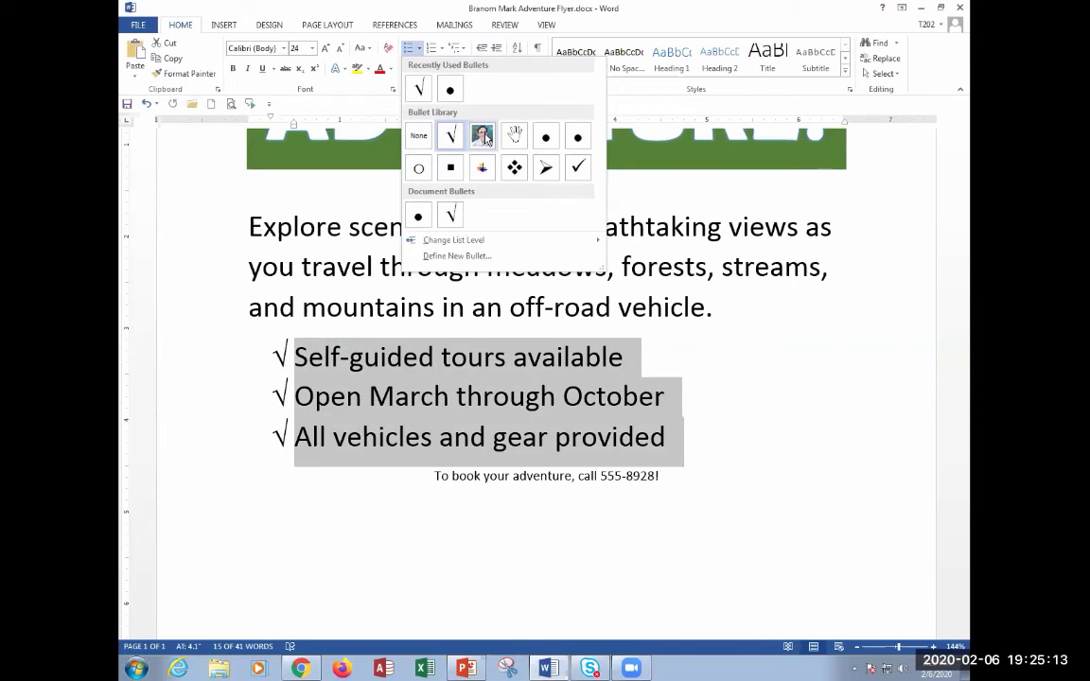
pyautogui.click(484, 137)
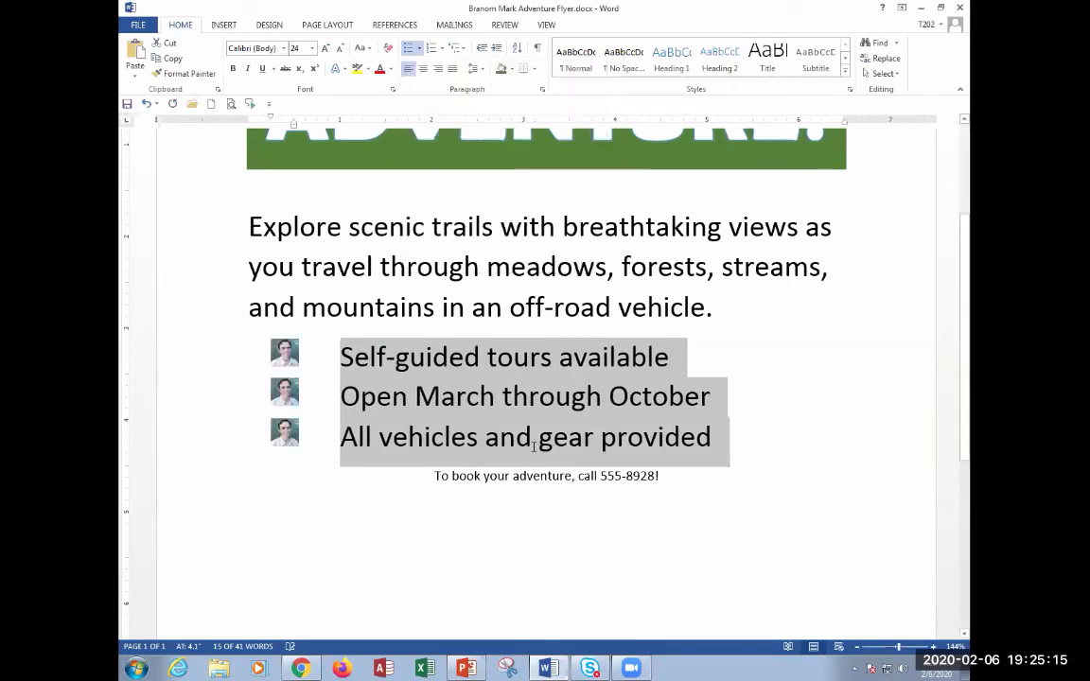
pyautogui.click(482, 435)
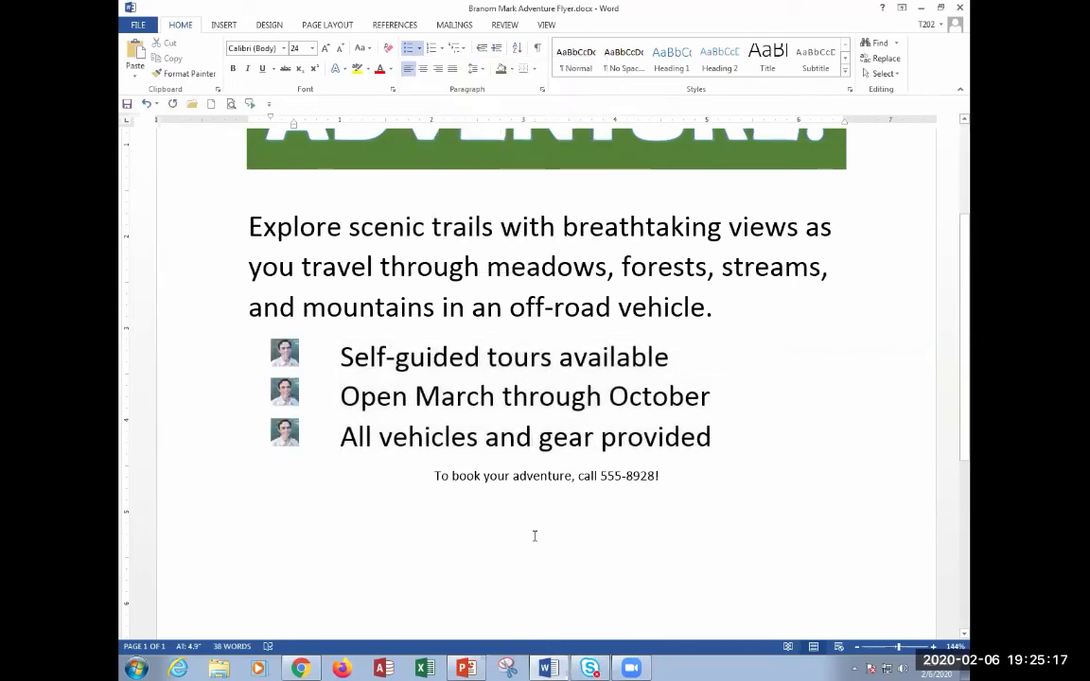